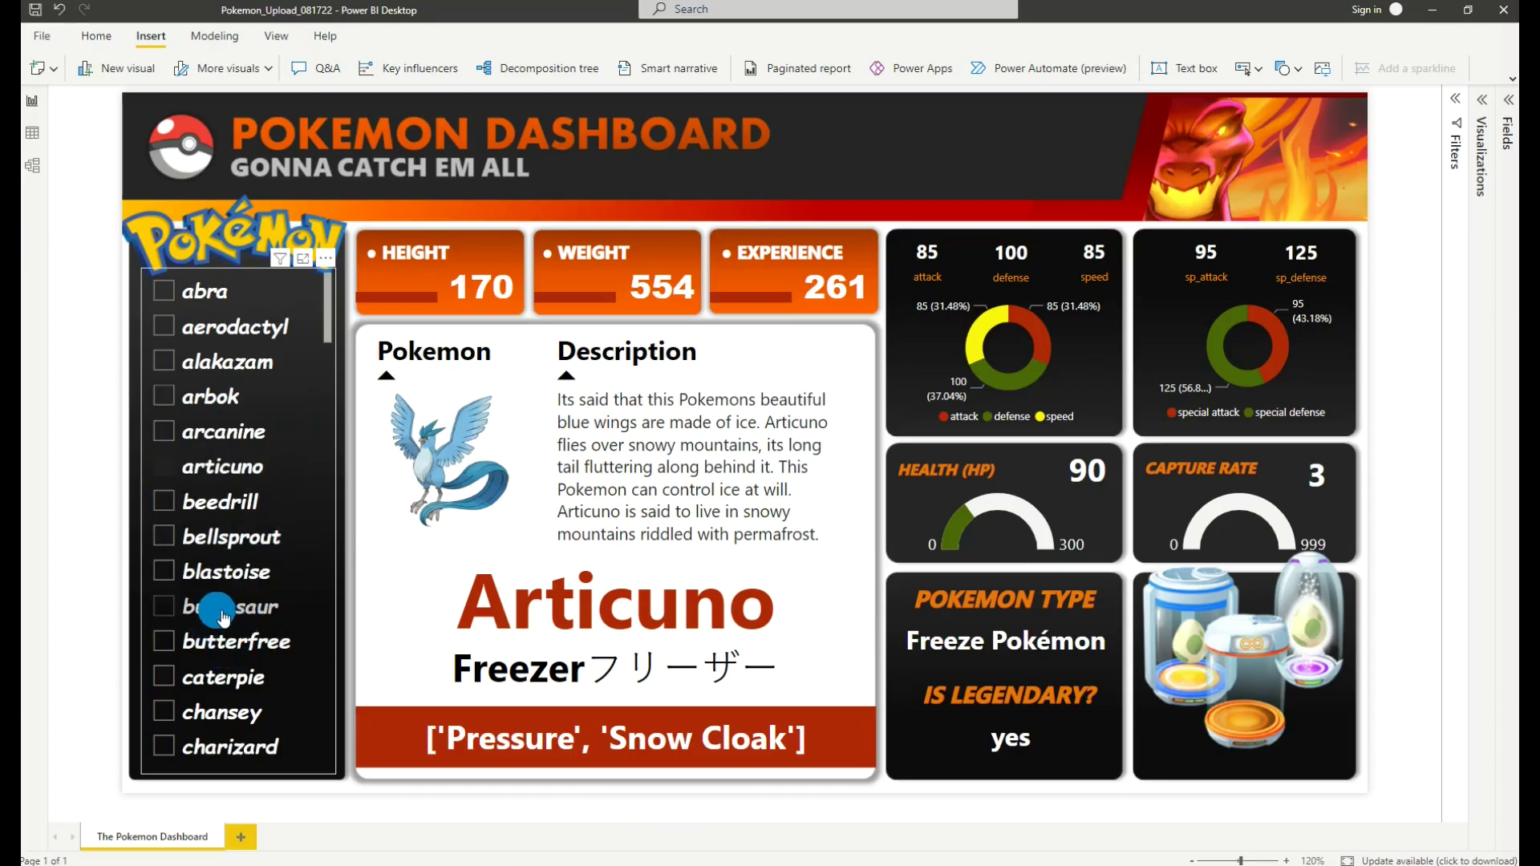
# Step: Preview the finished Pokemon dashboard by filtering it to bulbasaur and charizard in the name slicer
pyautogui.click(213, 495)
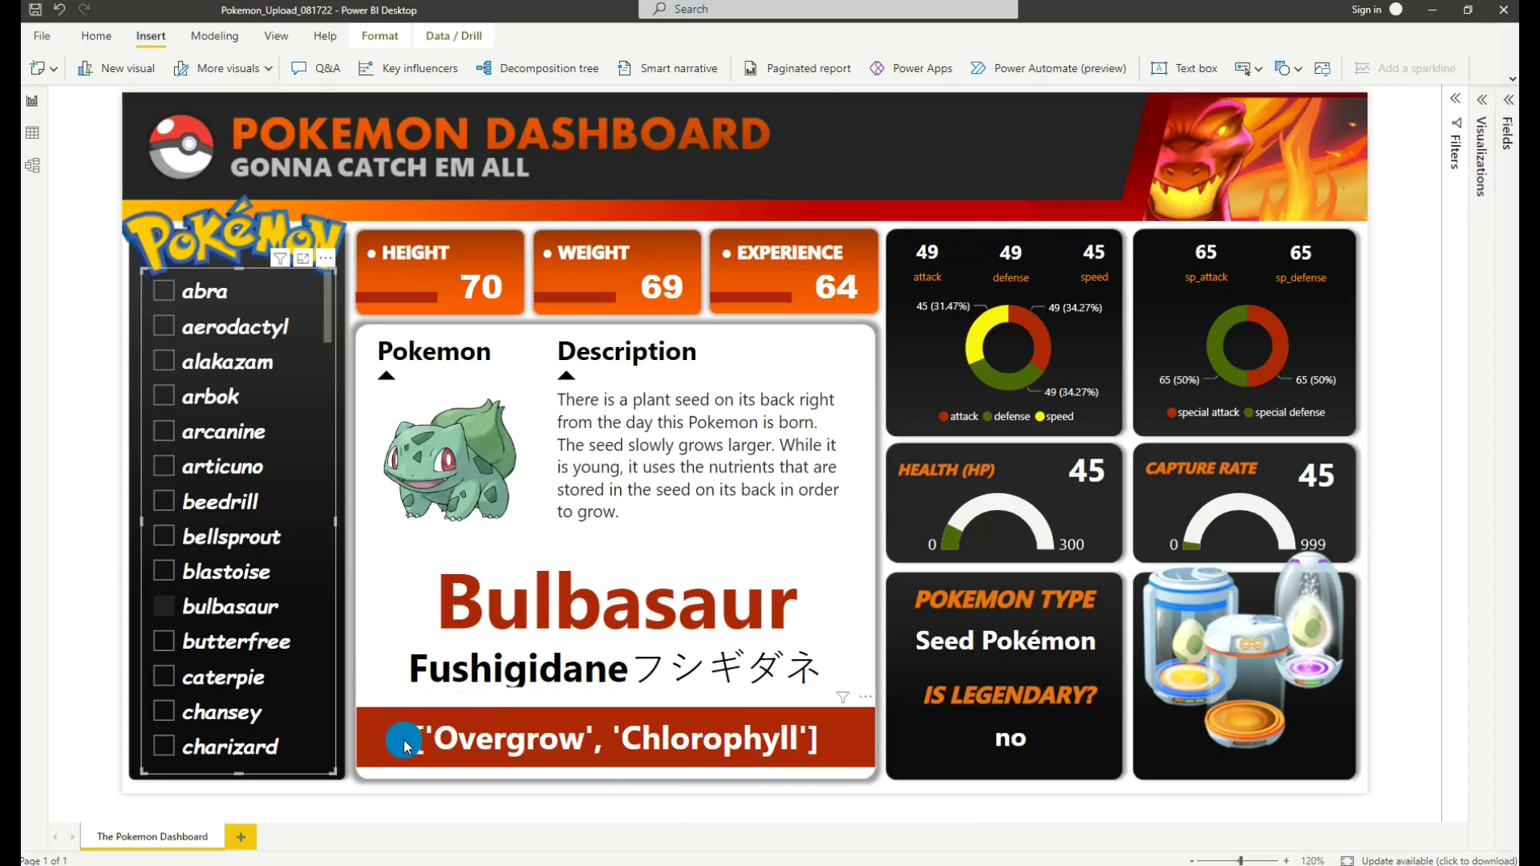
pyautogui.click(271, 777)
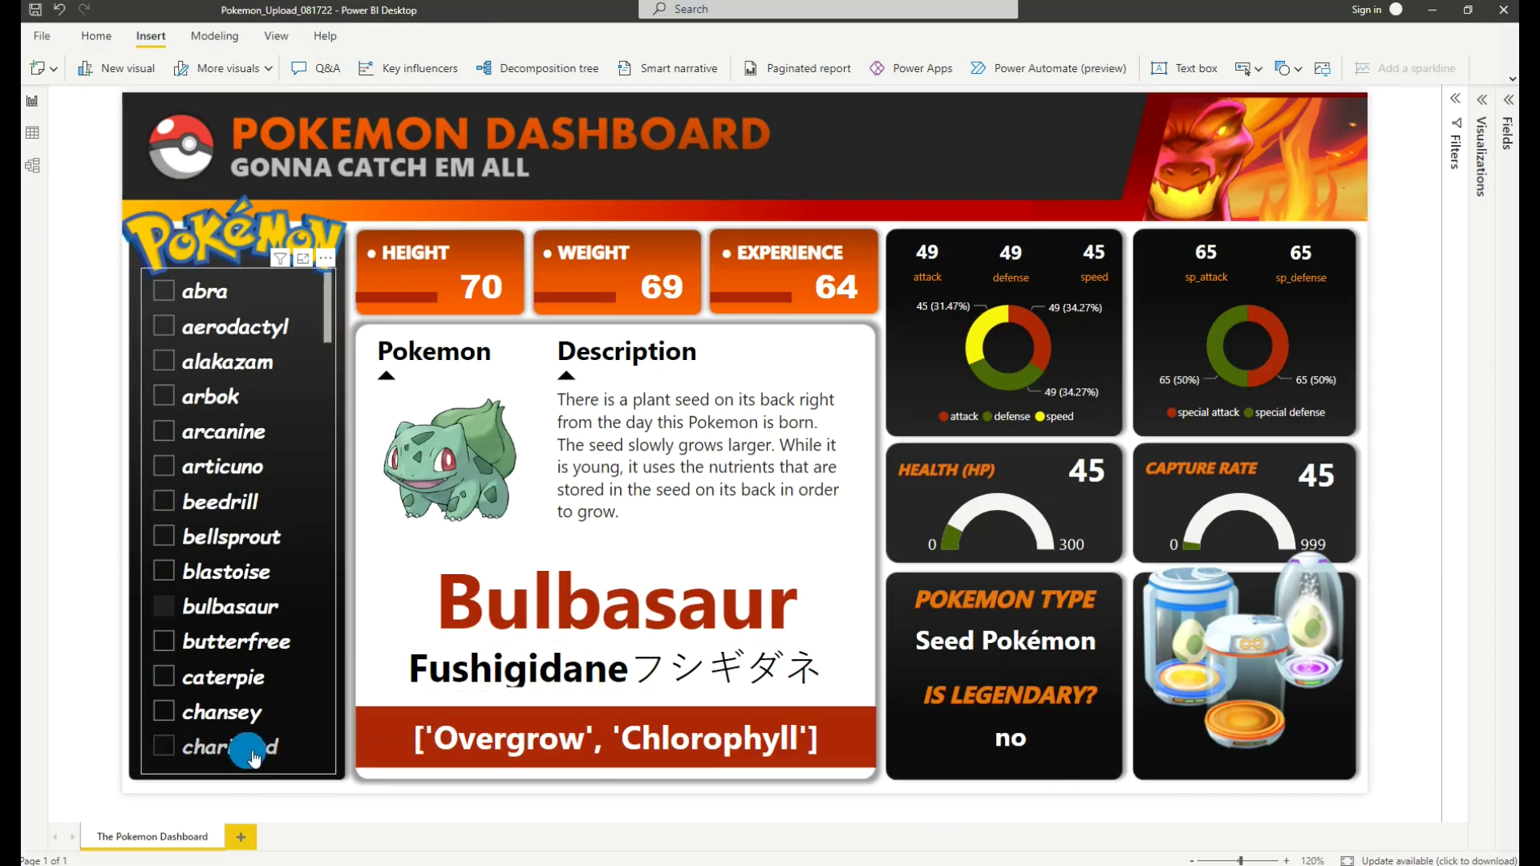
pyautogui.click(251, 754)
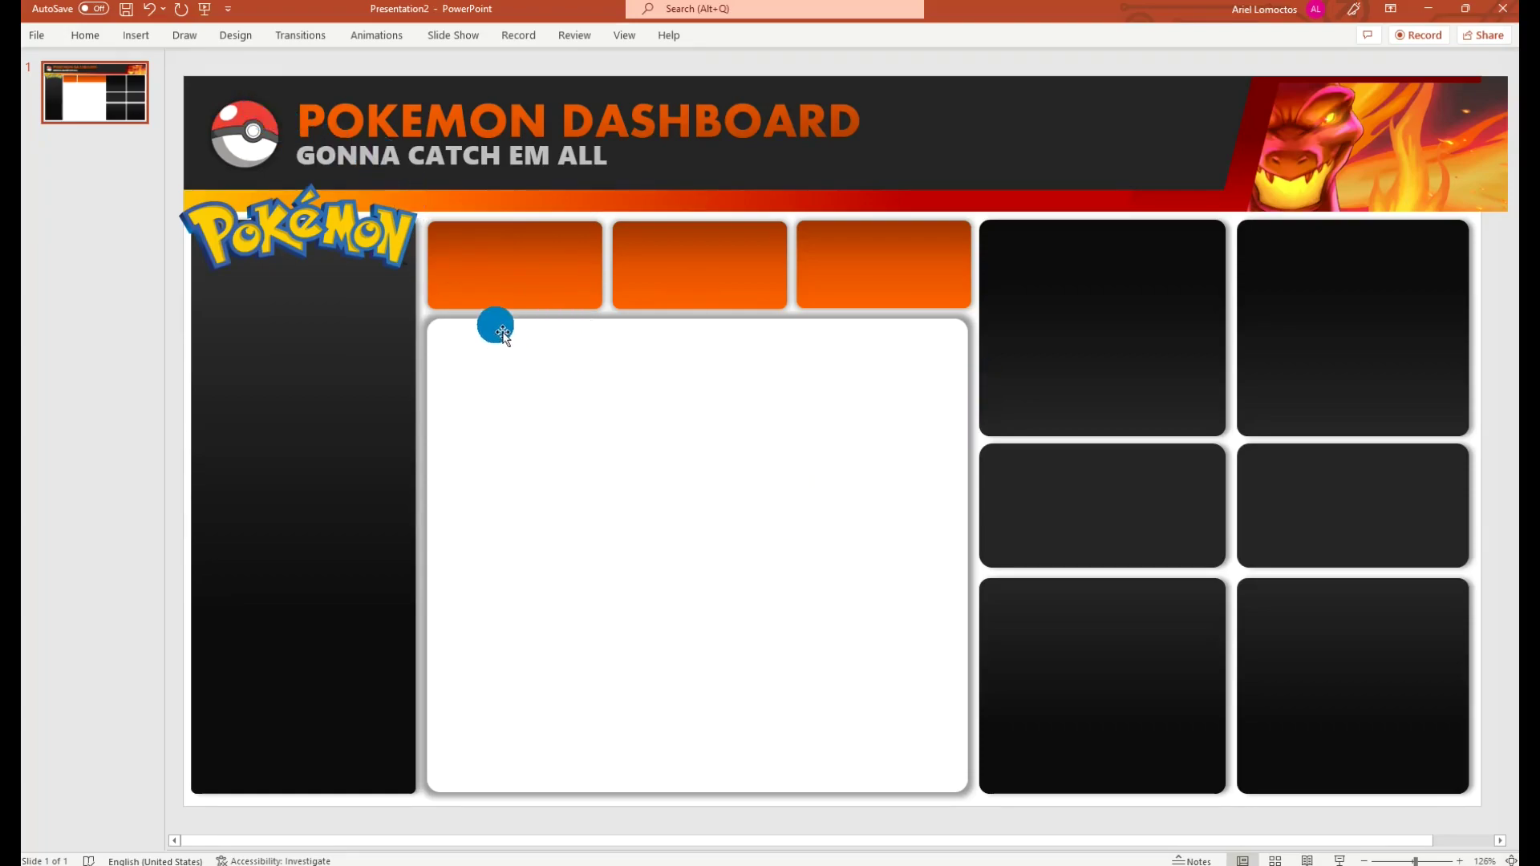
# Step: Switch to PowerPoint and examine the dashboard background slide's logo, header image, side panel, orange cards and black tiles
pyautogui.click(249, 149)
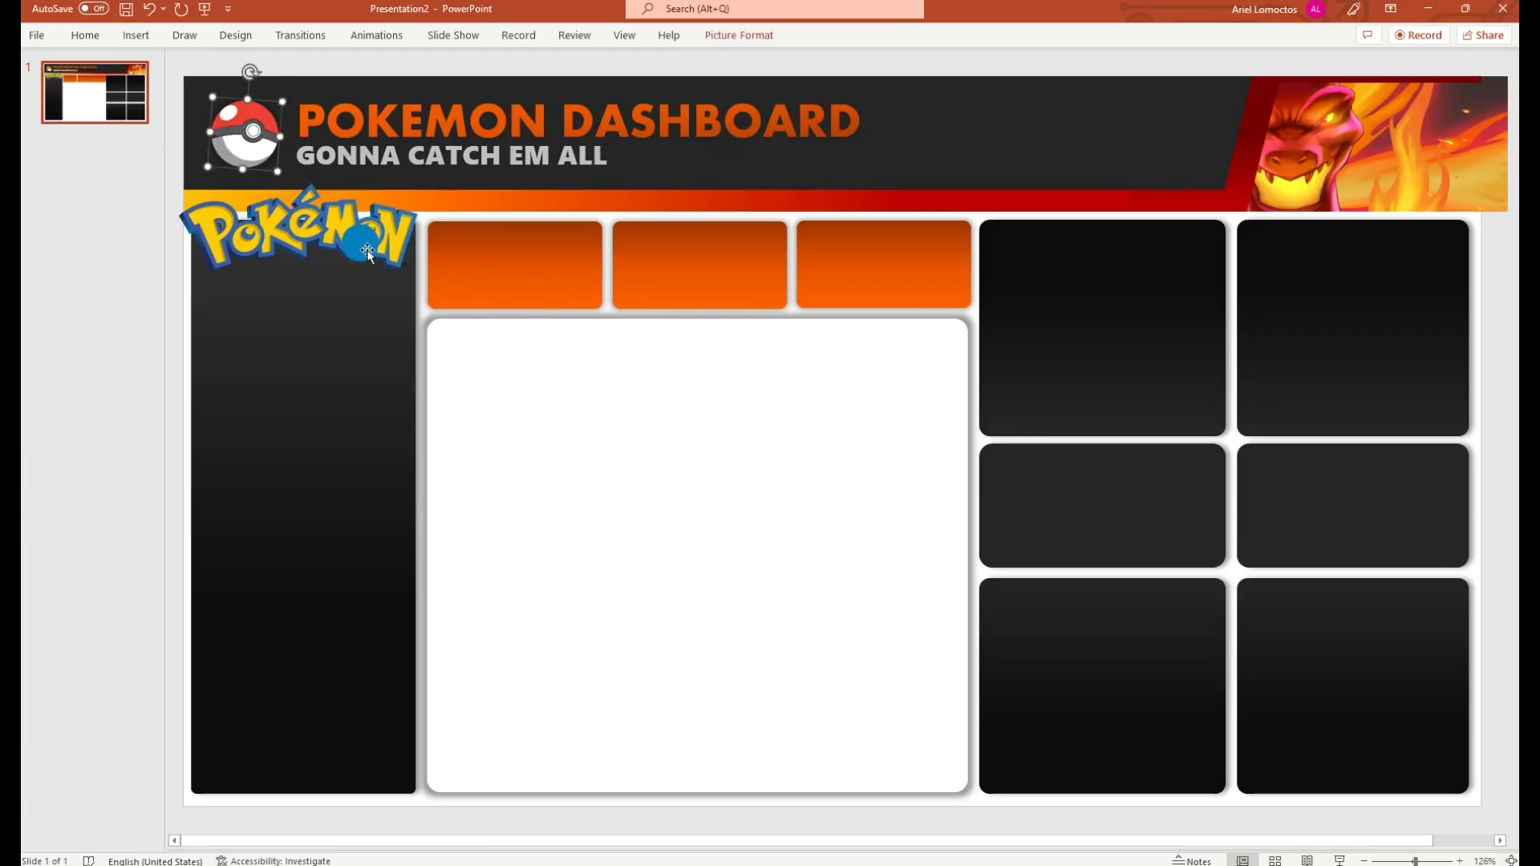
pyautogui.click(365, 252)
pyautogui.click(373, 265)
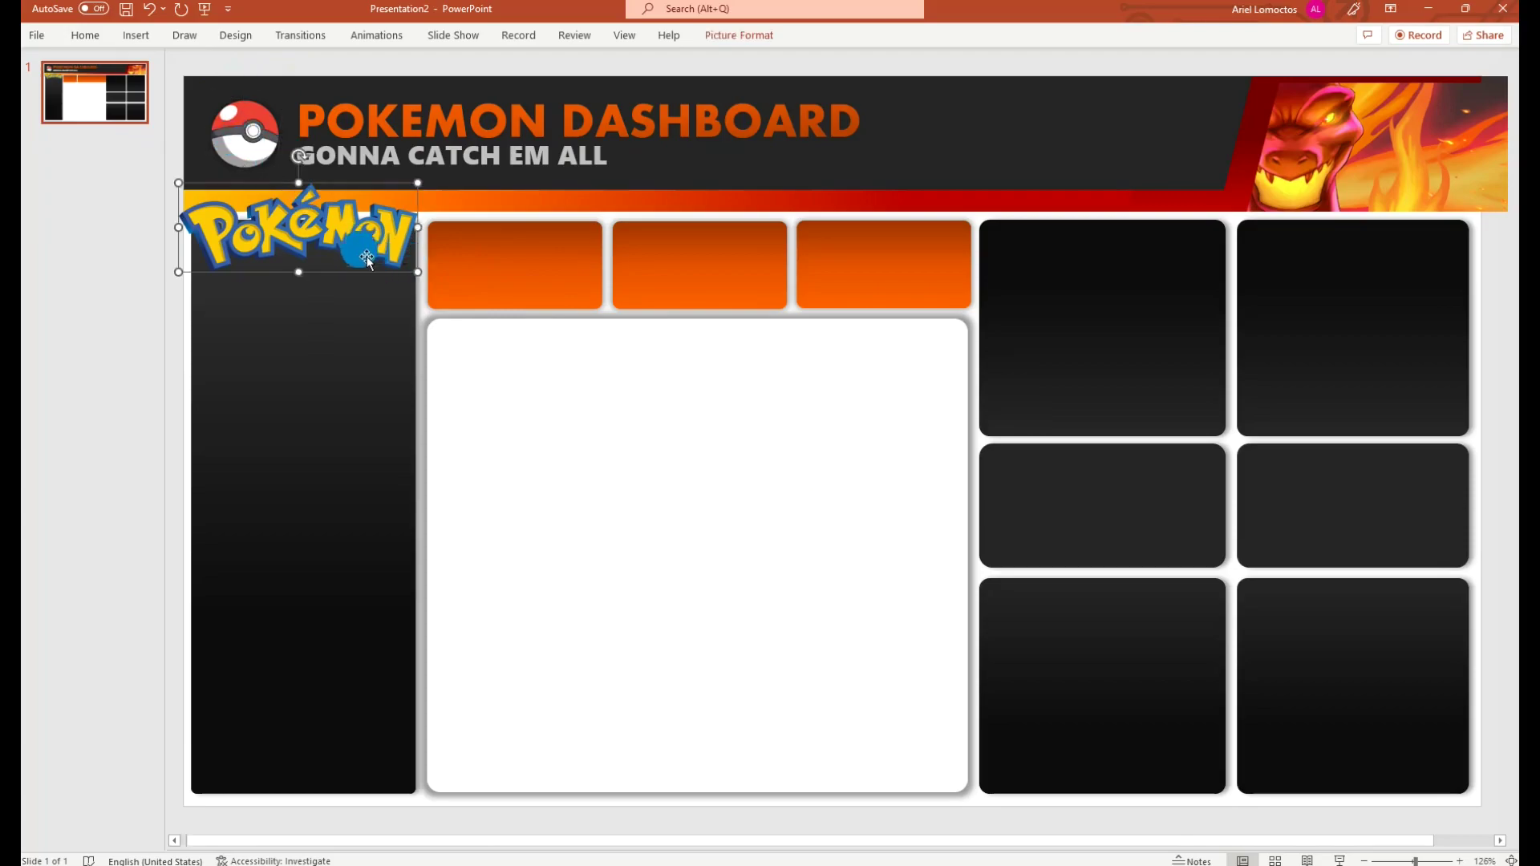
pyautogui.click(1318, 190)
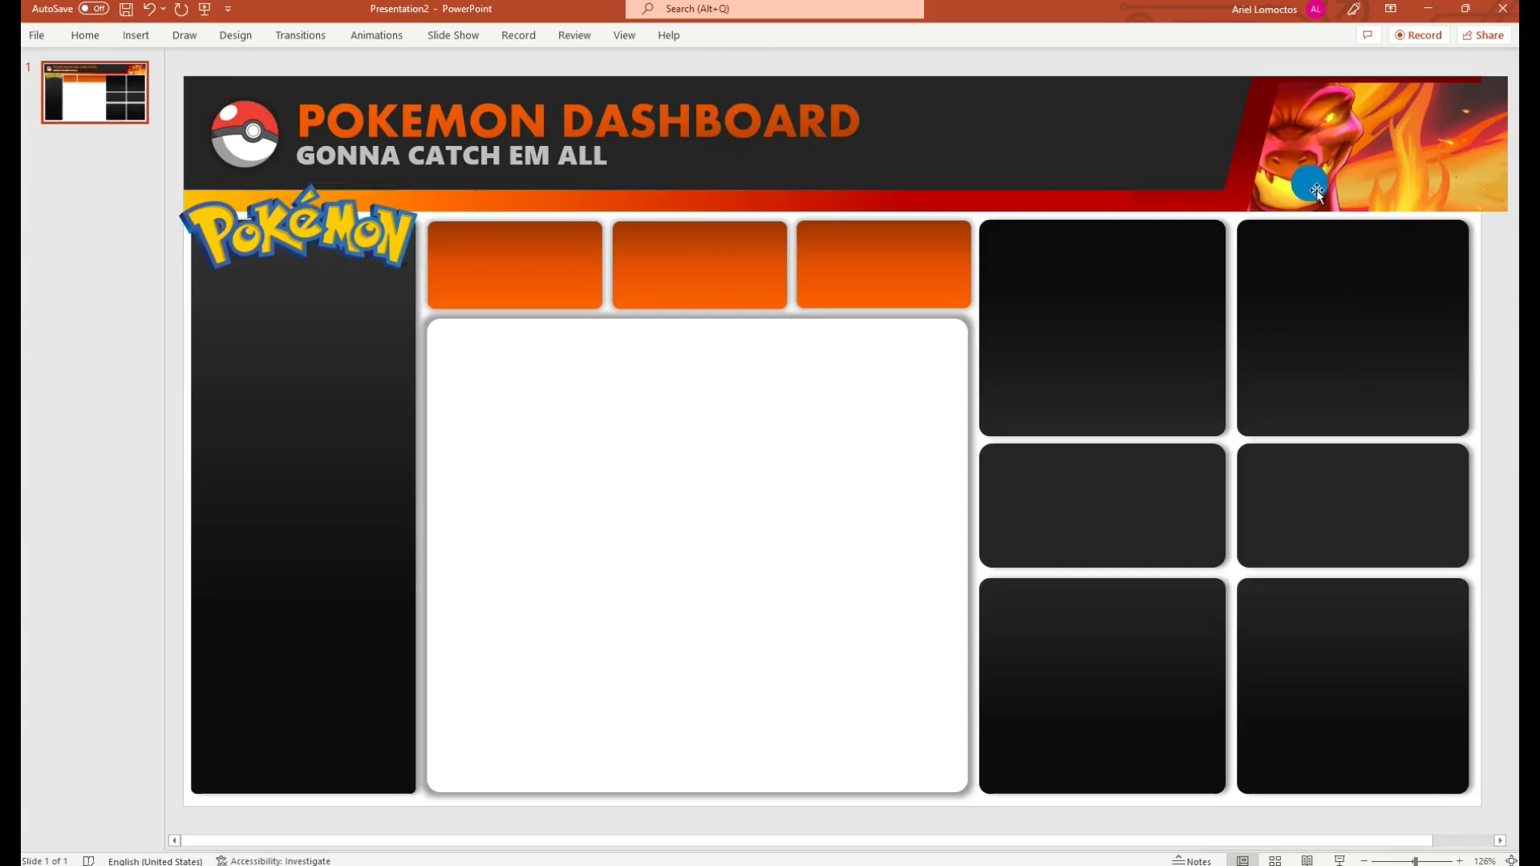
pyautogui.click(401, 377)
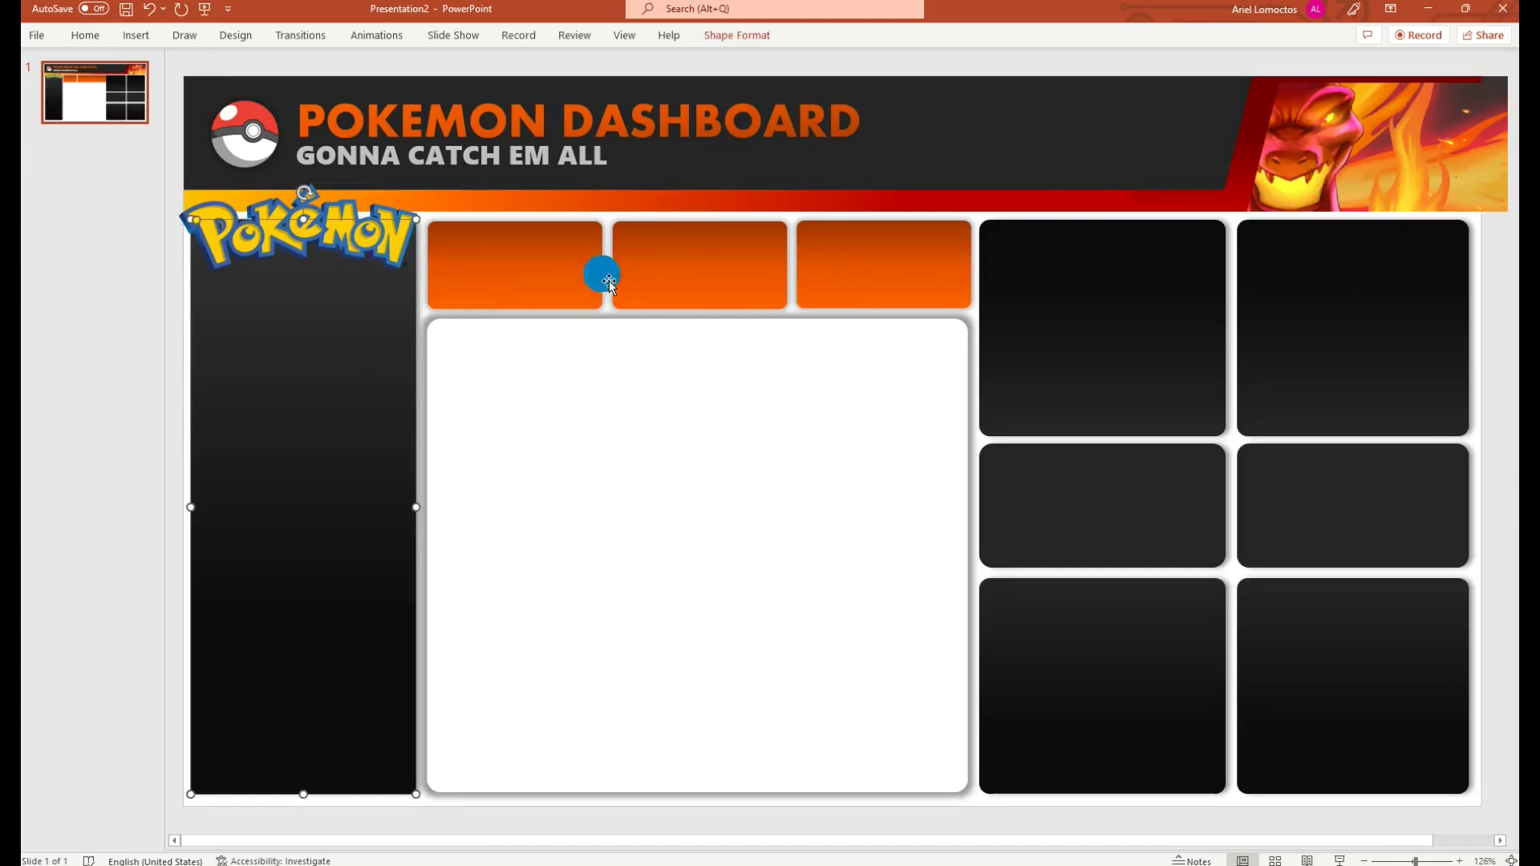
pyautogui.click(545, 274)
pyautogui.click(660, 283)
pyautogui.click(892, 285)
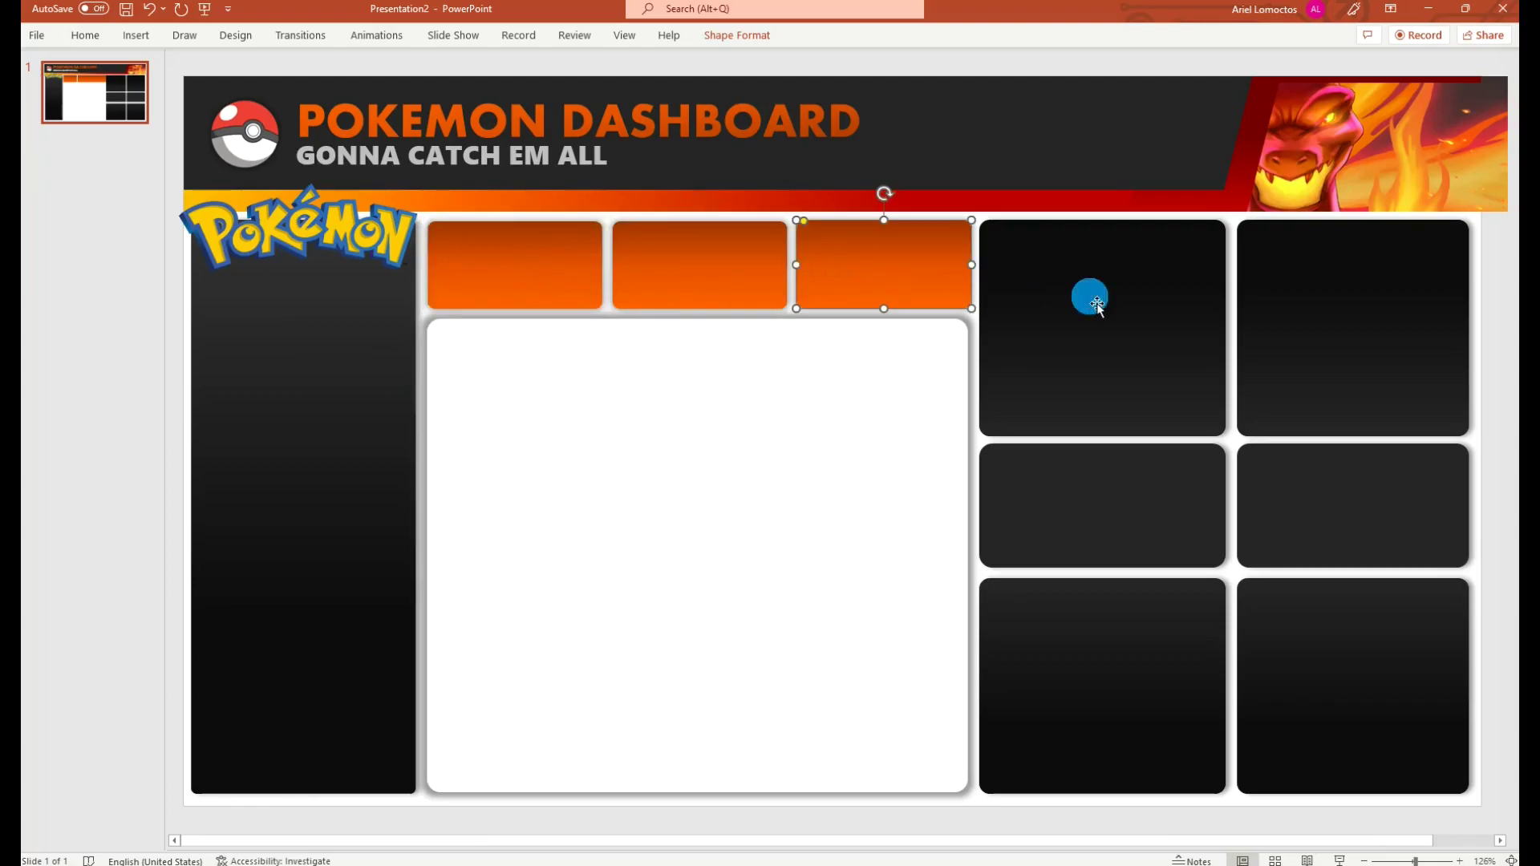
pyautogui.click(1142, 369)
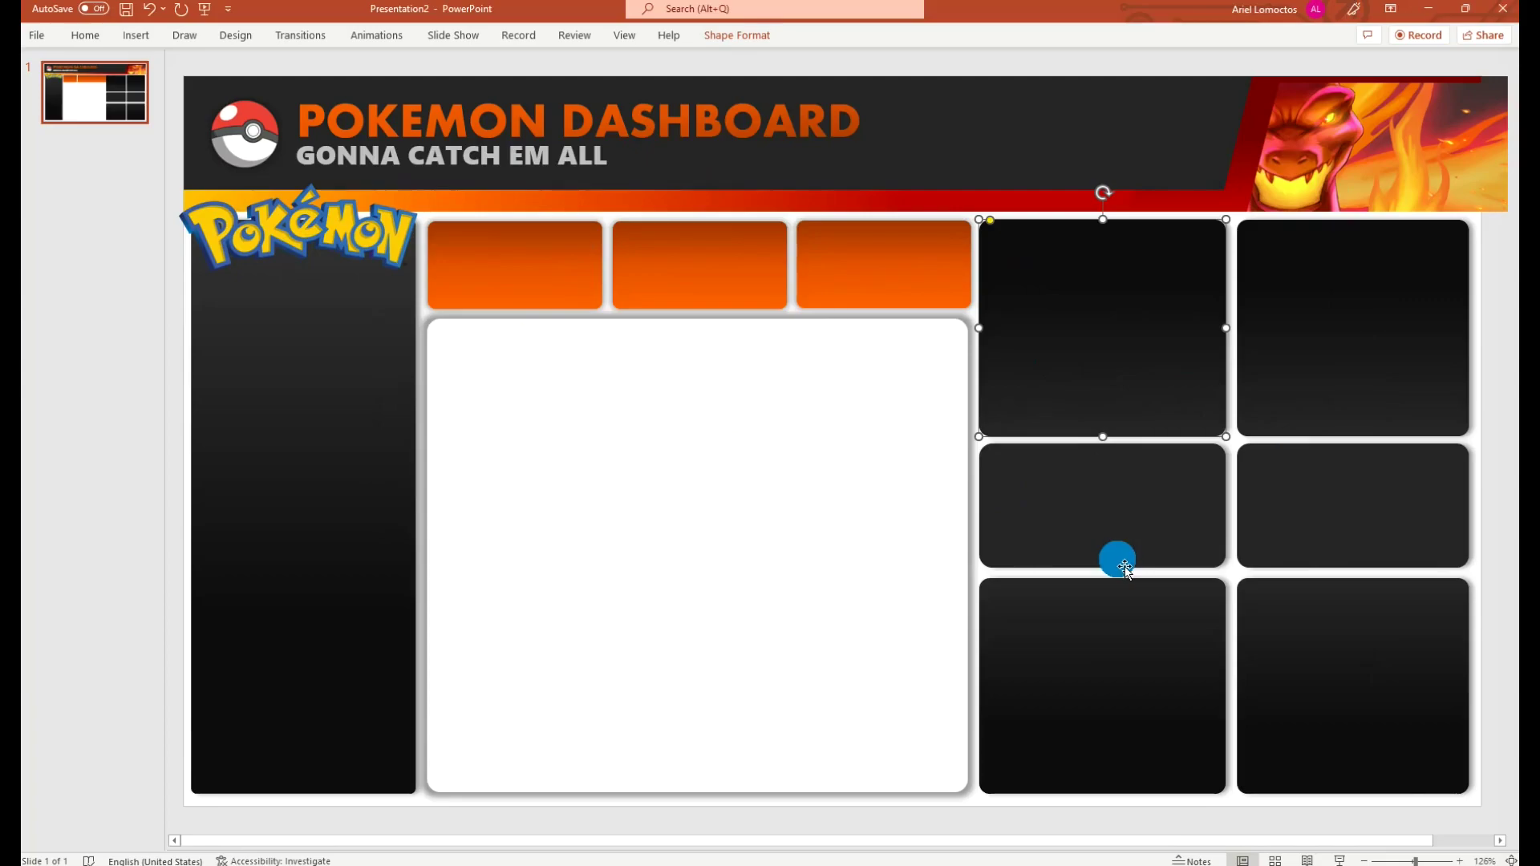
pyautogui.click(1488, 408)
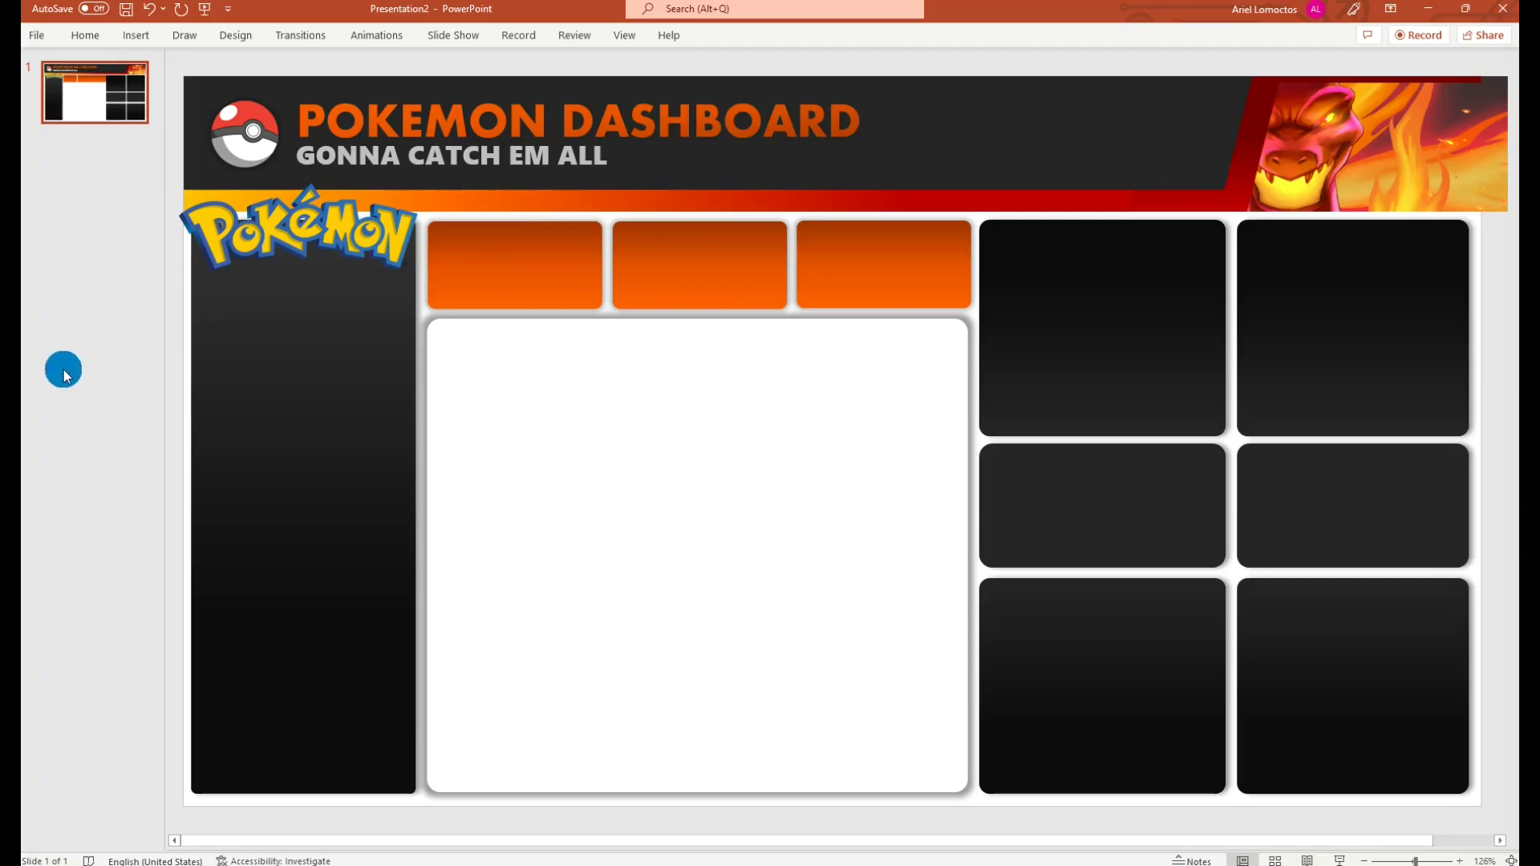
# Step: Switch to Power BI Desktop and display the blank report page at its actual size, 100%
pyautogui.hotkey('alt', 'Tab')
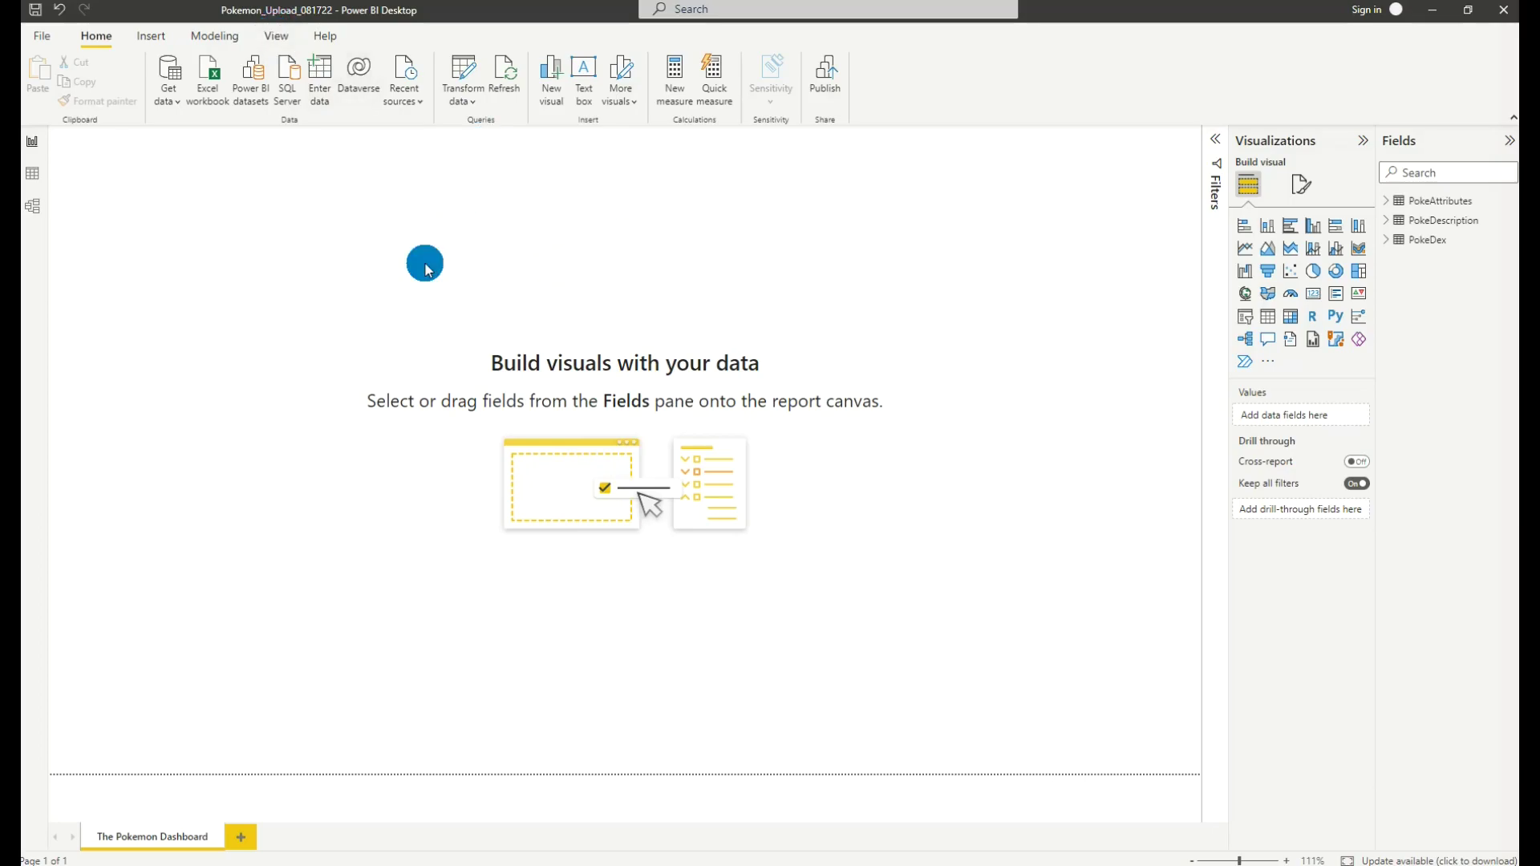
pyautogui.click(277, 36)
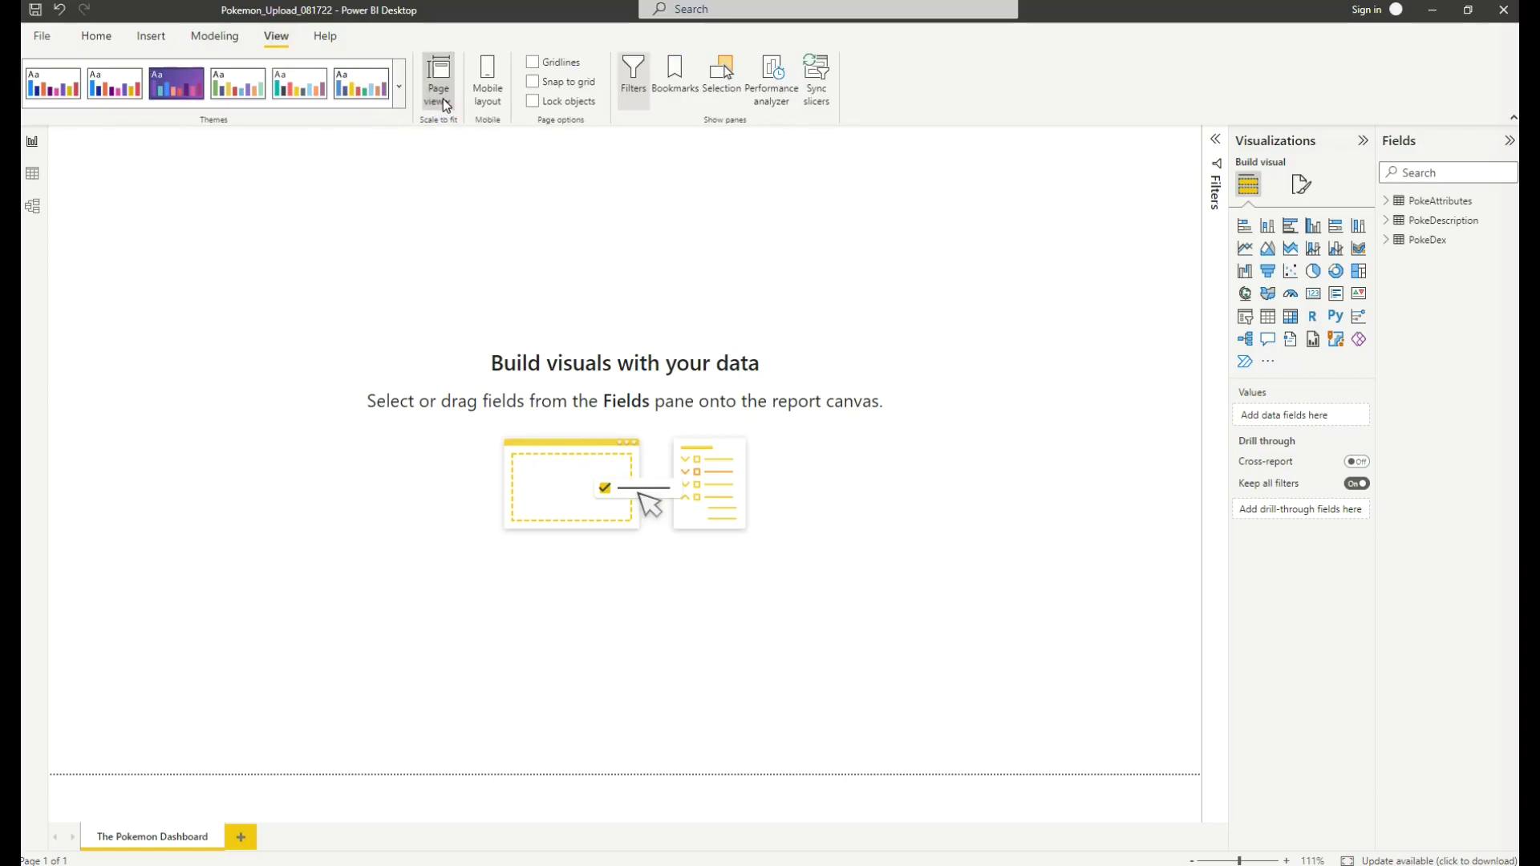
pyautogui.click(441, 92)
pyautogui.click(469, 180)
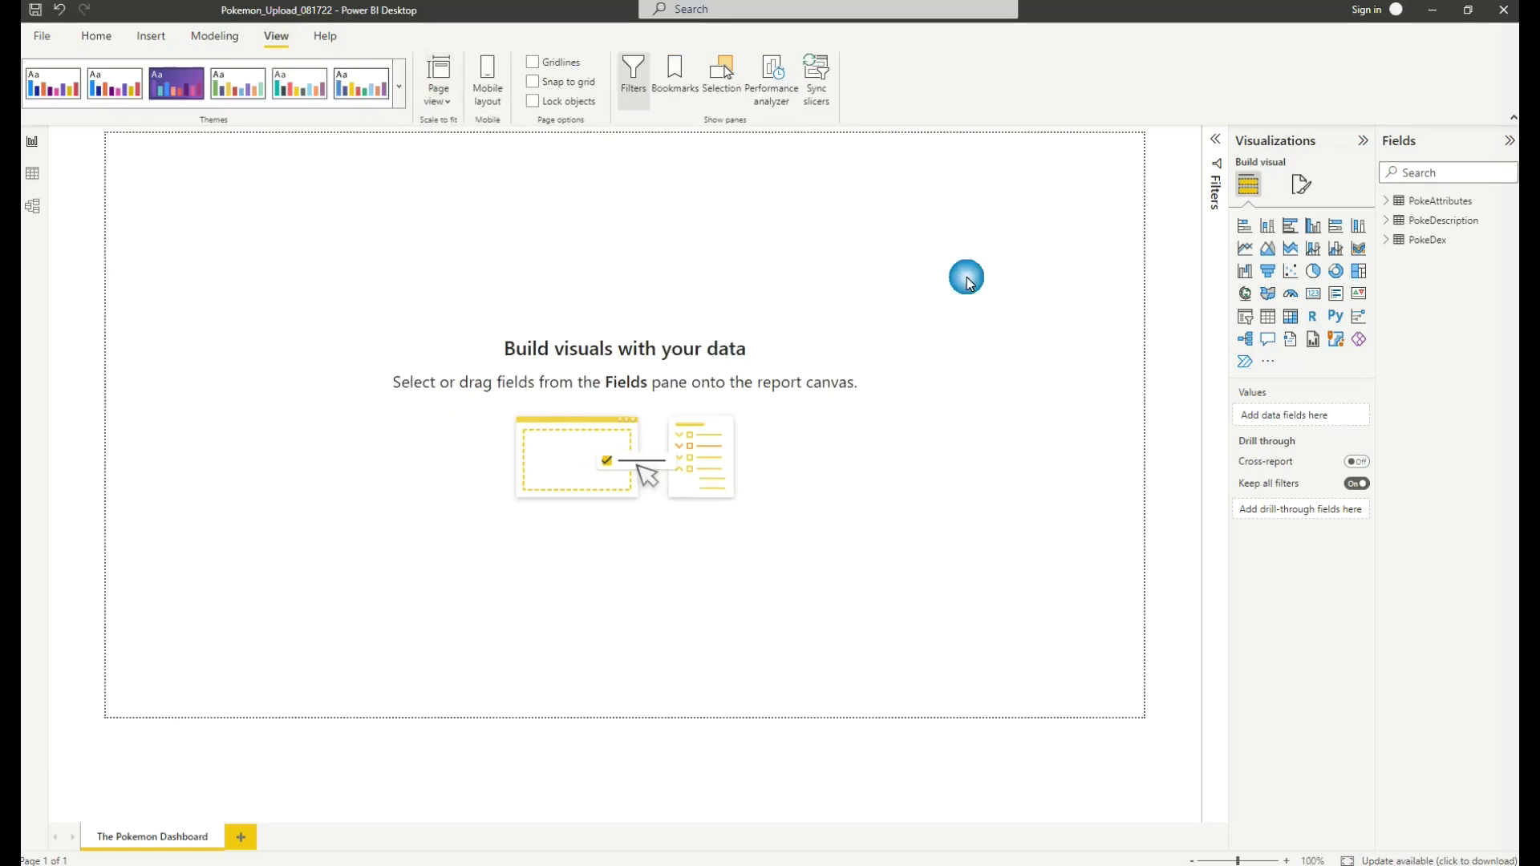
# Step: Set the report page's canvas background transparency to 0%
pyautogui.click(1302, 193)
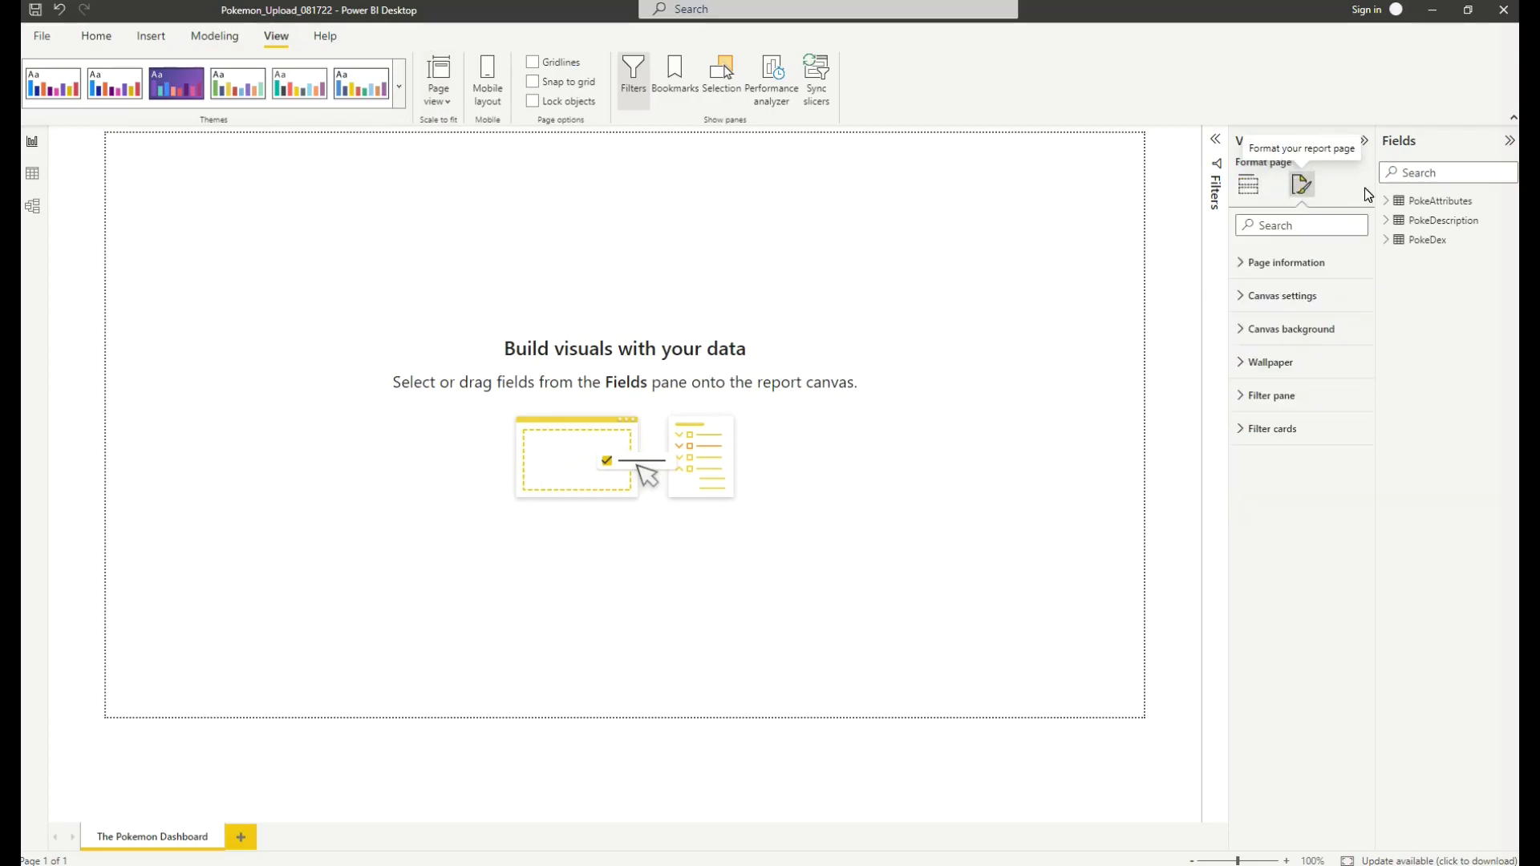
pyautogui.click(1309, 337)
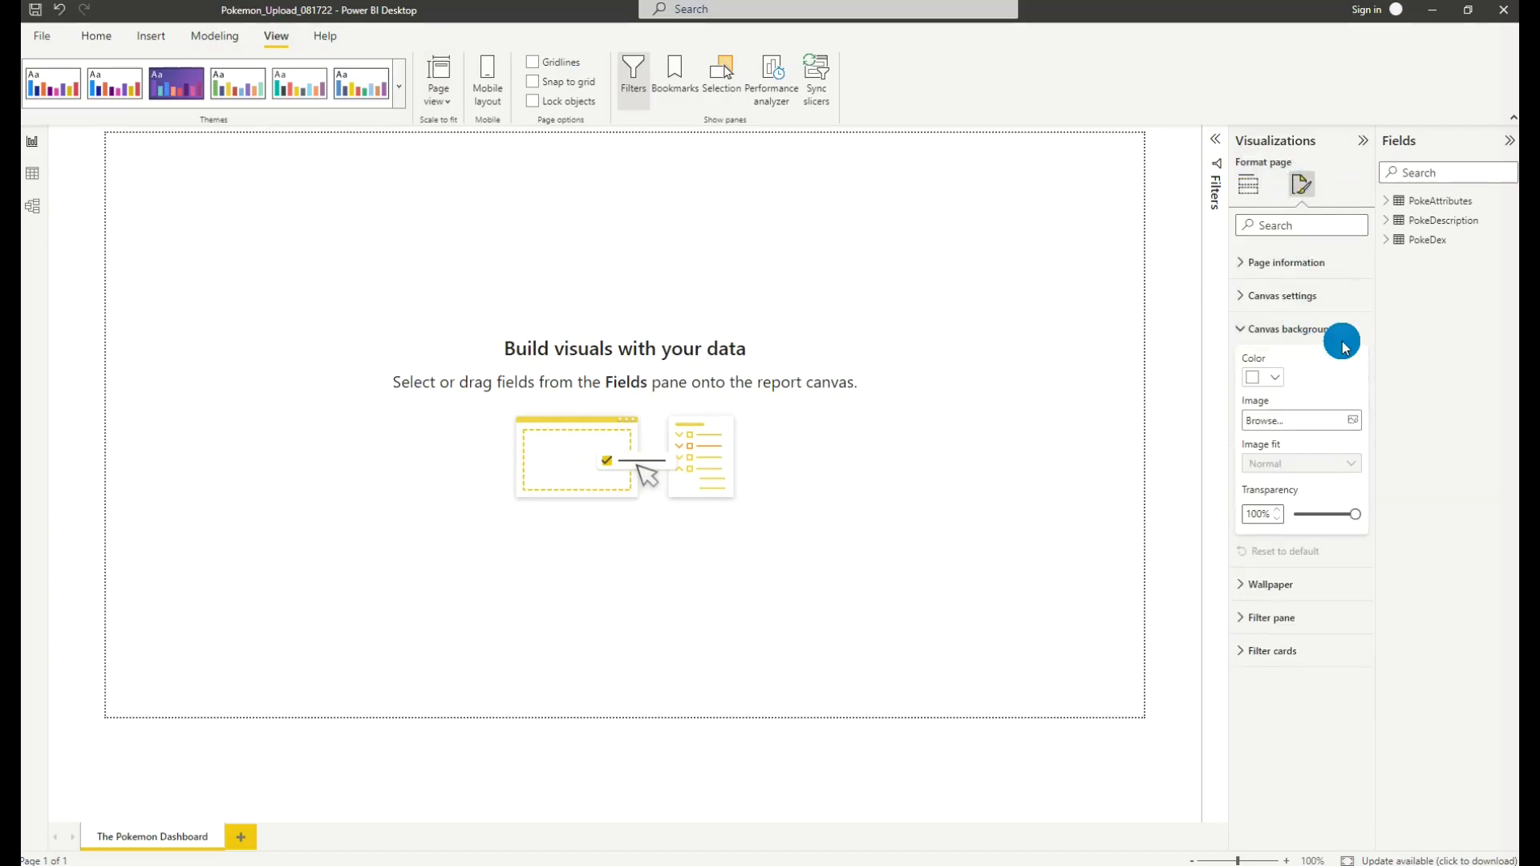
pyautogui.click(1325, 514)
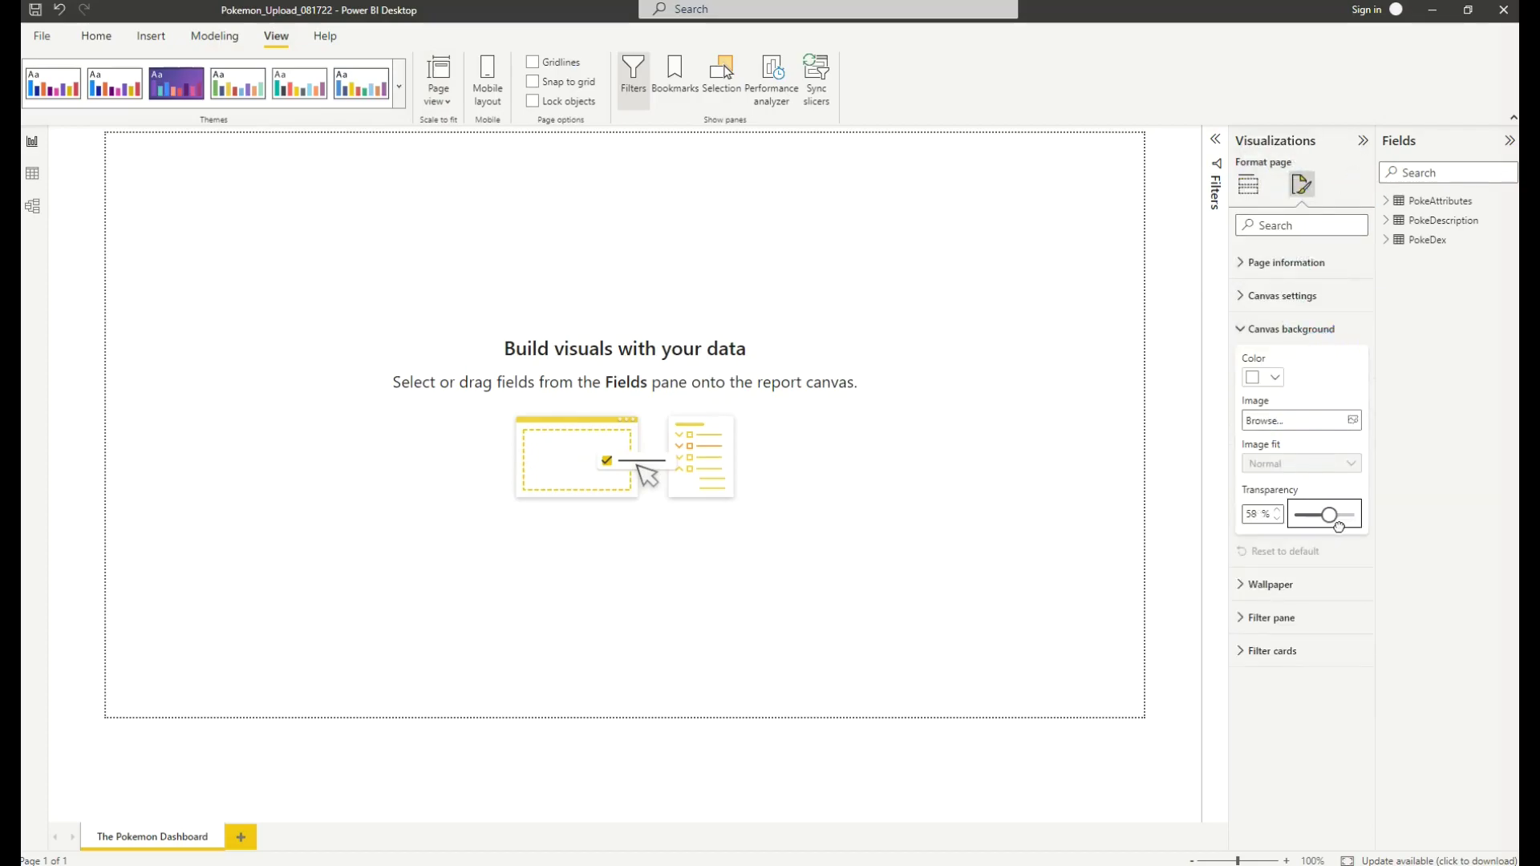
pyautogui.moveTo(1179, 536); pyautogui.dragTo(896, 498)
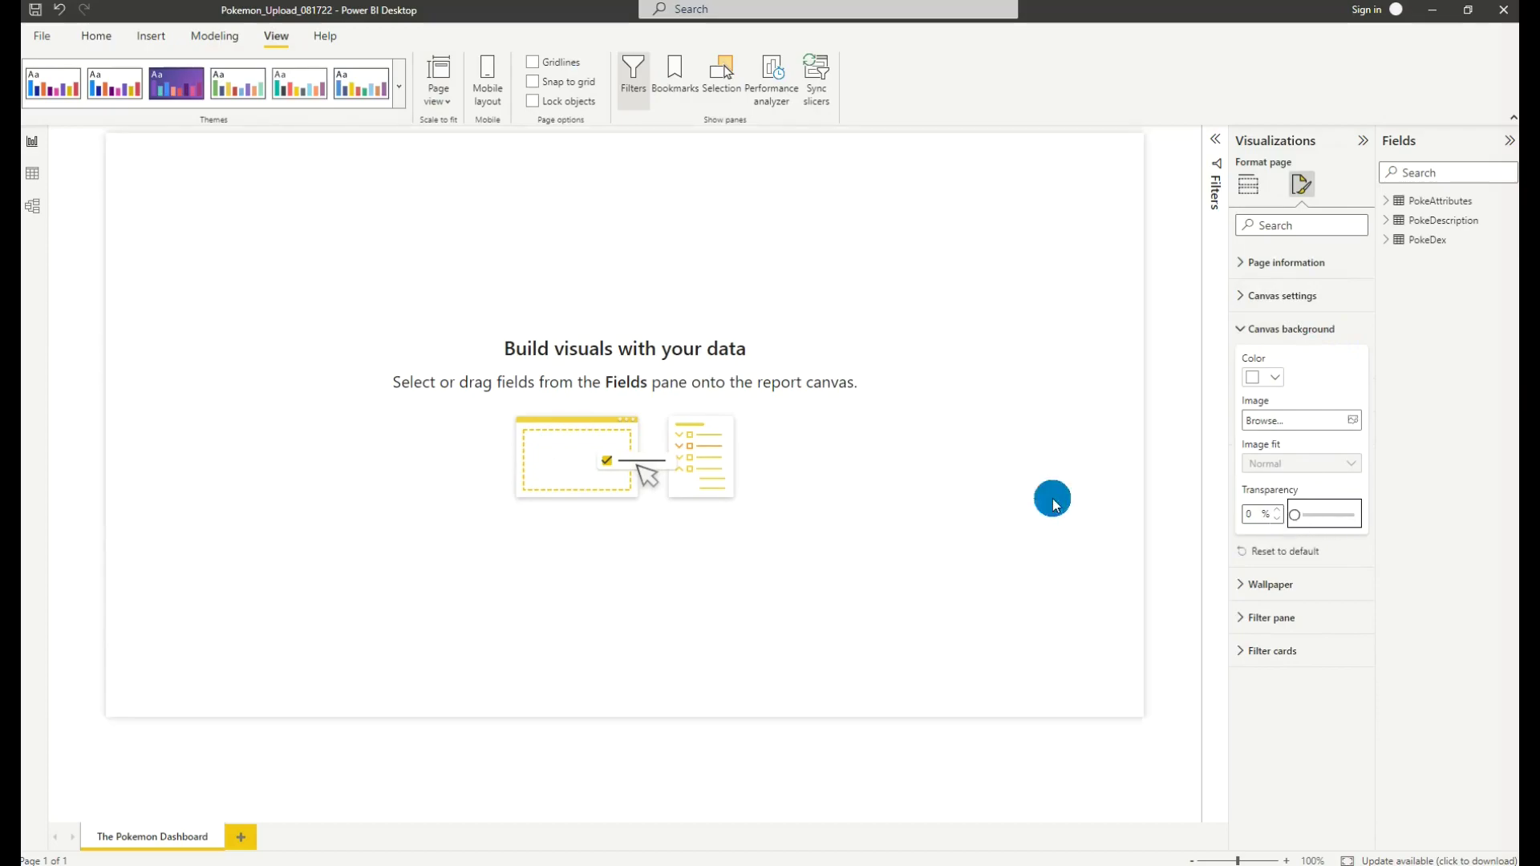
pyautogui.click(1094, 498)
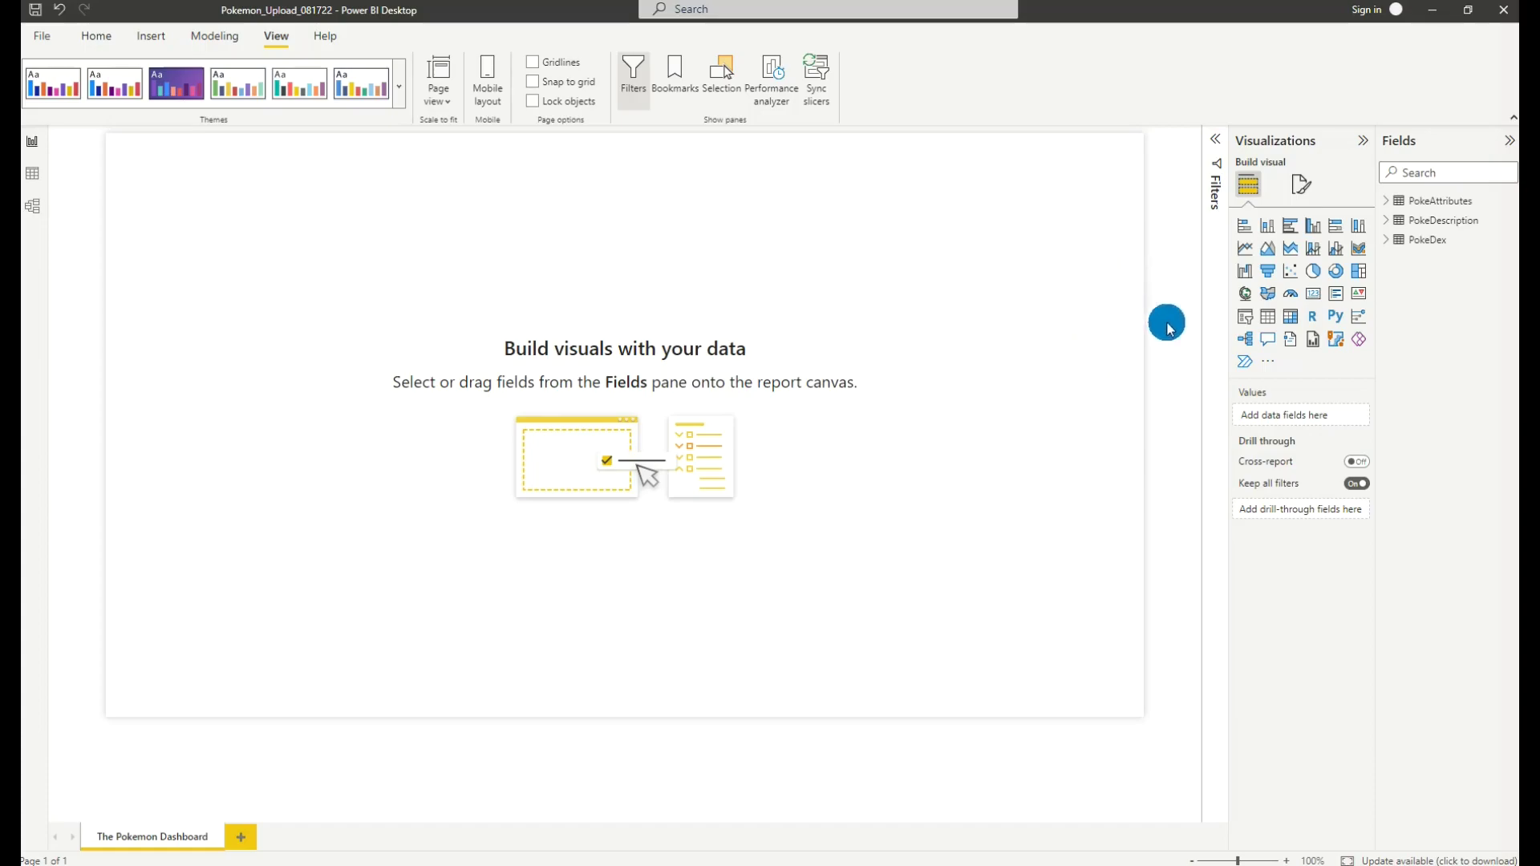
# Step: Set the Pokemon dashboard template picture as the canvas background image of the report page
pyautogui.click(1306, 197)
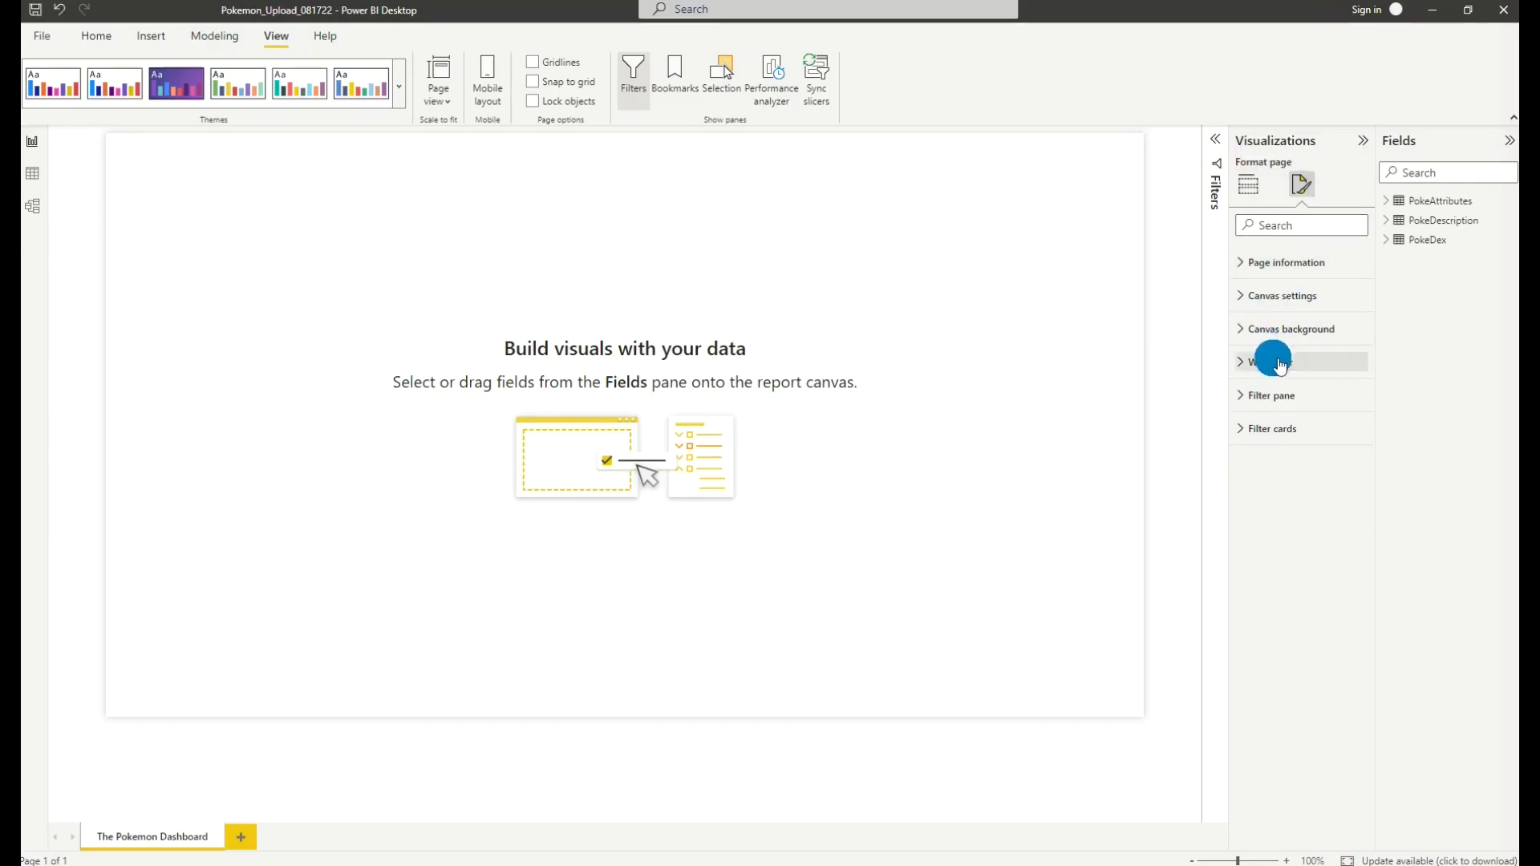
pyautogui.click(1289, 331)
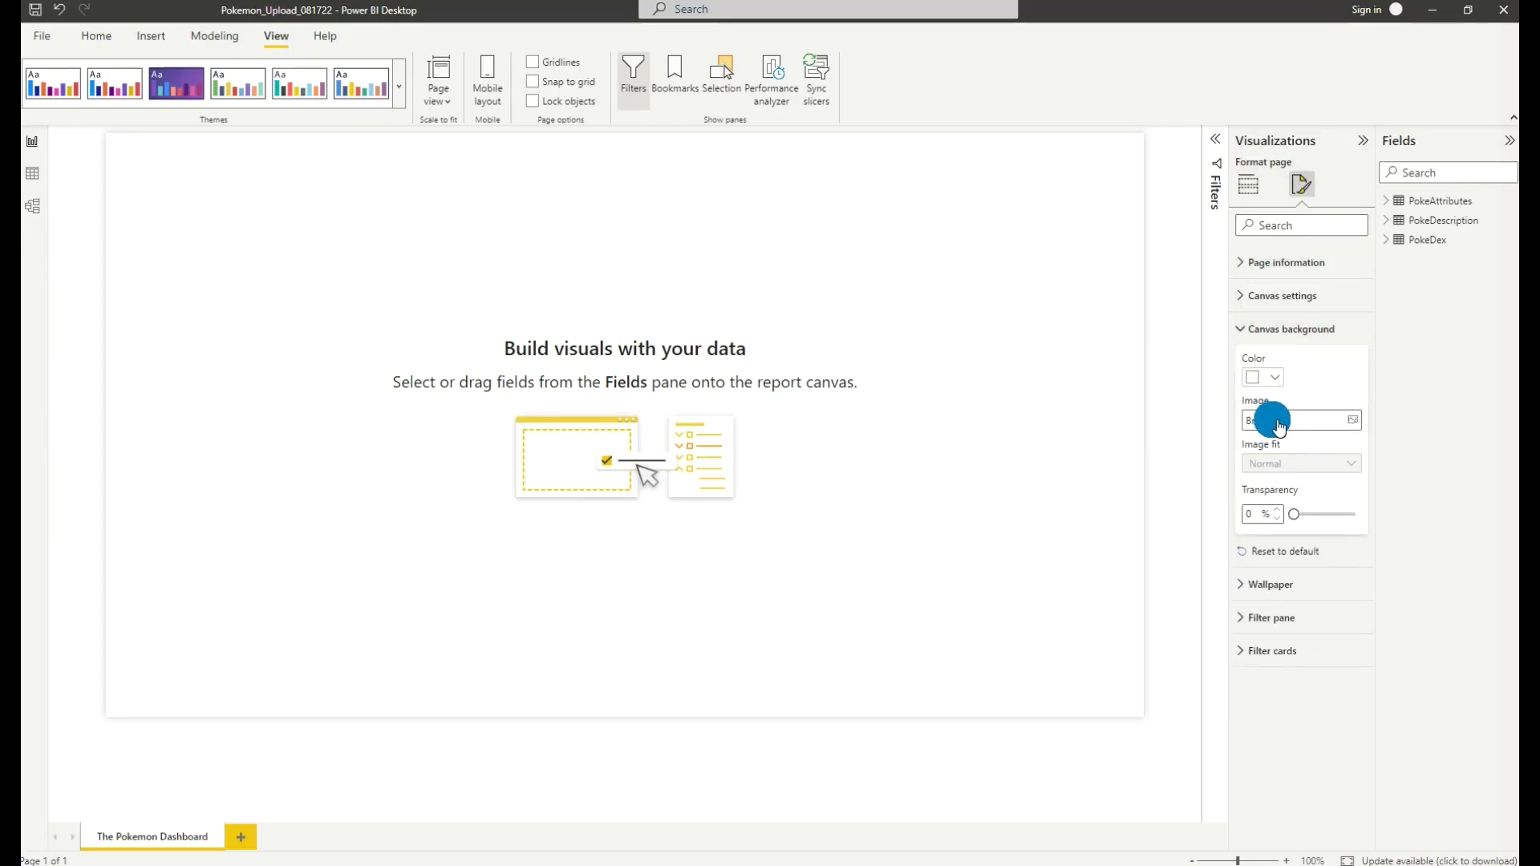
pyautogui.click(1168, 319)
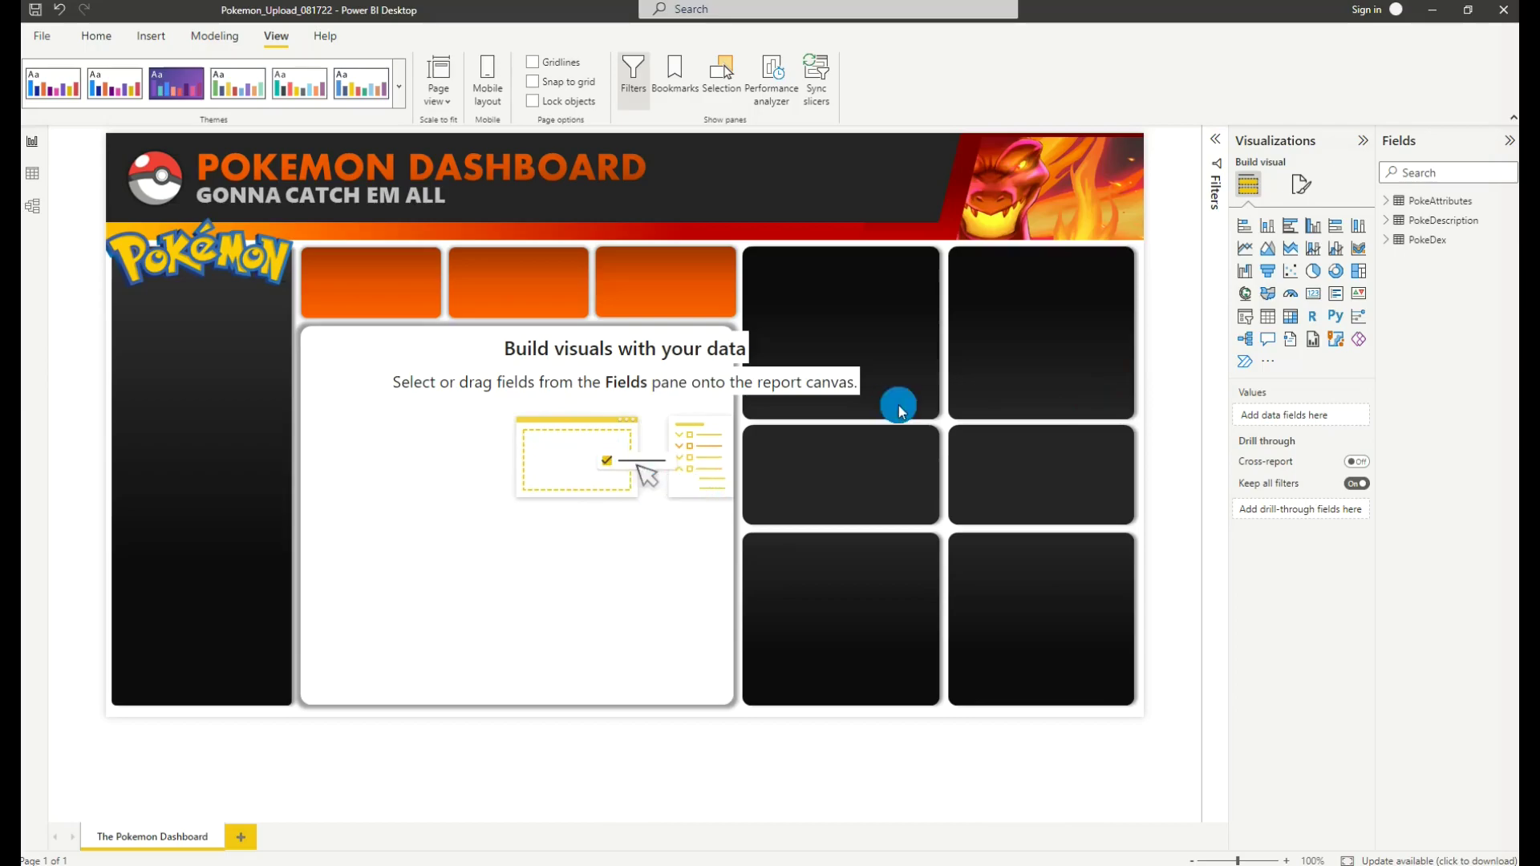
# Step: Add a slicer to the page and size it to fit inside the tall black panel below the Pokémon logo
pyautogui.click(1245, 316)
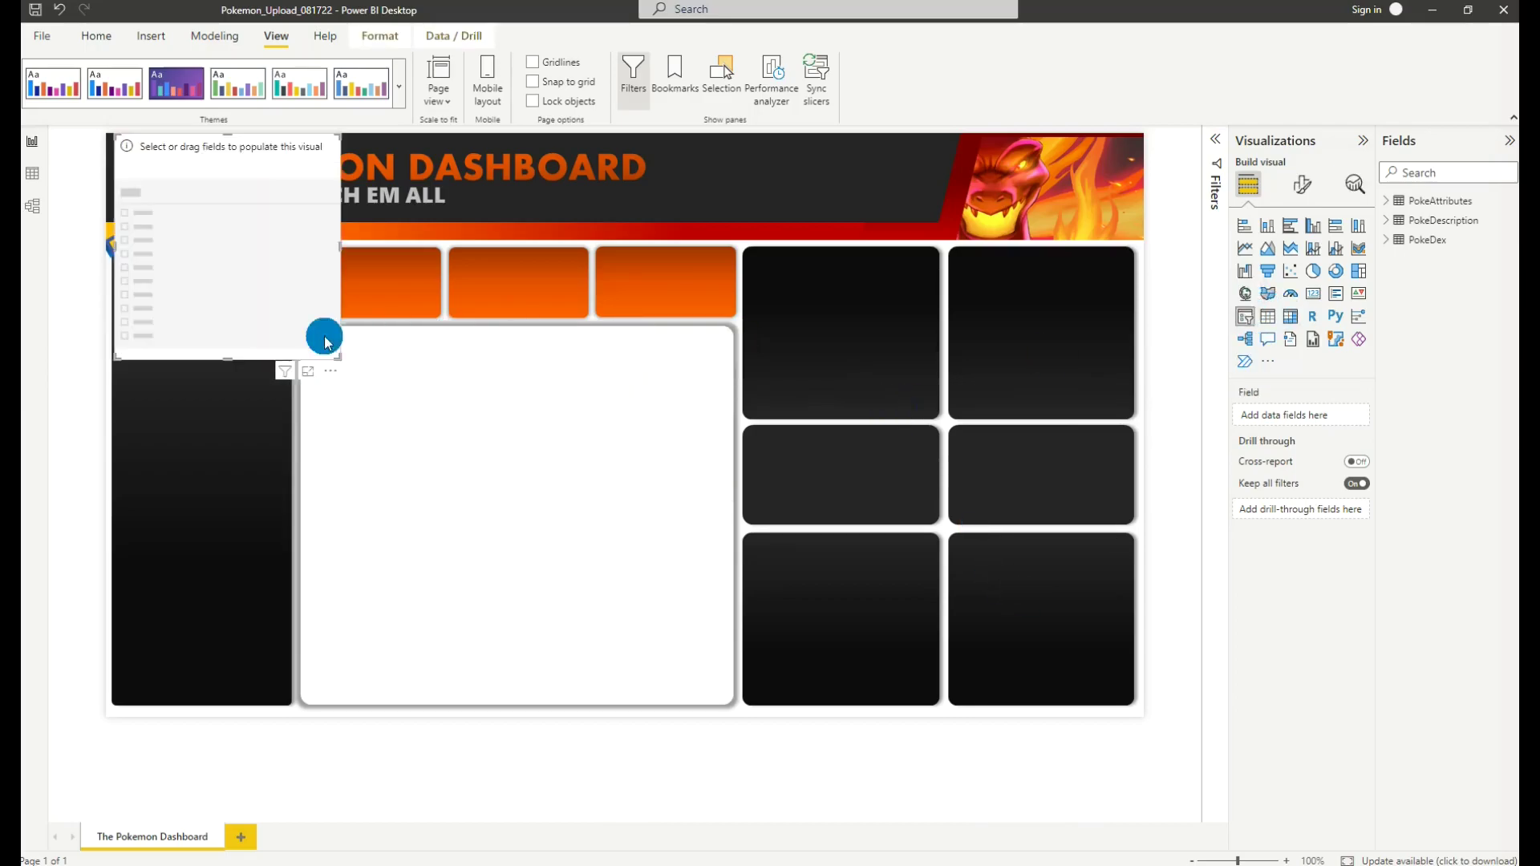
pyautogui.moveTo(263, 446); pyautogui.dragTo(243, 437)
pyautogui.moveTo(358, 509); pyautogui.dragTo(275, 687)
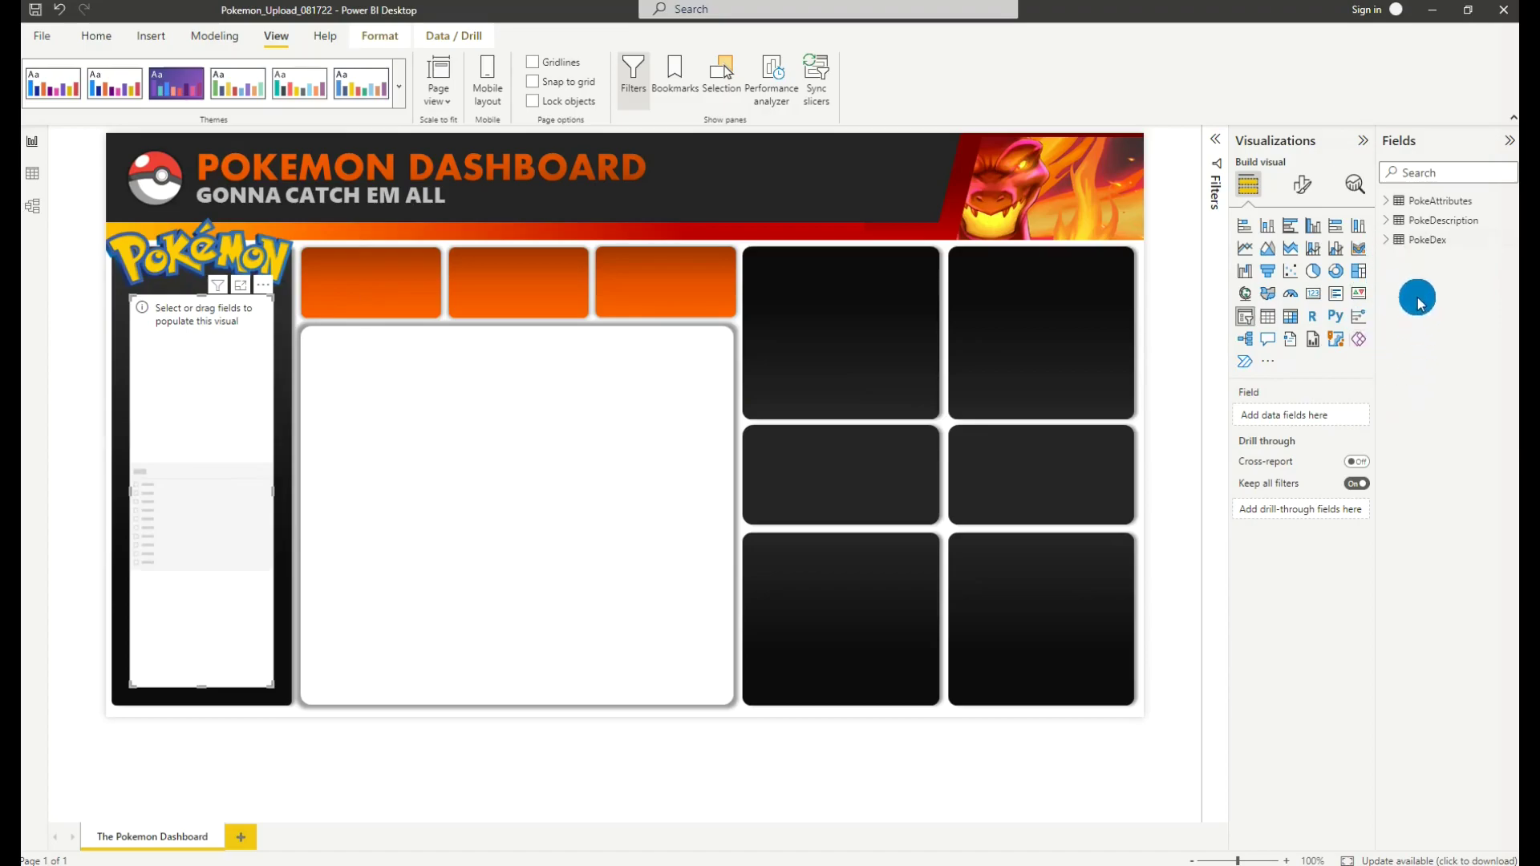
# Step: Populate the slicer with the name field from the PokeDex table and check its list of Pokemon
pyautogui.click(1392, 247)
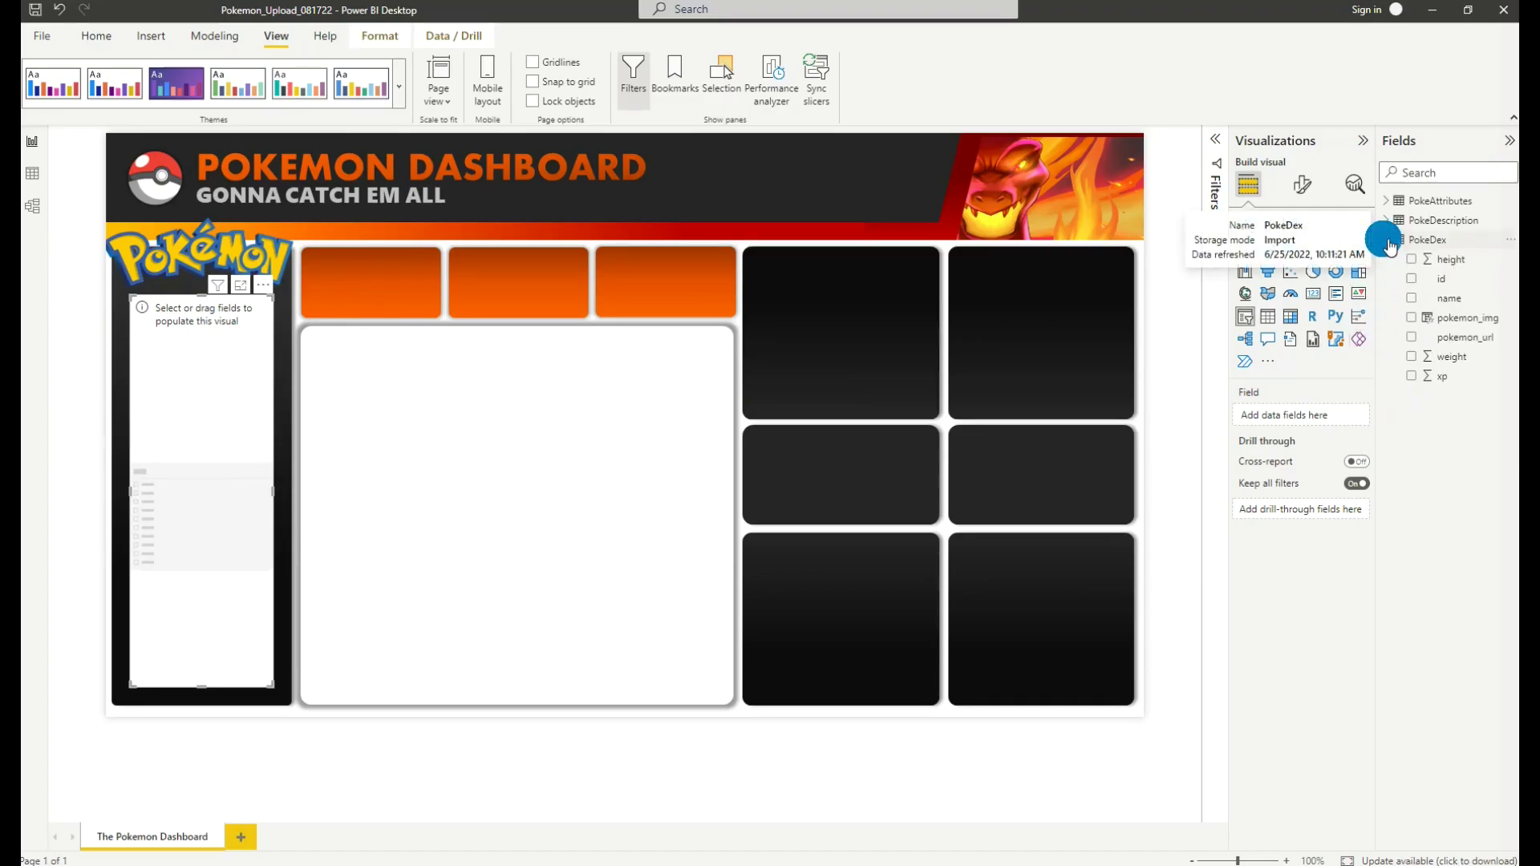
pyautogui.click(1412, 299)
pyautogui.moveTo(1331, 317); pyautogui.dragTo(1334, 321)
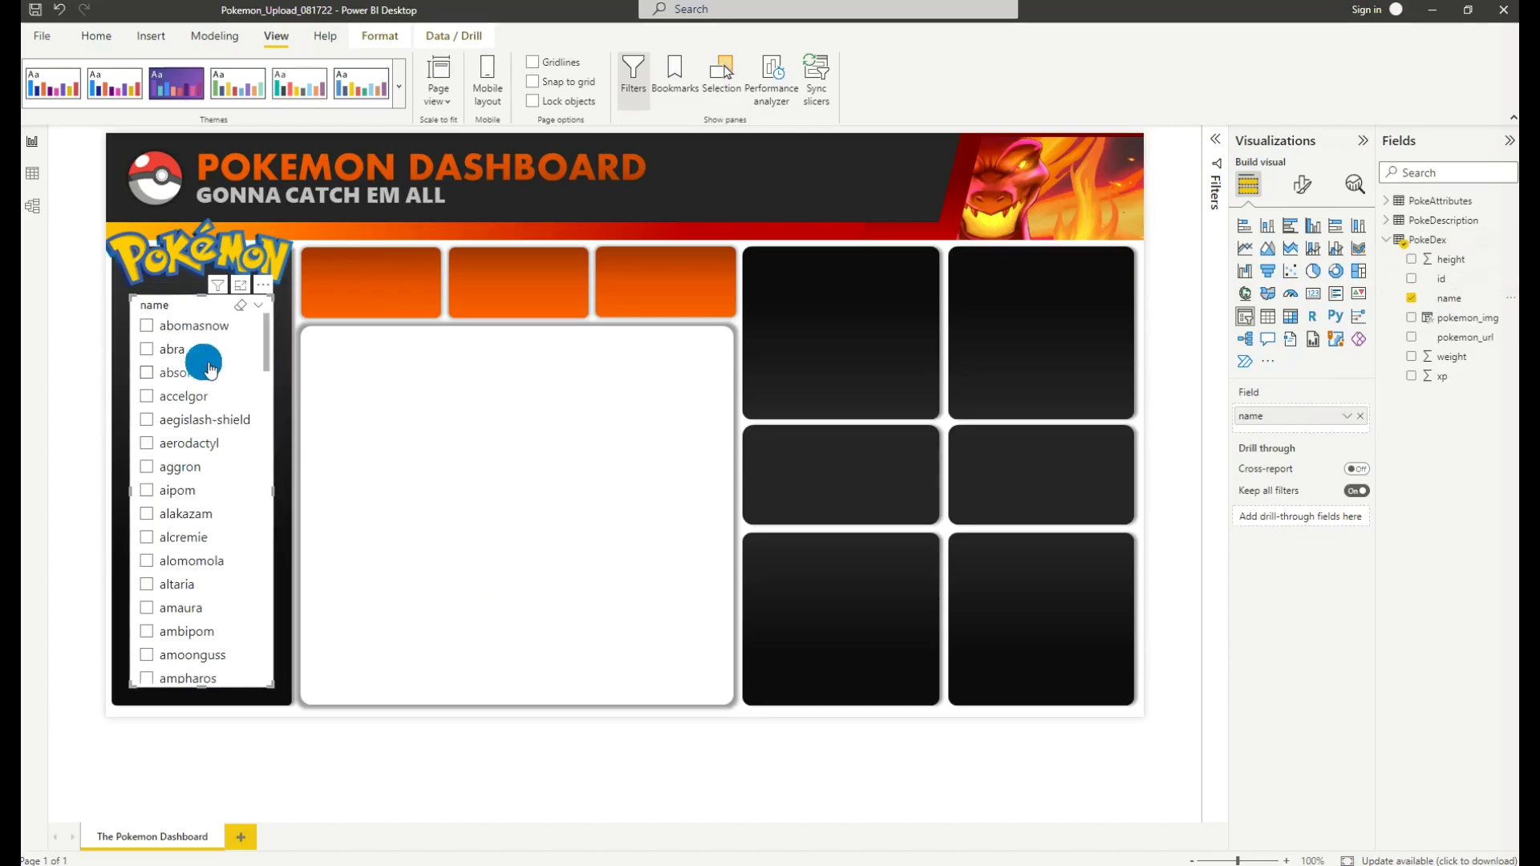
pyautogui.scroll(-12, 223, 365)
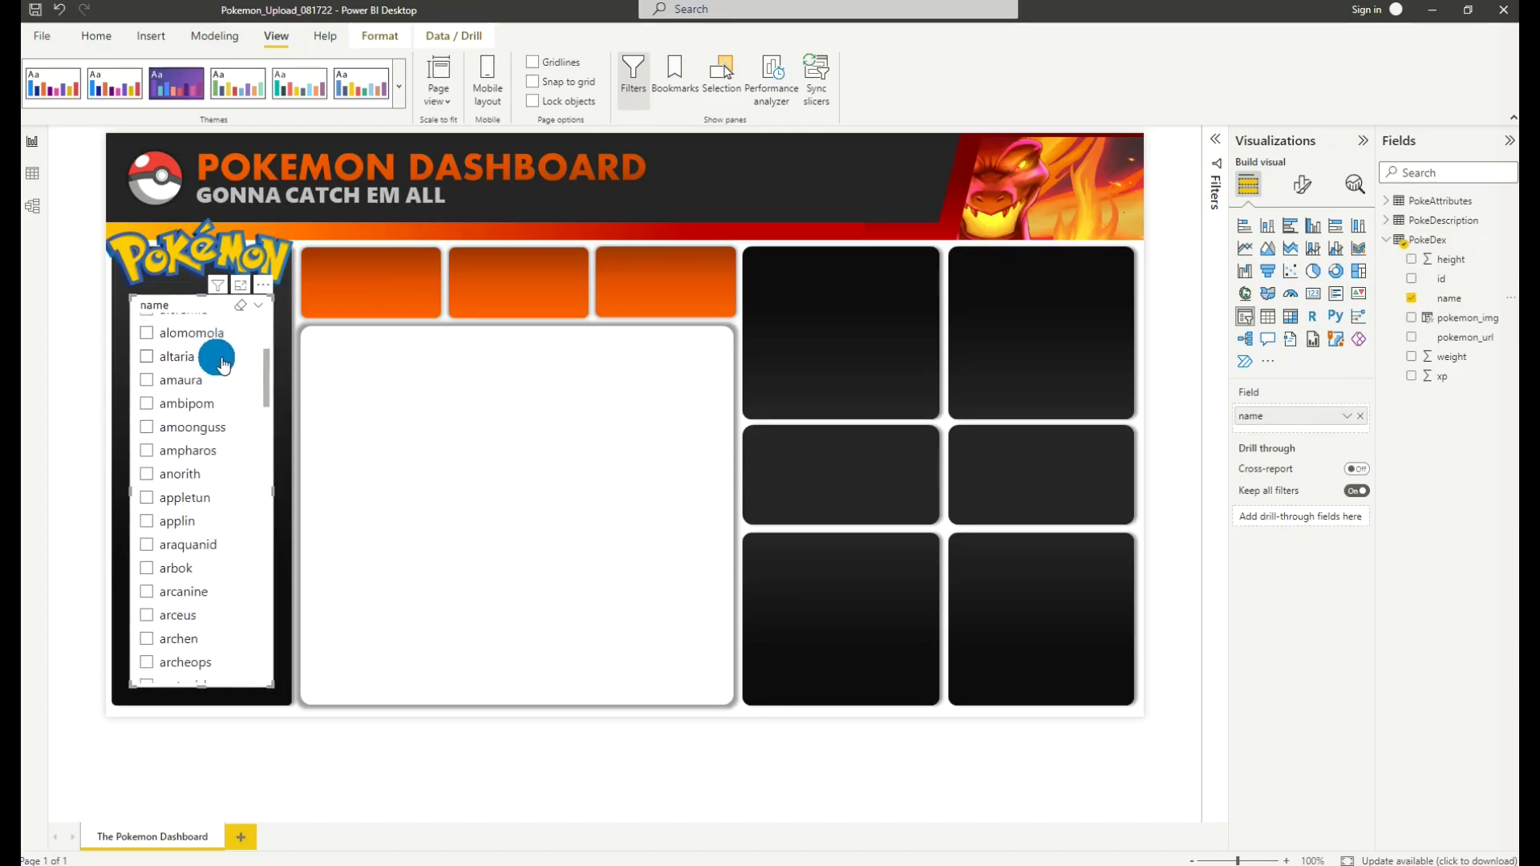
pyautogui.scroll(12, 223, 365)
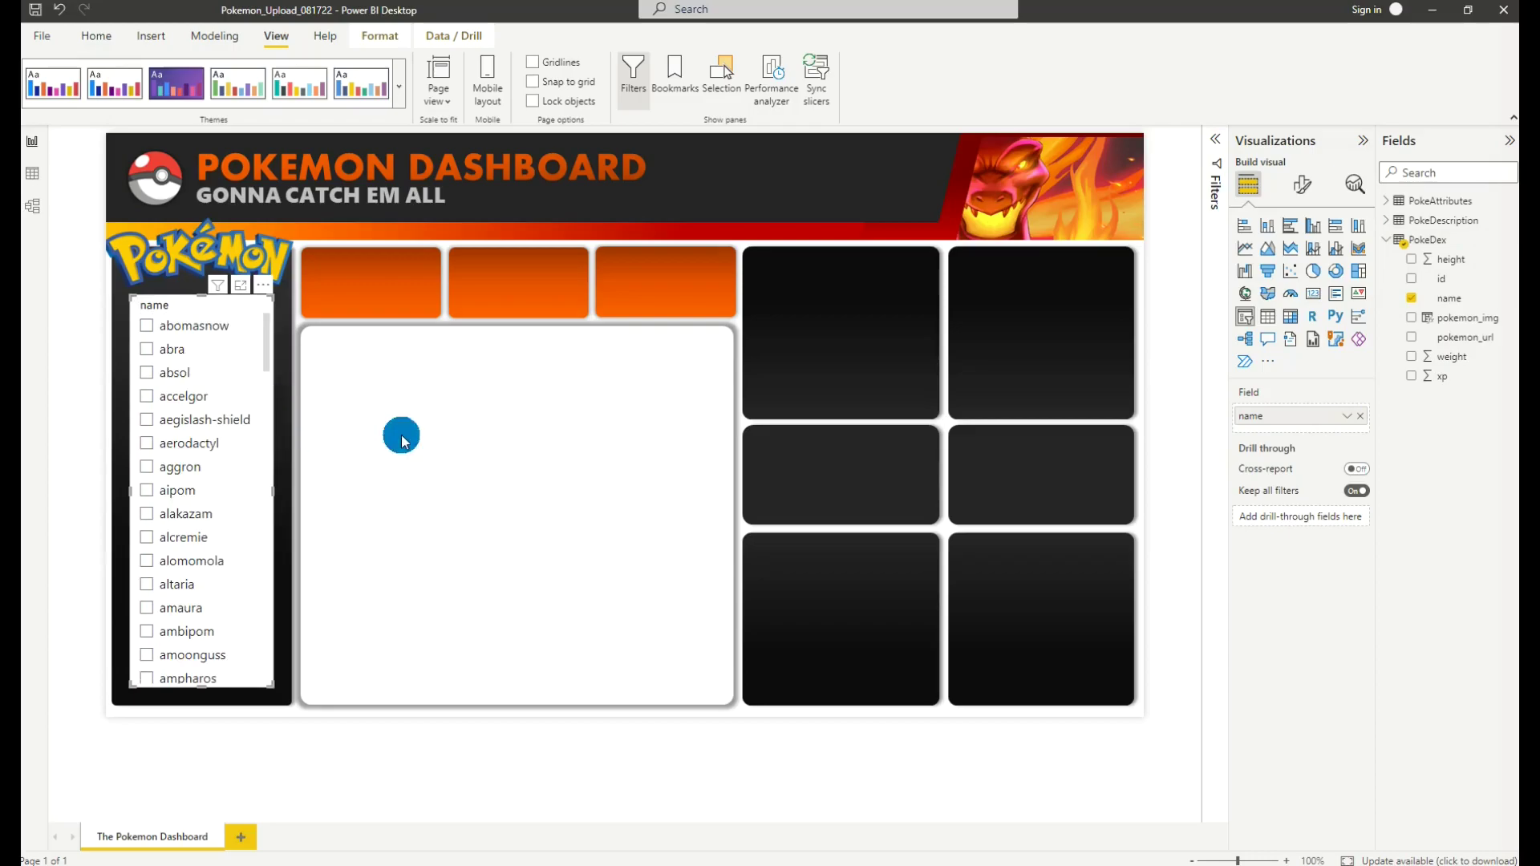
# Step: Add a page-level filter on the PokeDex id field for values less than or equal to 150, and check the slicer list
pyautogui.click(1221, 147)
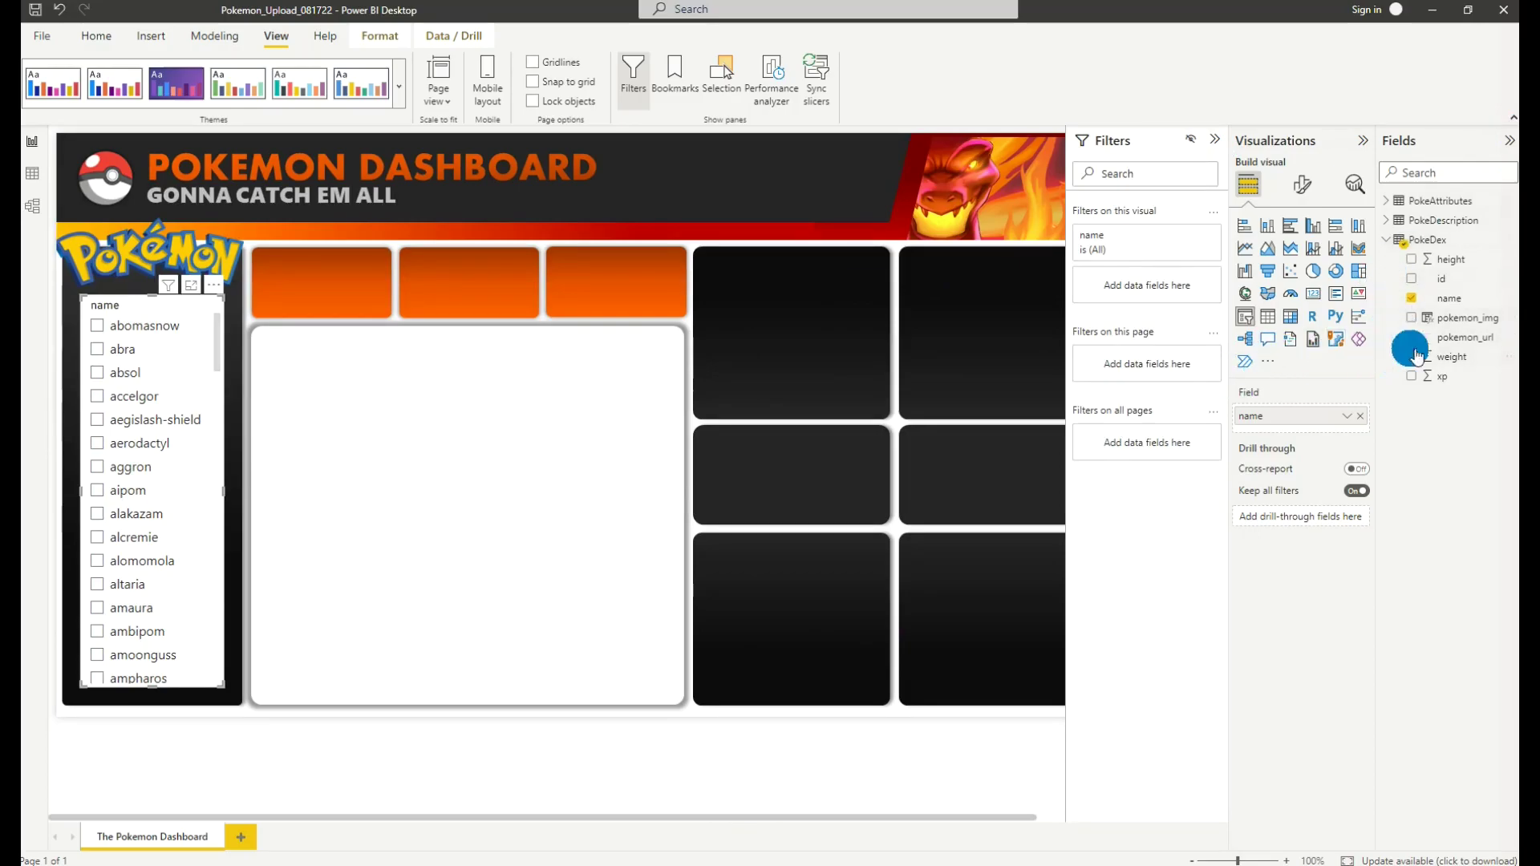
pyautogui.click(1441, 281)
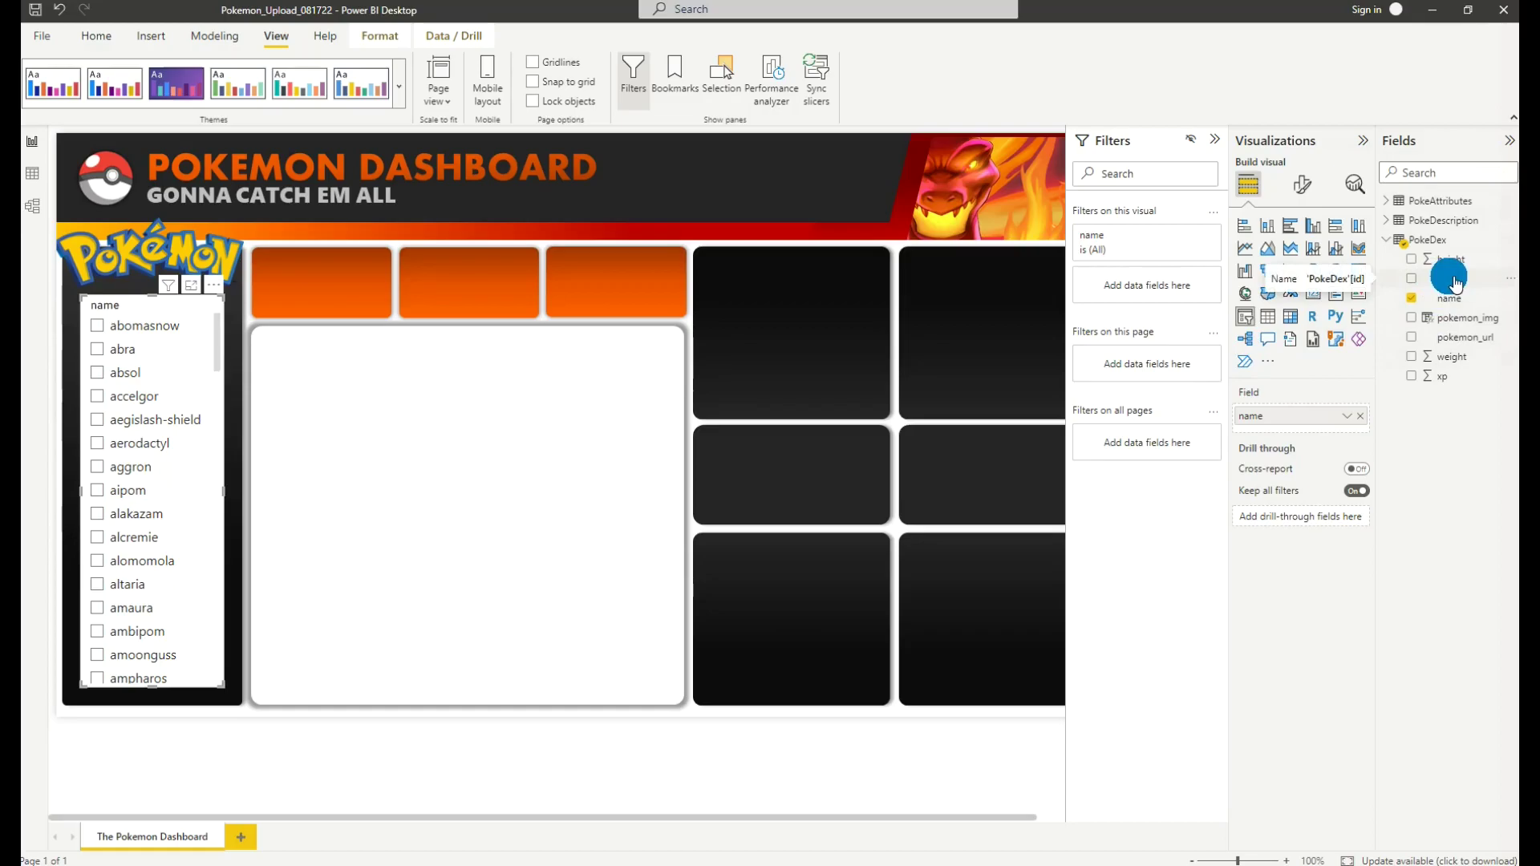
pyautogui.moveTo(1223, 340); pyautogui.dragTo(1155, 365)
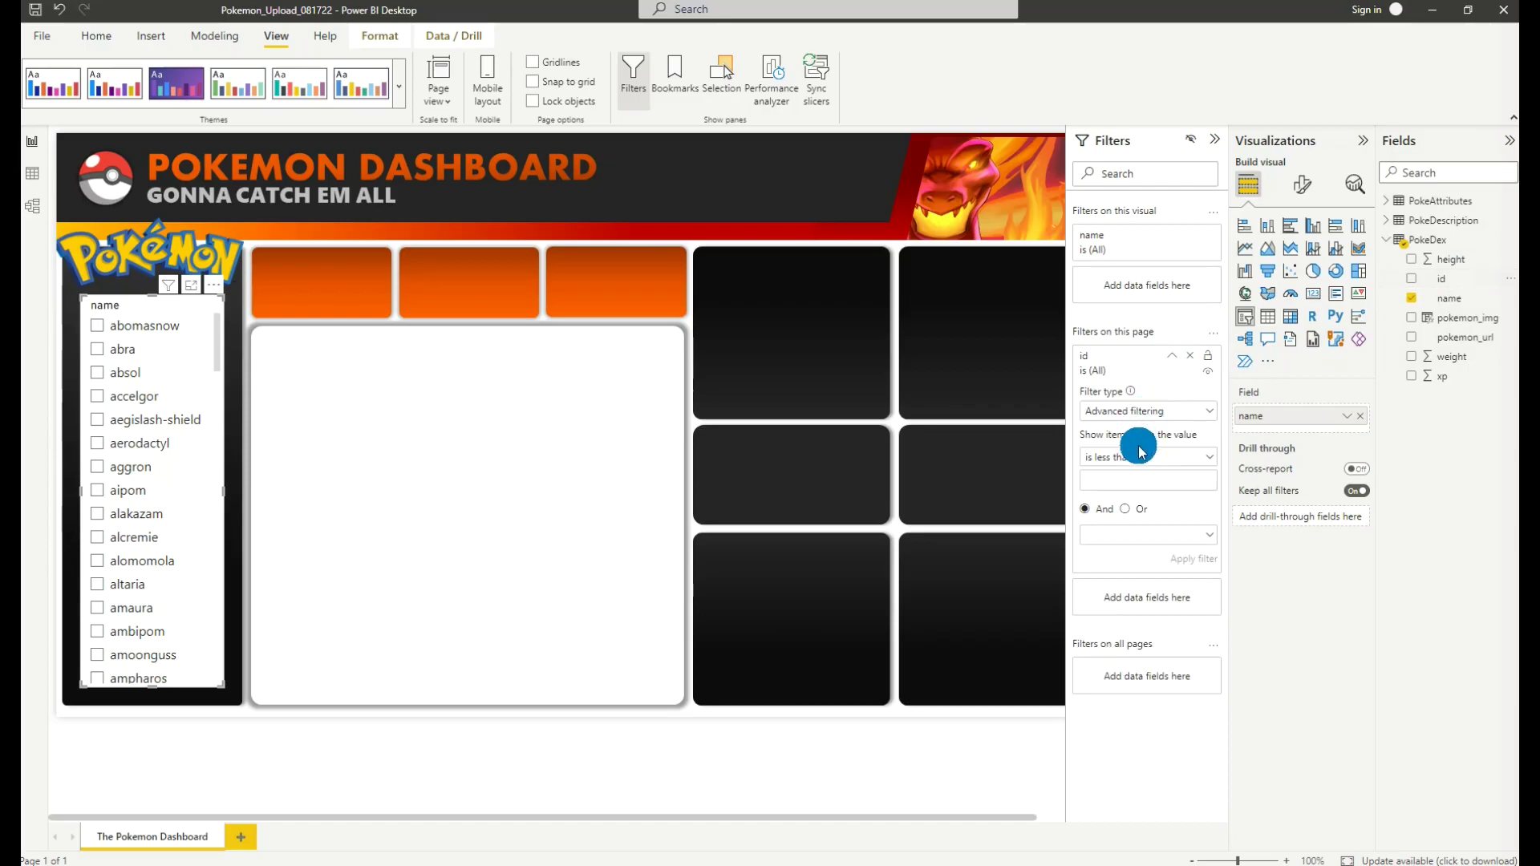
pyautogui.click(1149, 466)
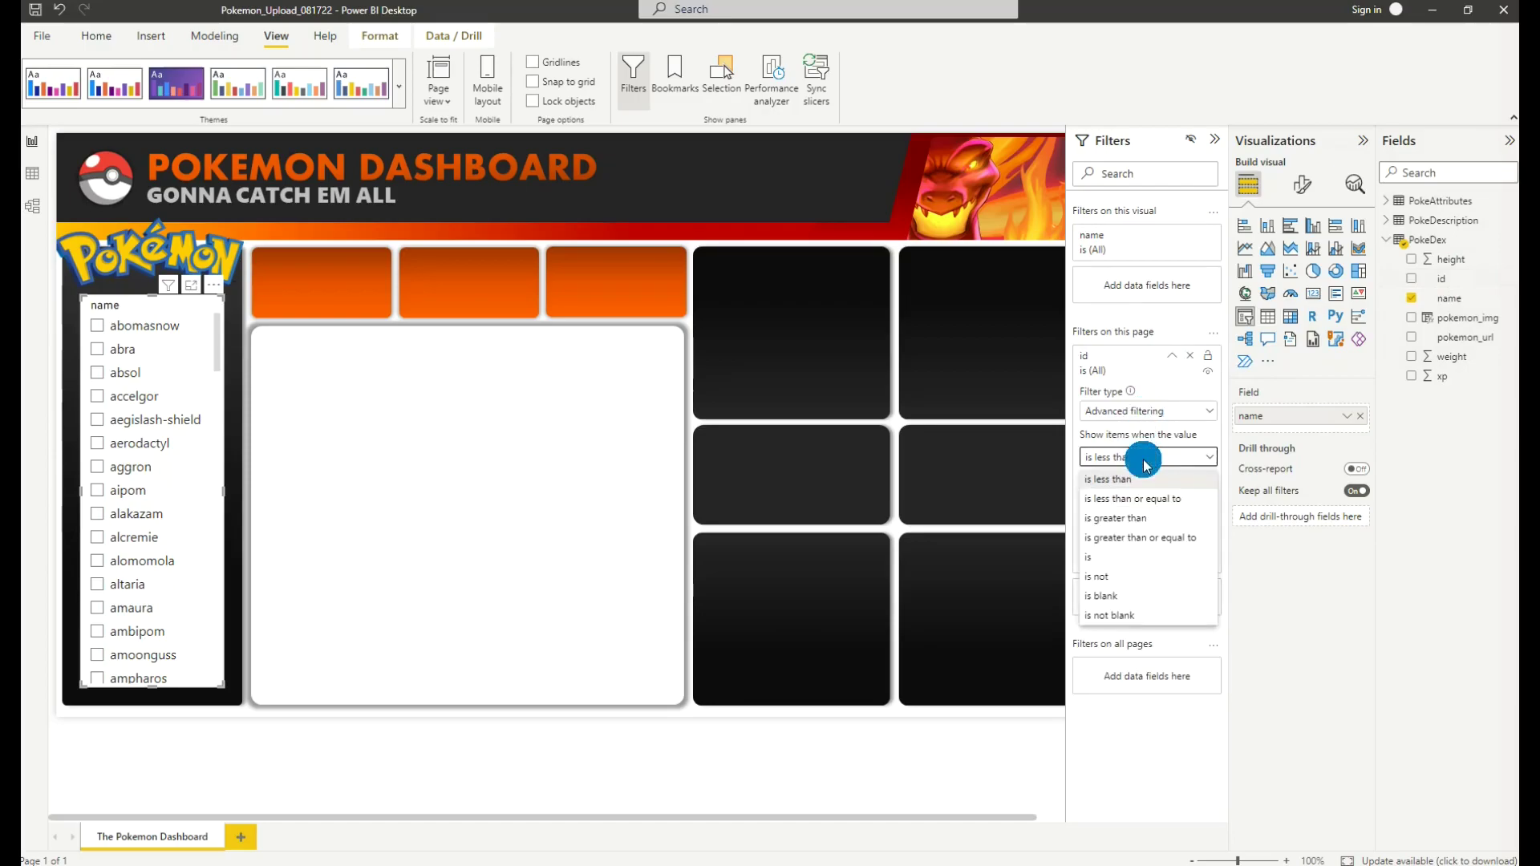
pyautogui.click(1141, 498)
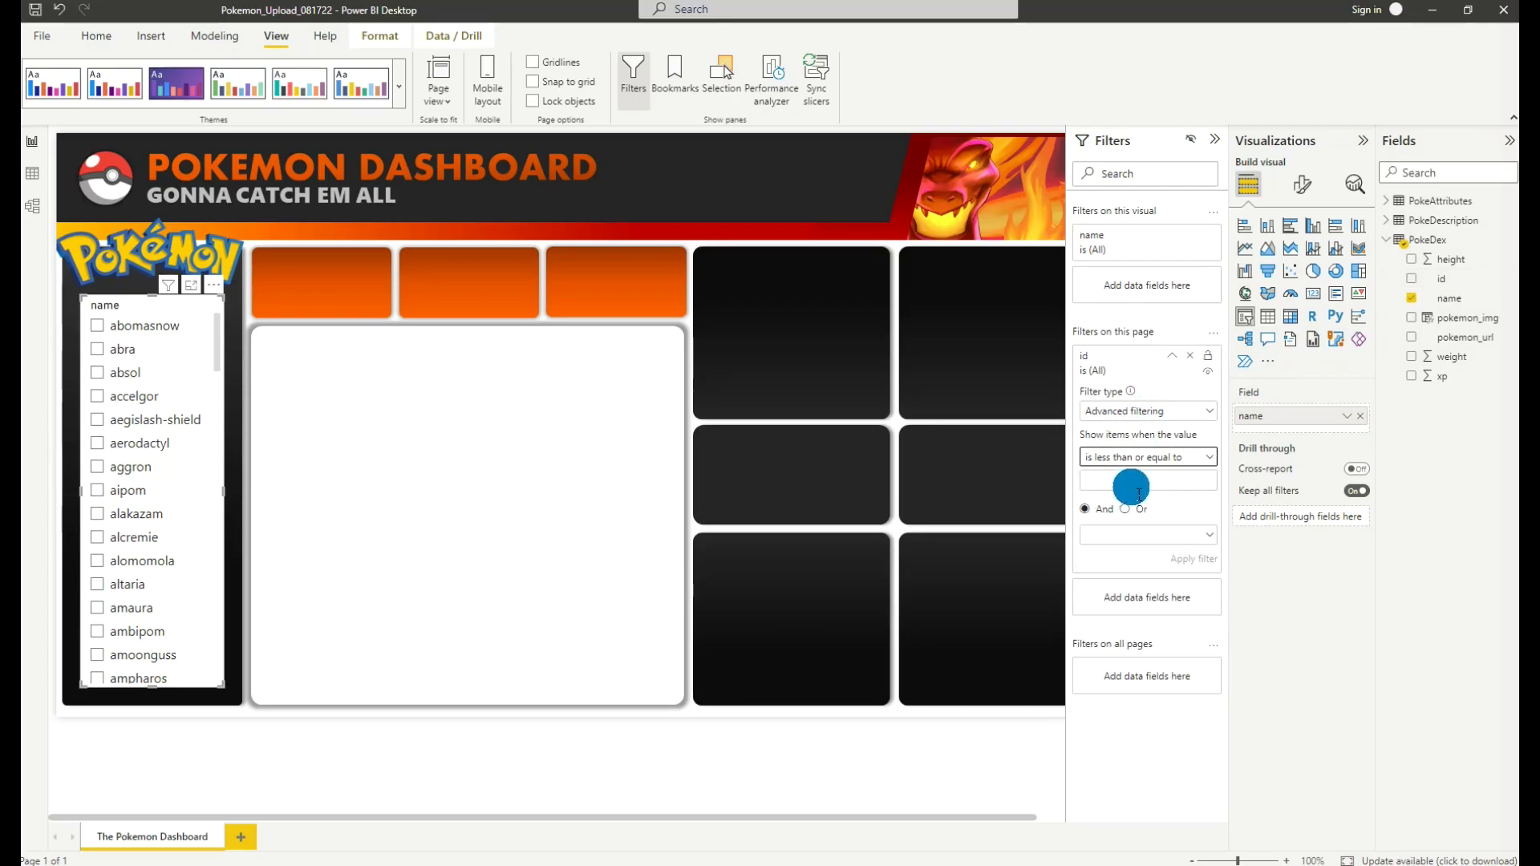
pyautogui.click(1125, 488)
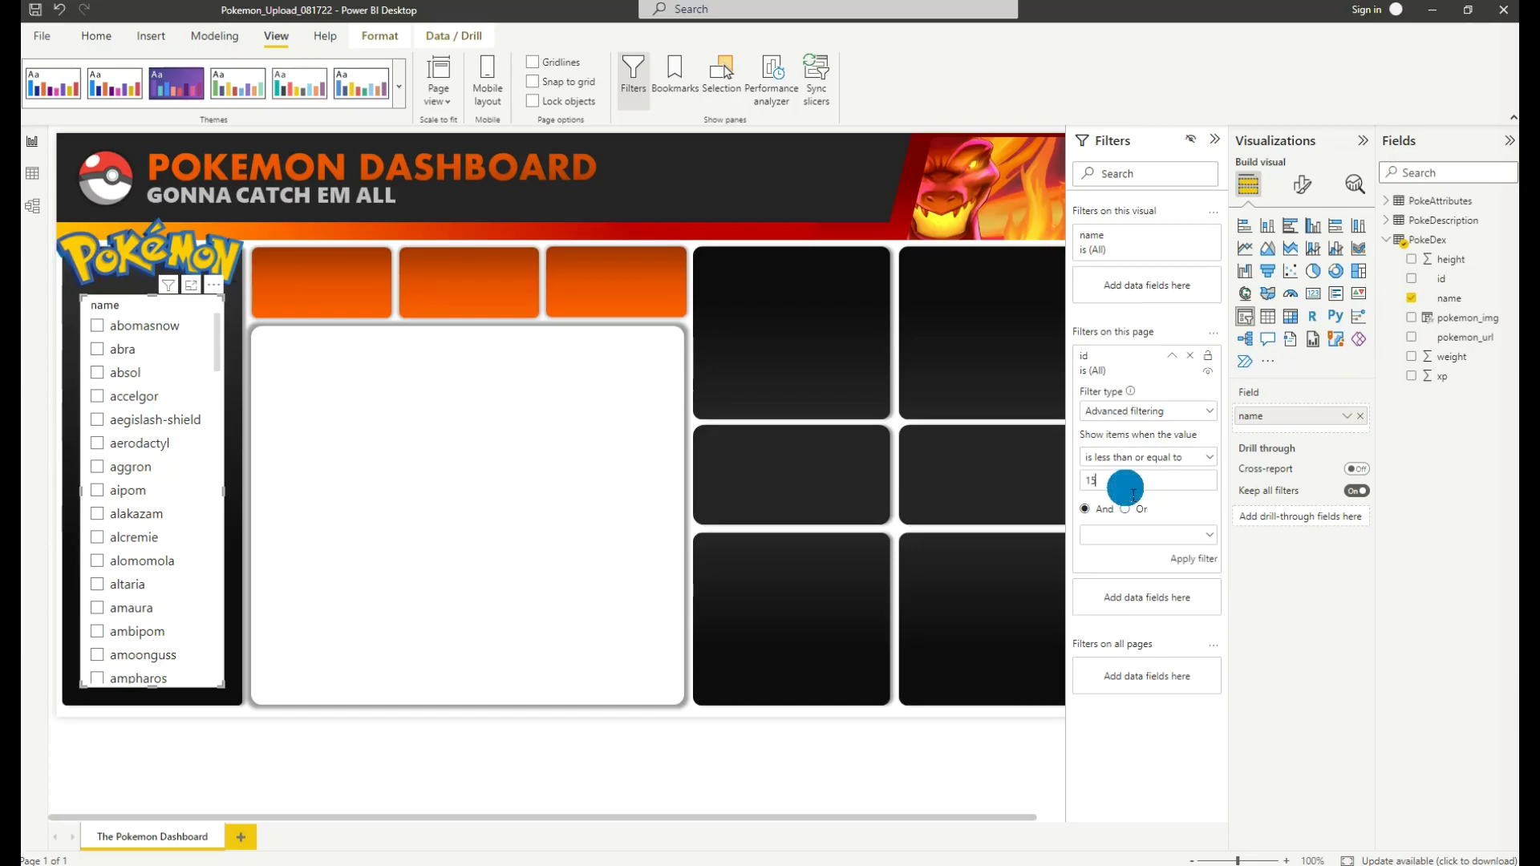
pyautogui.click(1208, 562)
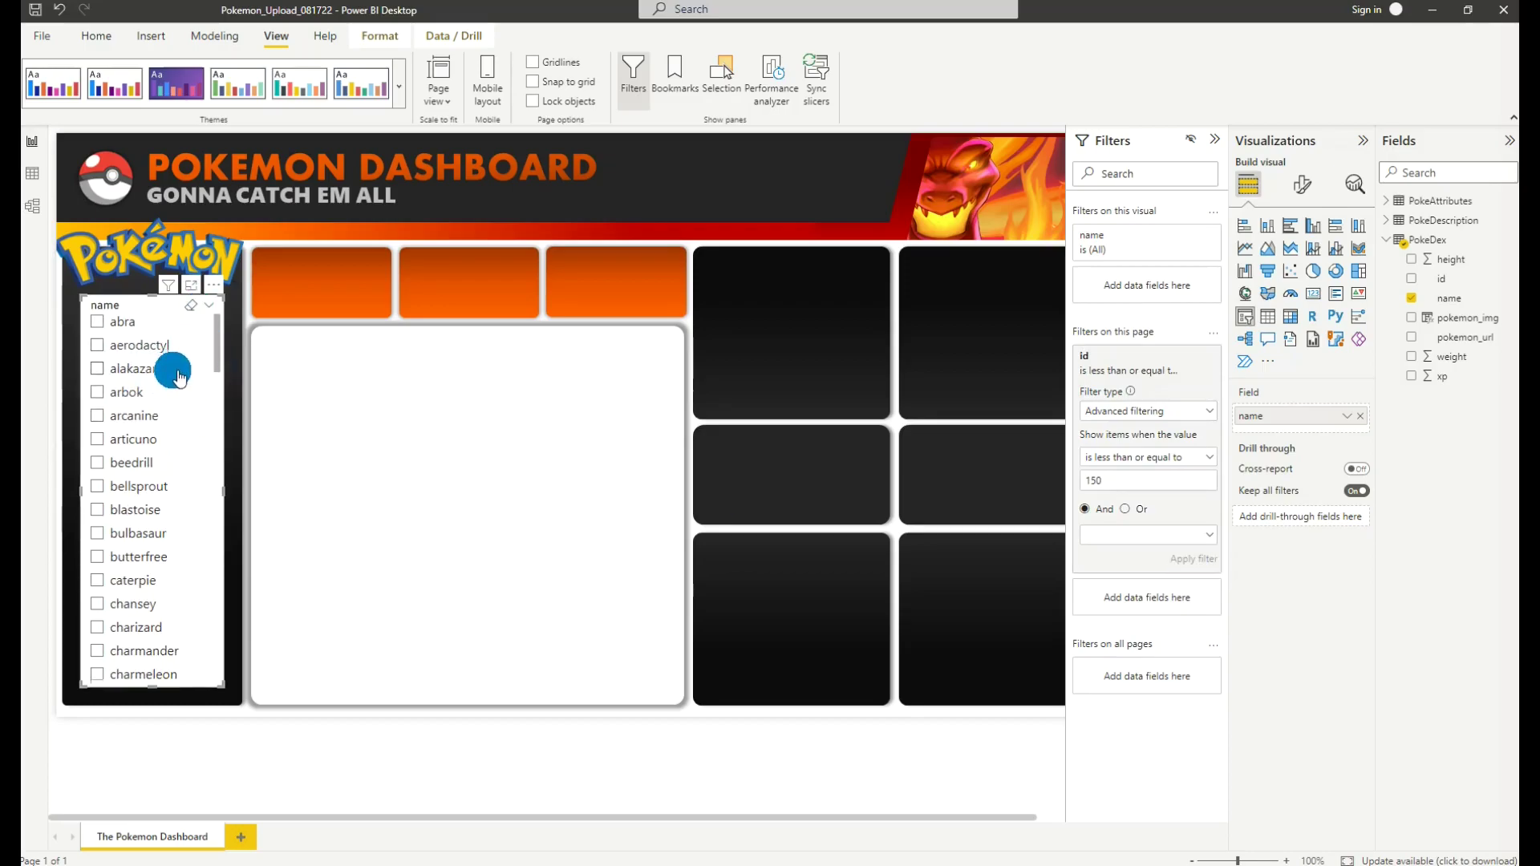
pyautogui.scroll(-2, 178, 378)
pyautogui.scroll(2, 178, 378)
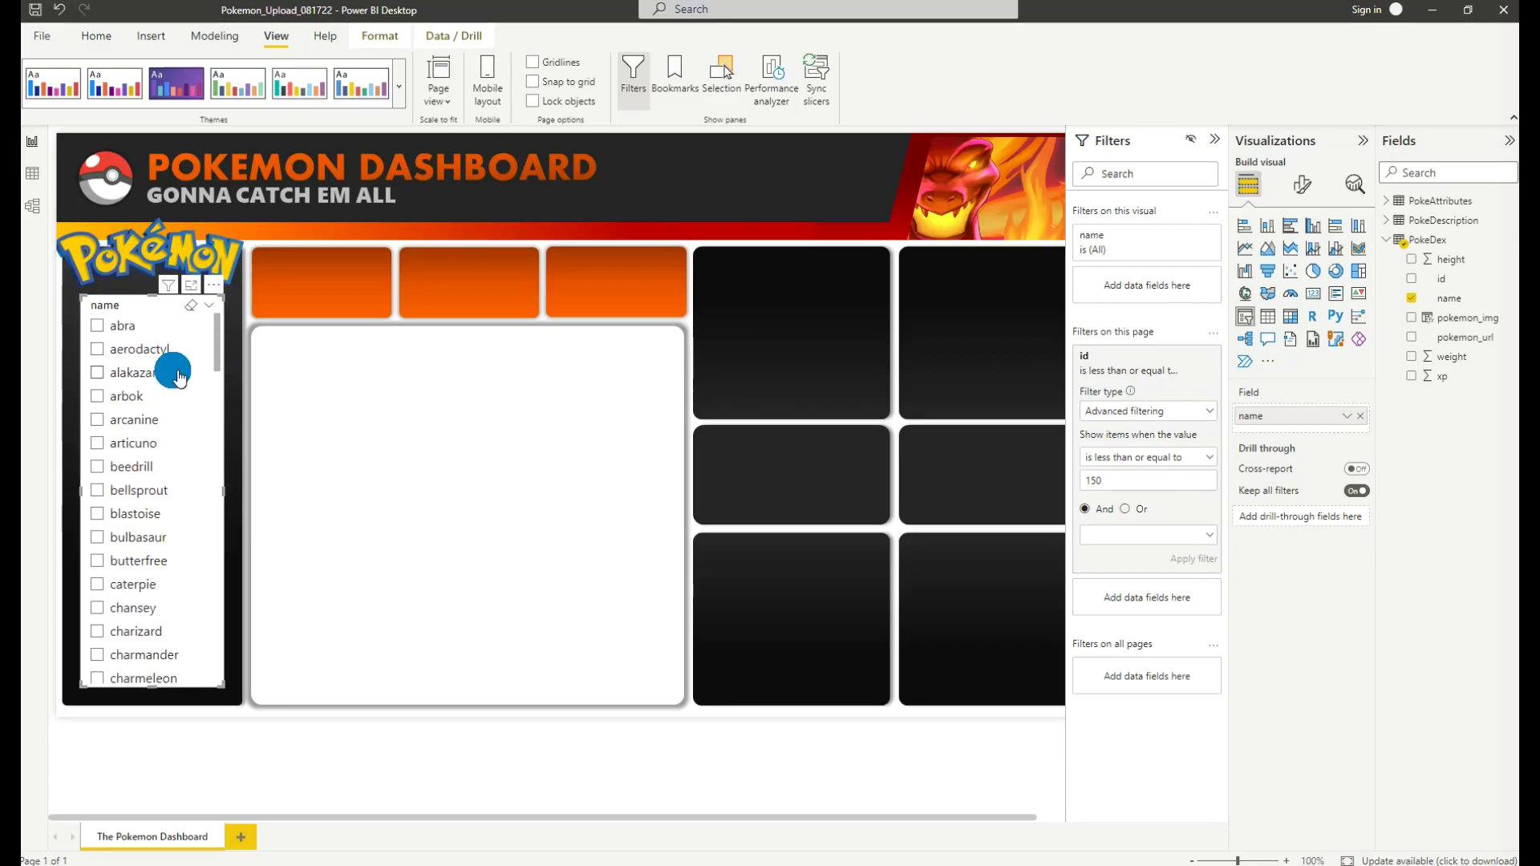
pyautogui.scroll(-2, 178, 378)
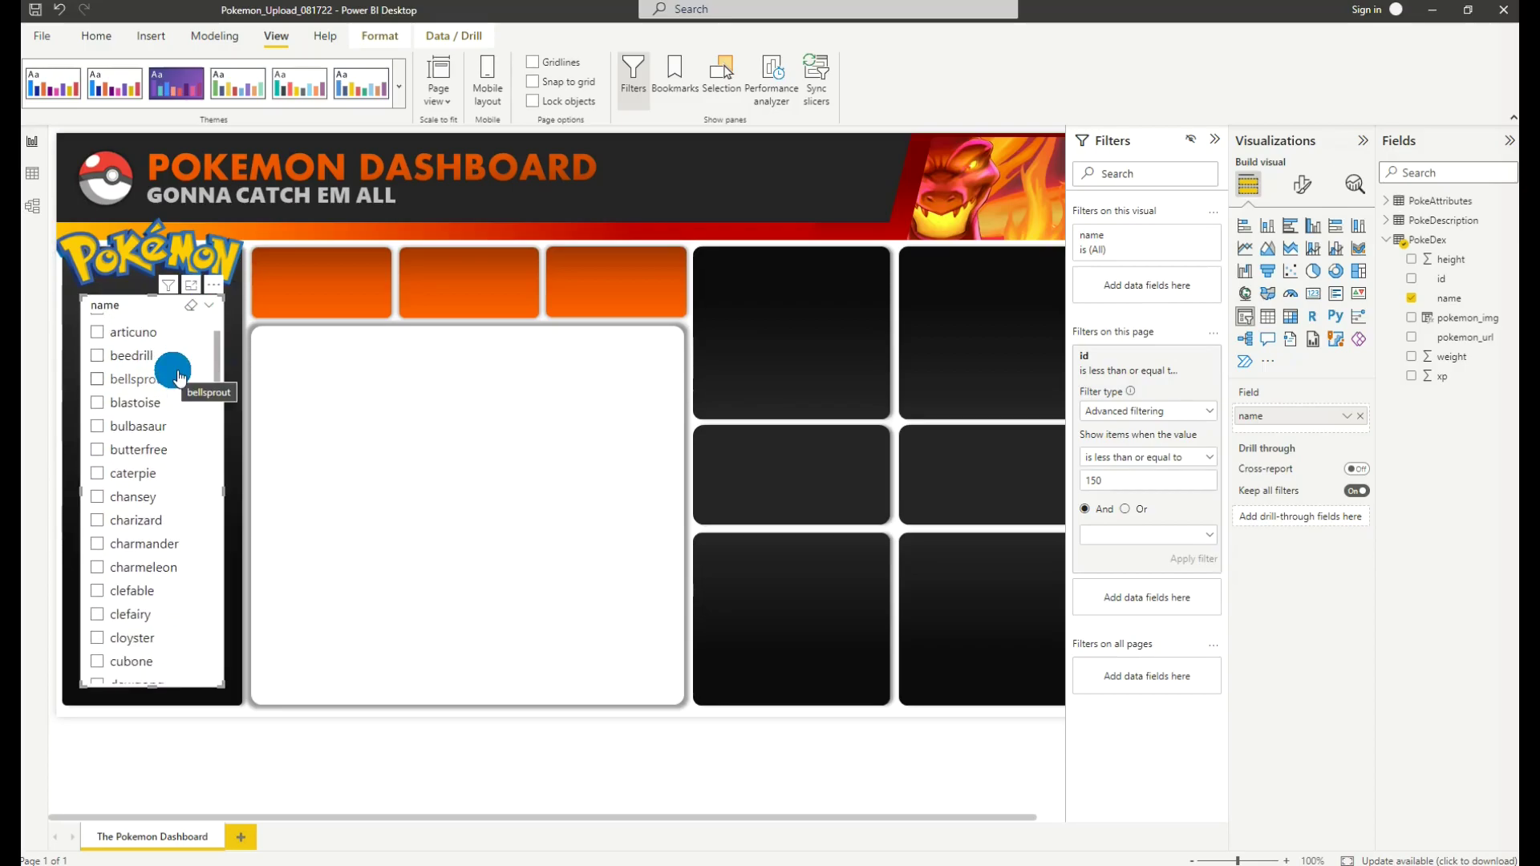
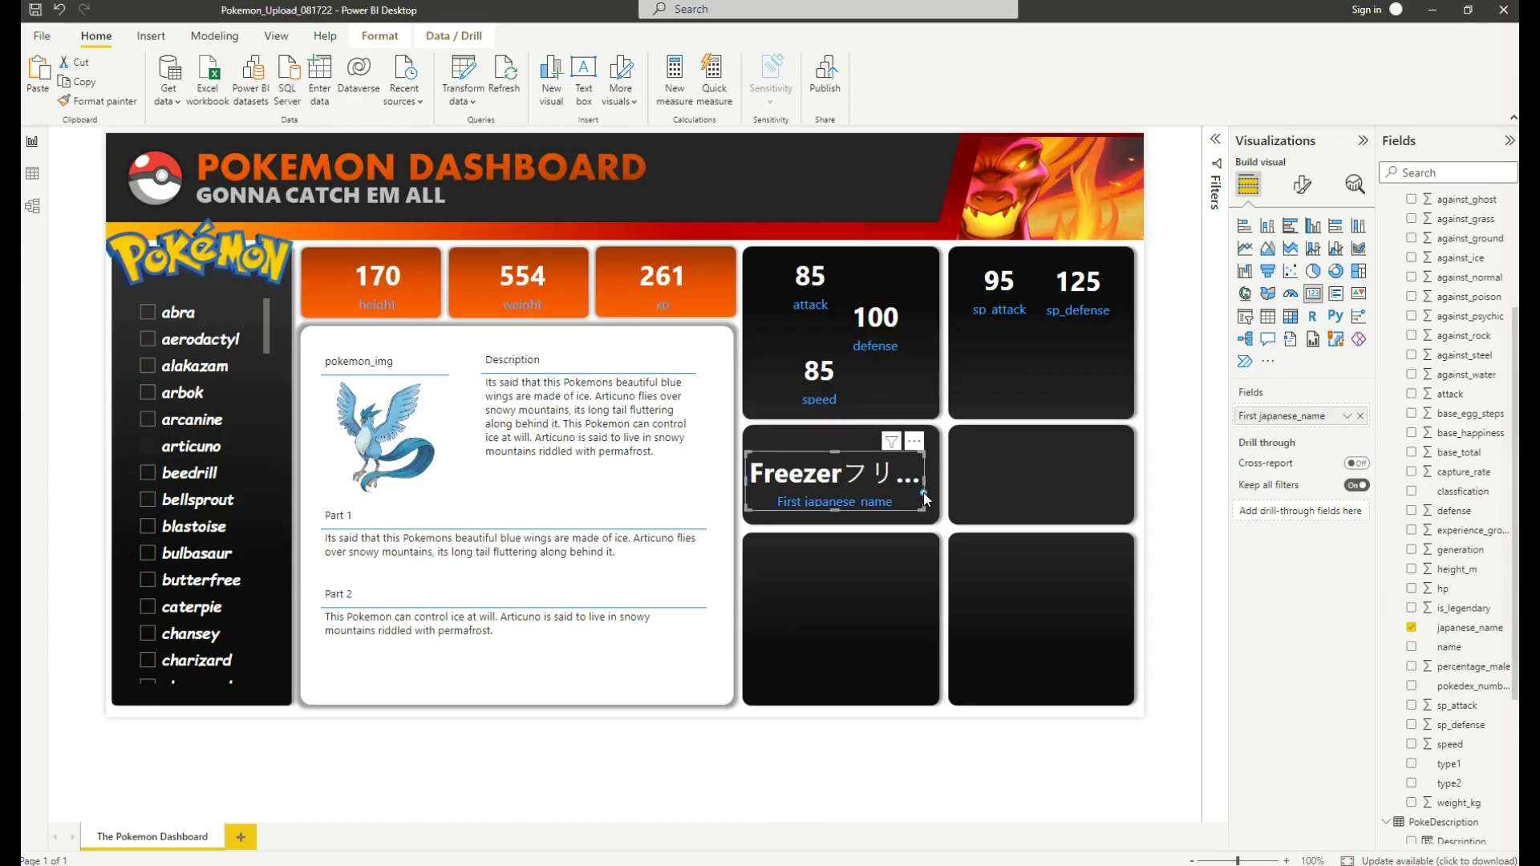
# Step: Set the Japanese name card's callout font size to 15 and turn off its category label
pyautogui.click(1302, 185)
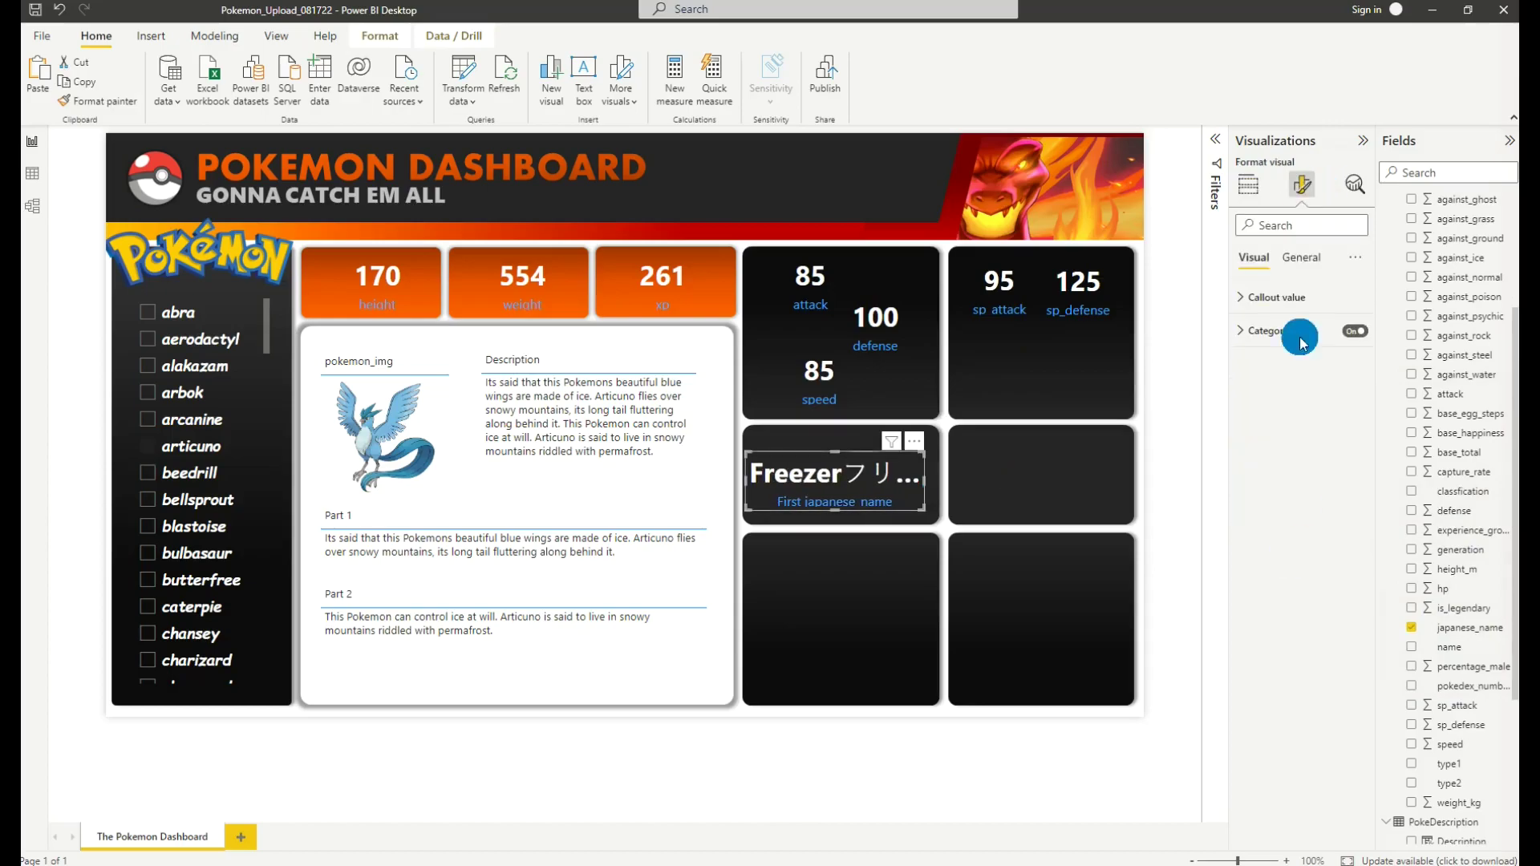
pyautogui.click(1275, 298)
pyautogui.write('20')
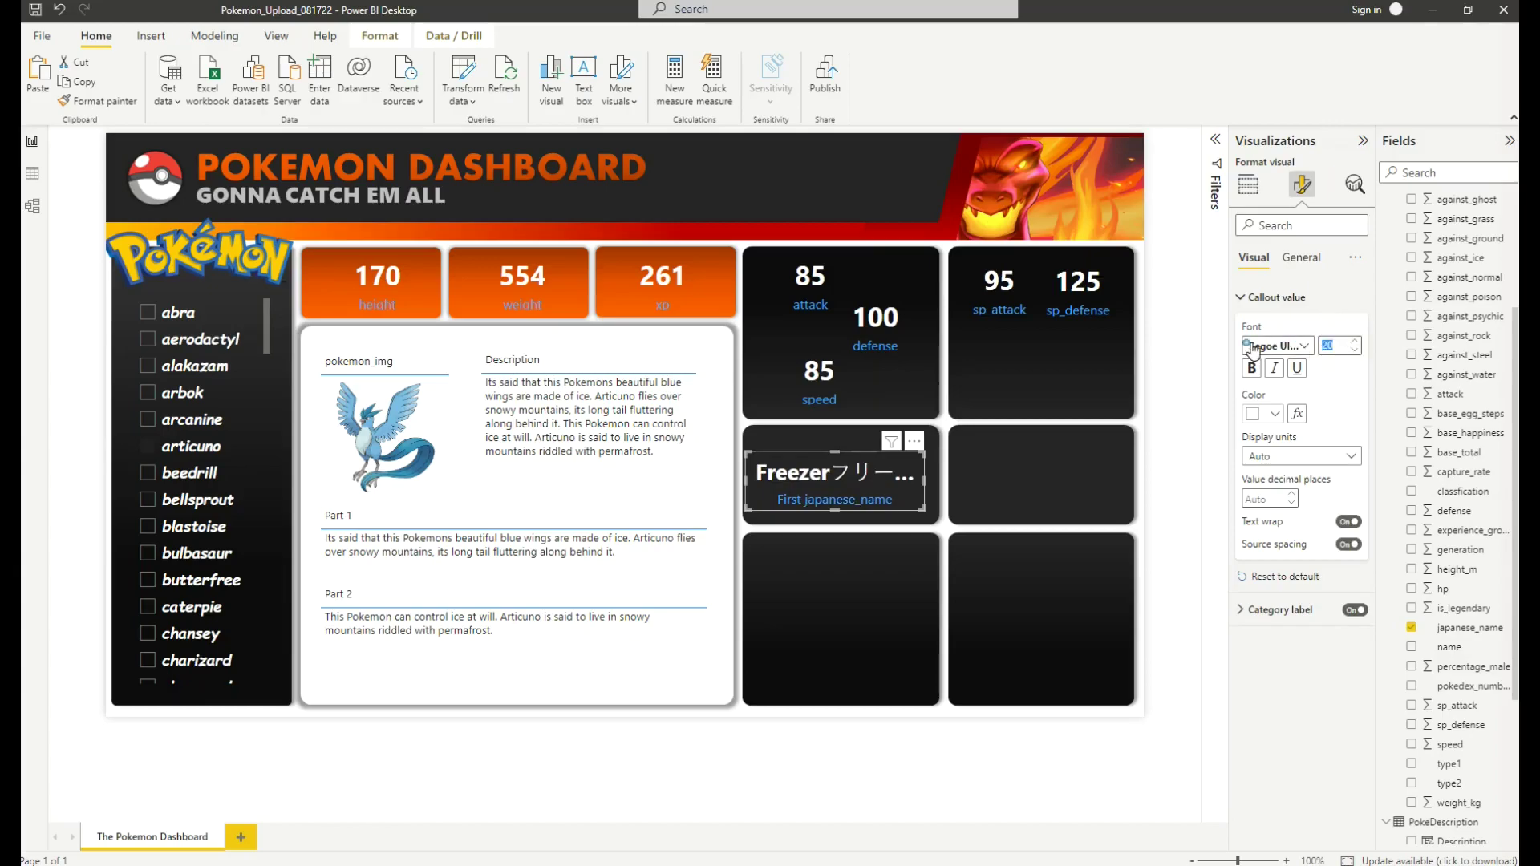
pyautogui.write('15')
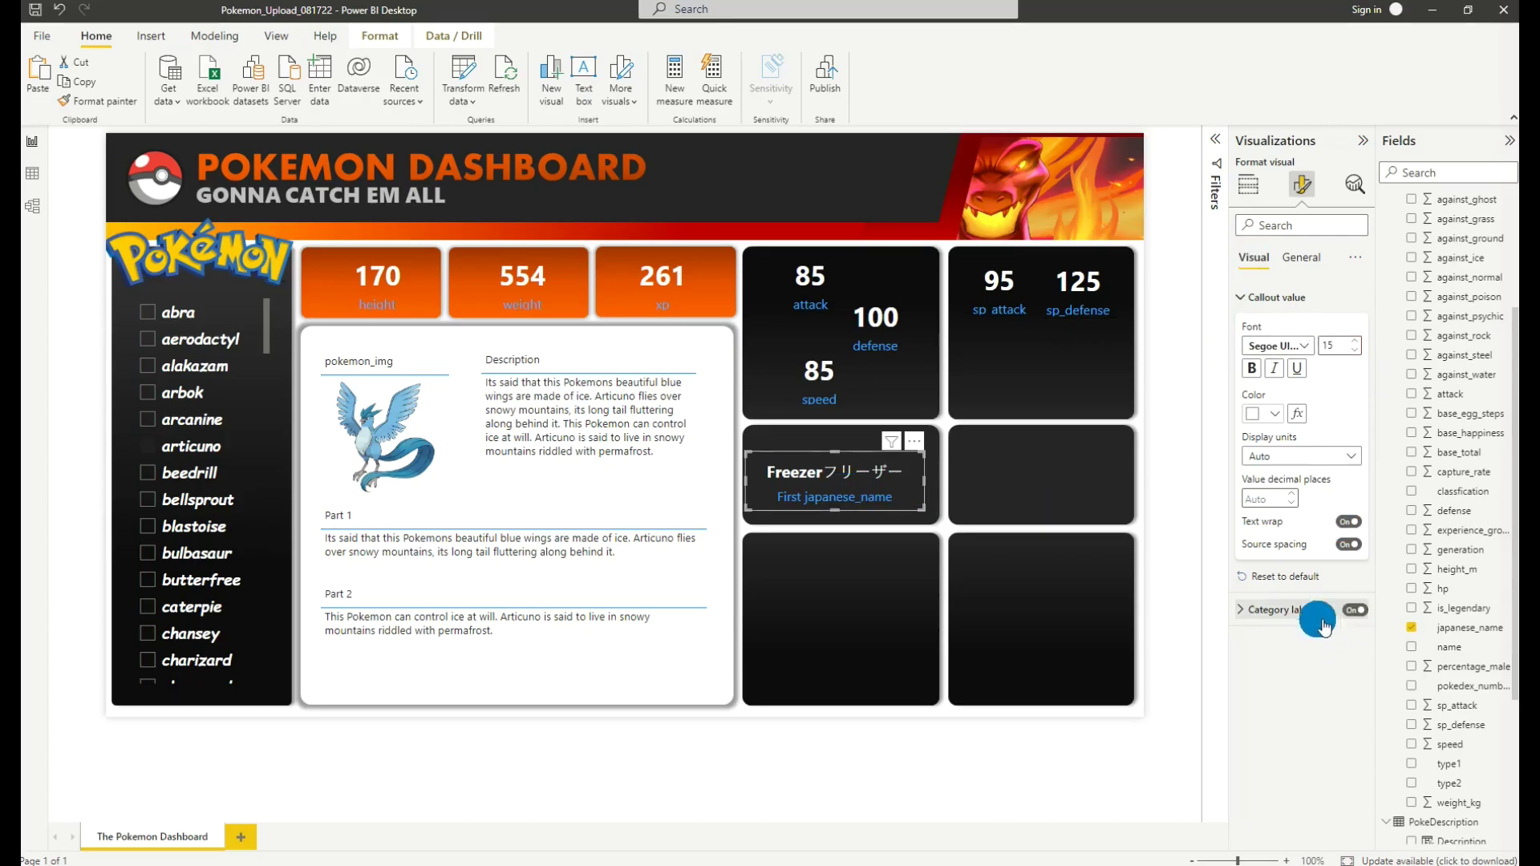
pyautogui.click(1356, 610)
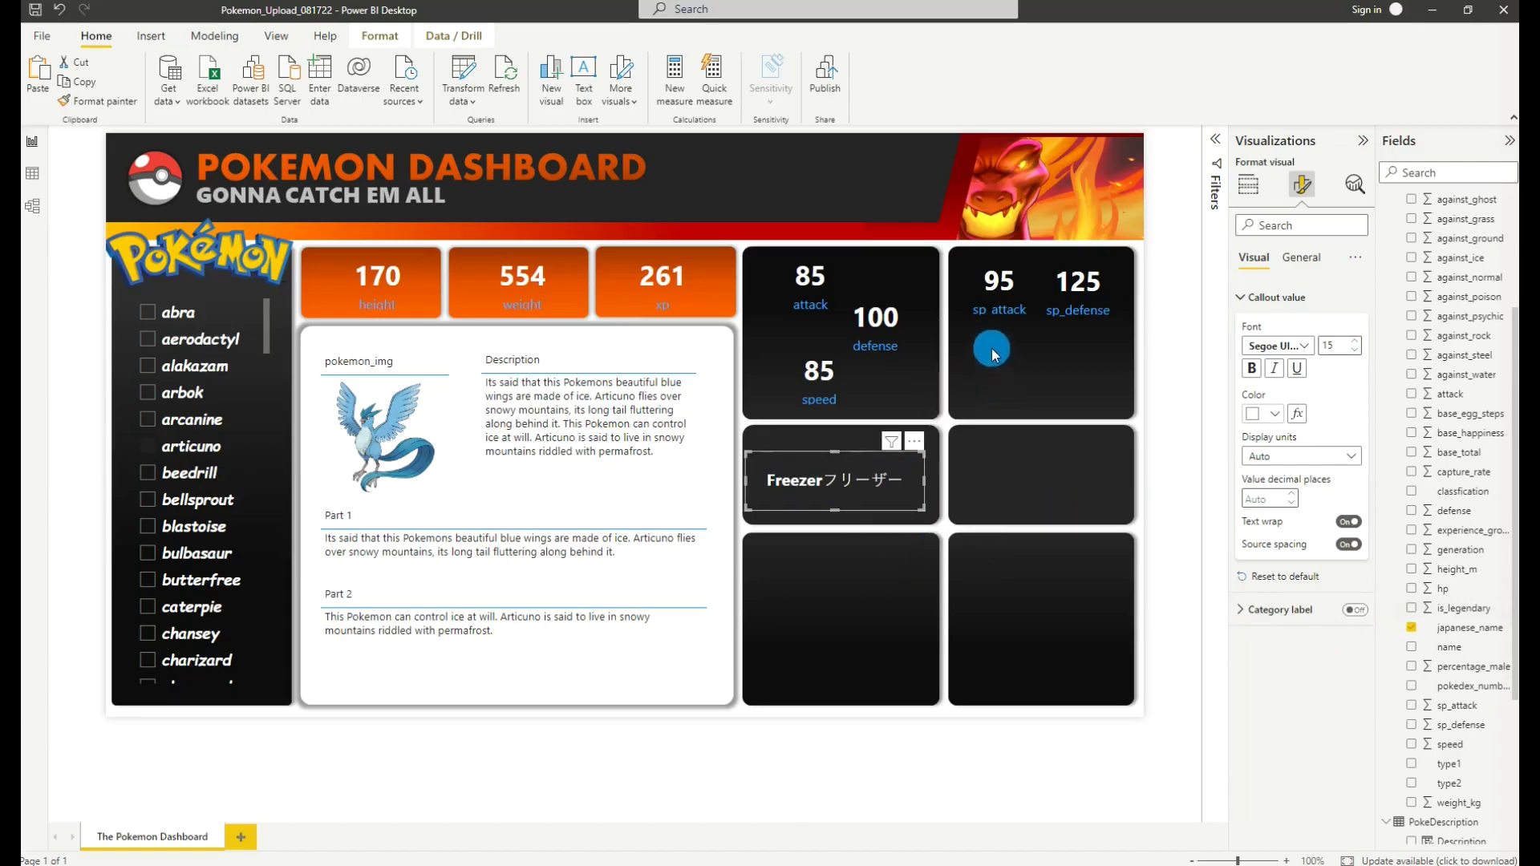
# Step: Centre the Japanese name card in its tile, duplicate it into the adjacent black tile, and show the name field in the copy
pyautogui.click(815, 500)
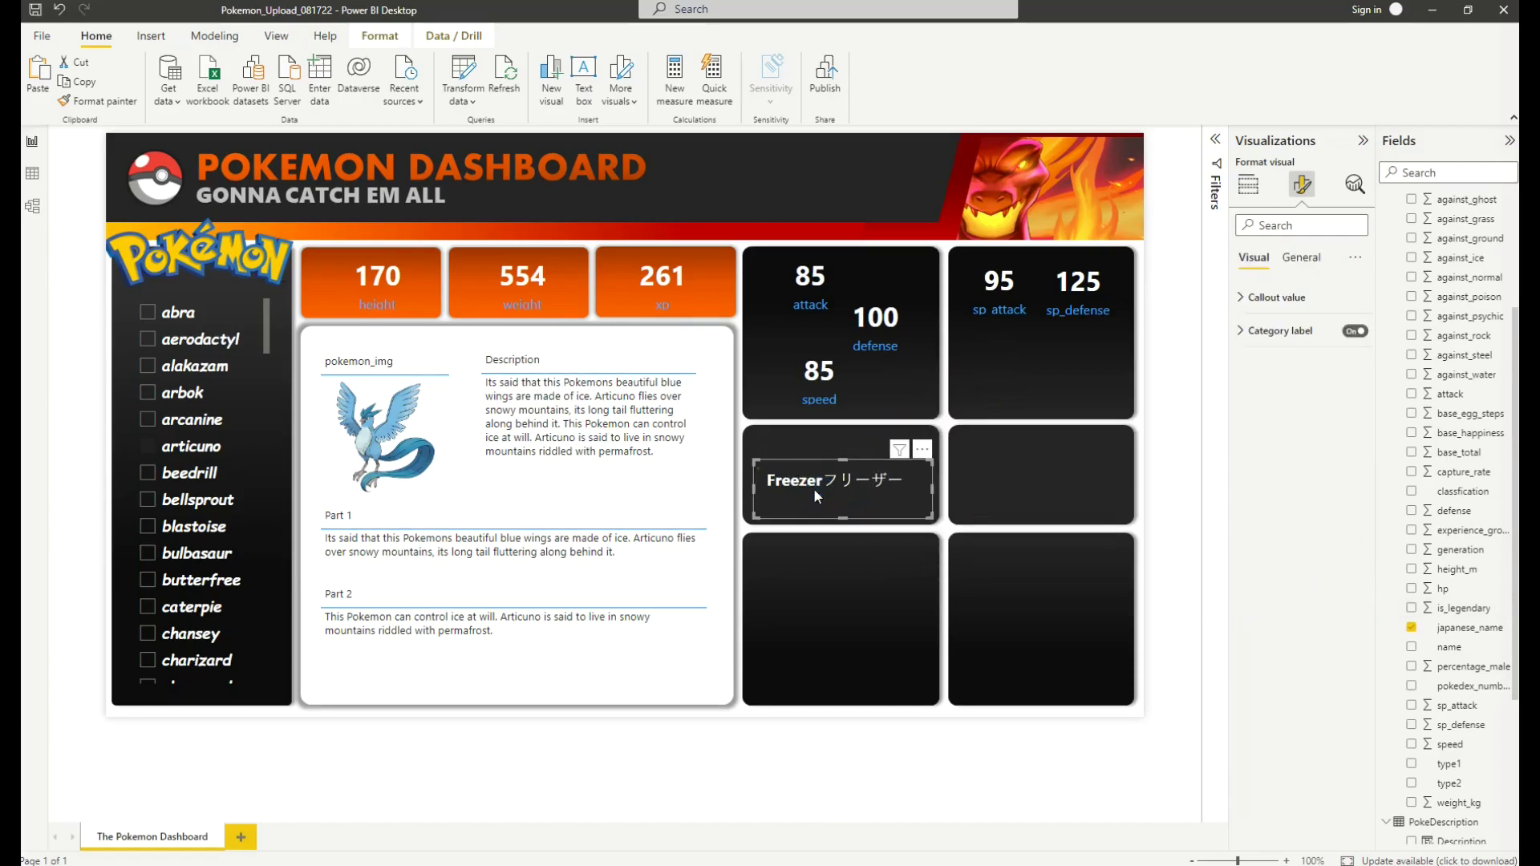
pyautogui.hotkey('ctrl', 'c')
pyautogui.hotkey('ctrl', 'v')
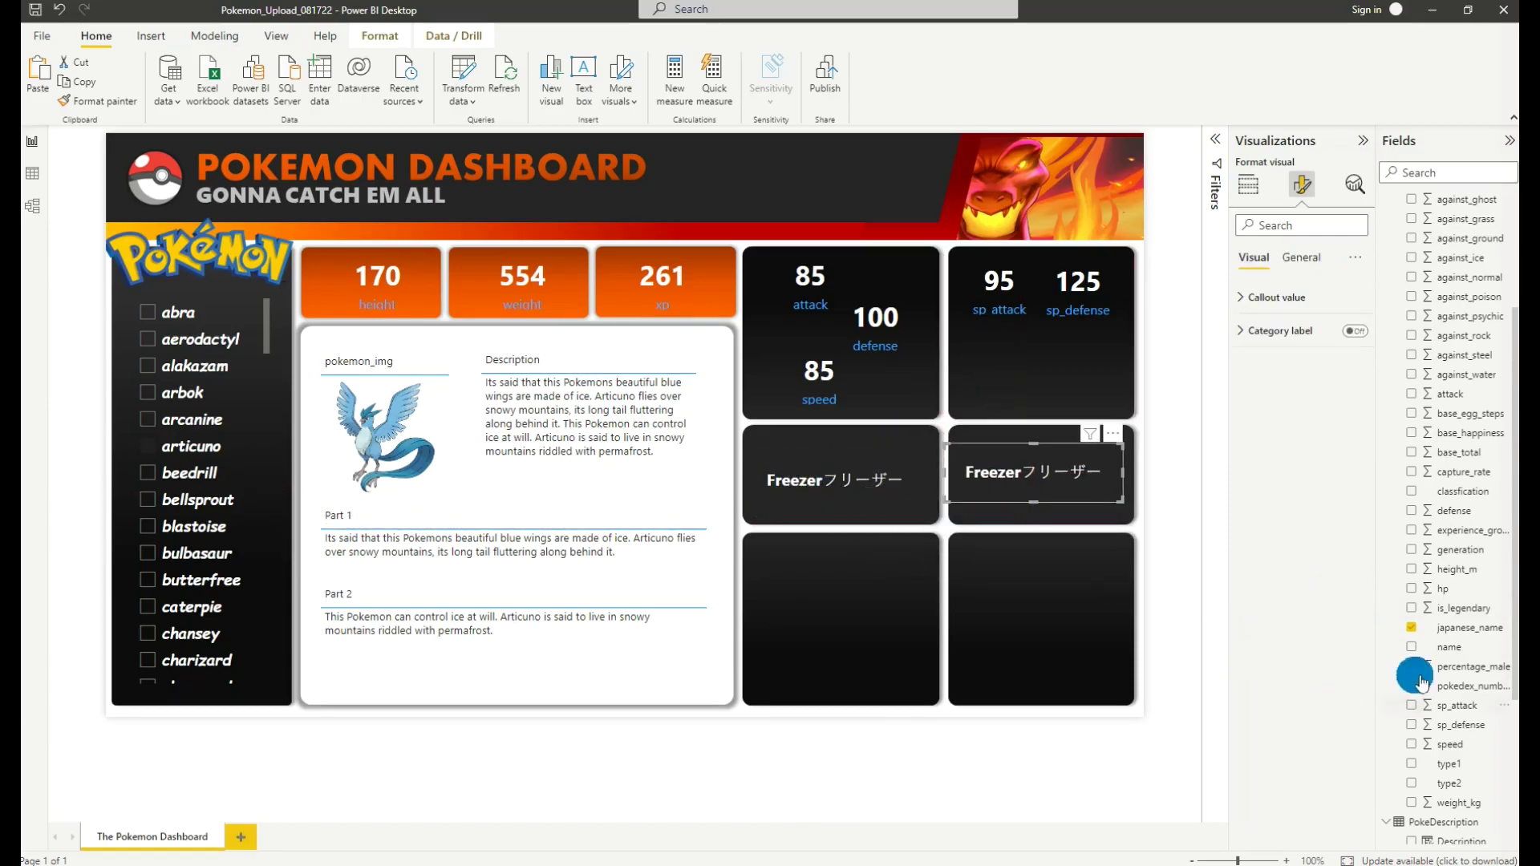
pyautogui.click(1411, 627)
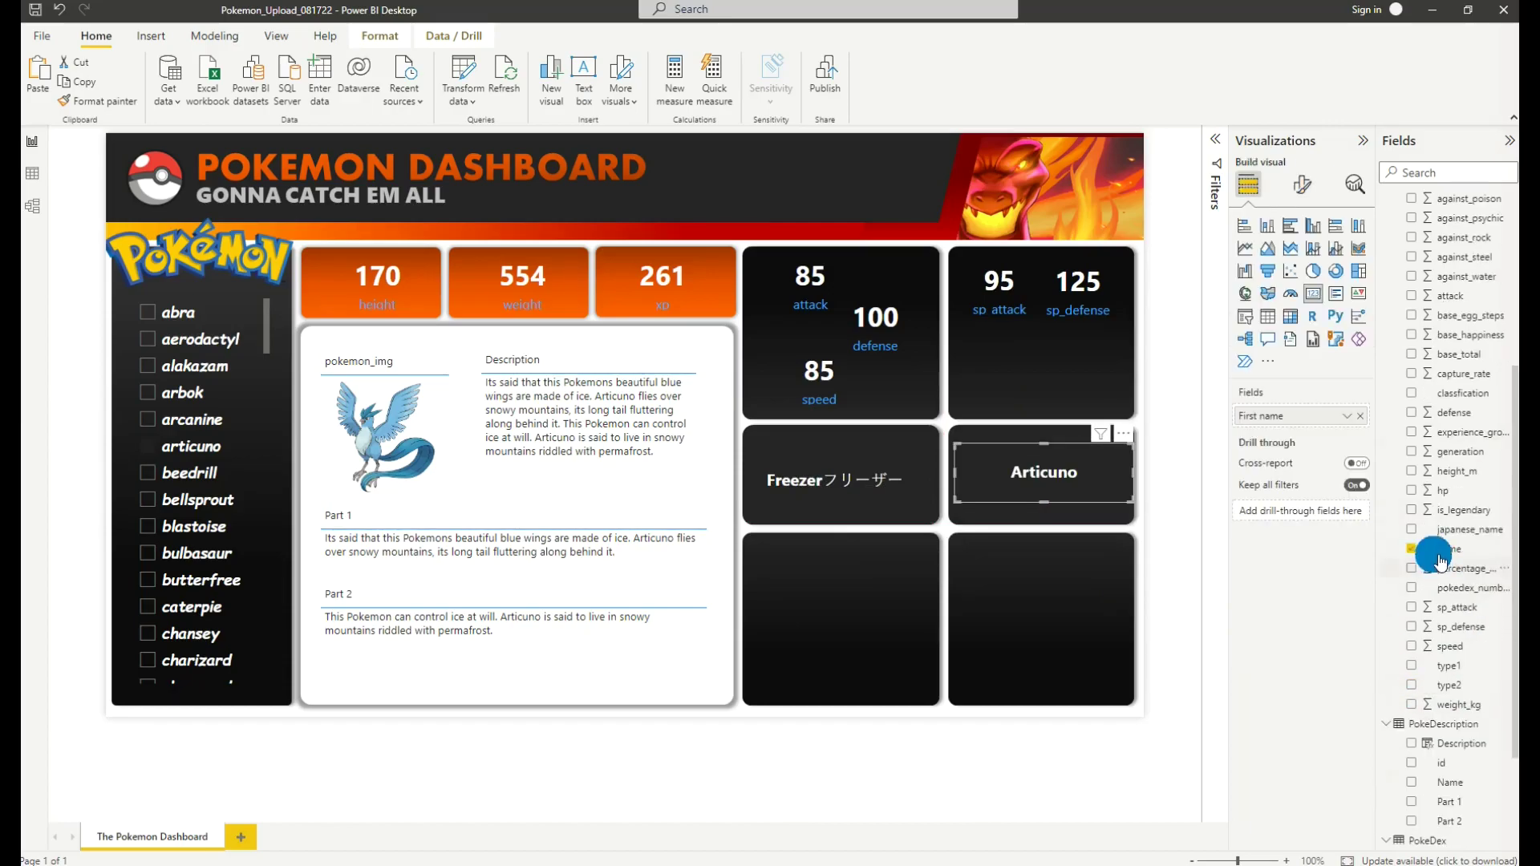
# Step: Copy the Japanese name card twice and stack the two copies in the black panel below it
pyautogui.click(886, 517)
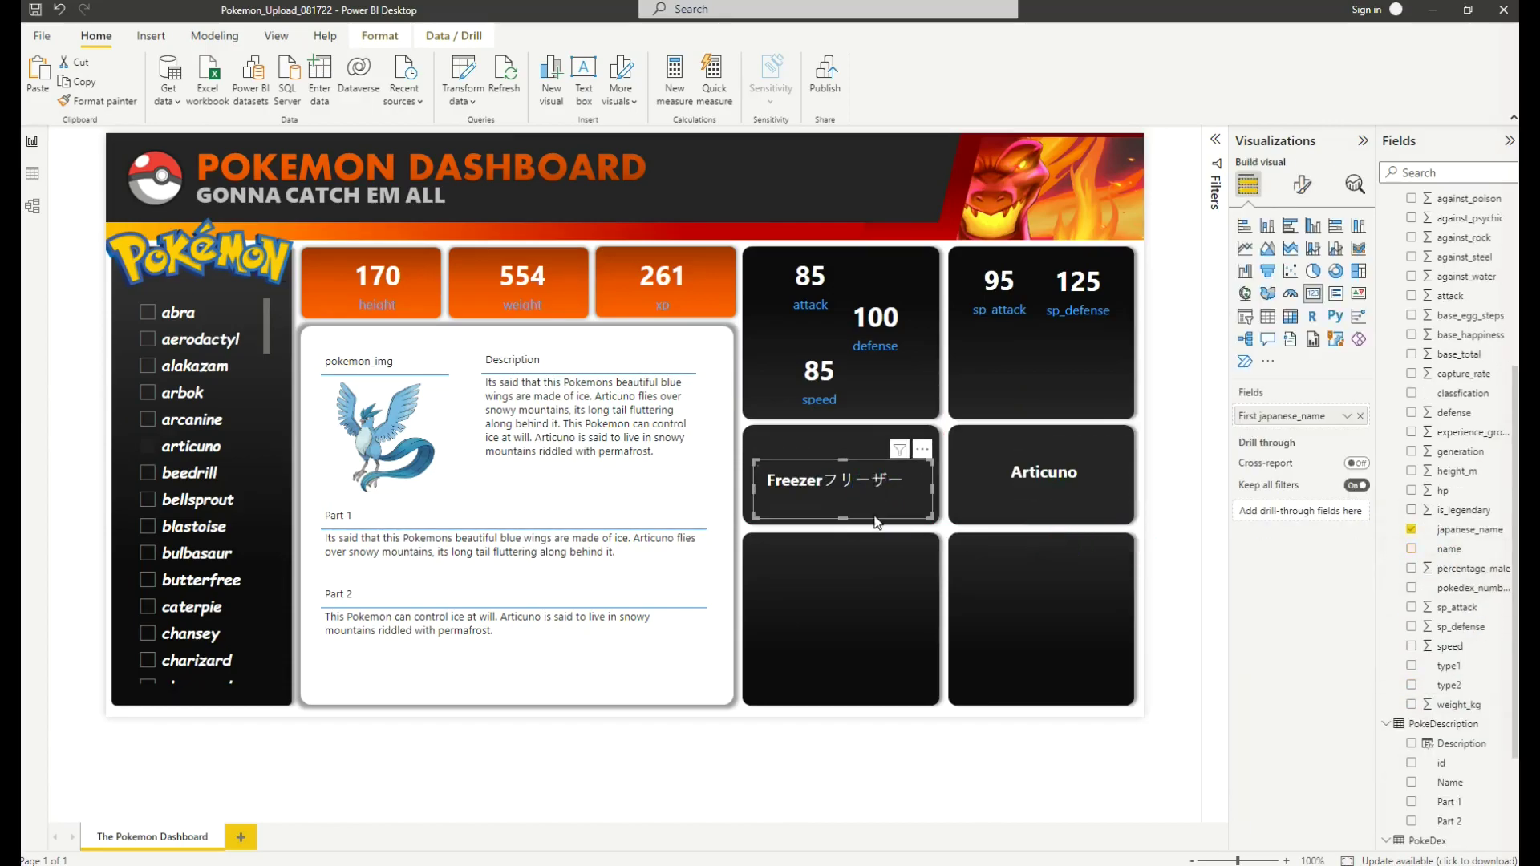
pyautogui.hotkey('ctrl', 'c')
pyautogui.hotkey('ctrl', 'v')
pyautogui.click(1048, 660)
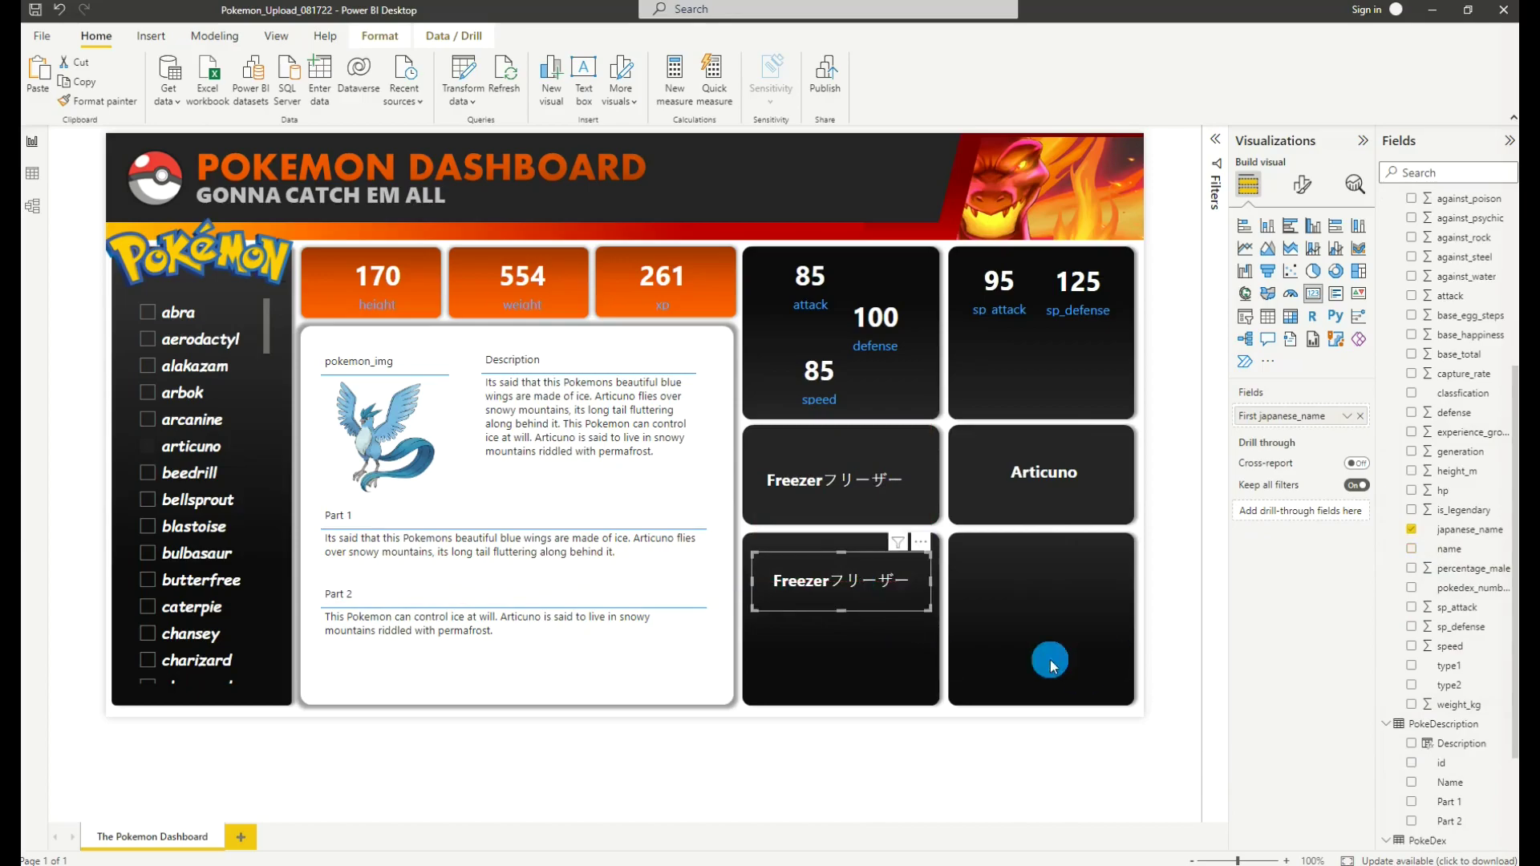
pyautogui.click(851, 581)
pyautogui.moveTo(870, 597); pyautogui.dragTo(875, 674)
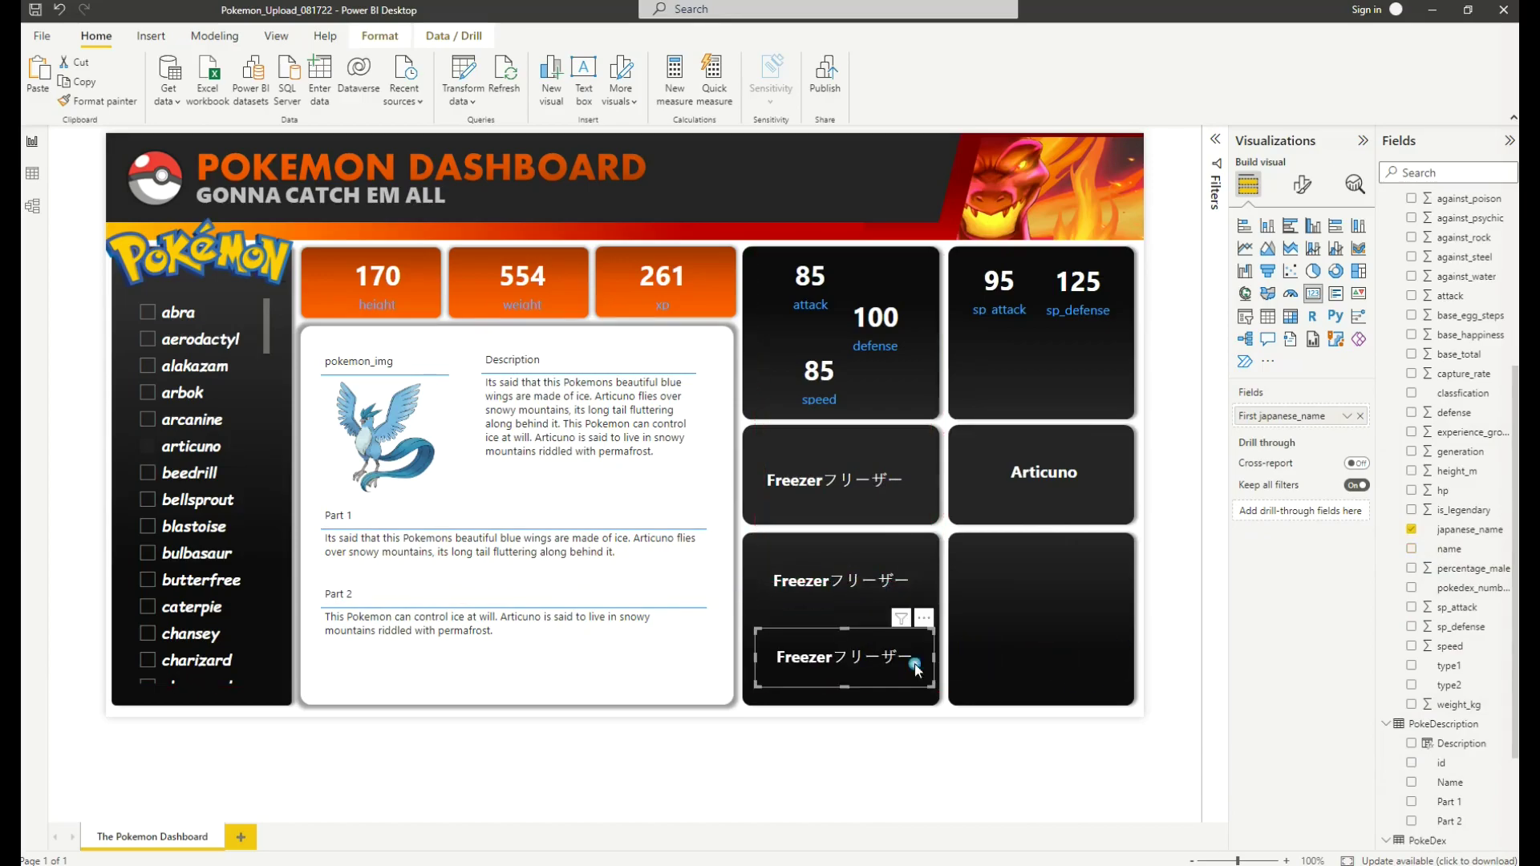
# Step: Replace the field in the upper stacked card with type1 and in the lower one with type2
pyautogui.click(810, 598)
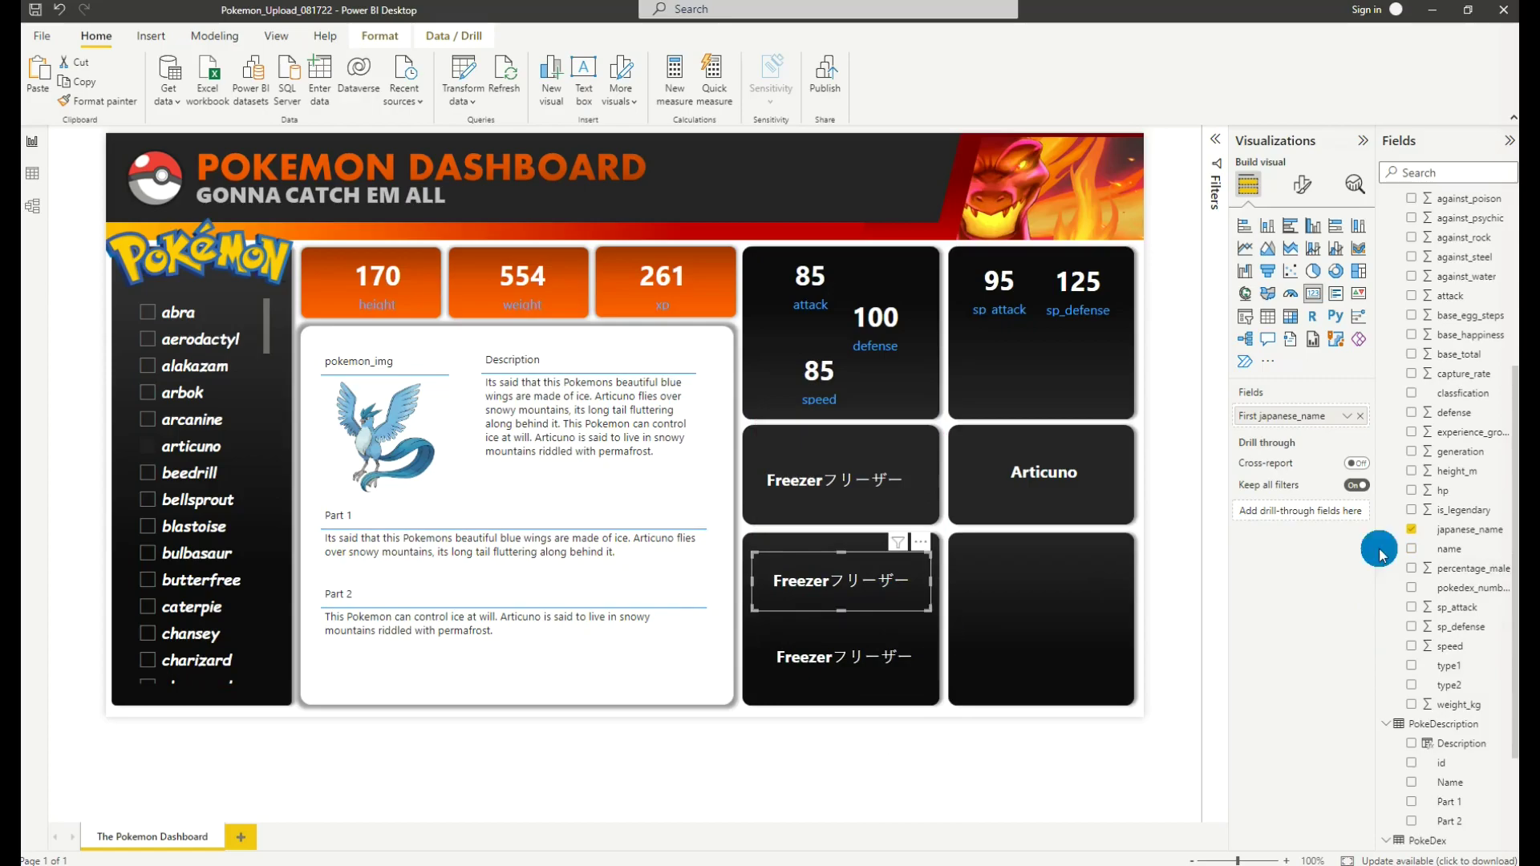
pyautogui.click(1360, 415)
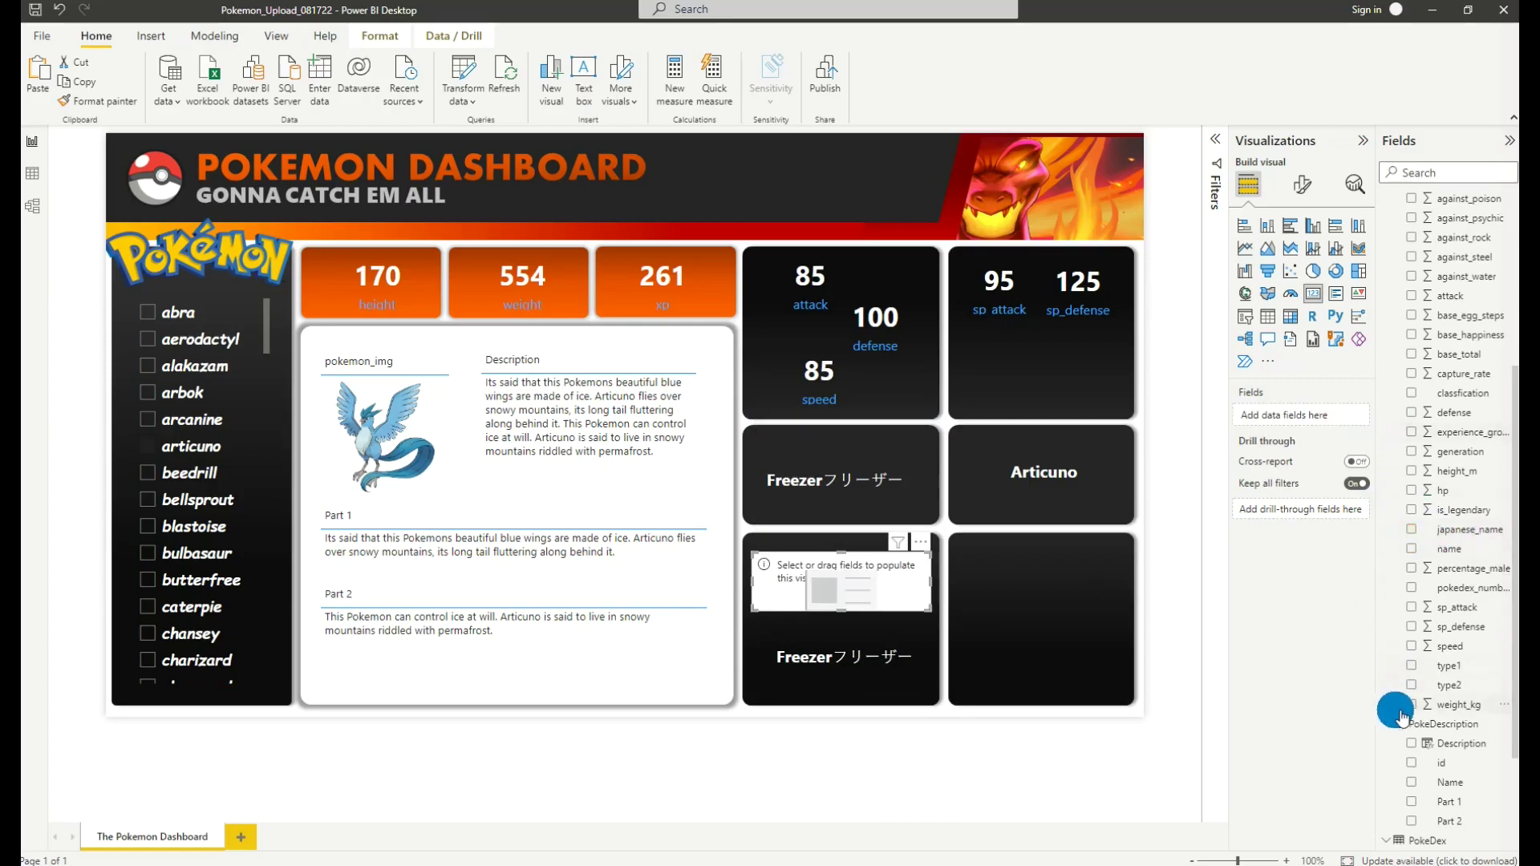
pyautogui.moveTo(1416, 678); pyautogui.dragTo(1417, 674)
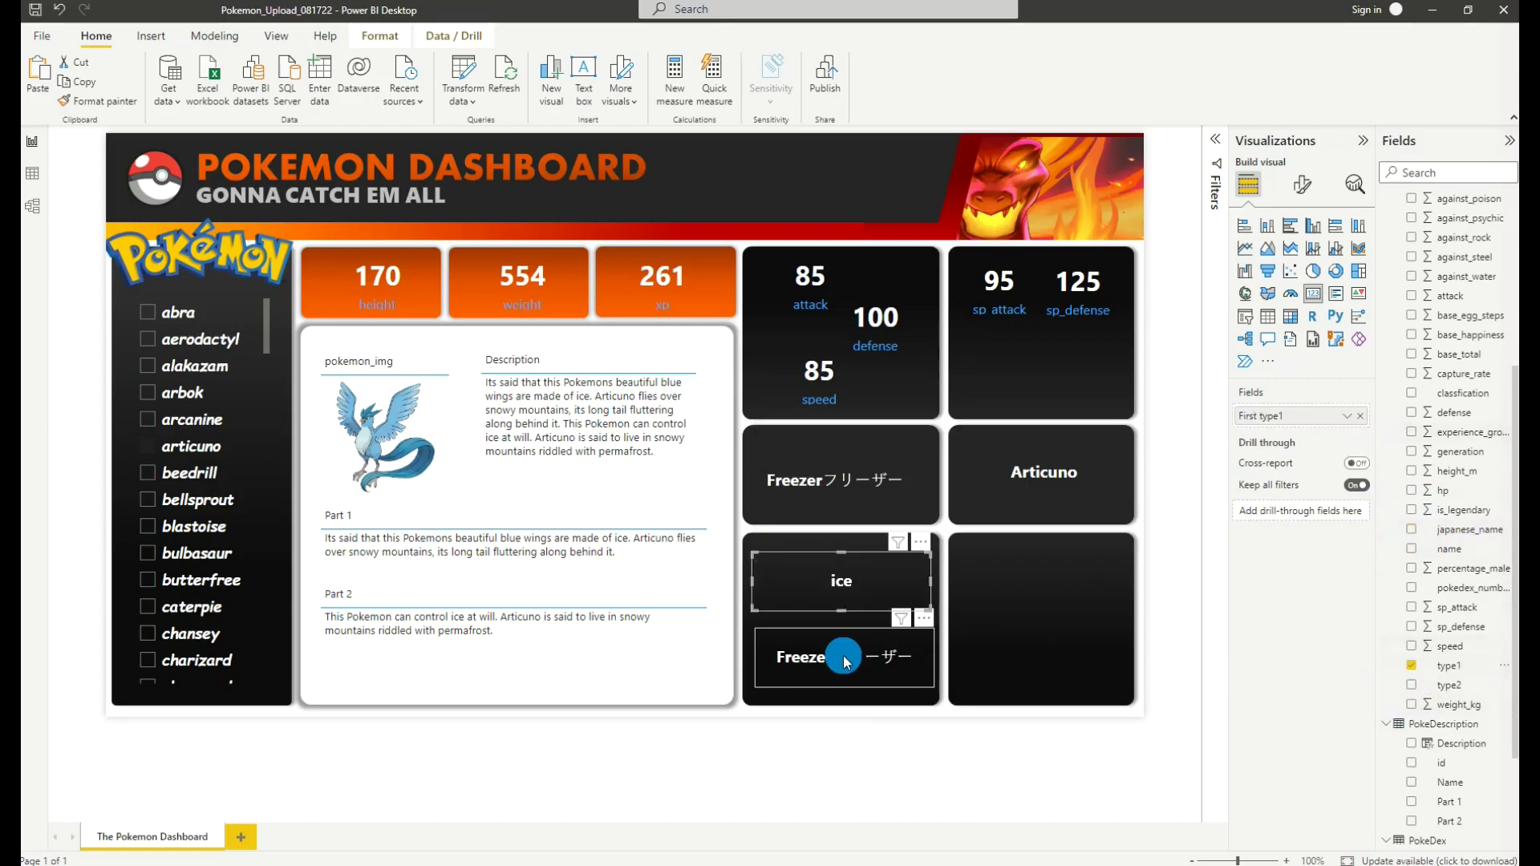
pyautogui.click(845, 662)
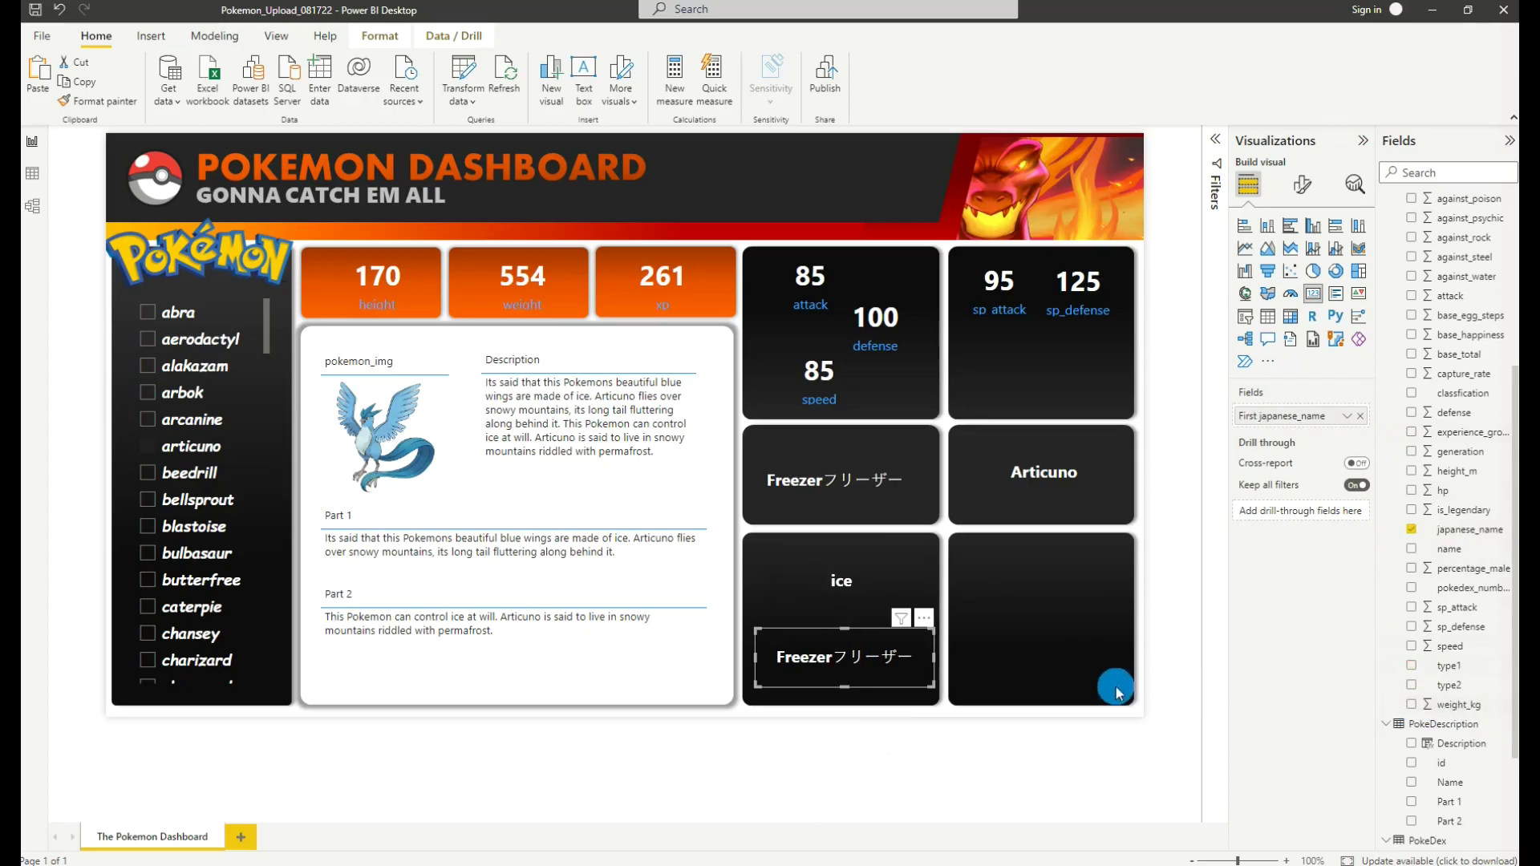
pyautogui.click(1420, 687)
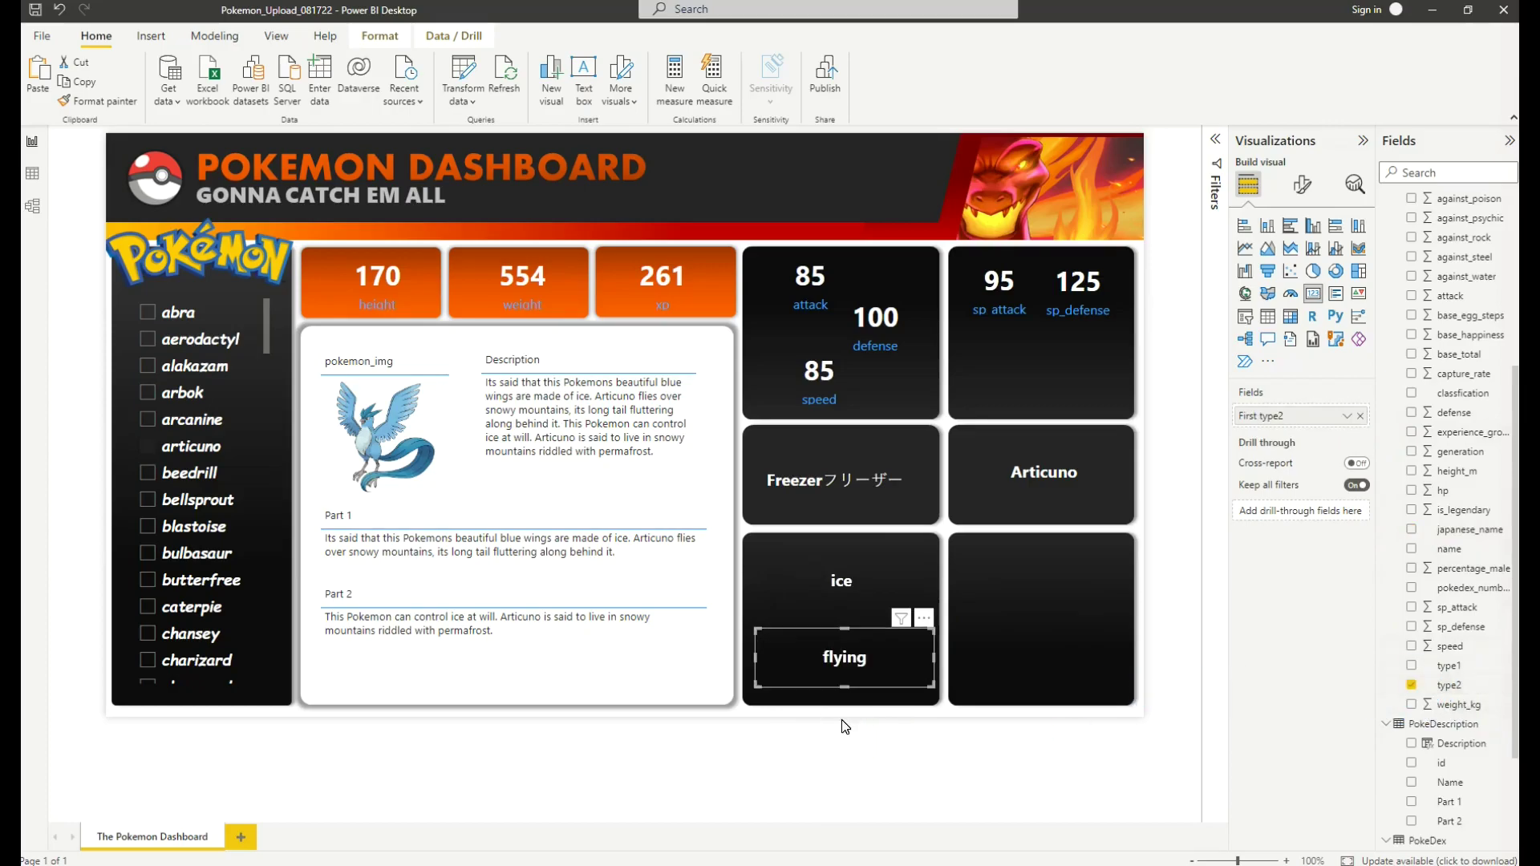
# Step: Place a copy of the type2 card in the upper part of the empty black panel and change its field to hp
pyautogui.moveTo(882, 683); pyautogui.dragTo(1046, 595)
pyautogui.scroll(-5, 1463, 472)
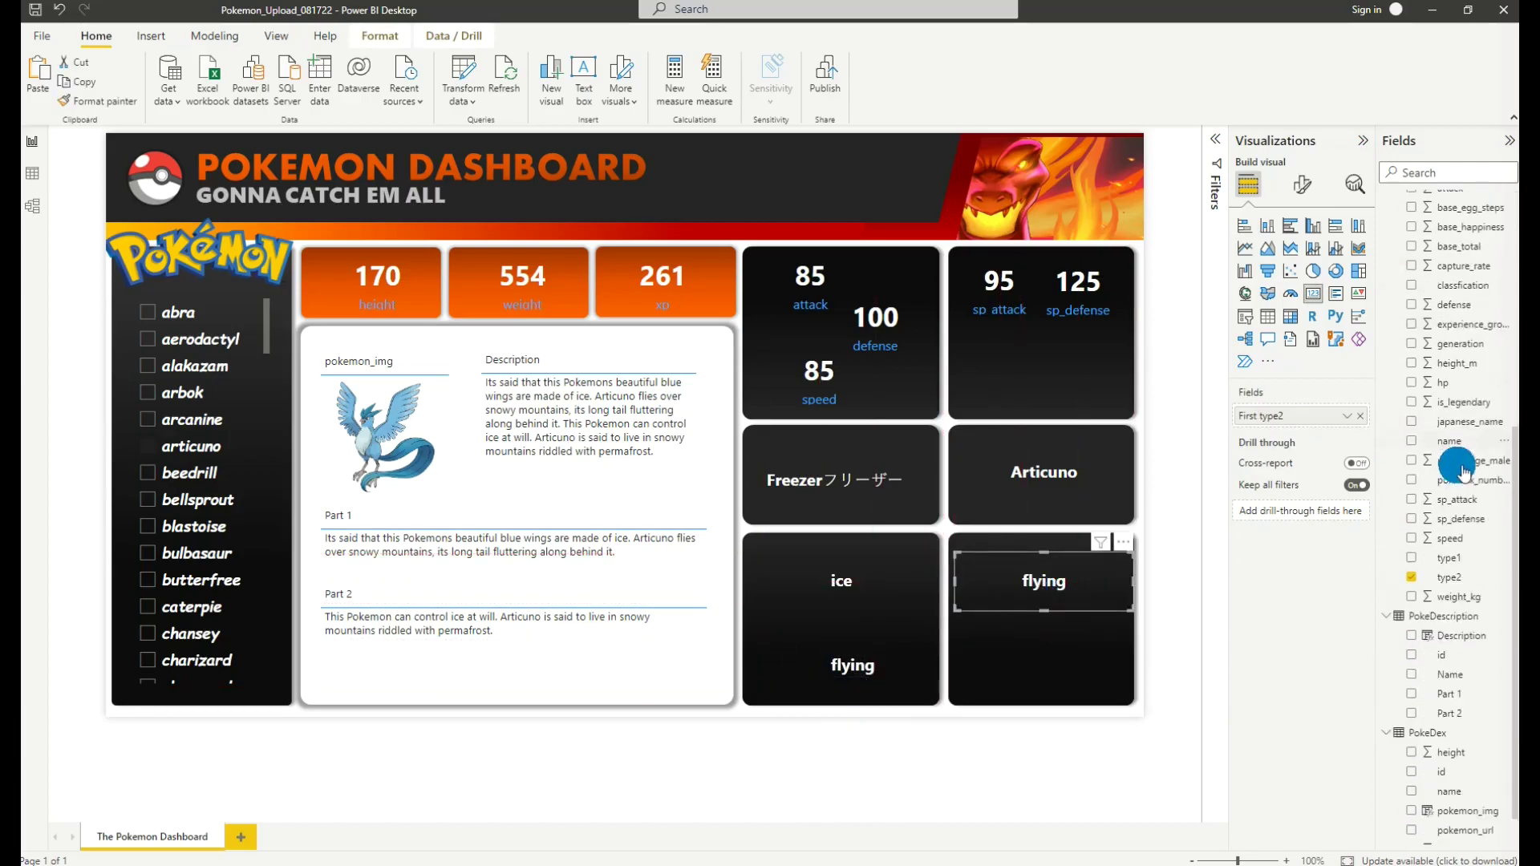
pyautogui.scroll(2, 1433, 429)
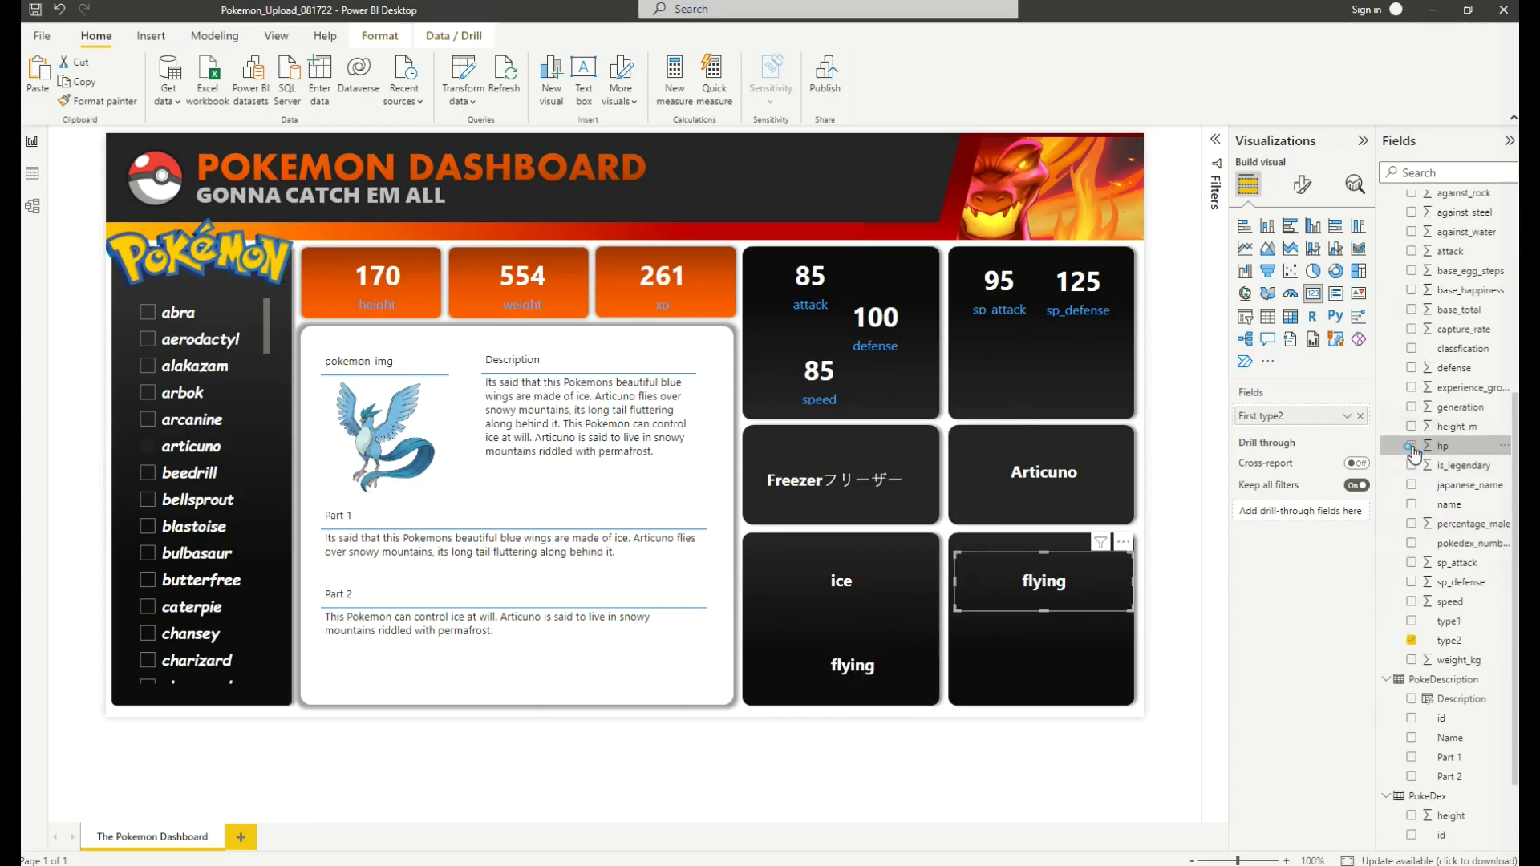
pyautogui.click(1411, 446)
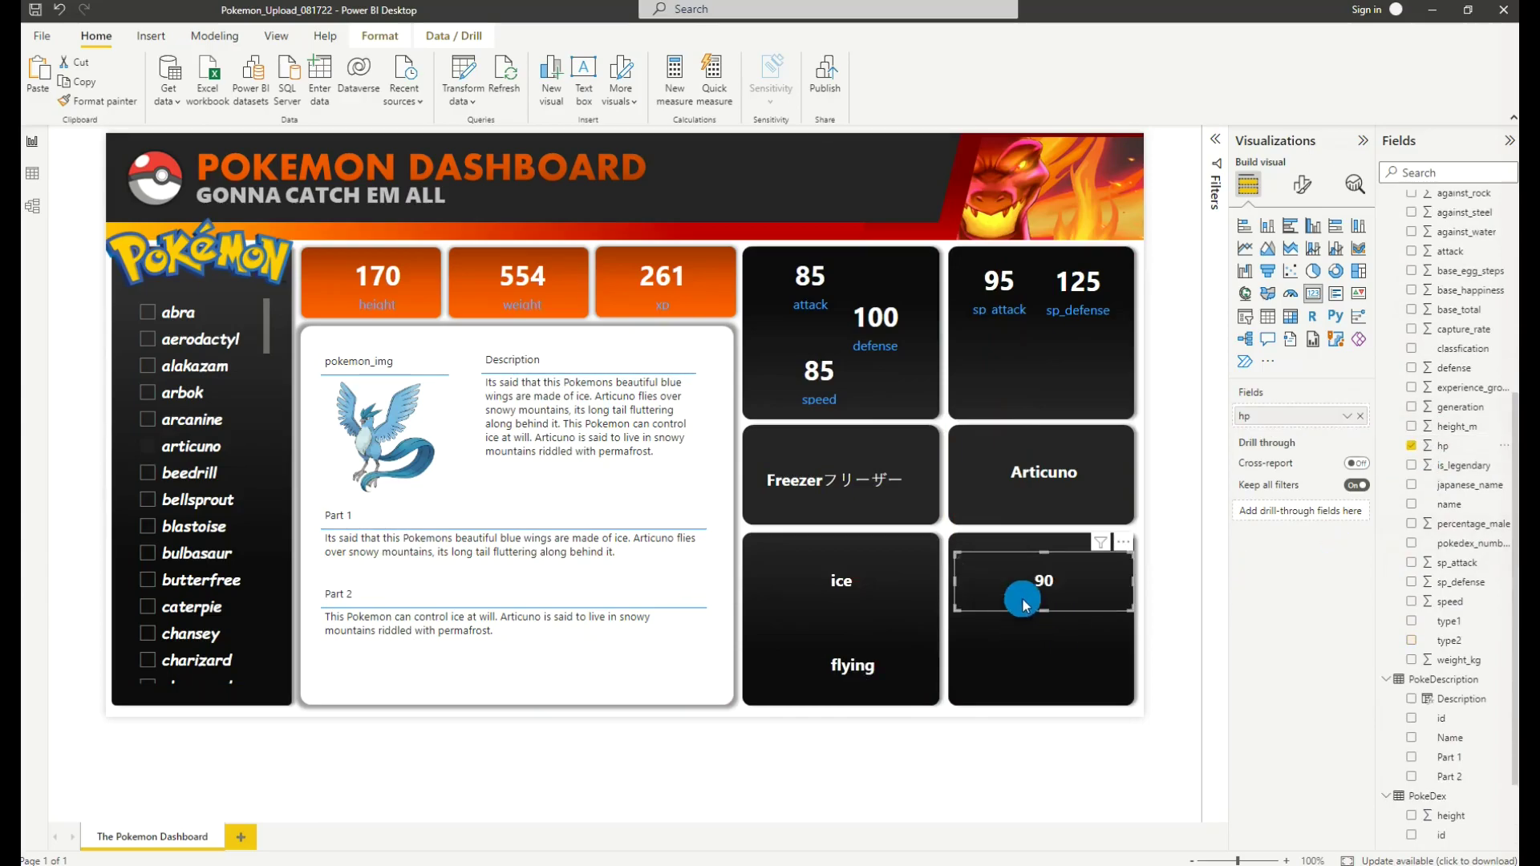
pyautogui.moveTo(1025, 606); pyautogui.dragTo(1029, 587)
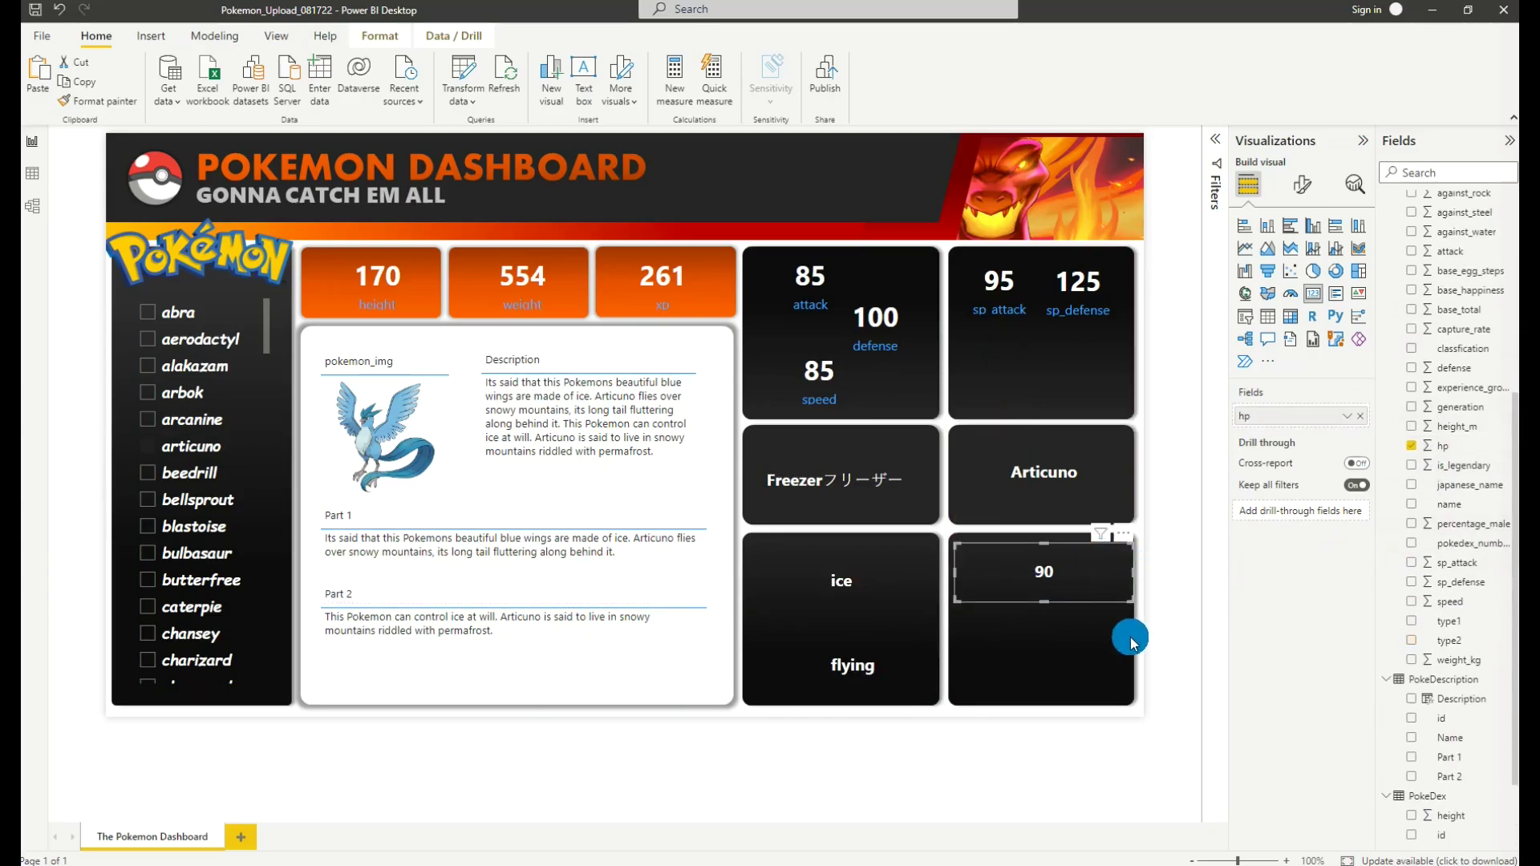
# Step: Duplicate the hp card beneath itself in the same panel and replace the copy's field with capture_rate
pyautogui.hotkey('ctrl', 'c')
pyautogui.hotkey('ctrl', 'v')
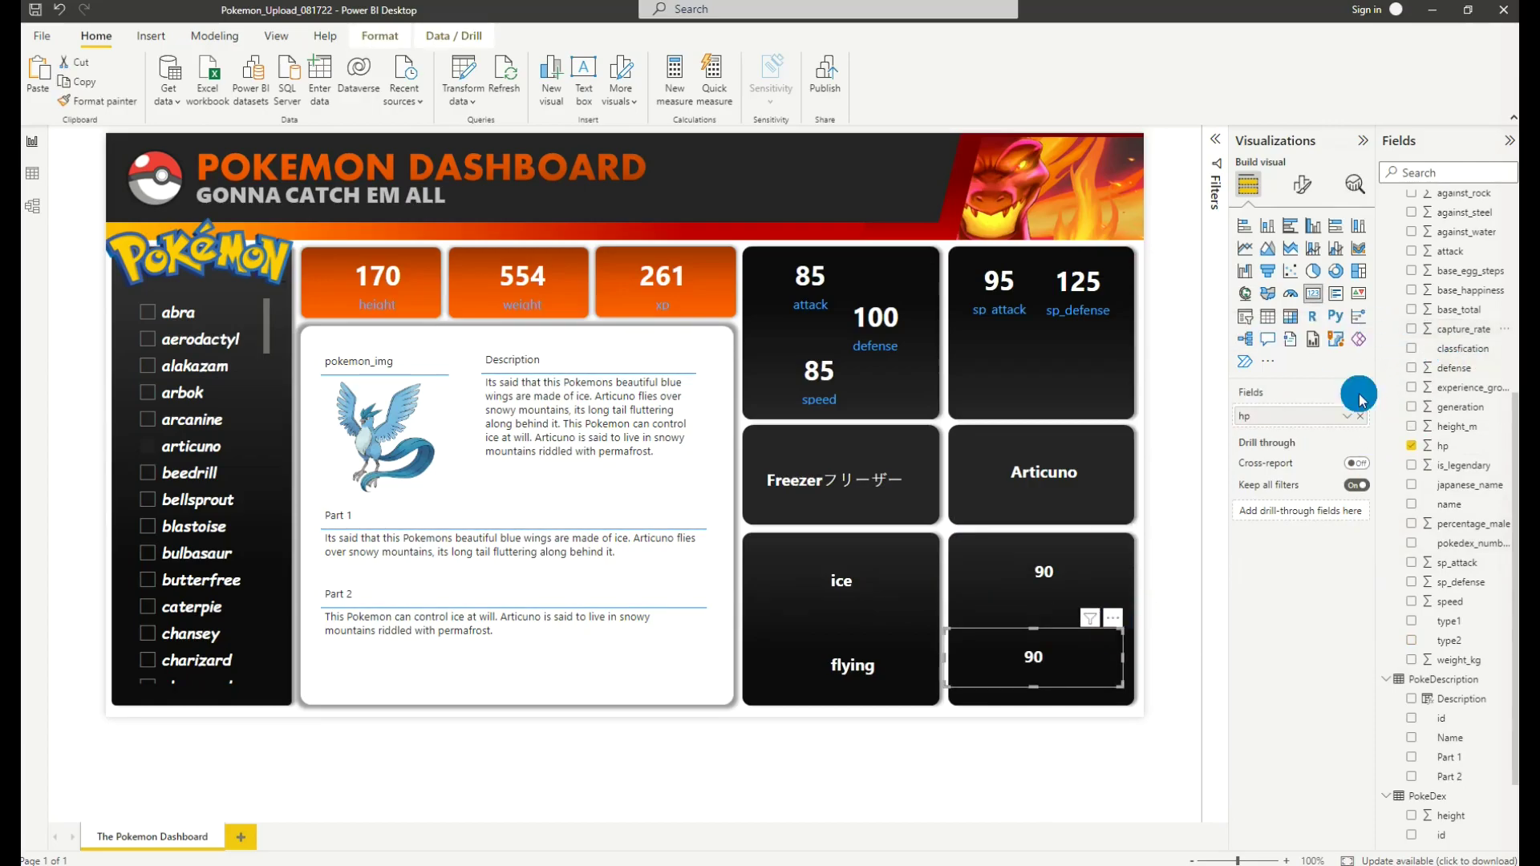
pyautogui.click(1360, 416)
pyautogui.click(1465, 330)
pyautogui.moveTo(1035, 653); pyautogui.dragTo(1046, 656)
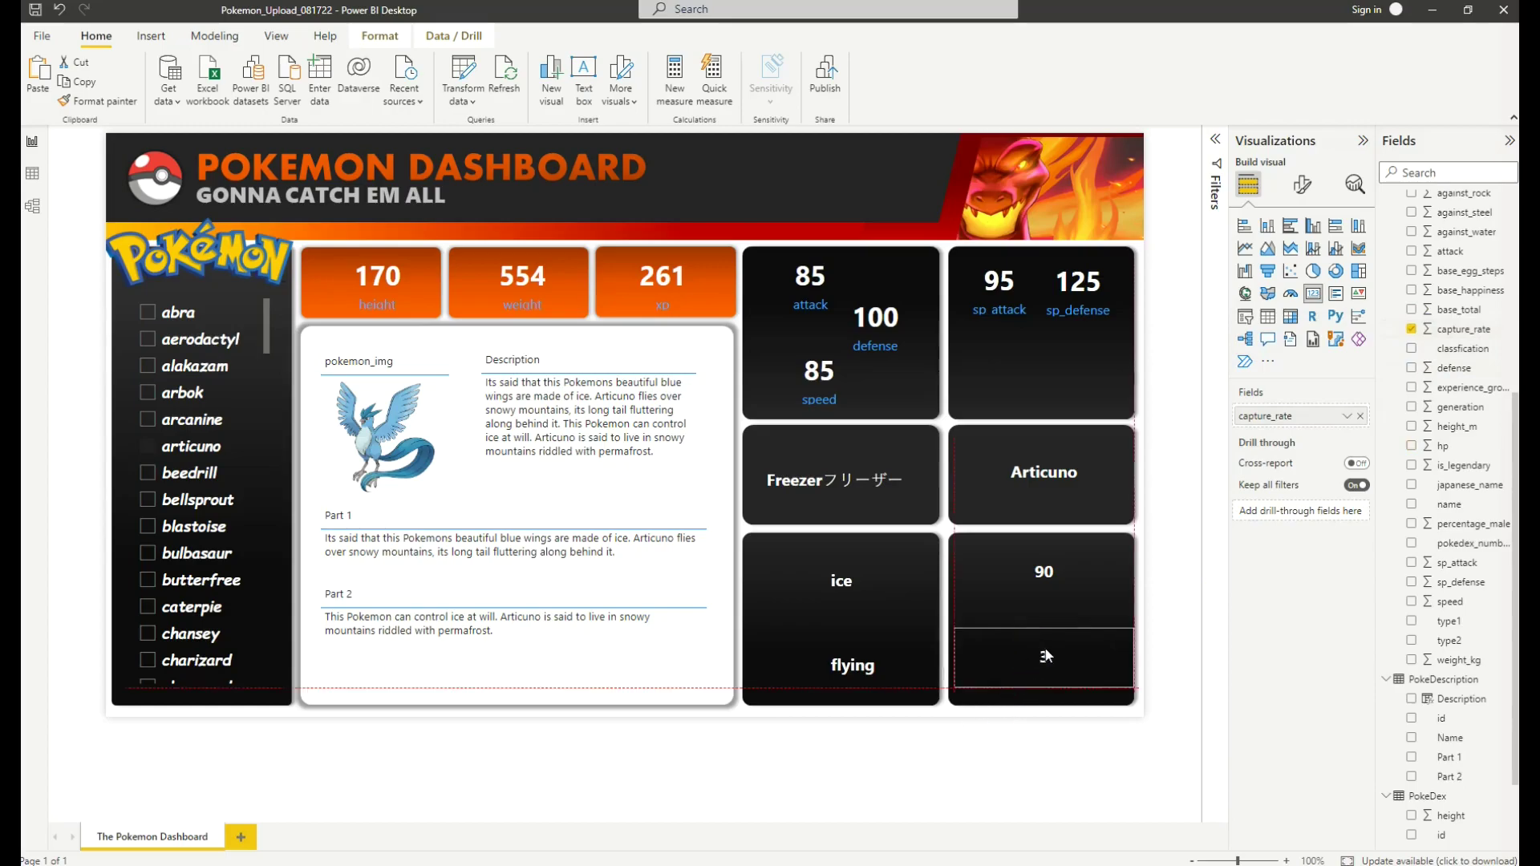
pyautogui.click(1032, 682)
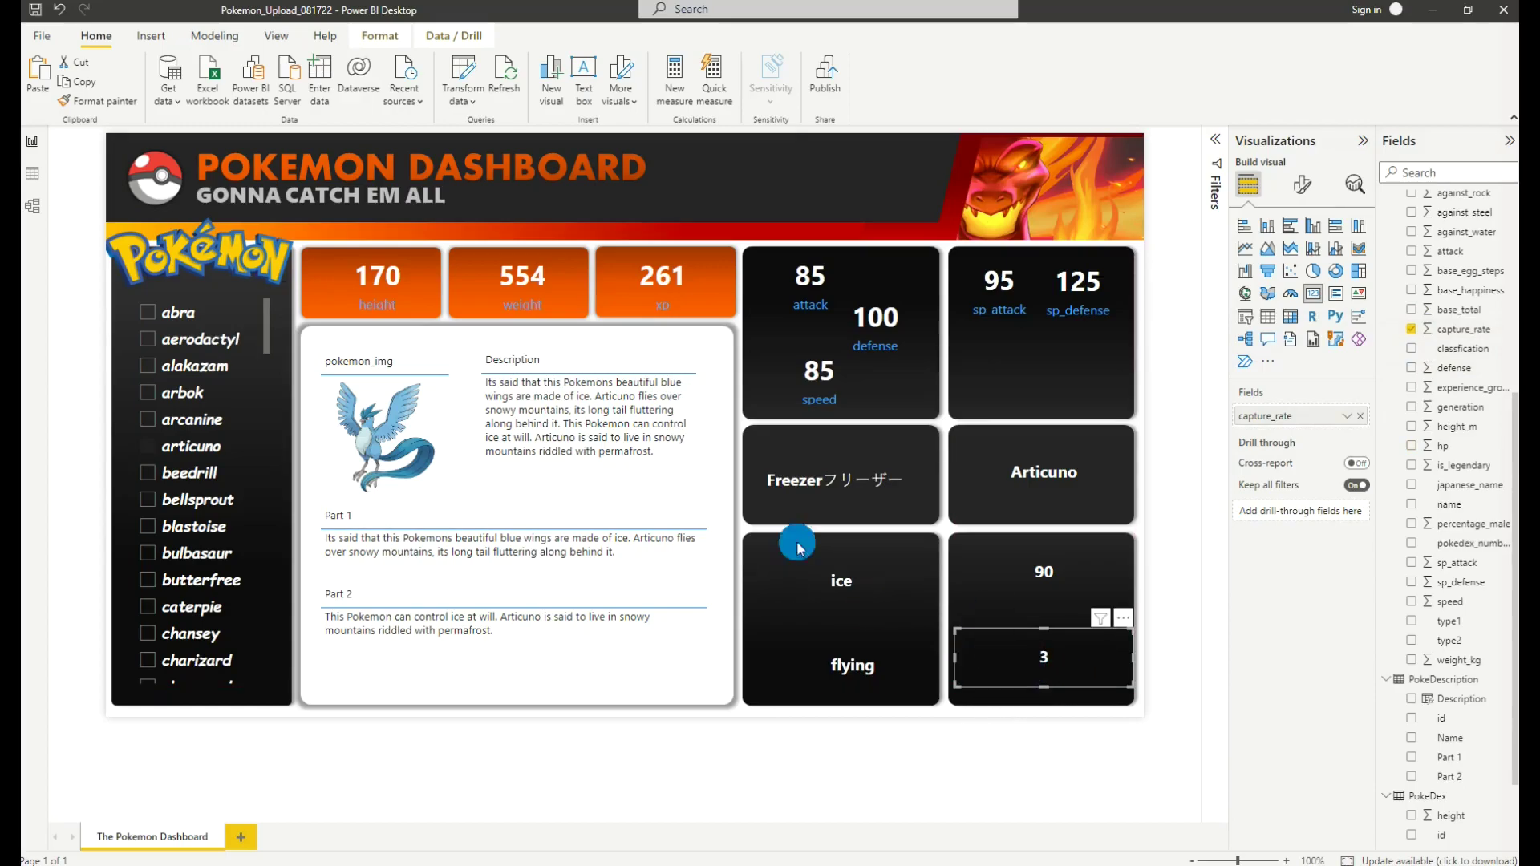
pyautogui.click(710, 701)
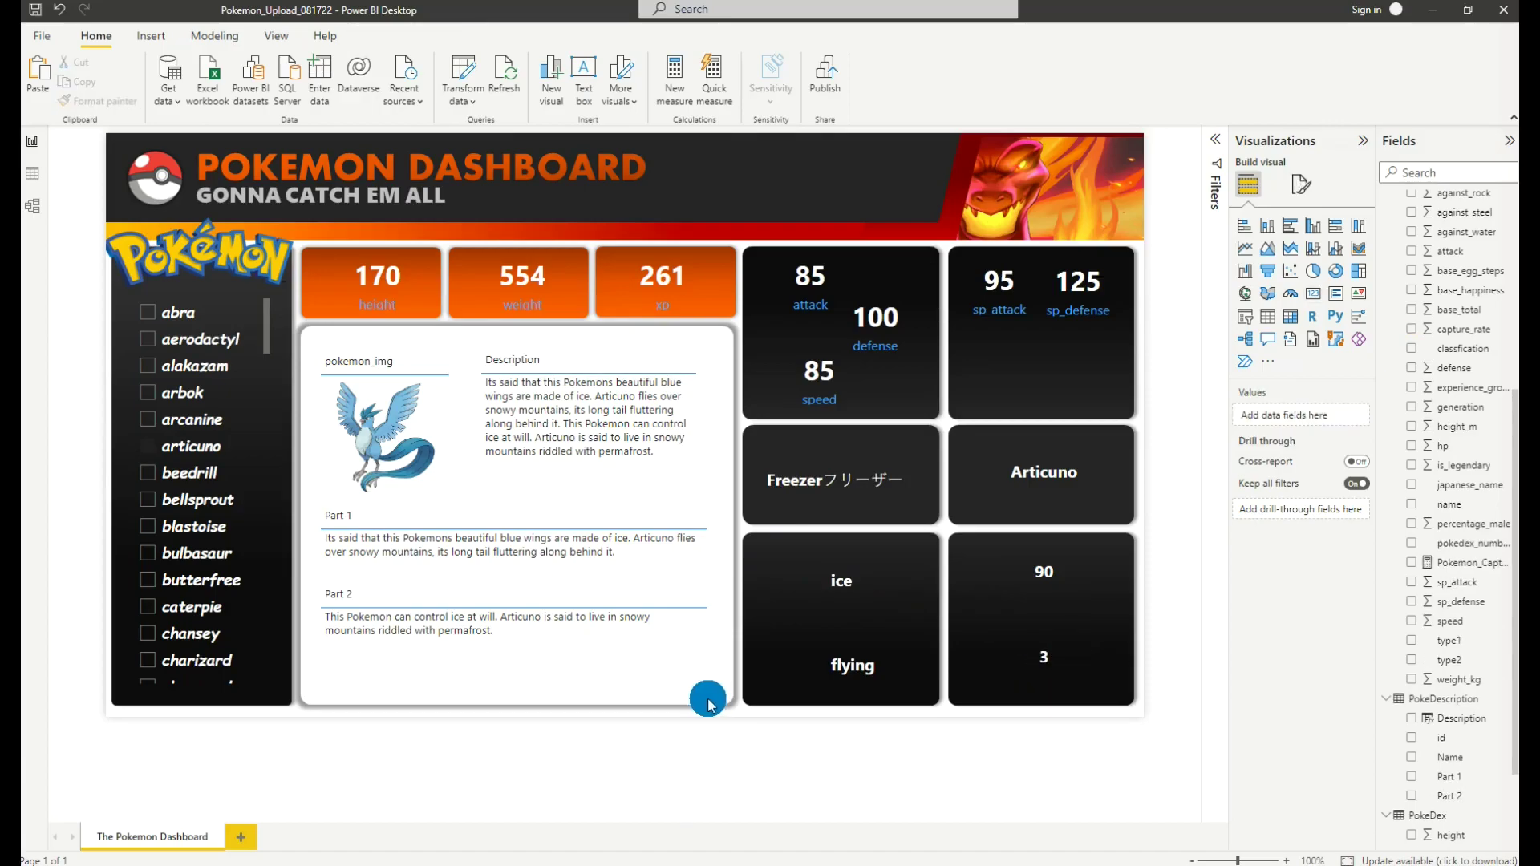
pyautogui.click(490, 519)
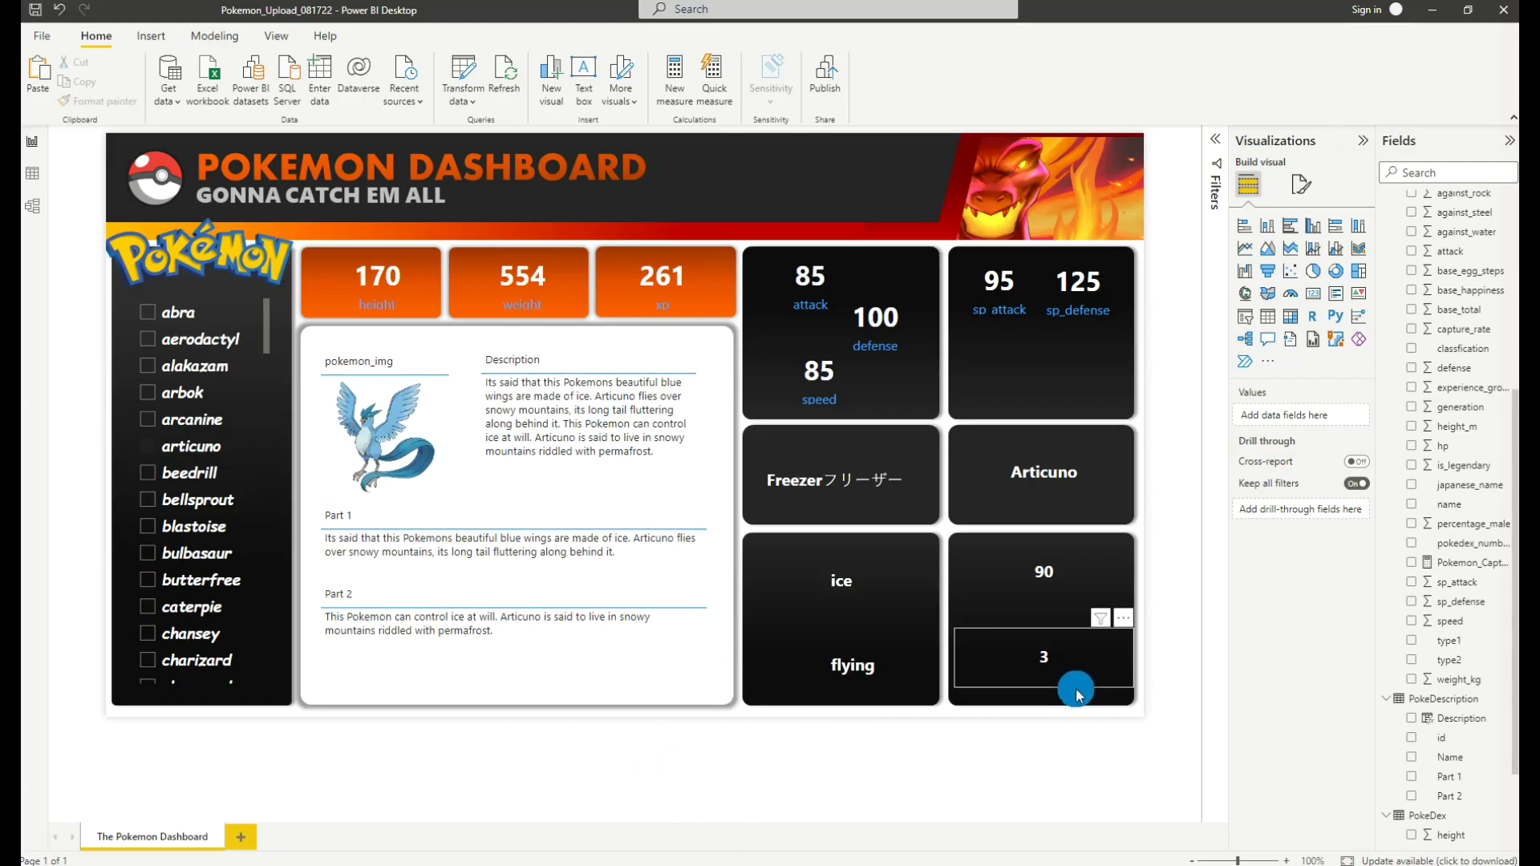
# Step: Set callout font size 15 and category label size 8 on the height, weight, xp, attack, defense, speed, sp_attack and sp_defense cards
pyautogui.click(402, 277)
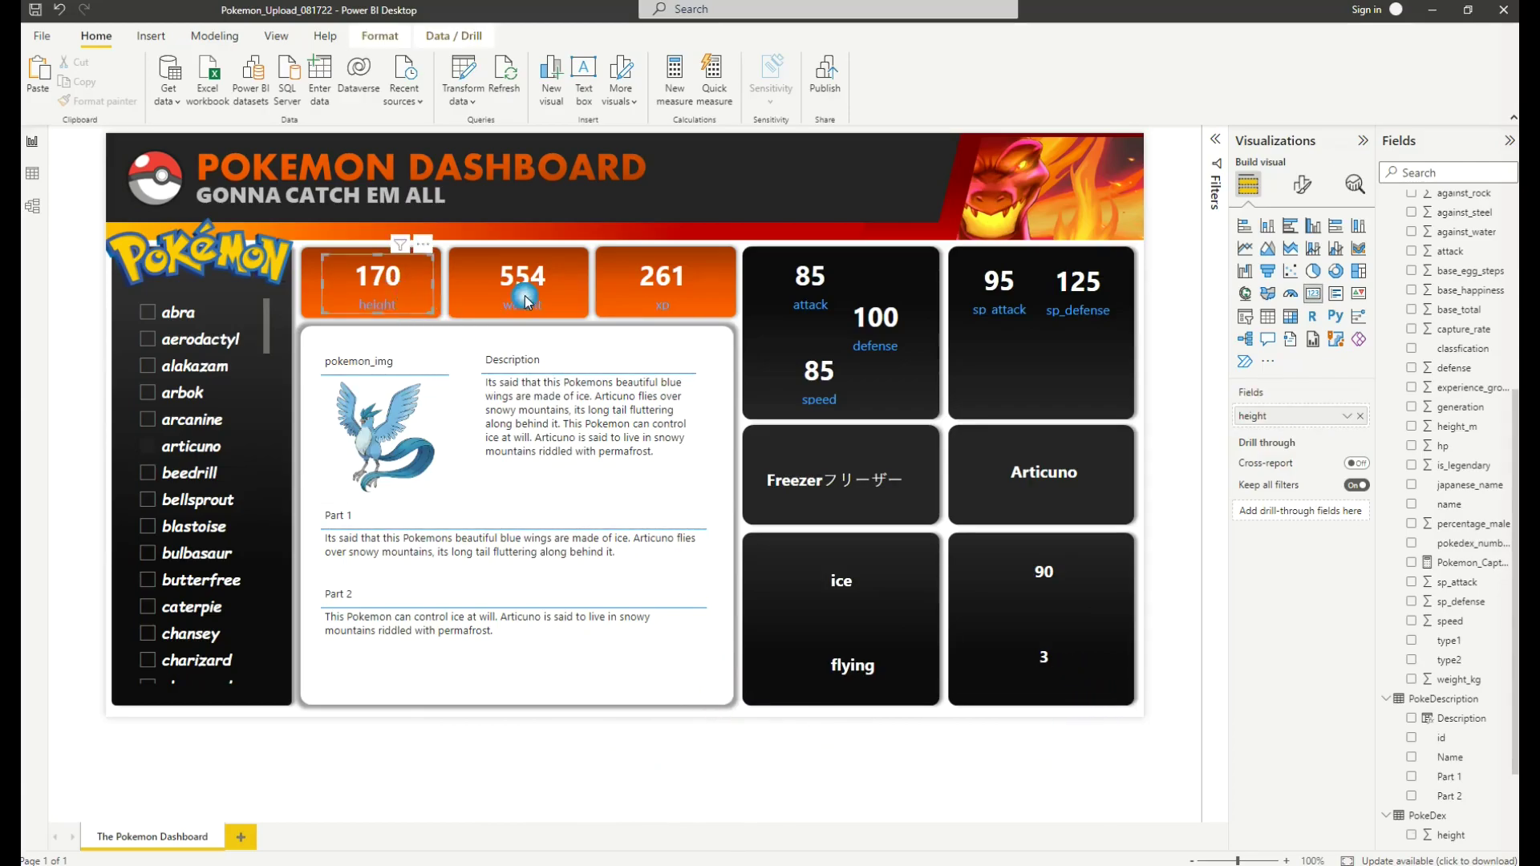
pyautogui.keyDown('ctrl'); pyautogui.click(527, 301); pyautogui.keyUp('ctrl')
pyautogui.keyDown('ctrl'); pyautogui.click(645, 296); pyautogui.keyUp('ctrl')
pyautogui.keyDown('ctrl'); pyautogui.click(810, 288); pyautogui.keyUp('ctrl')
pyautogui.keyDown('ctrl'); pyautogui.click(876, 329); pyautogui.keyUp('ctrl')
pyautogui.keyDown('ctrl'); pyautogui.click(842, 386); pyautogui.keyUp('ctrl')
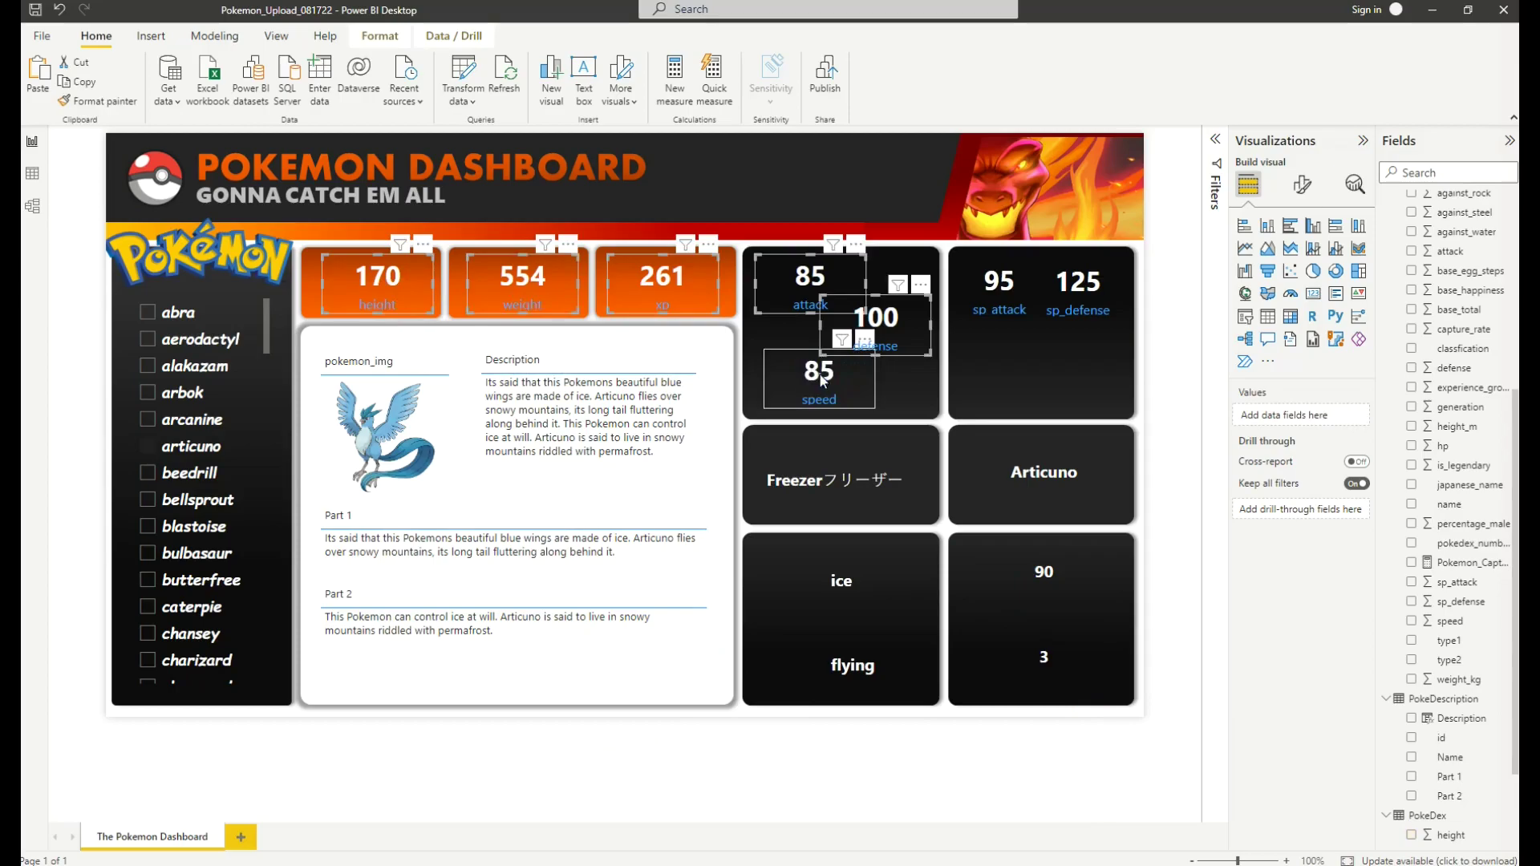
pyautogui.keyDown('ctrl'); pyautogui.click(987, 297); pyautogui.keyUp('ctrl')
pyautogui.keyDown('ctrl'); pyautogui.click(1101, 295); pyautogui.keyUp('ctrl')
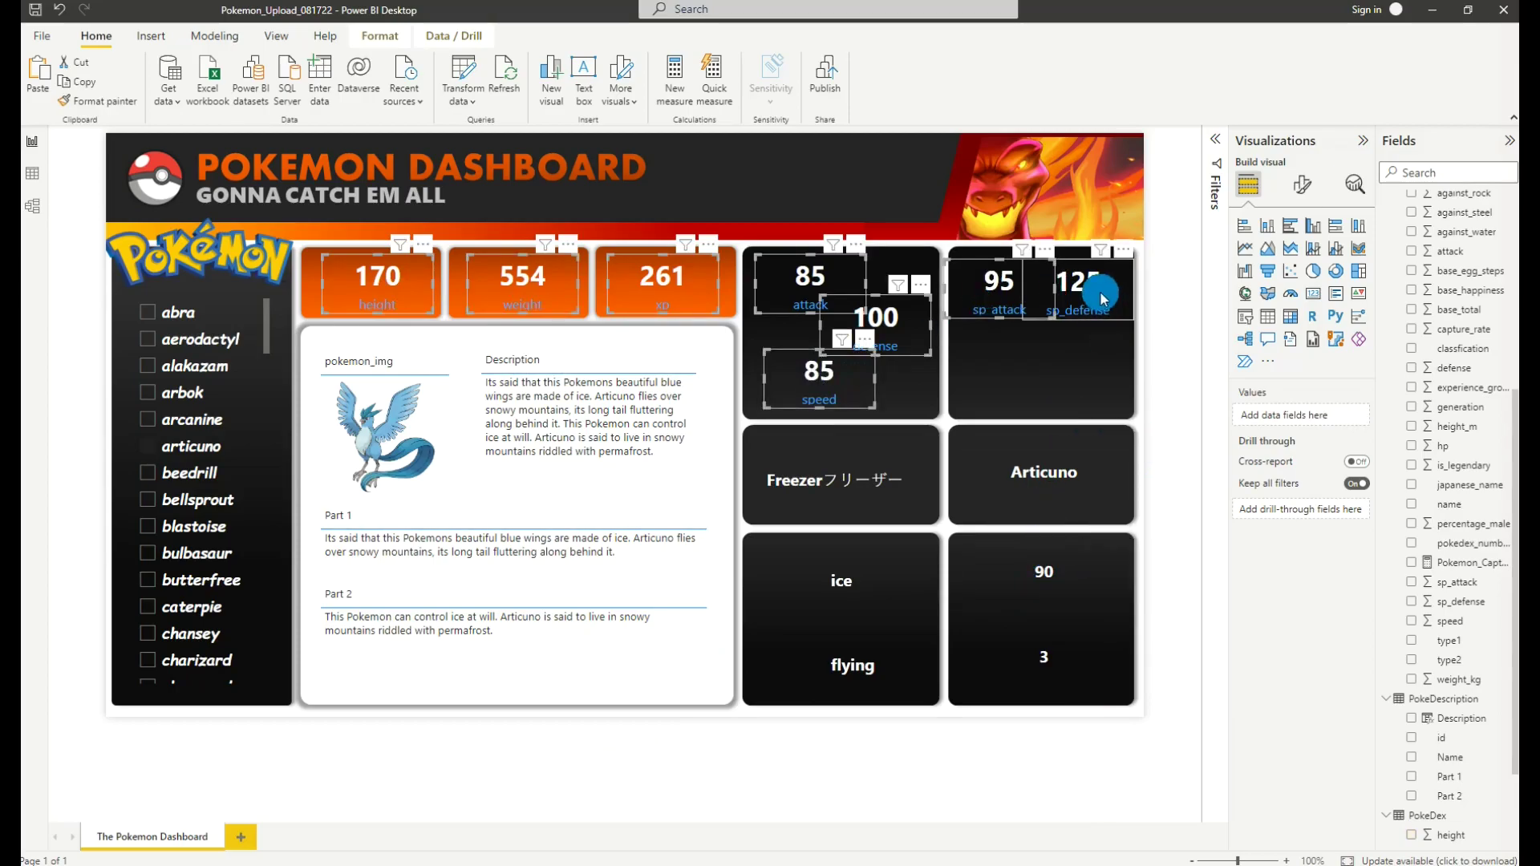
pyautogui.click(1315, 193)
pyautogui.click(1282, 299)
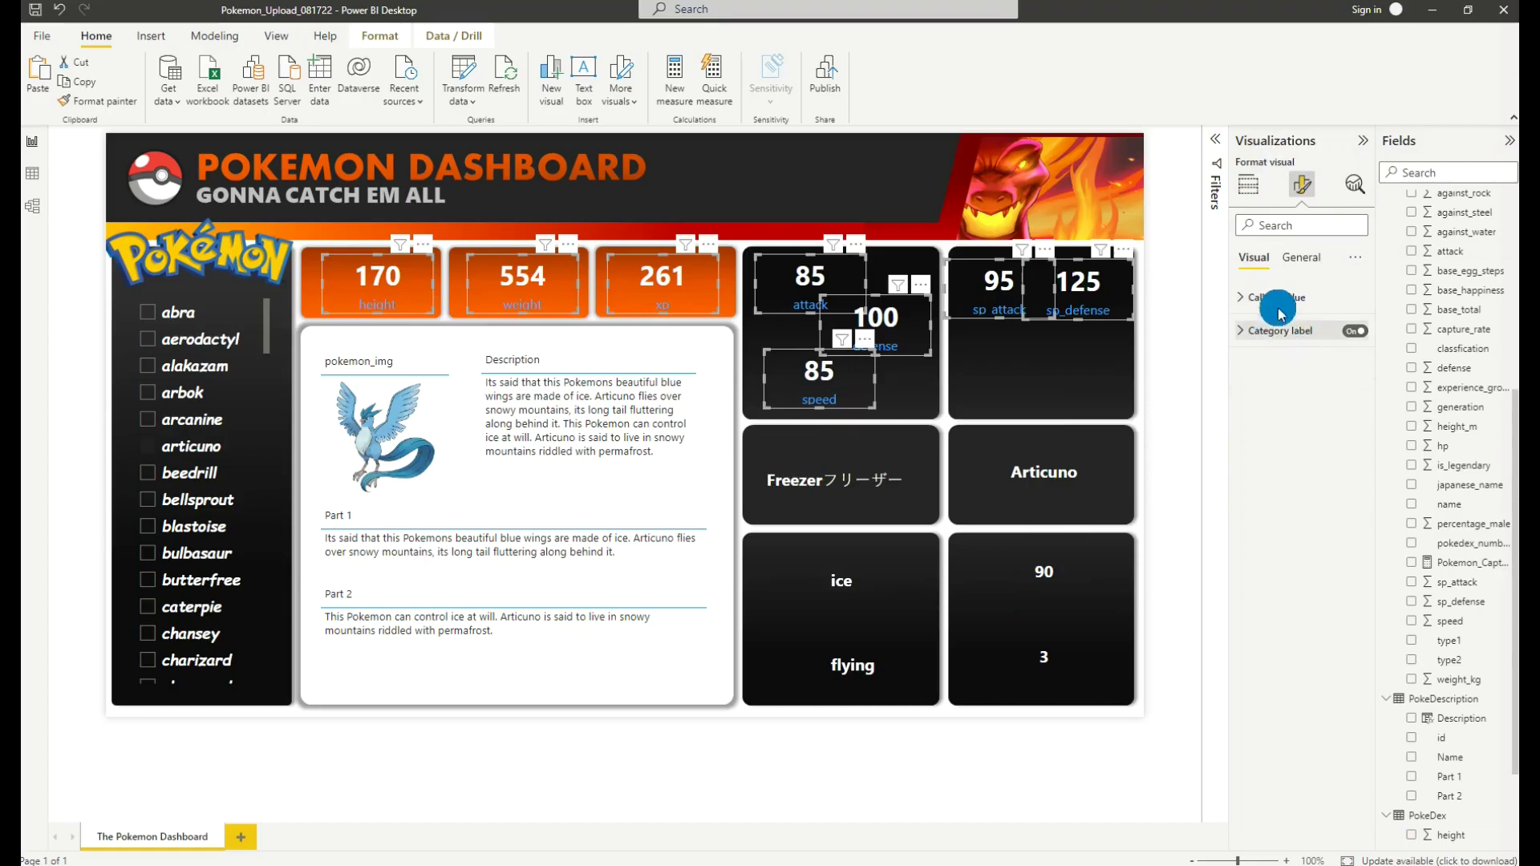
pyautogui.click(1284, 303)
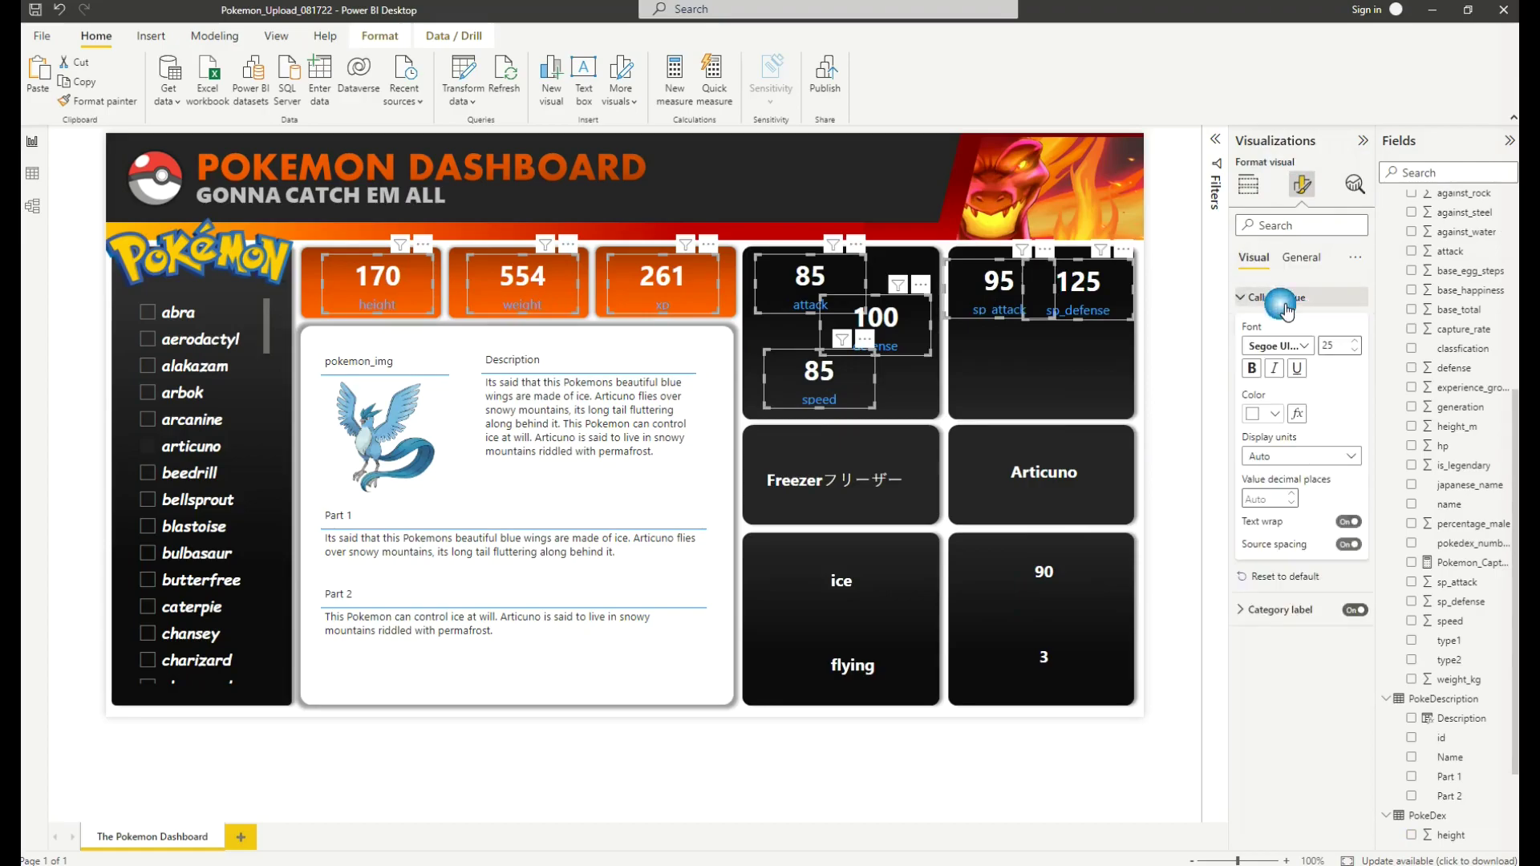
pyautogui.click(1333, 343)
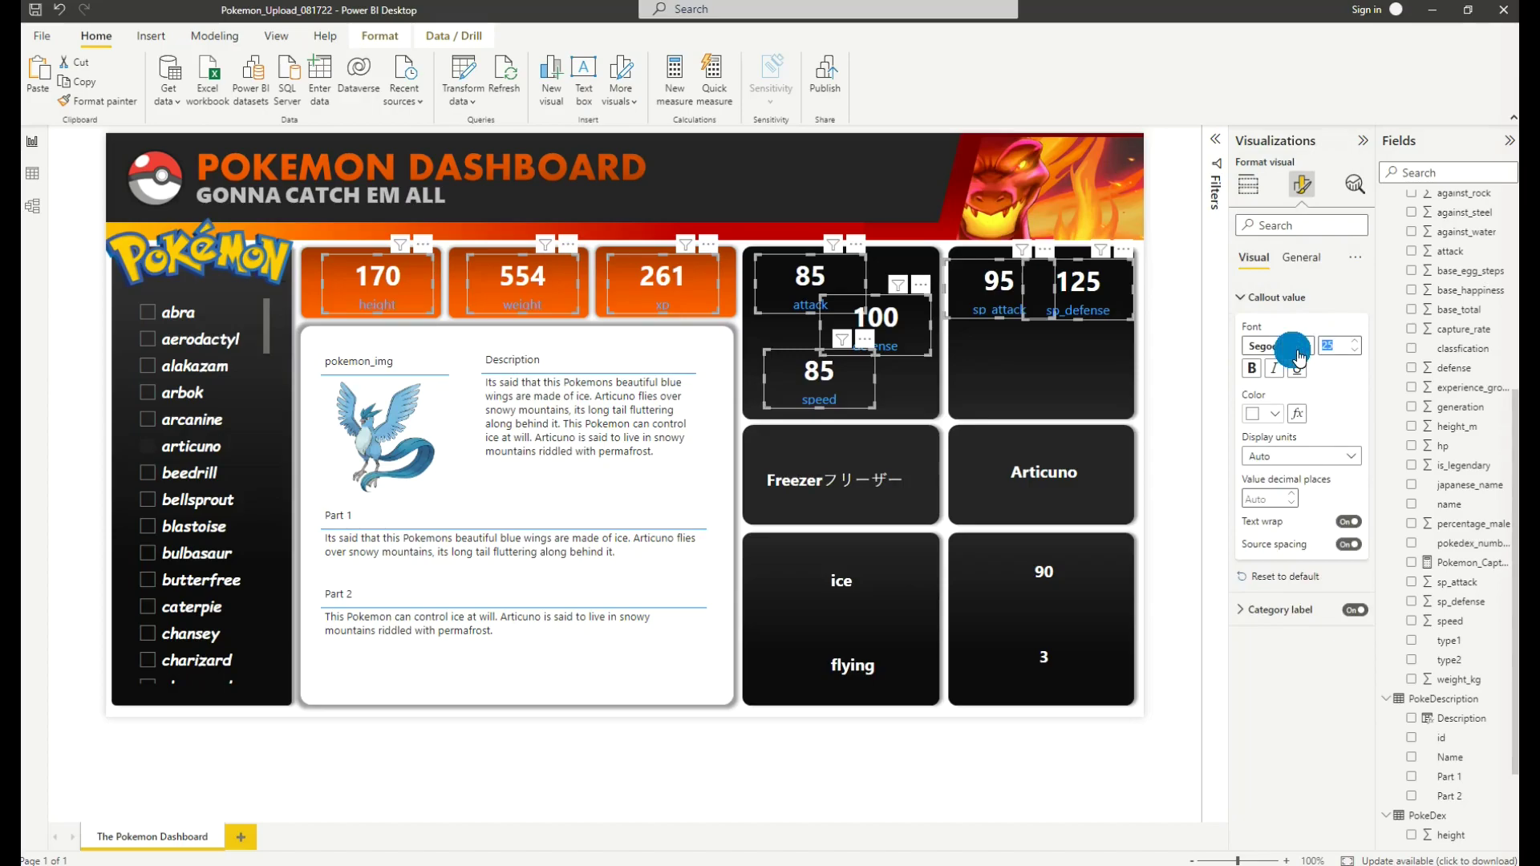
pyautogui.write('20')
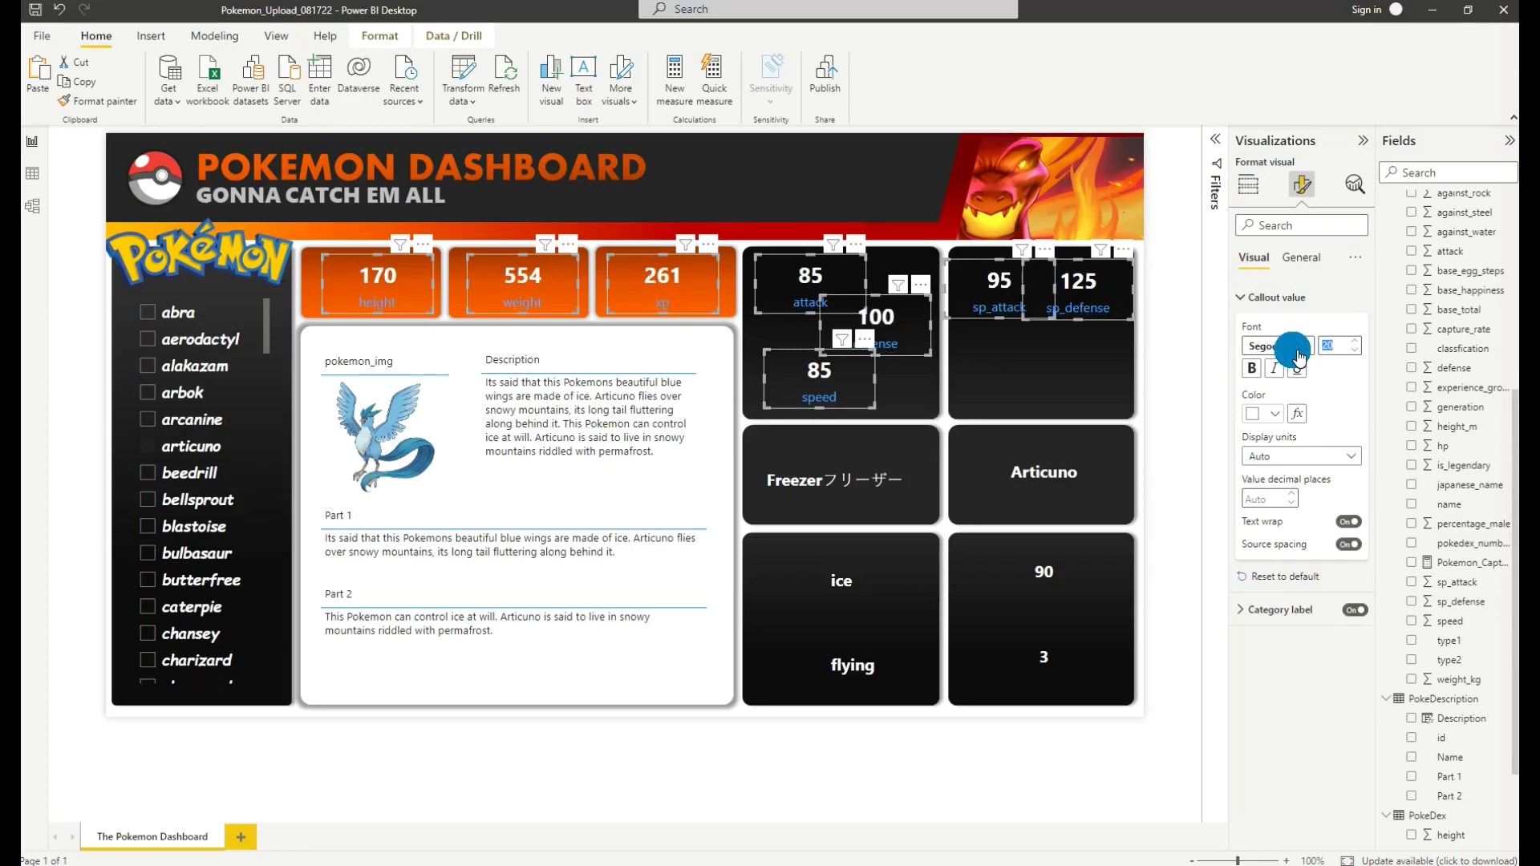
pyautogui.write('15')
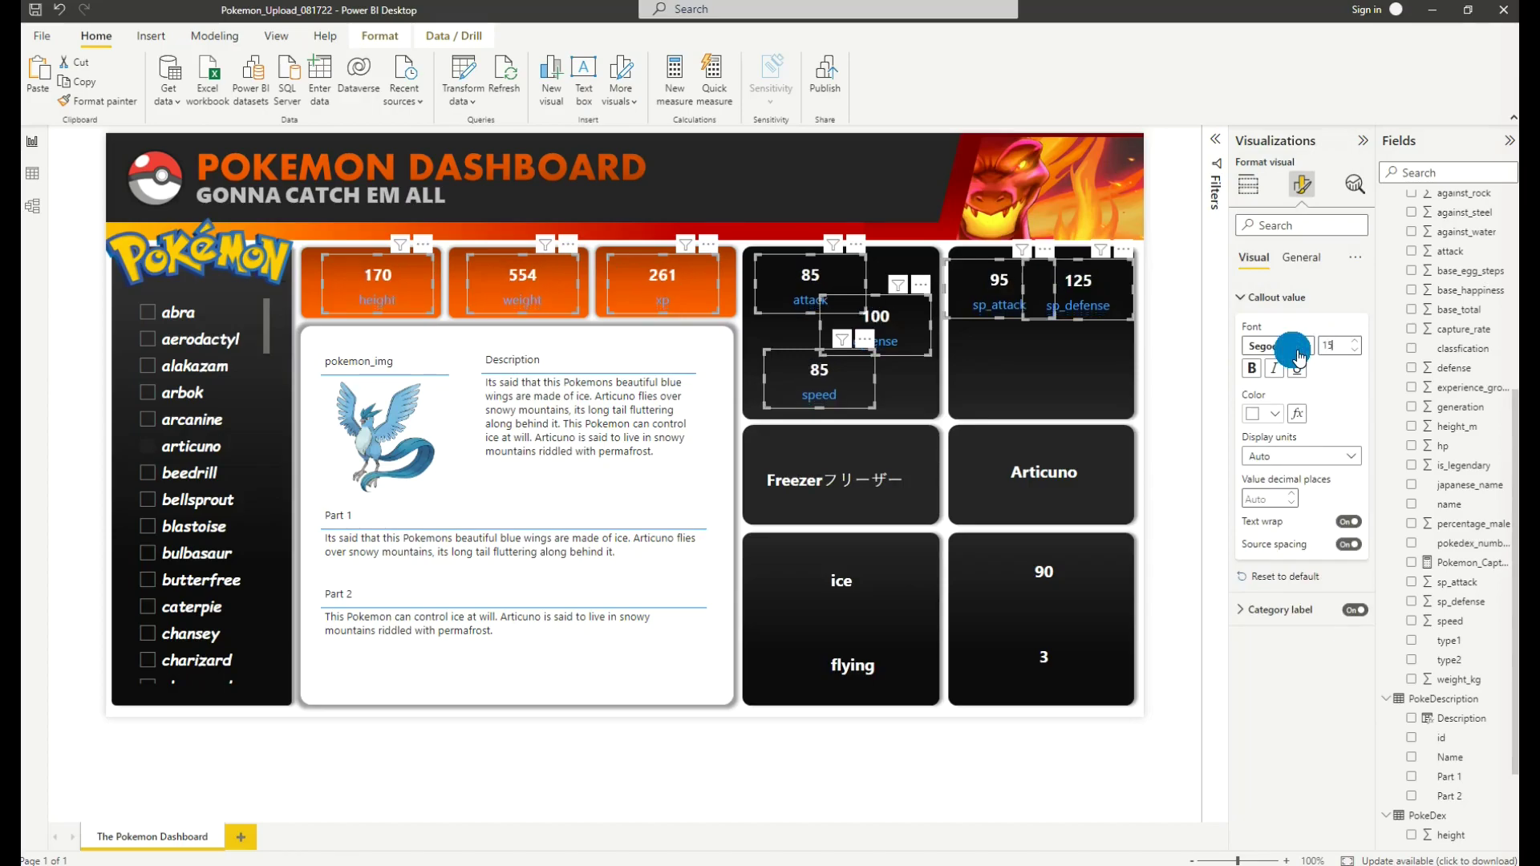
pyautogui.click(1303, 626)
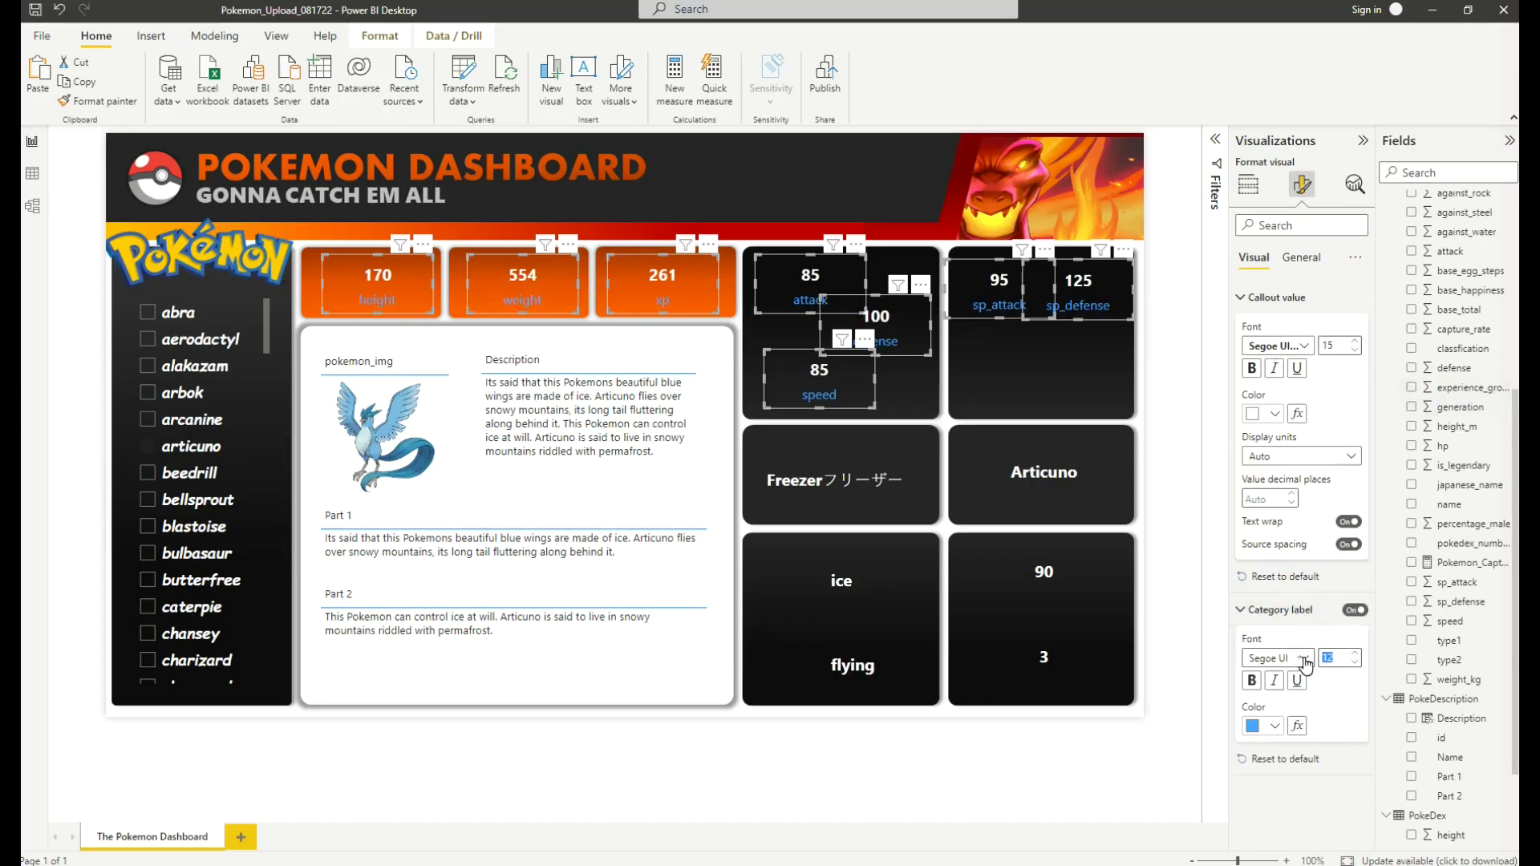
pyautogui.write('8')
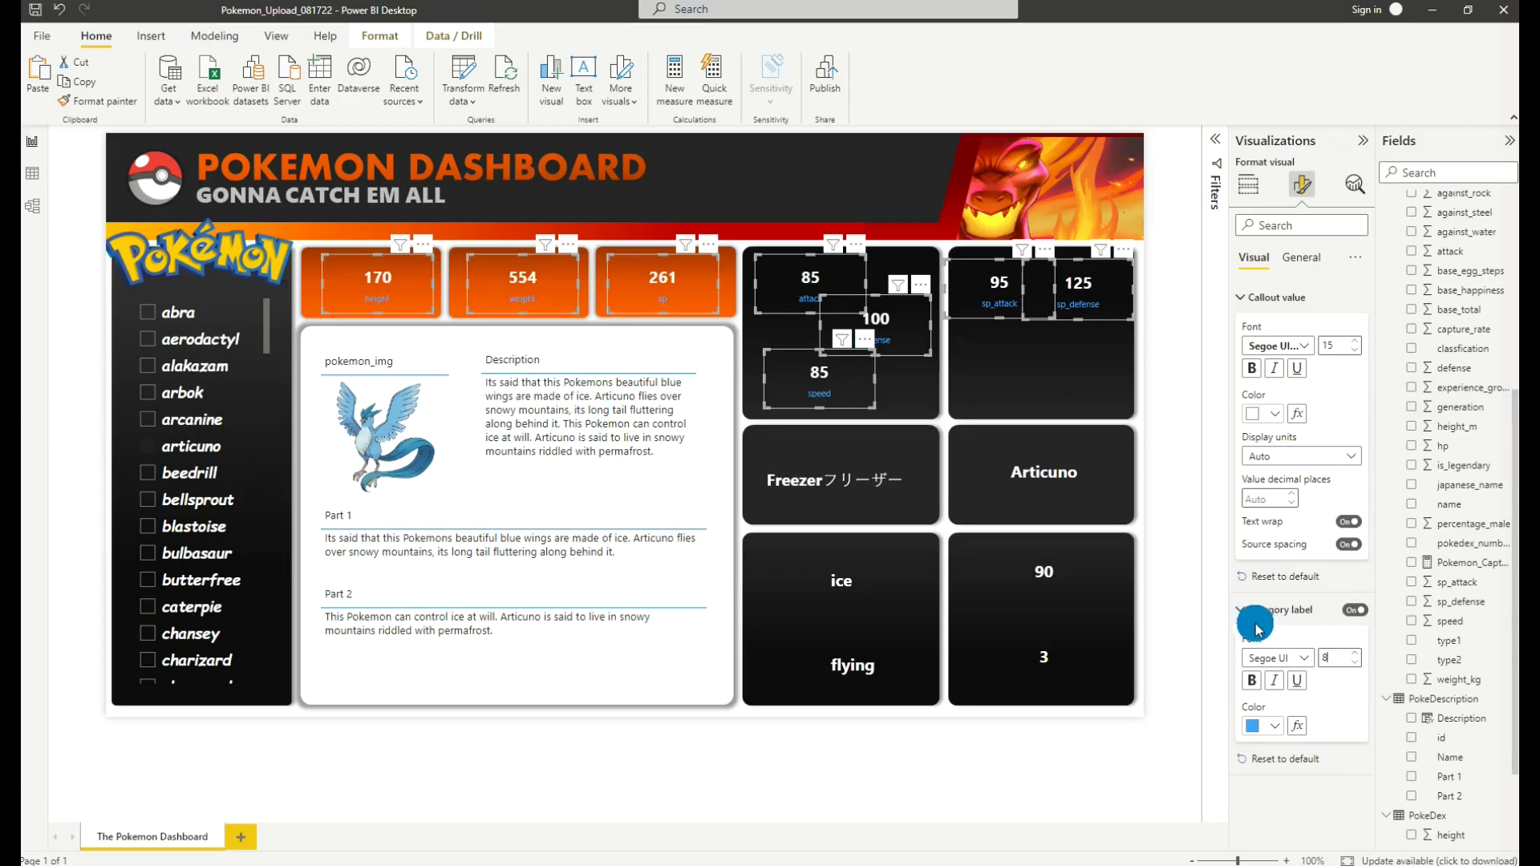
# Step: Narrow the height, weight and xp cards and fit them into the right part of their orange tiles
pyautogui.click(392, 285)
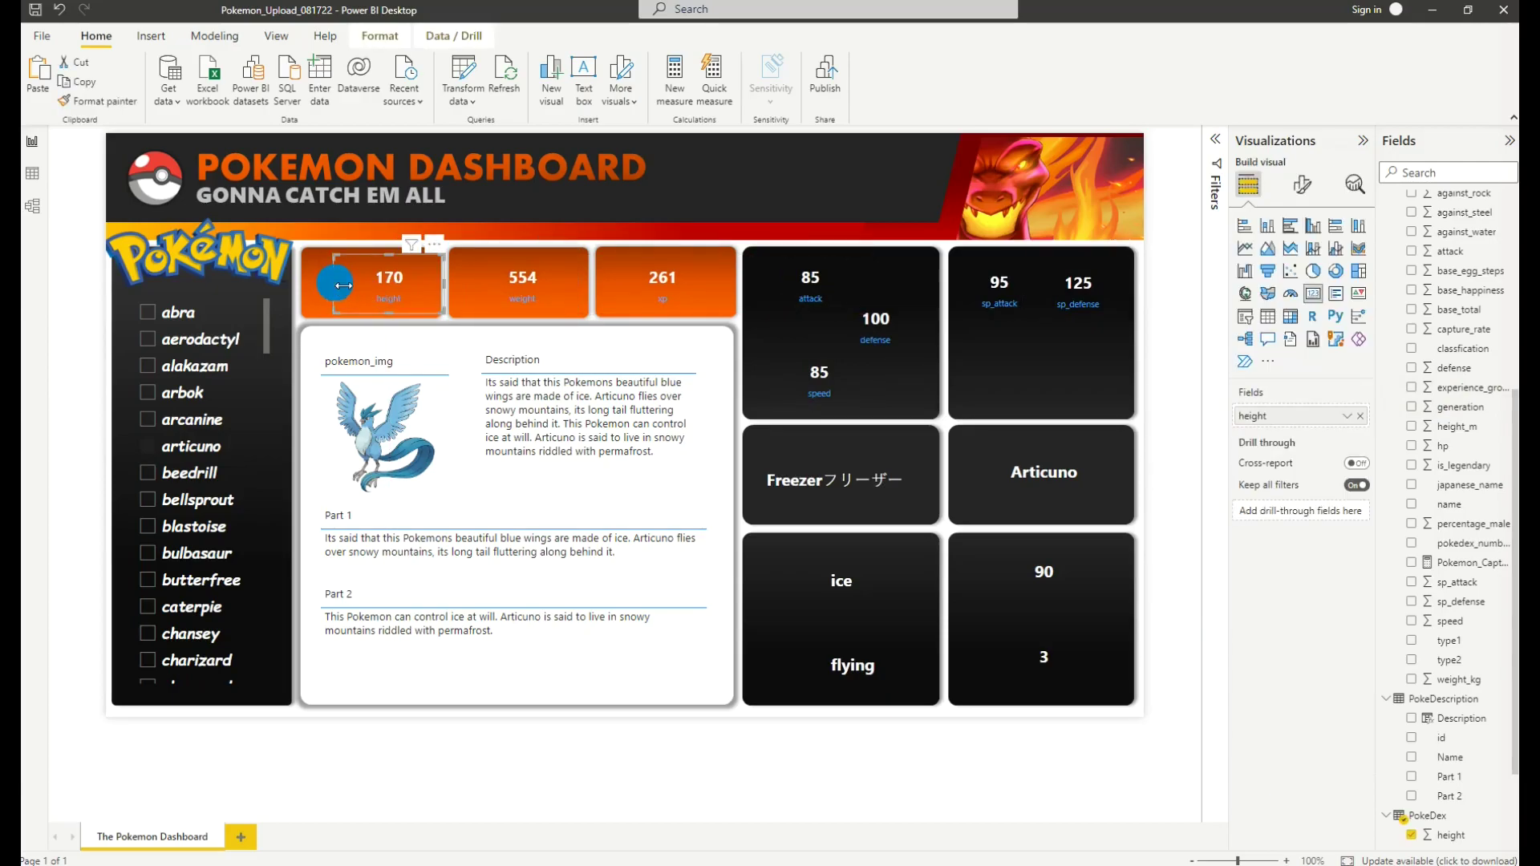
pyautogui.moveTo(343, 286); pyautogui.dragTo(407, 289)
pyautogui.click(516, 291)
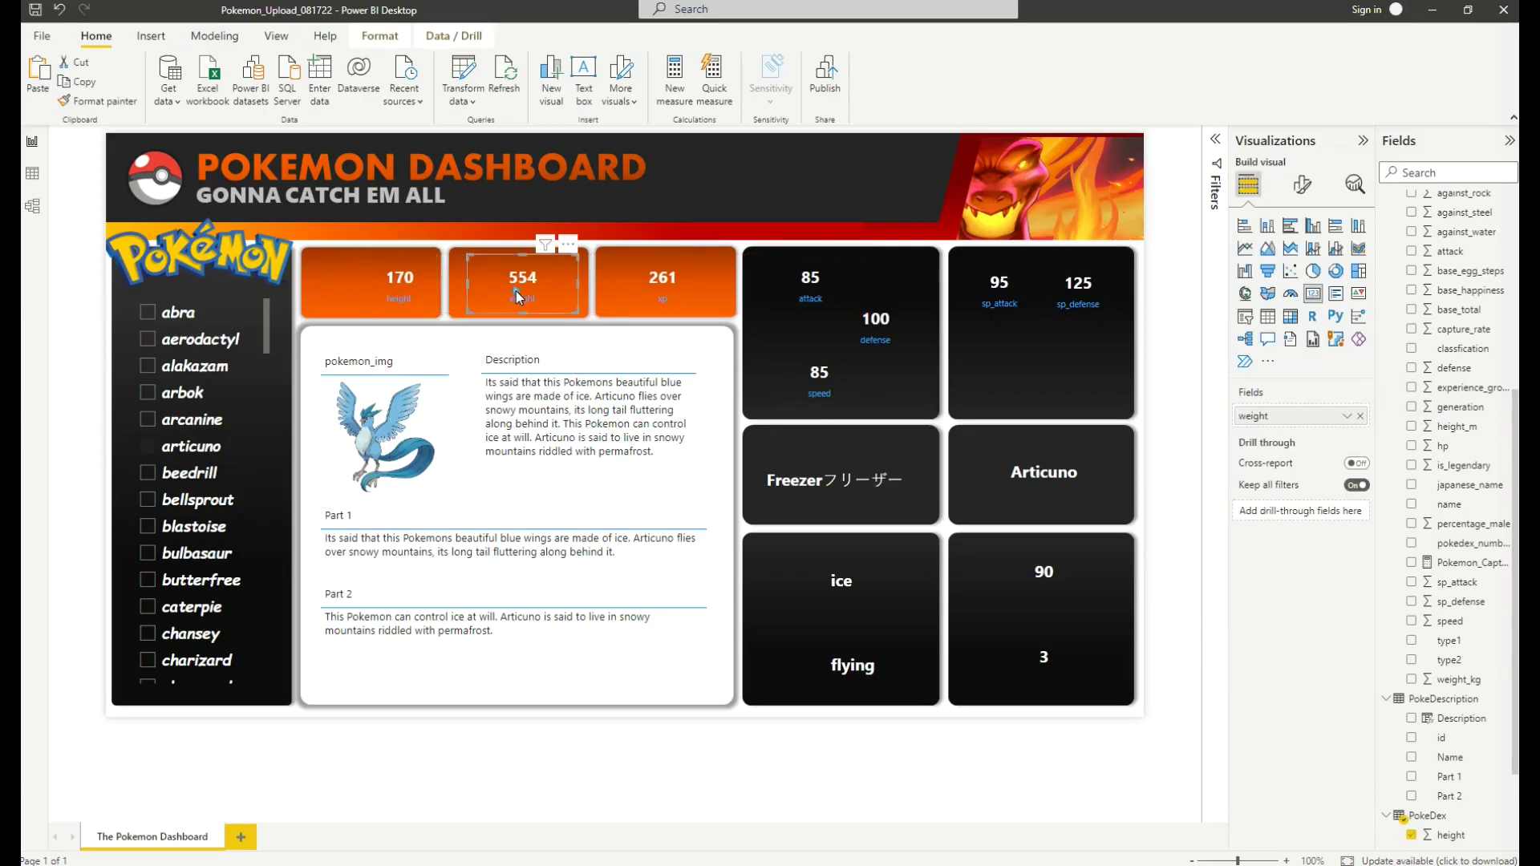
pyautogui.moveTo(517, 291); pyautogui.dragTo(522, 292)
pyautogui.moveTo(475, 282); pyautogui.dragTo(486, 283)
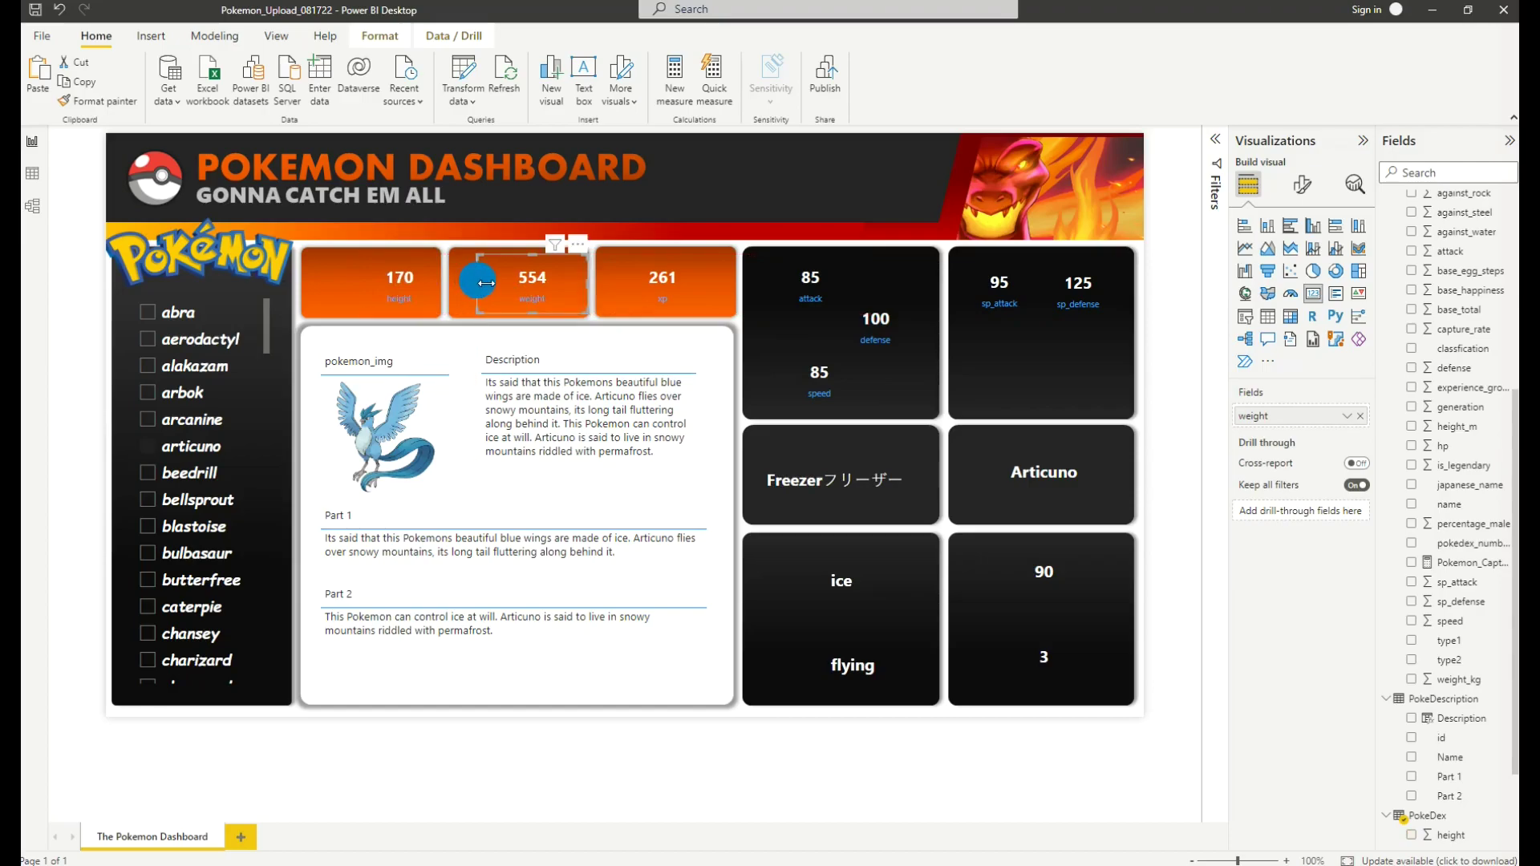
pyautogui.moveTo(639, 291)
pyautogui.mouseDown()
pyautogui.moveTo(657, 291)
pyautogui.moveTo(621, 288)
pyautogui.moveTo(665, 292)
pyautogui.mouseUp()
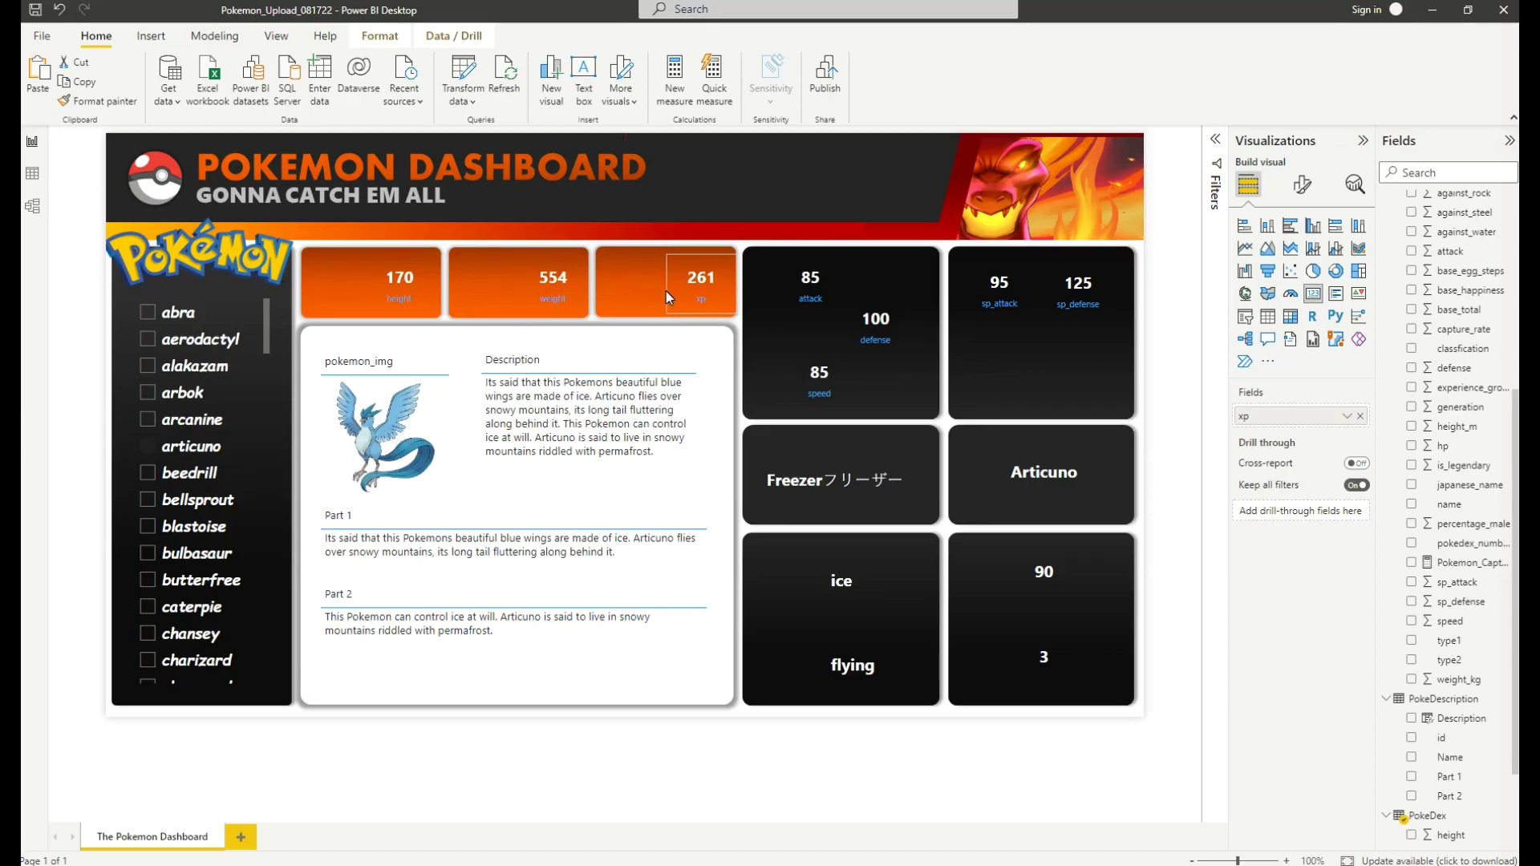
pyautogui.click(761, 713)
# Step: Insert a text box reading HEIGHT and make its text bold
pyautogui.click(174, 48)
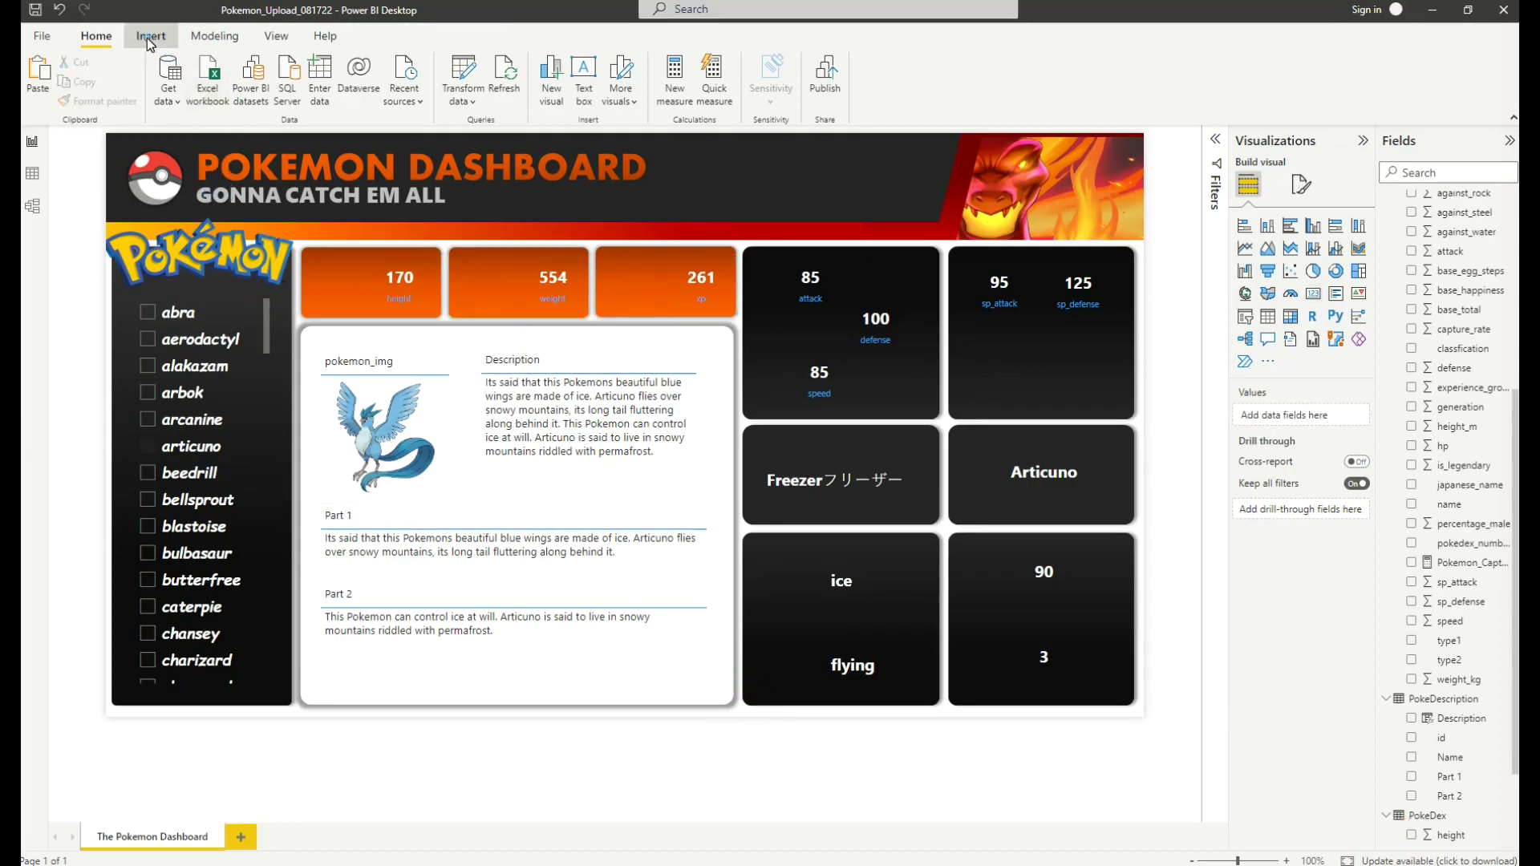
pyautogui.click(546, 103)
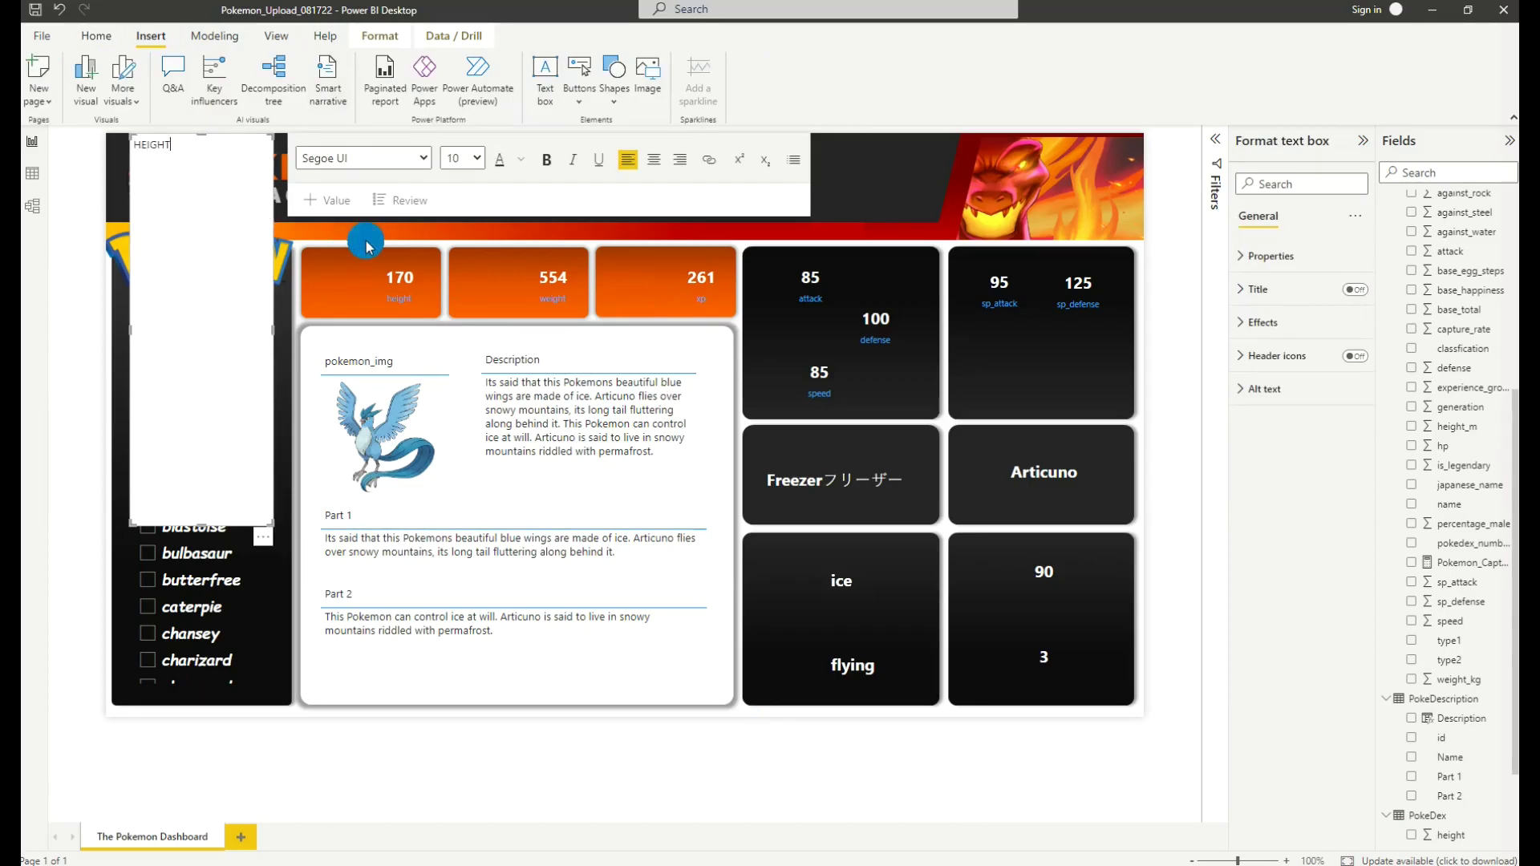
pyautogui.hotkey('ctrl', 'a')
pyautogui.click(548, 159)
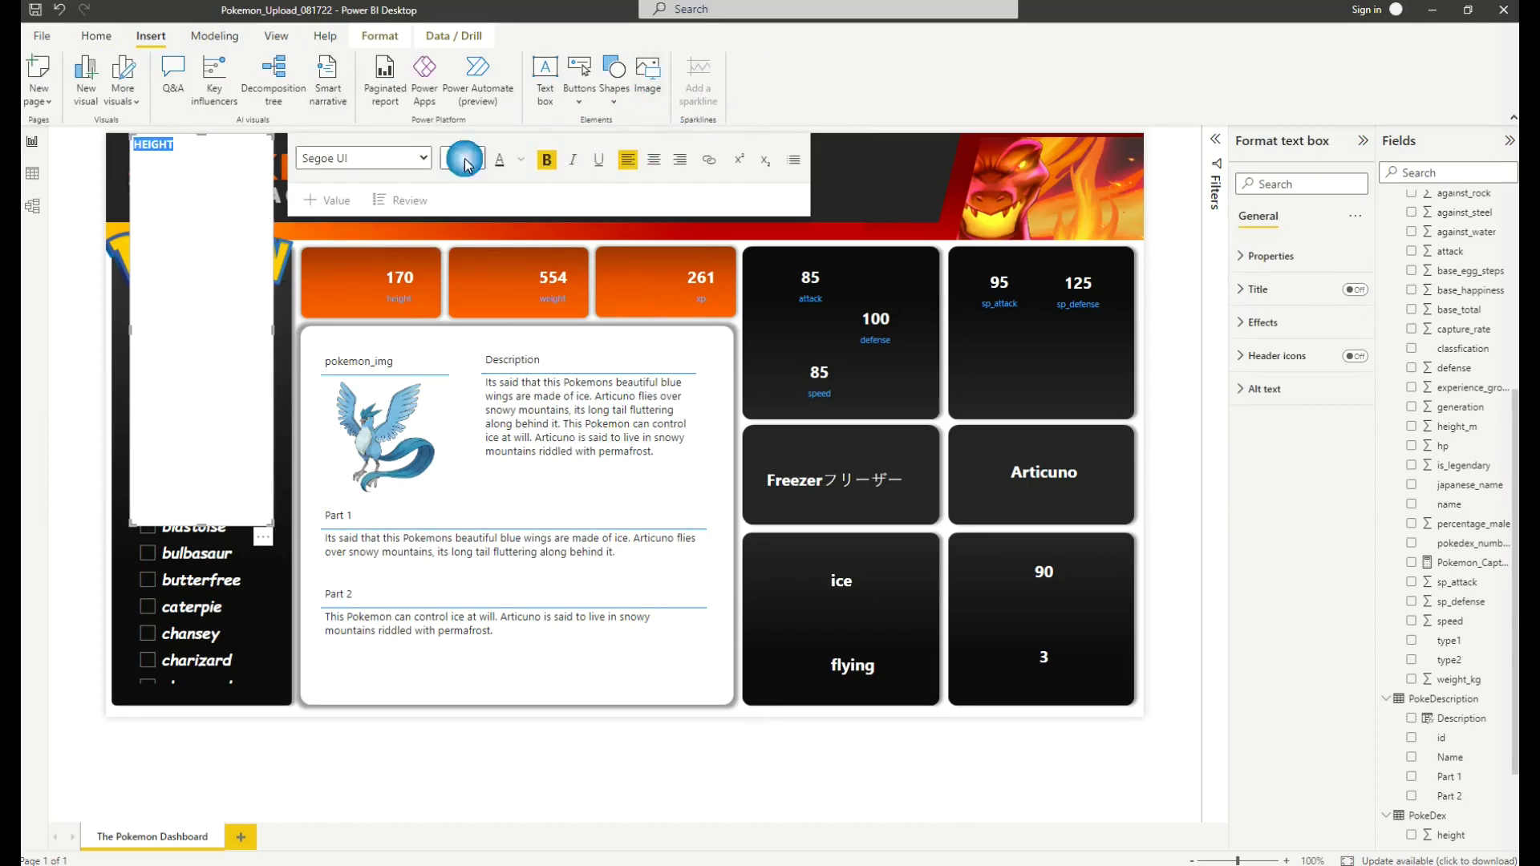
pyautogui.click(227, 171)
# Step: Remove the HEIGHT text box's background and fit it beside the height value in the first orange tile
pyautogui.click(1289, 322)
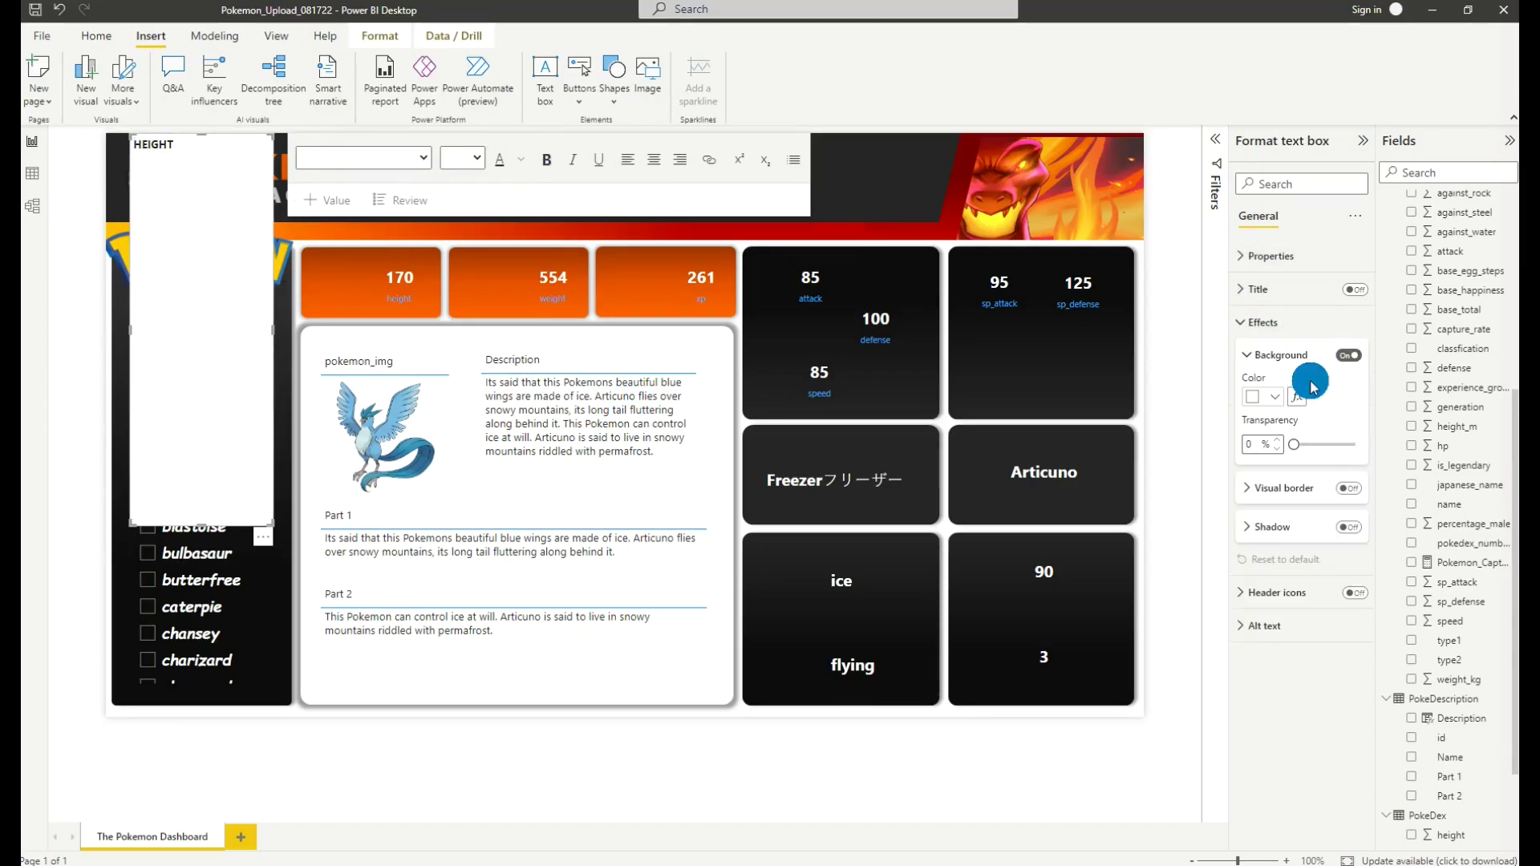
pyautogui.click(1348, 354)
pyautogui.moveTo(248, 158); pyautogui.dragTo(396, 258)
pyautogui.click(440, 665)
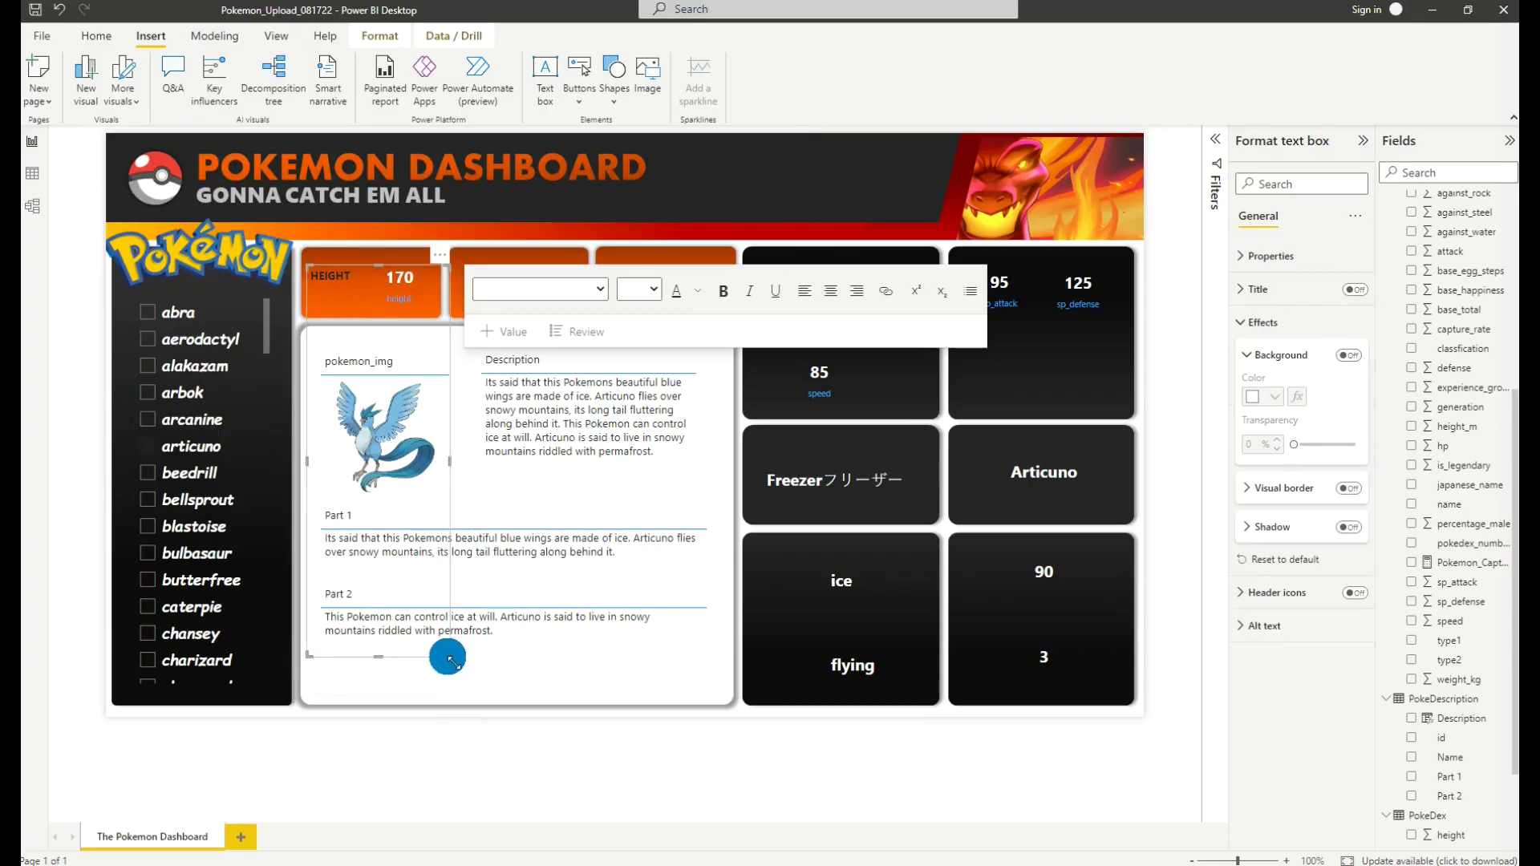
pyautogui.click(354, 296)
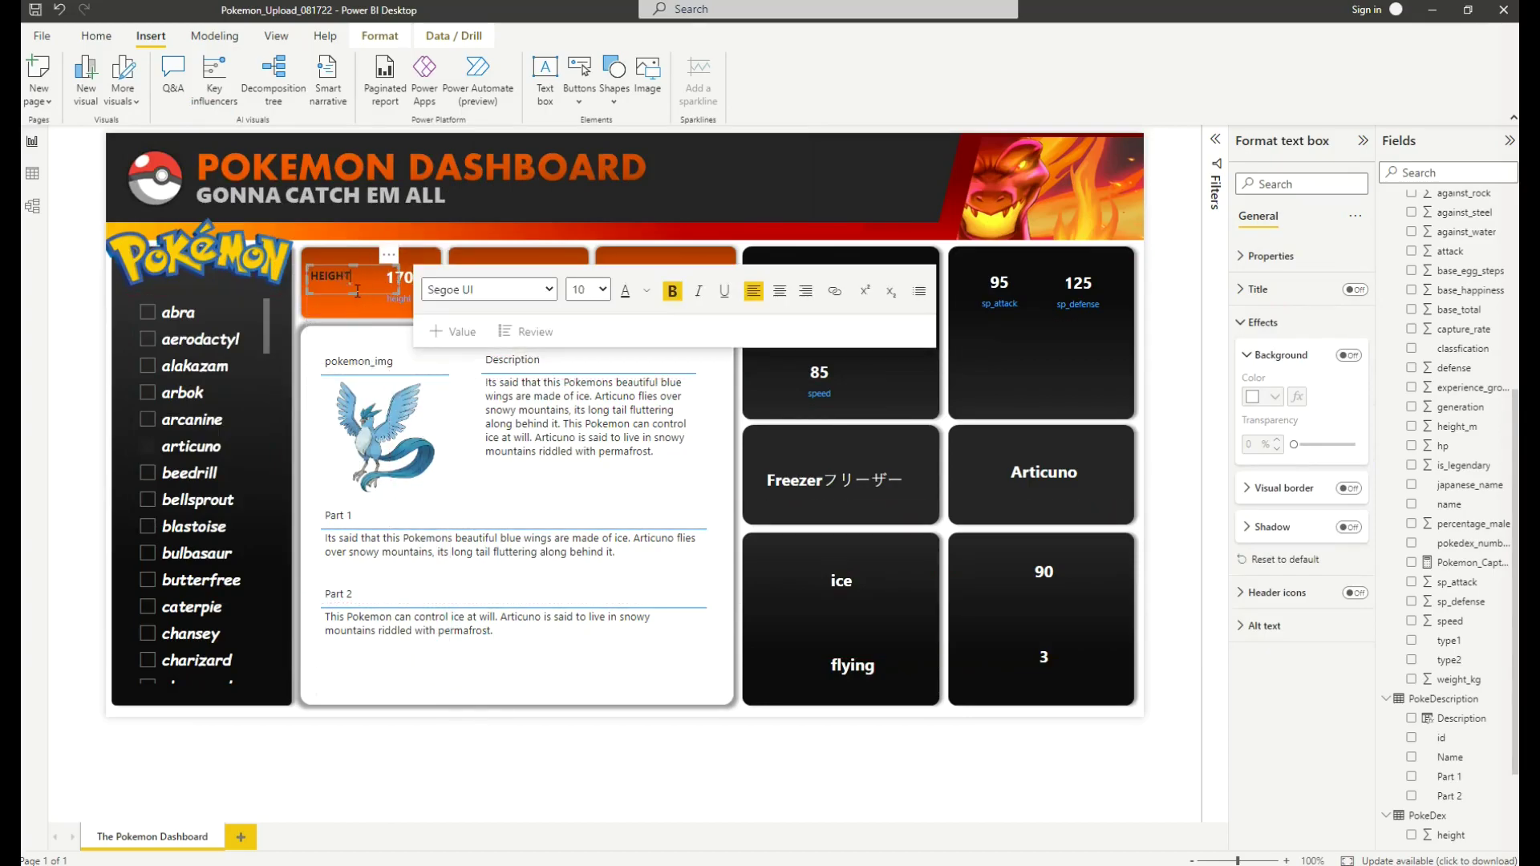
# Step: Set the HEIGHT label's font size to 18
pyautogui.hotkey('ctrl', 'a')
pyautogui.click(577, 292)
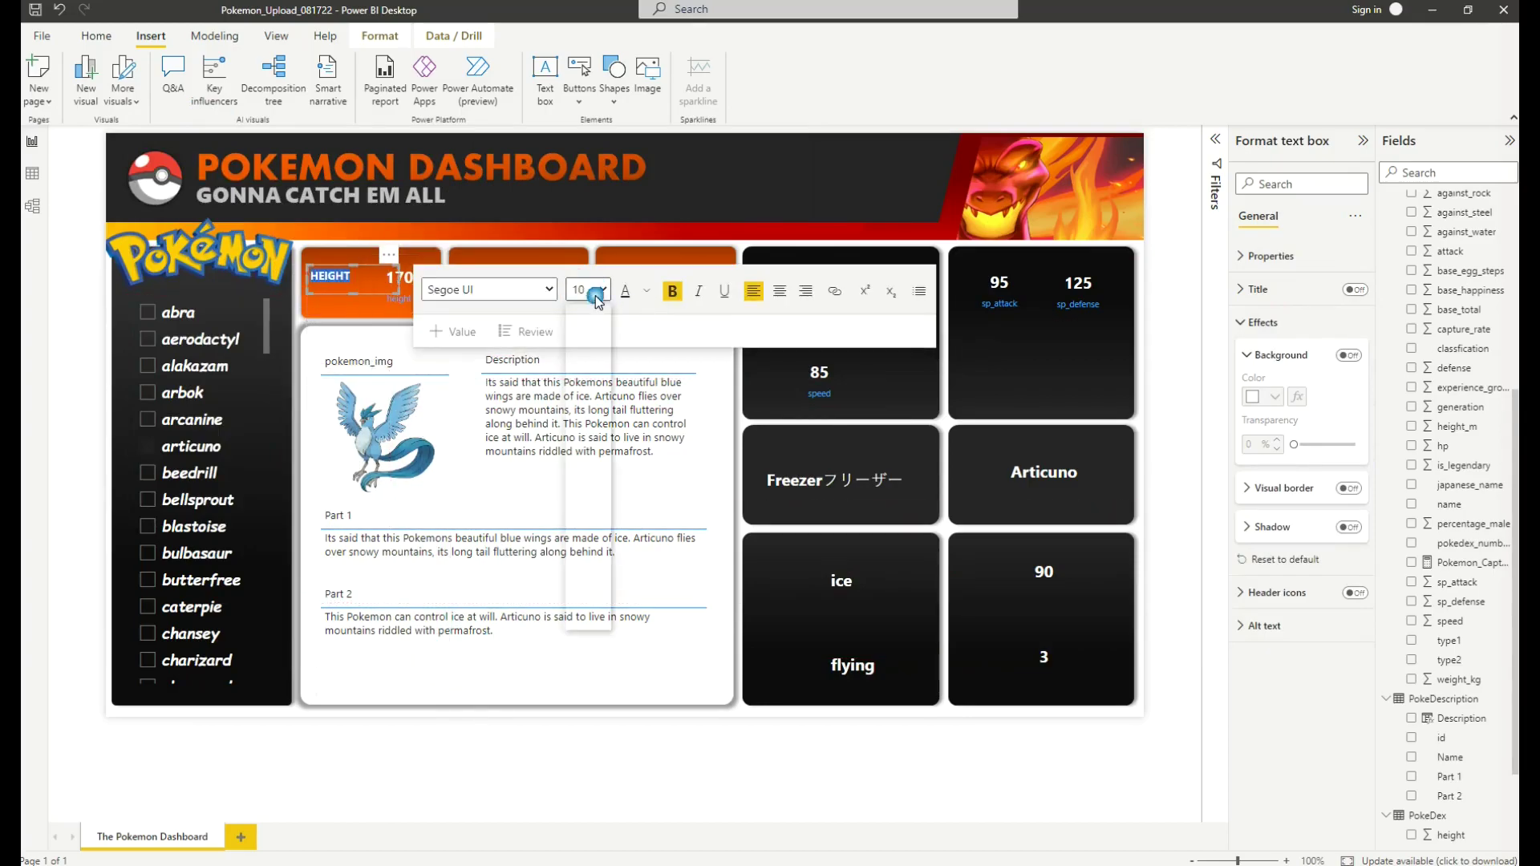
pyautogui.click(595, 295)
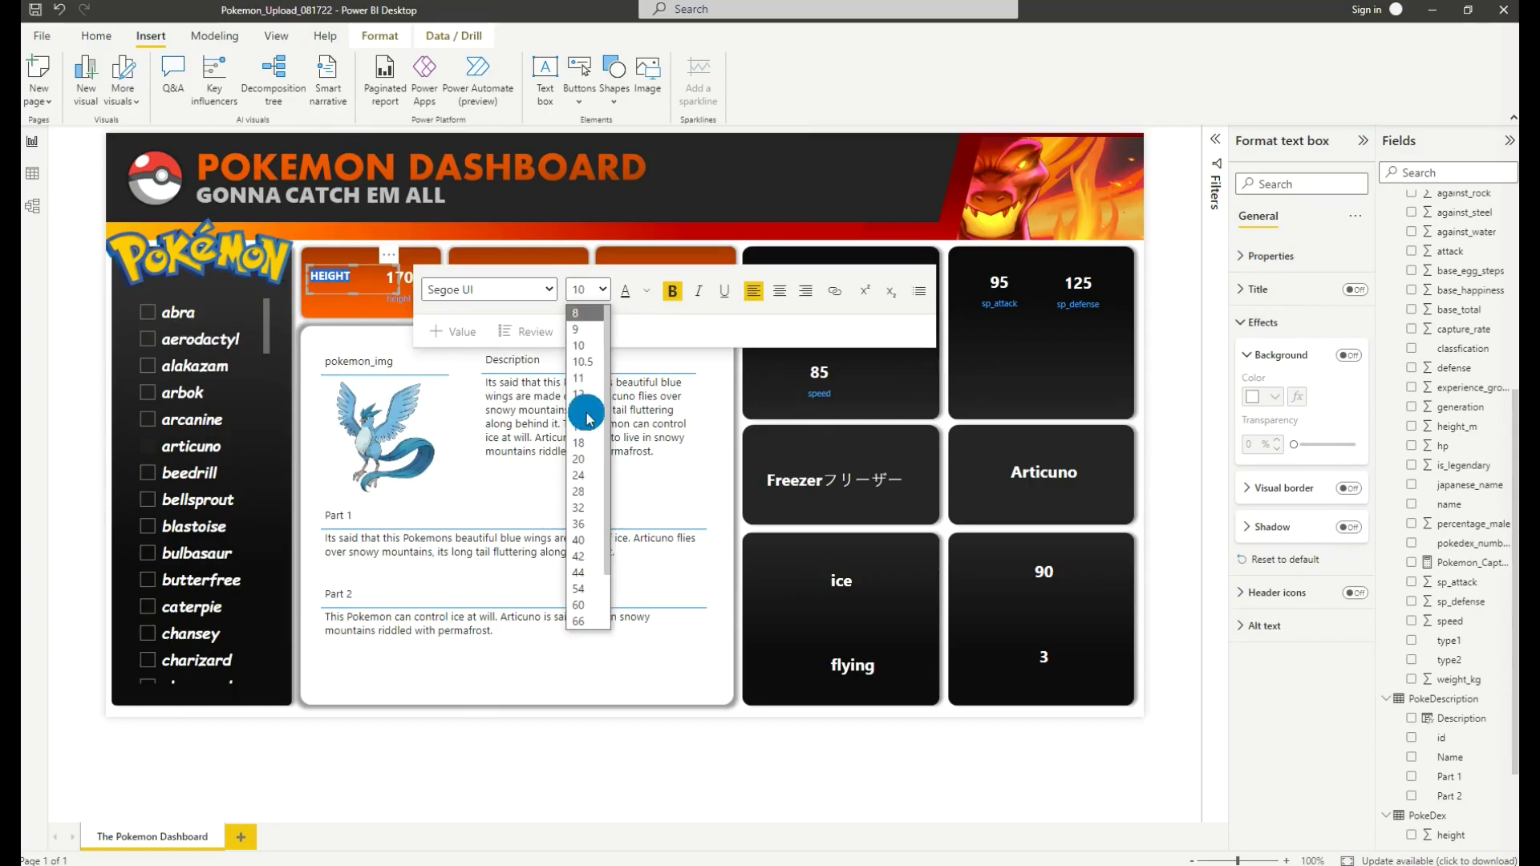
pyautogui.click(589, 490)
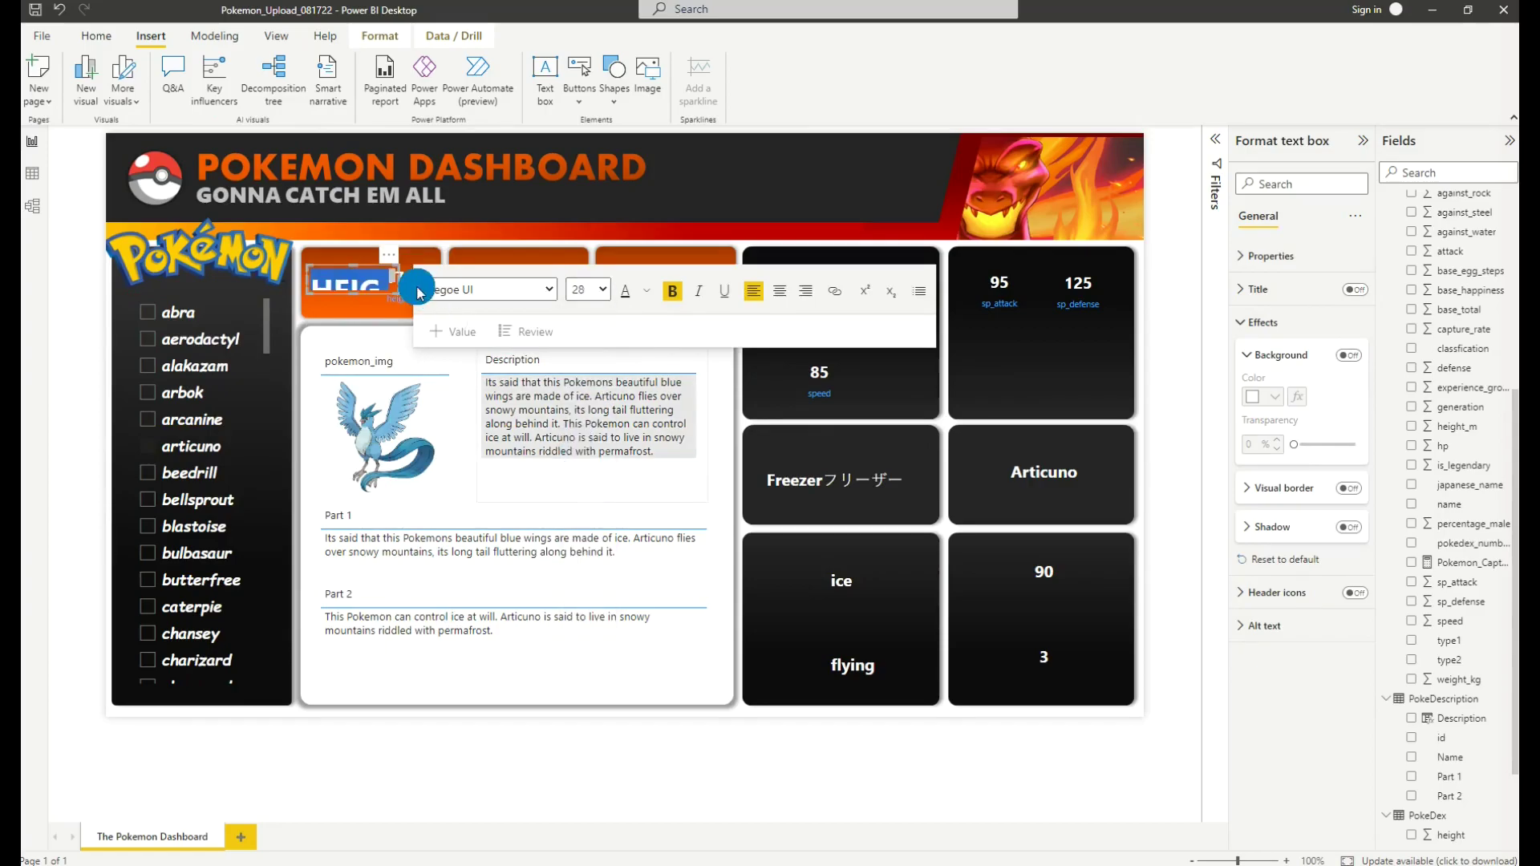
pyautogui.click(584, 293)
pyautogui.click(585, 475)
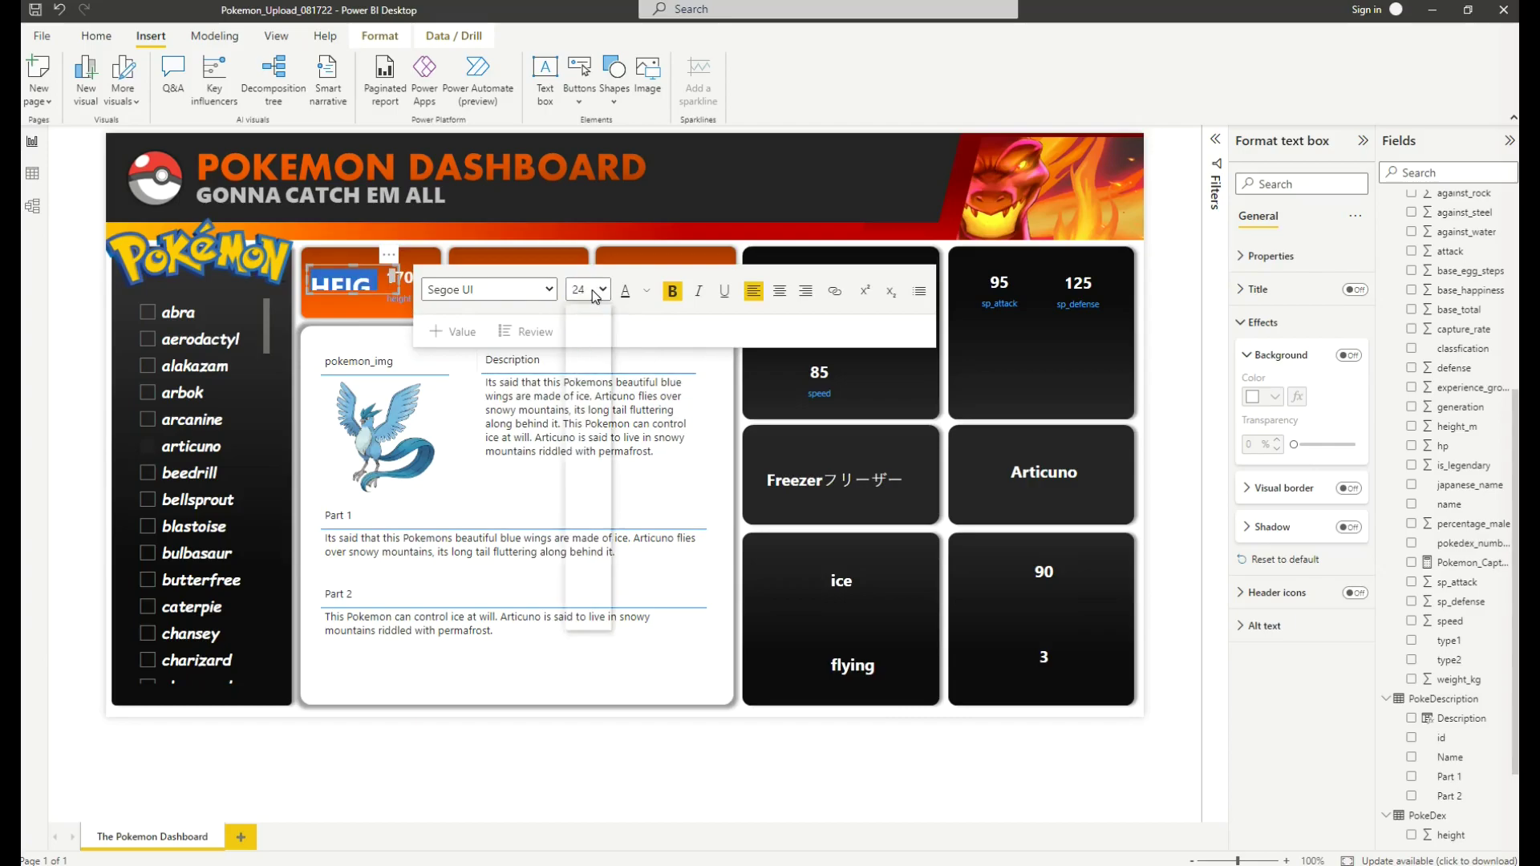
pyautogui.click(594, 446)
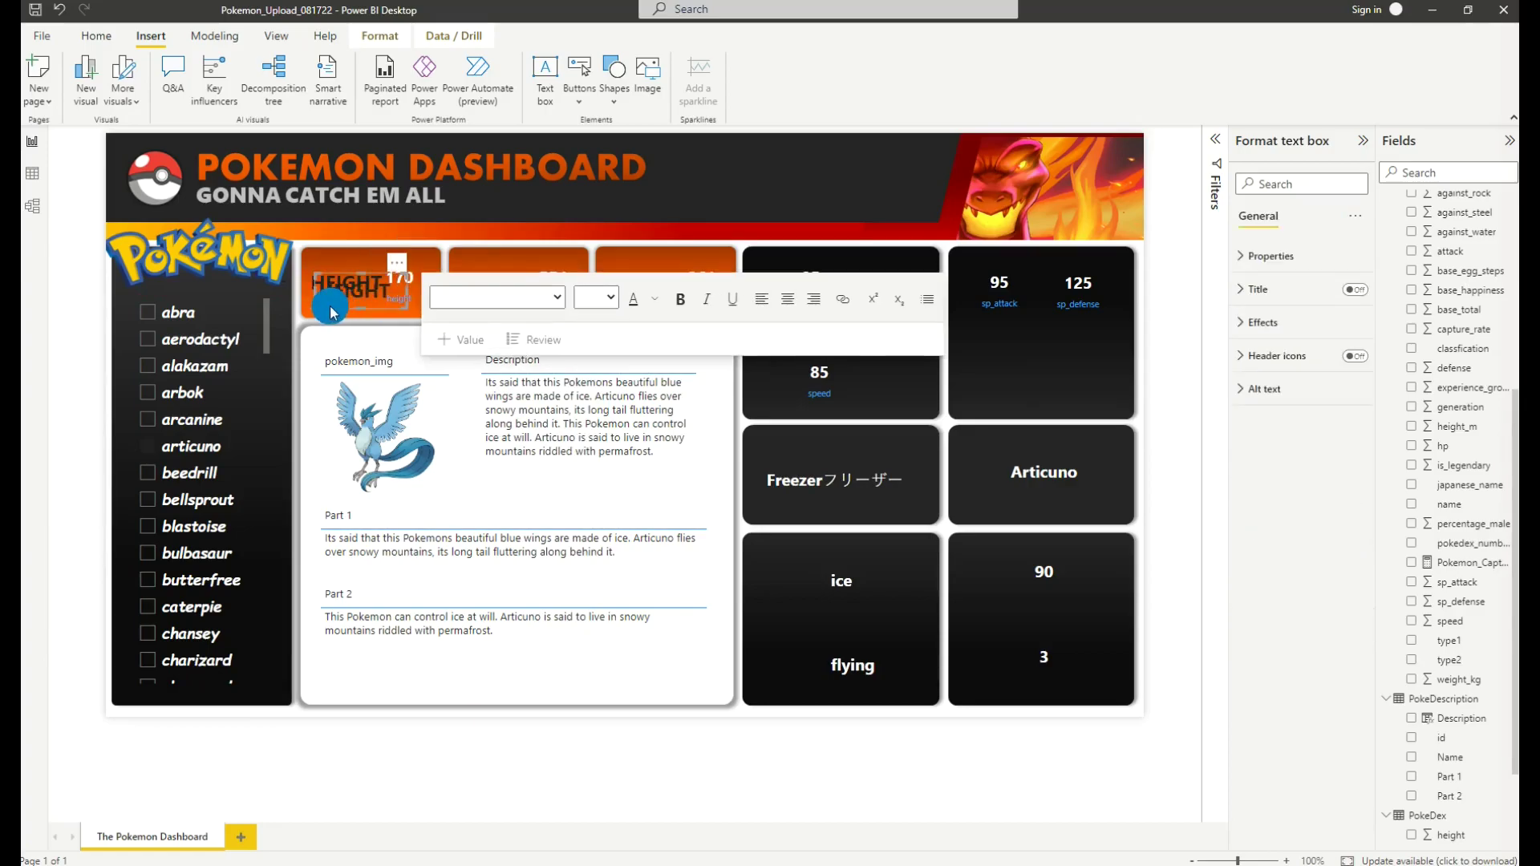
# Step: Place copies of the HEIGHT label on the other two orange tiles and change their text to WEIGHT and XP
pyautogui.moveTo(372, 309); pyautogui.dragTo(450, 308)
pyautogui.doubleClick(479, 286)
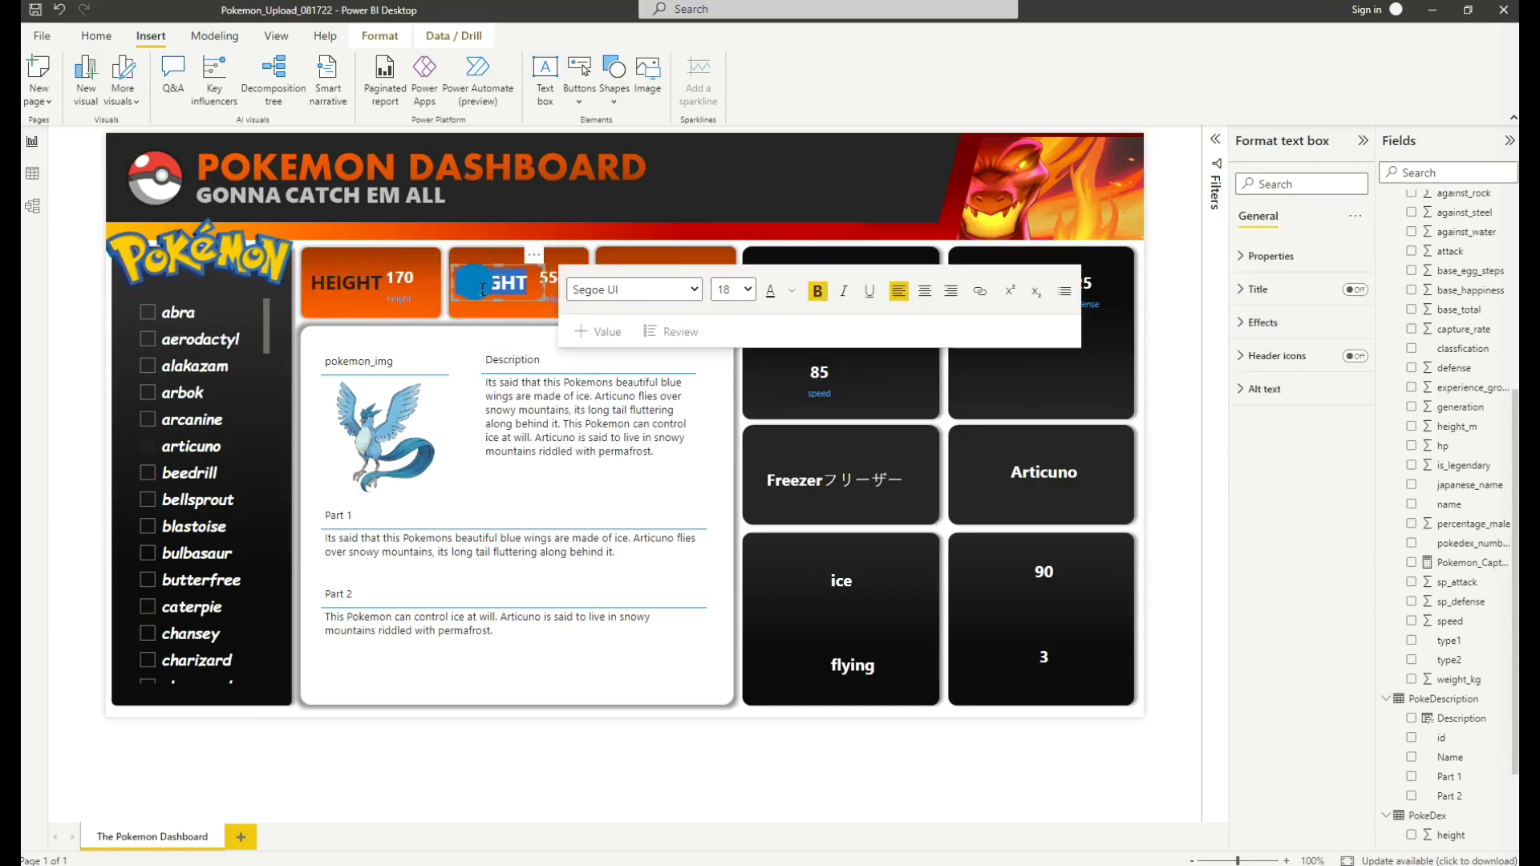
pyautogui.write('WEIGHT')
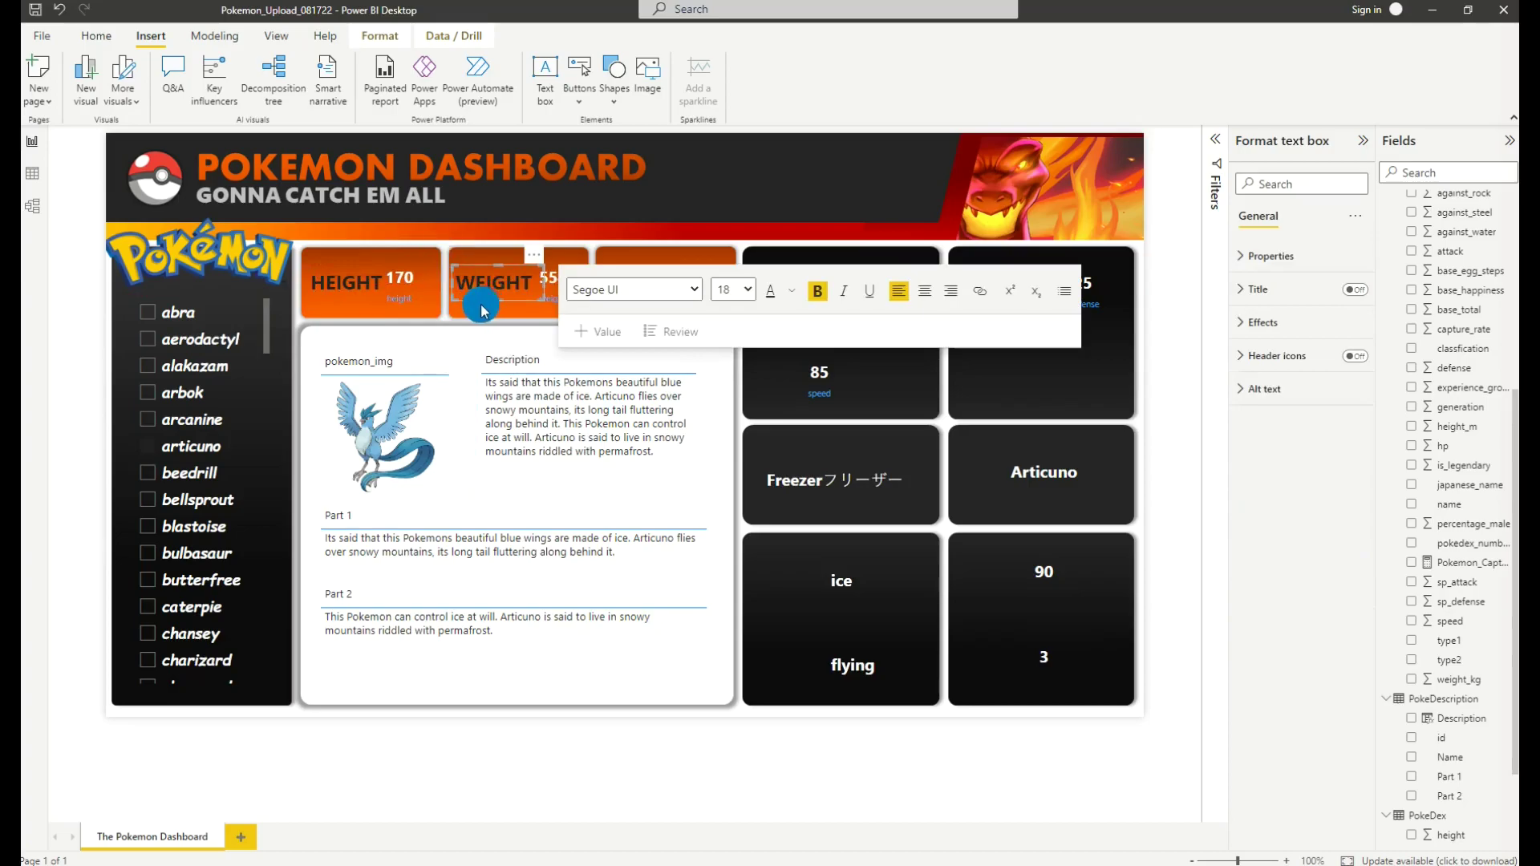
pyautogui.moveTo(472, 305); pyautogui.dragTo(610, 300)
pyautogui.doubleClick(654, 285)
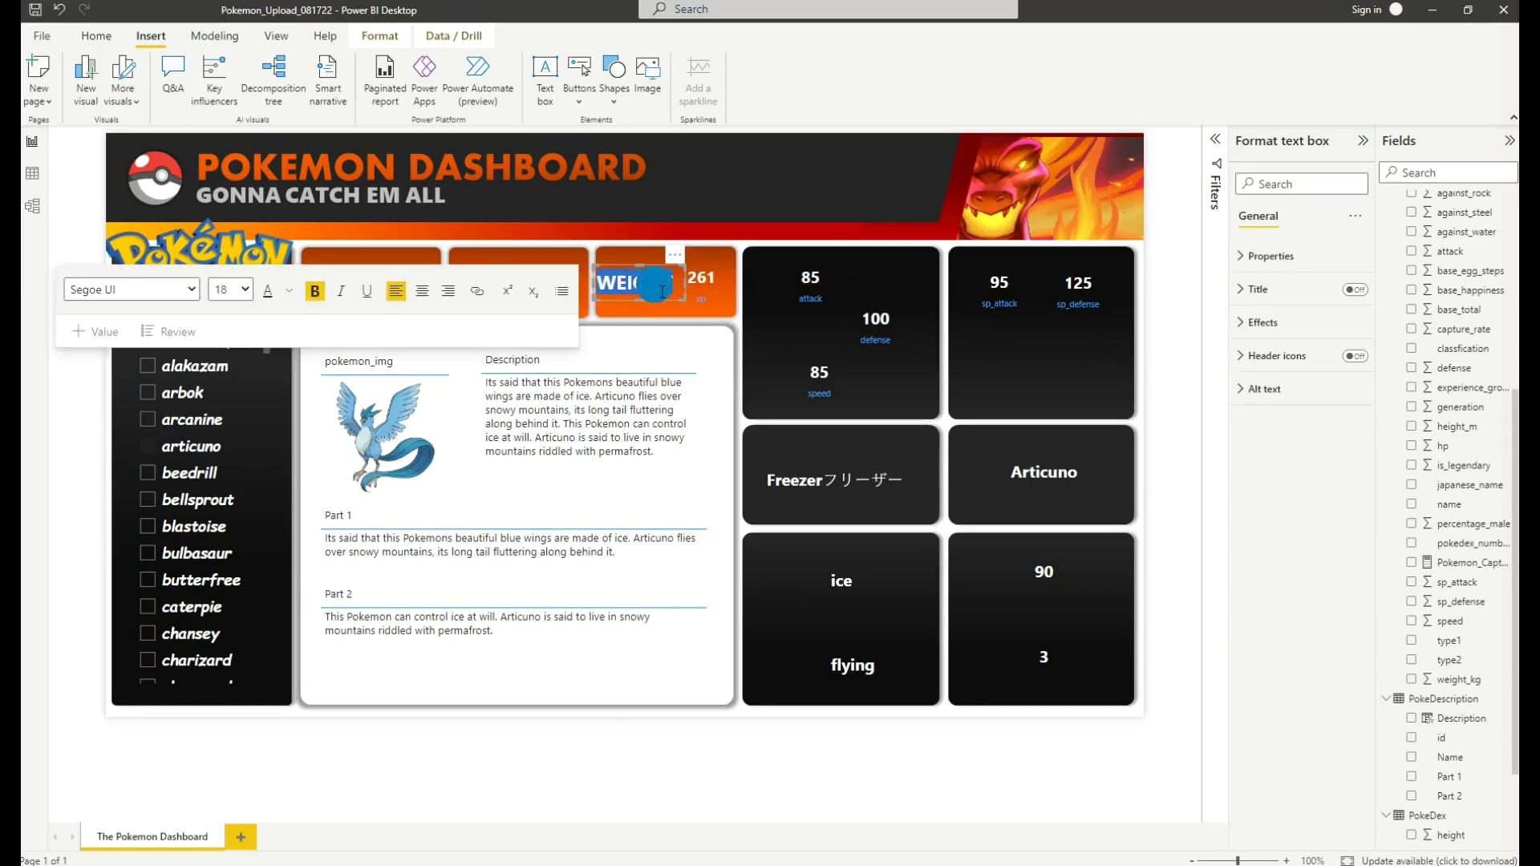
pyautogui.write('XP')
# Step: Insert a rectangle shape and shrink it into a thin bar beneath the HEIGHT label
pyautogui.click(614, 80)
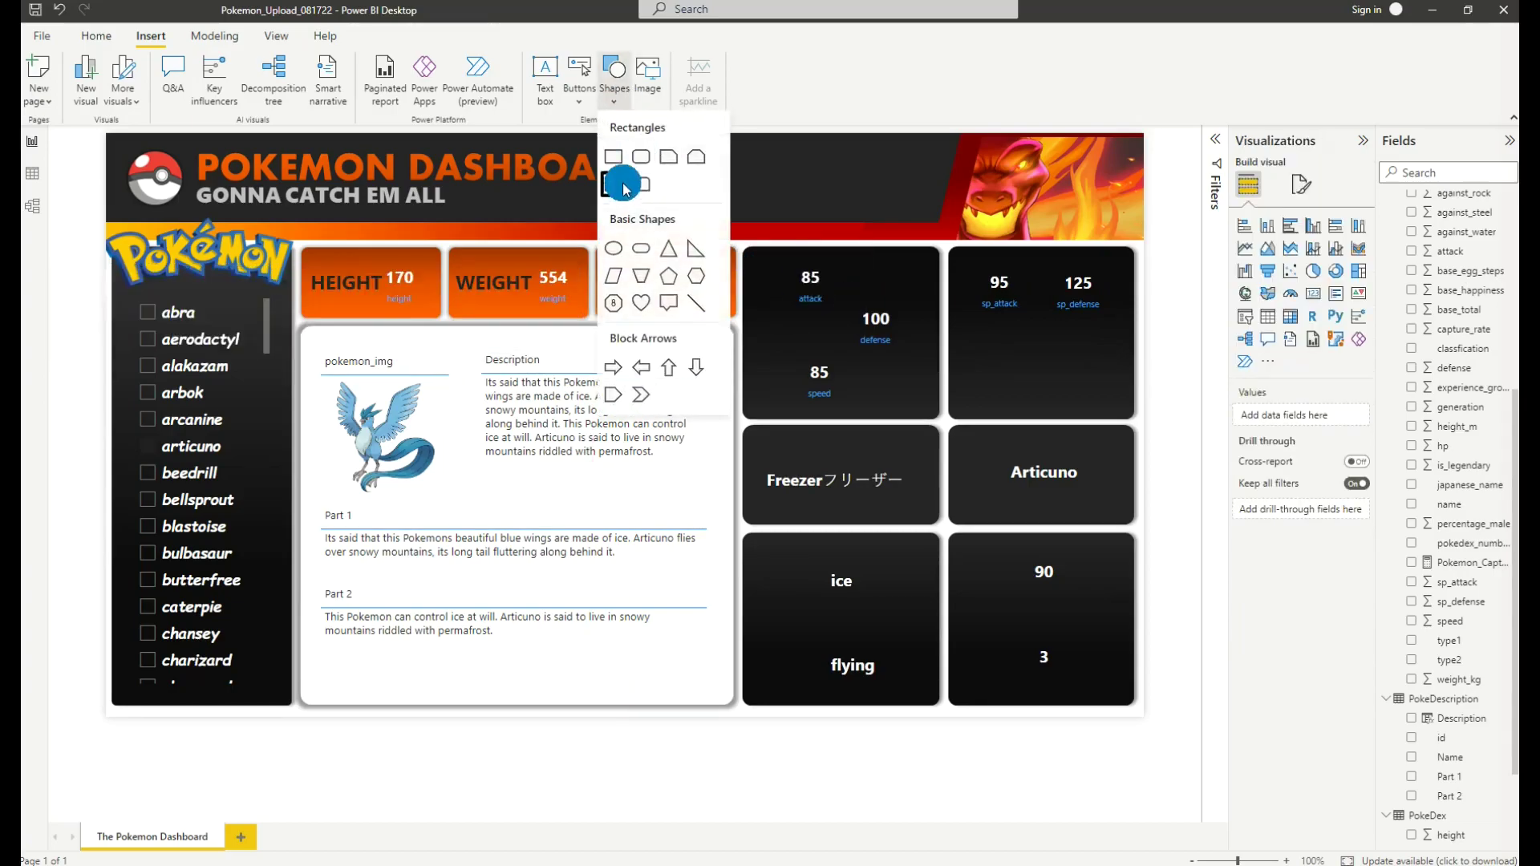
pyautogui.click(617, 164)
pyautogui.moveTo(263, 360); pyautogui.dragTo(413, 495)
pyautogui.moveTo(444, 685); pyautogui.dragTo(416, 313)
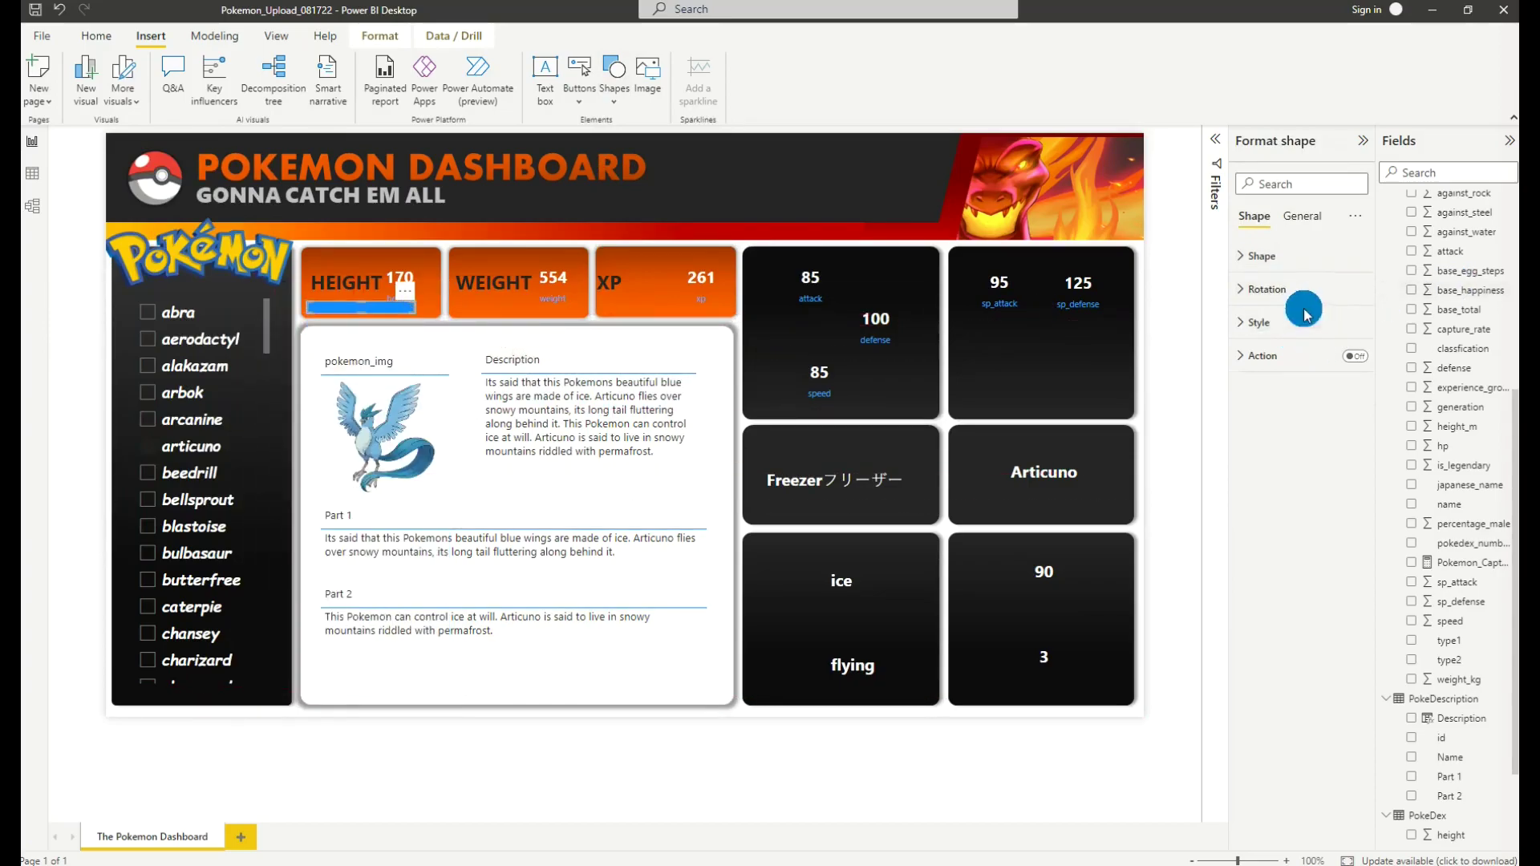
# Step: Fill the bar beneath the HEIGHT label with the custom dark red #B02807
pyautogui.click(1290, 321)
pyautogui.click(1266, 395)
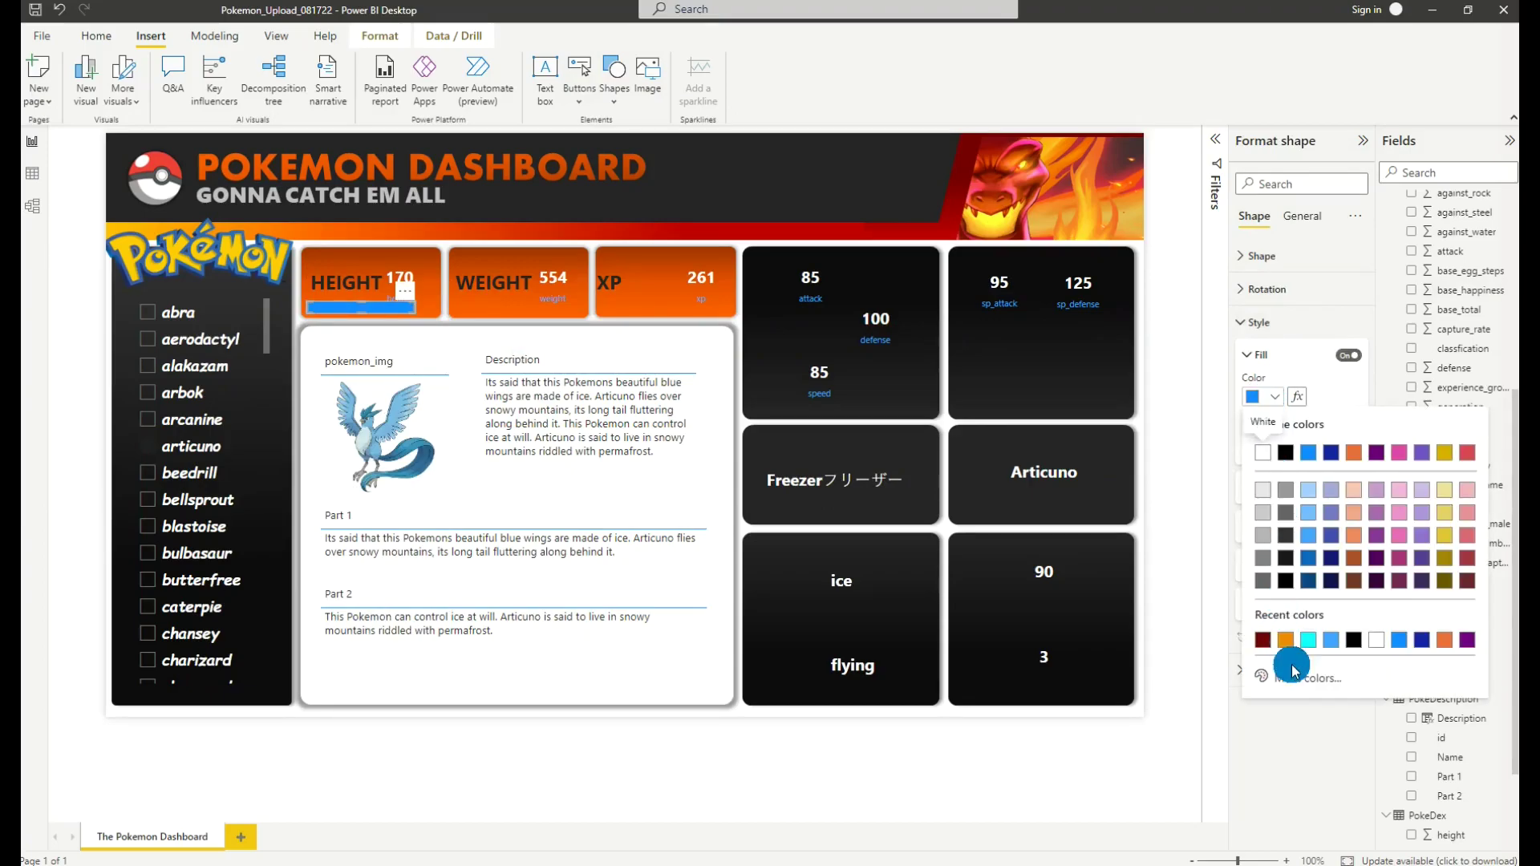
pyautogui.click(1312, 679)
pyautogui.click(1264, 615)
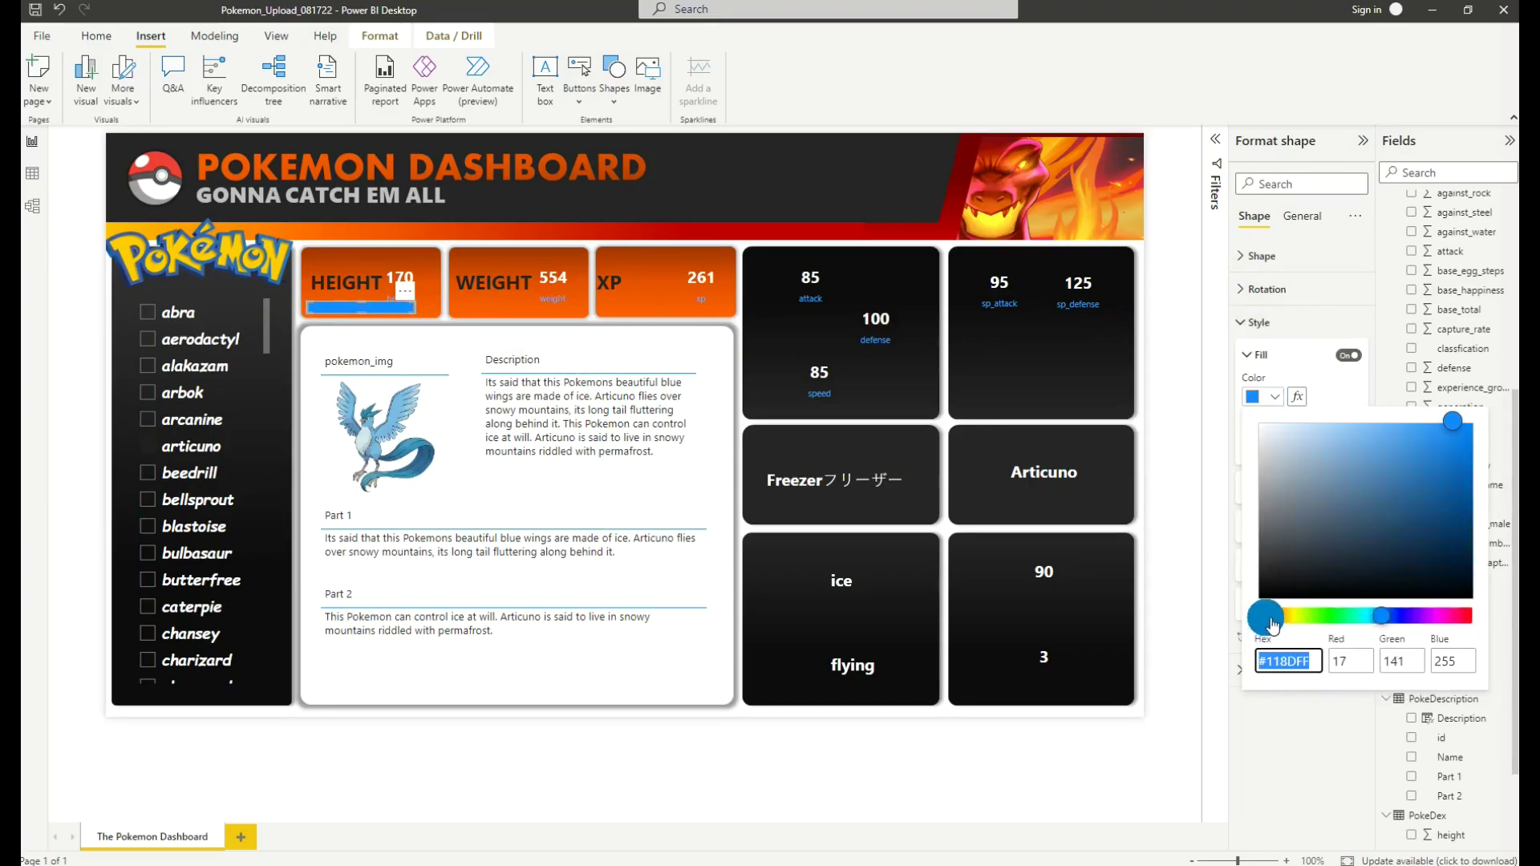
pyautogui.click(1460, 523)
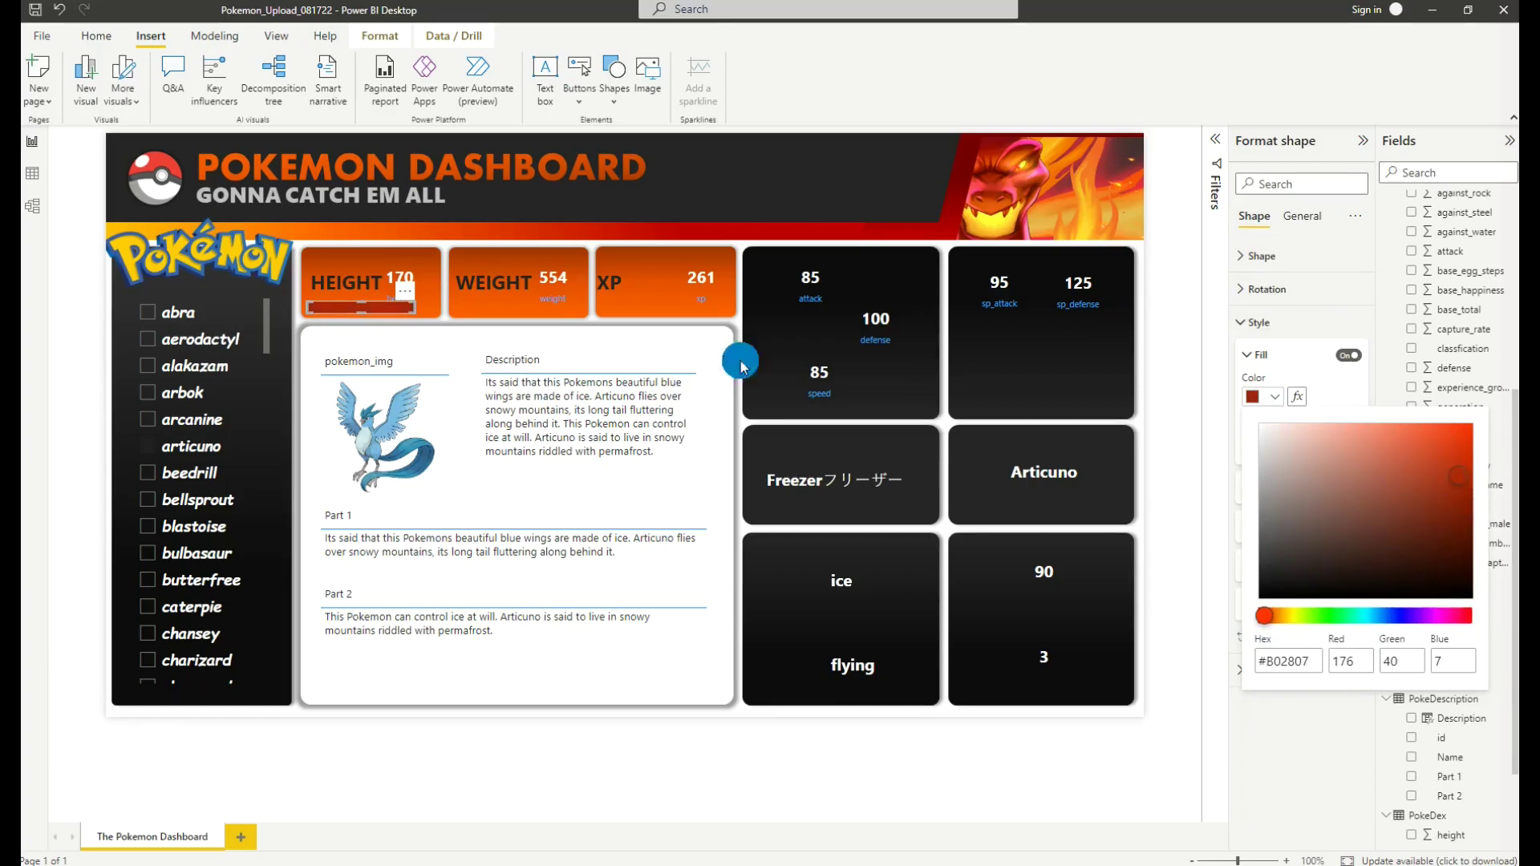
# Step: Align the dark red bar with the height tile's left edge and place copies of it beneath the WEIGHT and XP labels
pyautogui.click(385, 311)
pyautogui.click(392, 309)
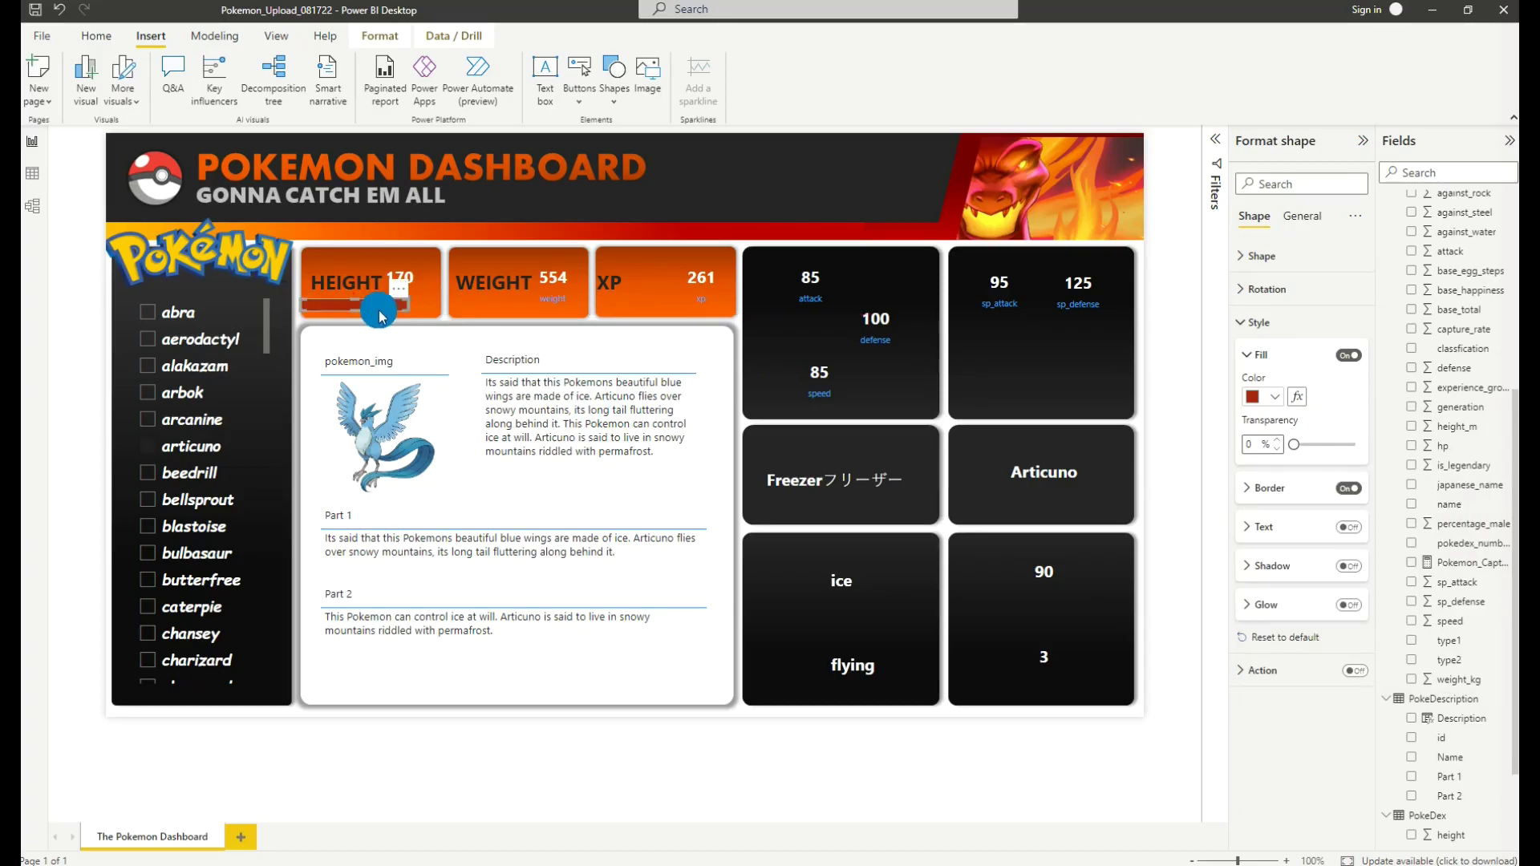
pyautogui.hotkey('ctrl', 'v')
pyautogui.moveTo(385, 313); pyautogui.dragTo(665, 301)
# Step: Turn off the category label on the height, weight and xp cards together
pyautogui.click(702, 280)
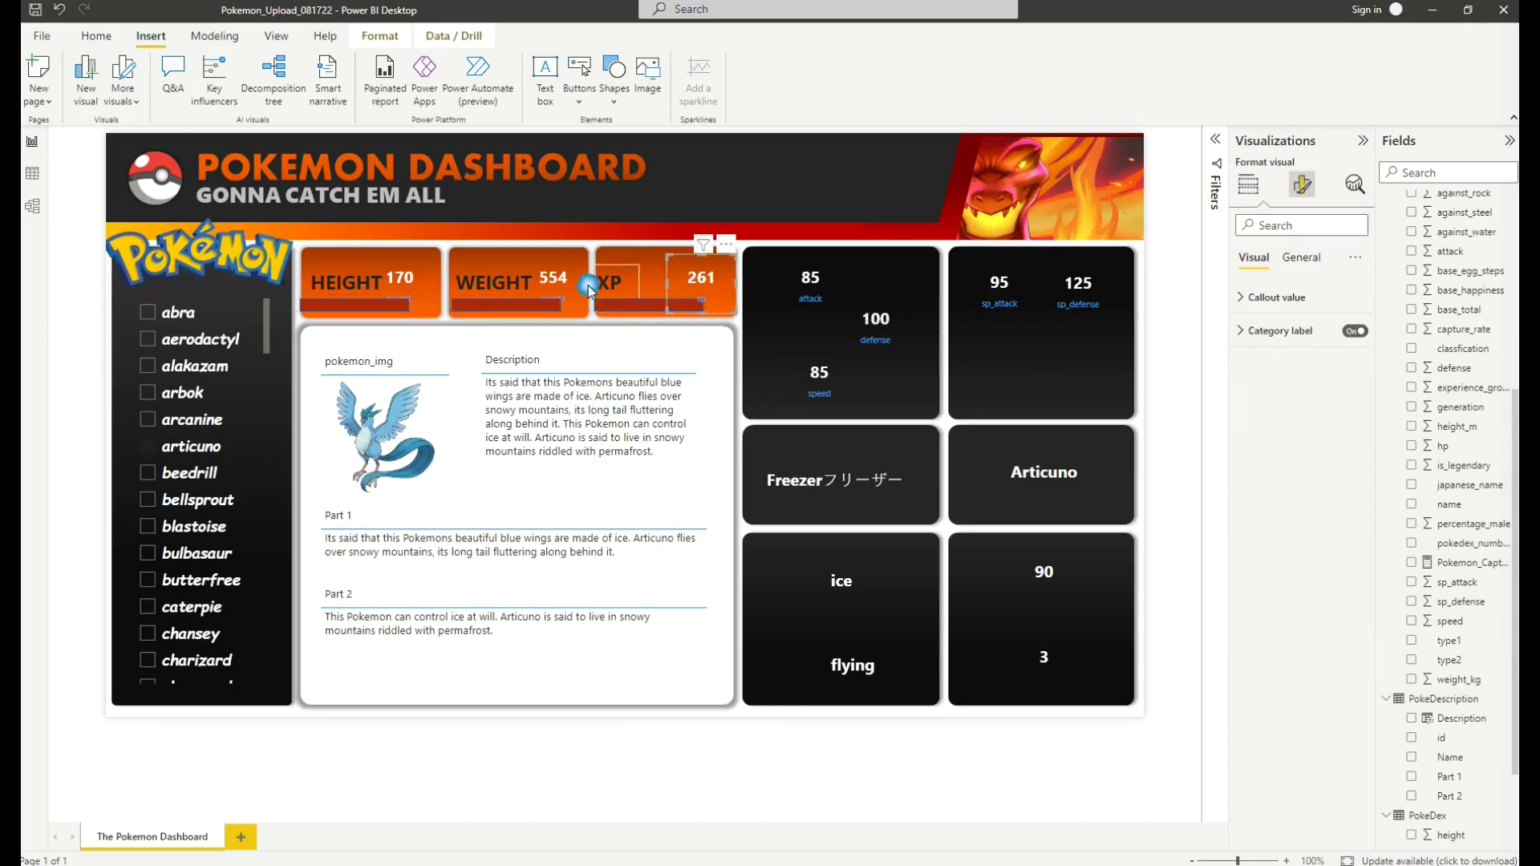
pyautogui.click(559, 282)
pyautogui.keyDown('ctrl'); pyautogui.click(403, 272); pyautogui.keyUp('ctrl')
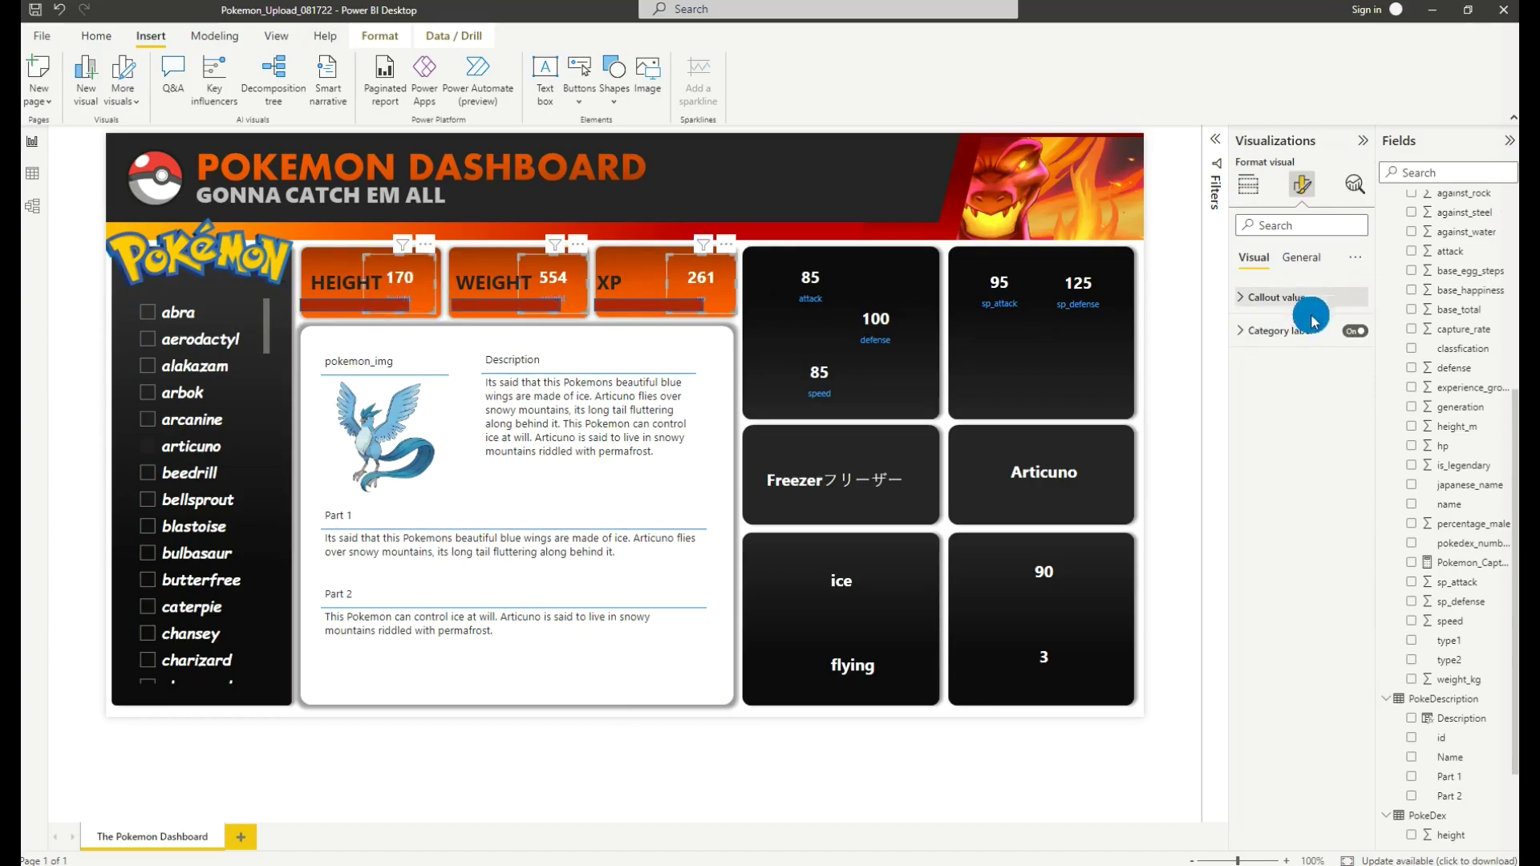
pyautogui.click(1347, 337)
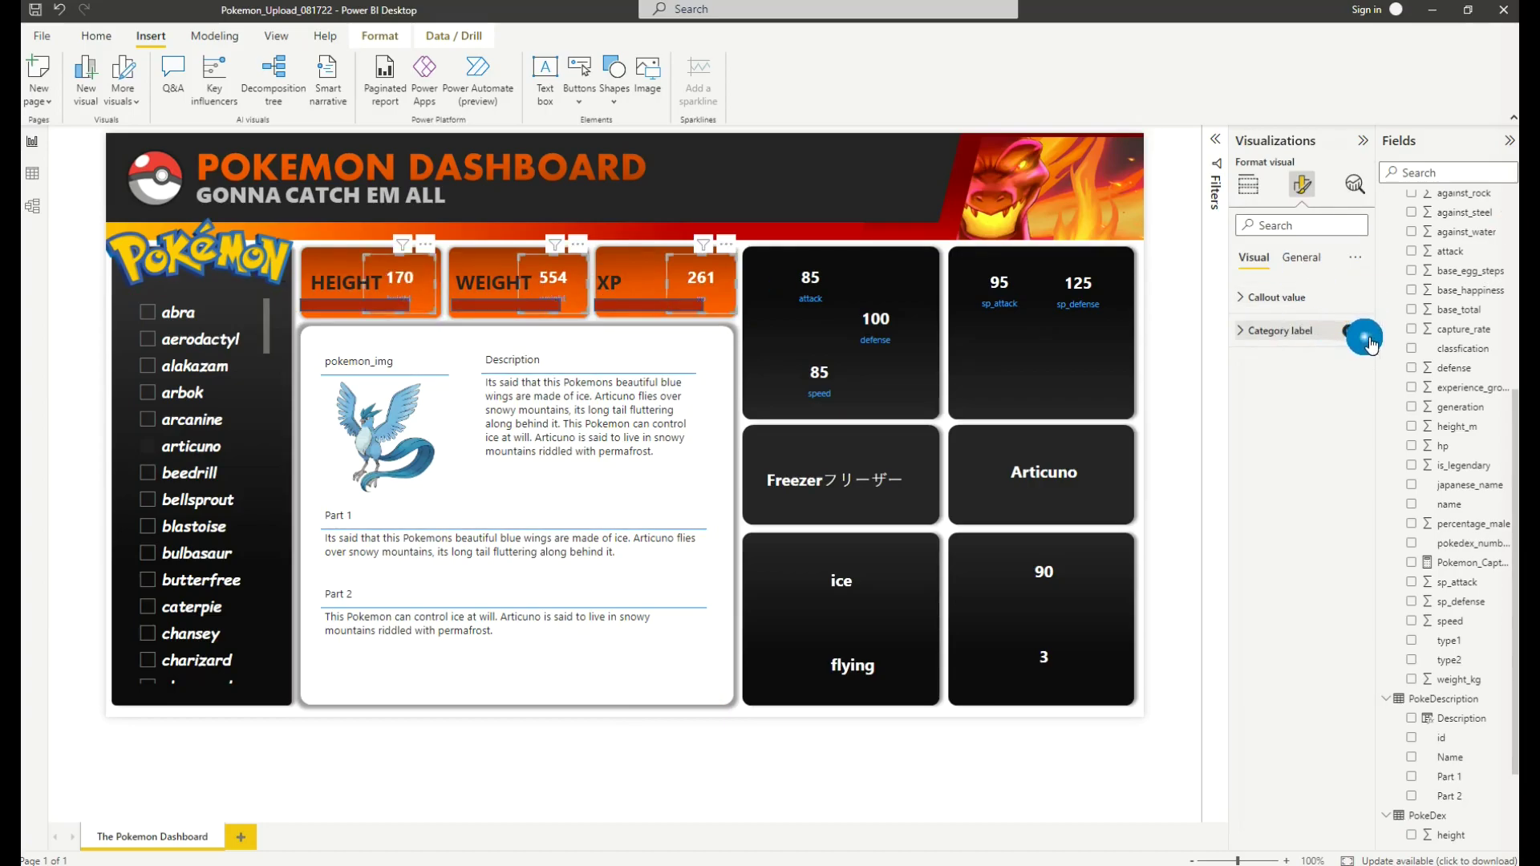
# Step: Shorten the xp, weight and height cards so their values sit higher above the dark red bars
pyautogui.click(718, 309)
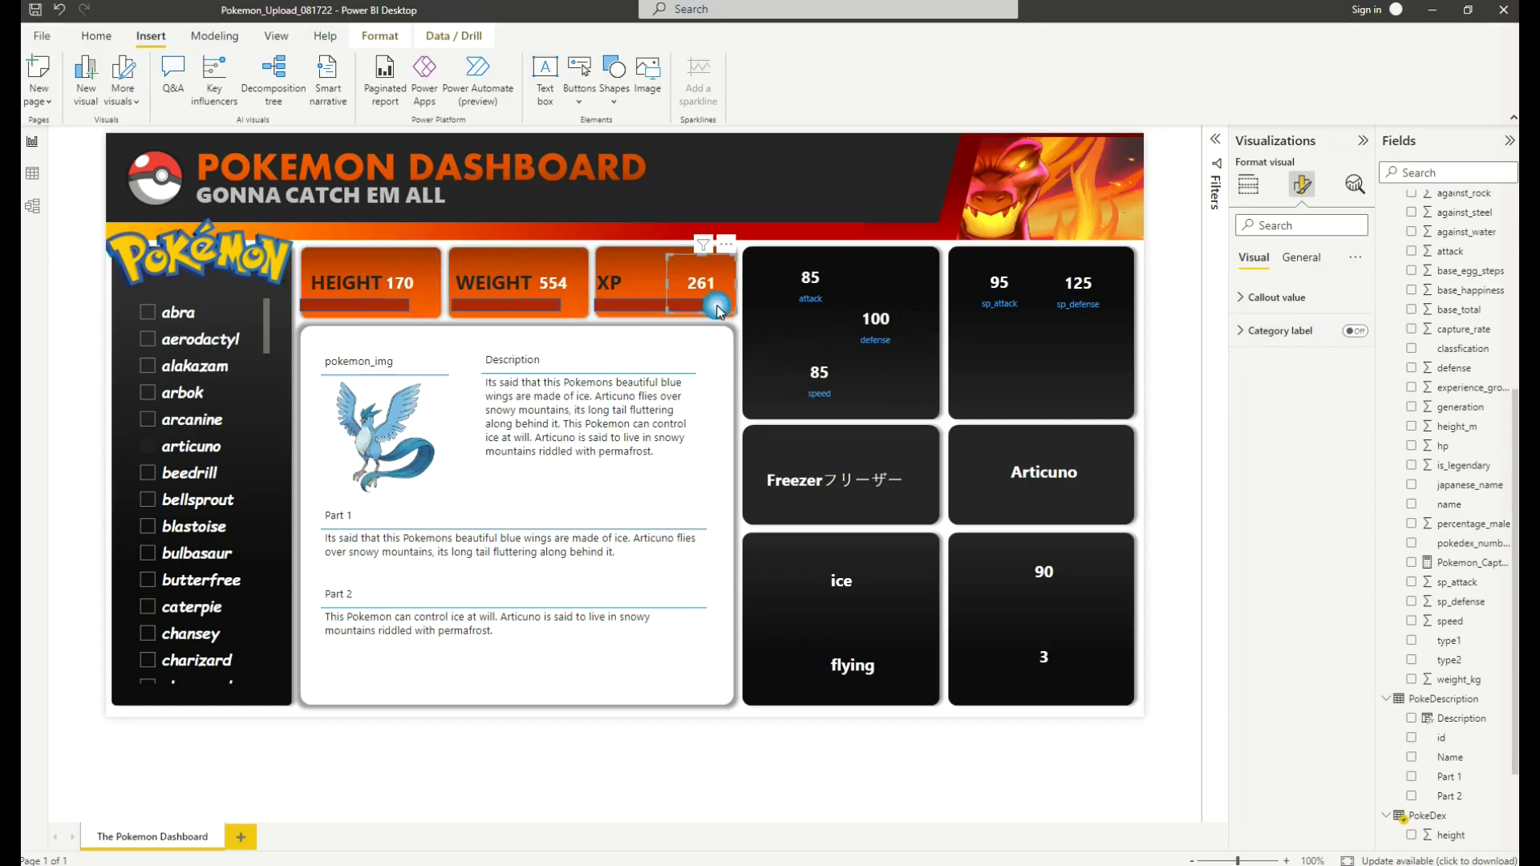
pyautogui.moveTo(705, 313); pyautogui.dragTo(705, 285)
pyautogui.click(559, 287)
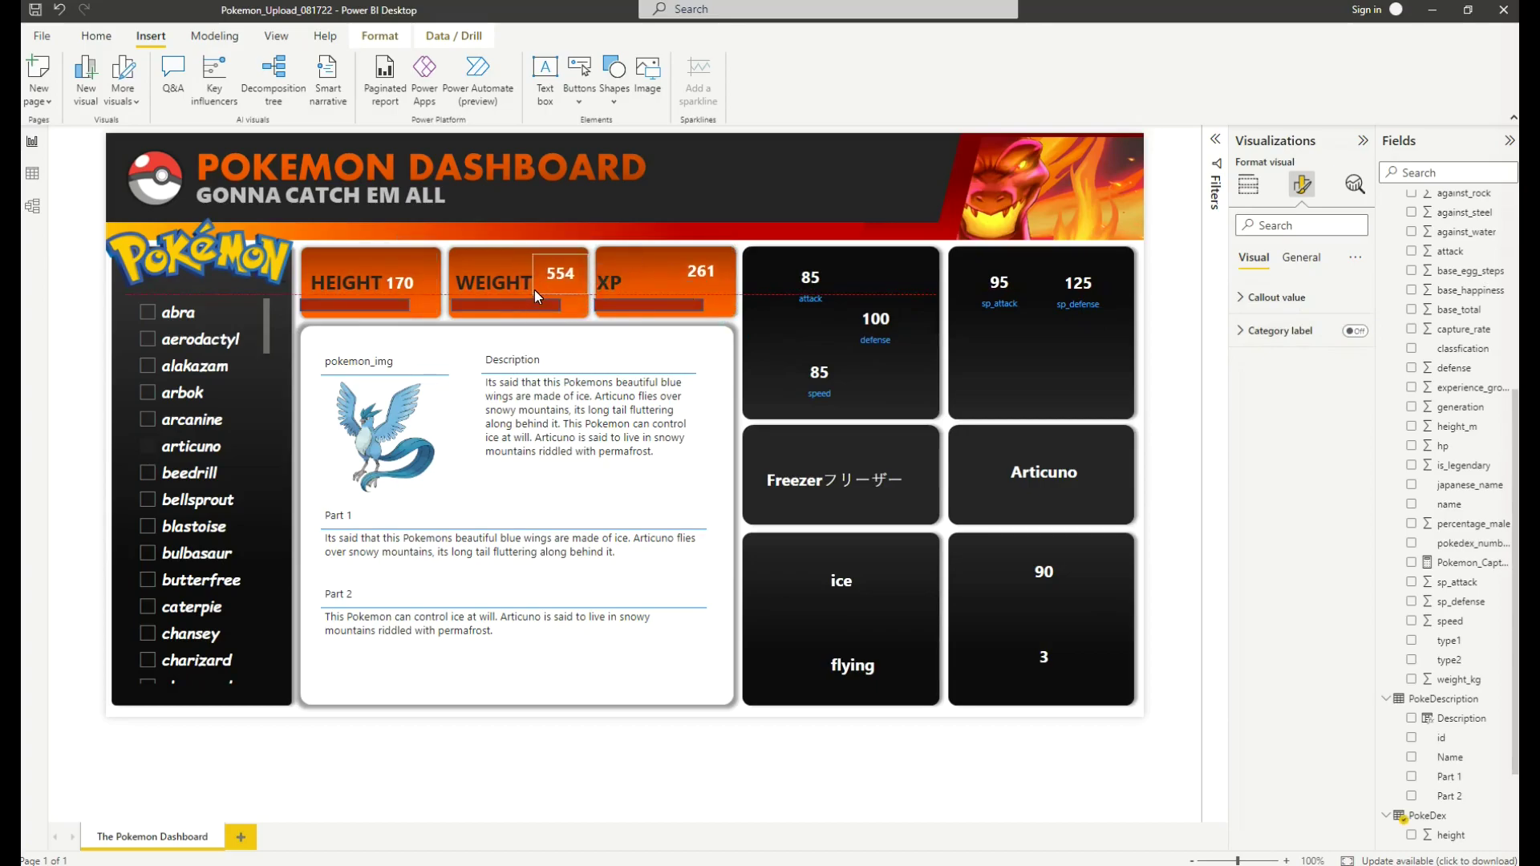
pyautogui.click(374, 308)
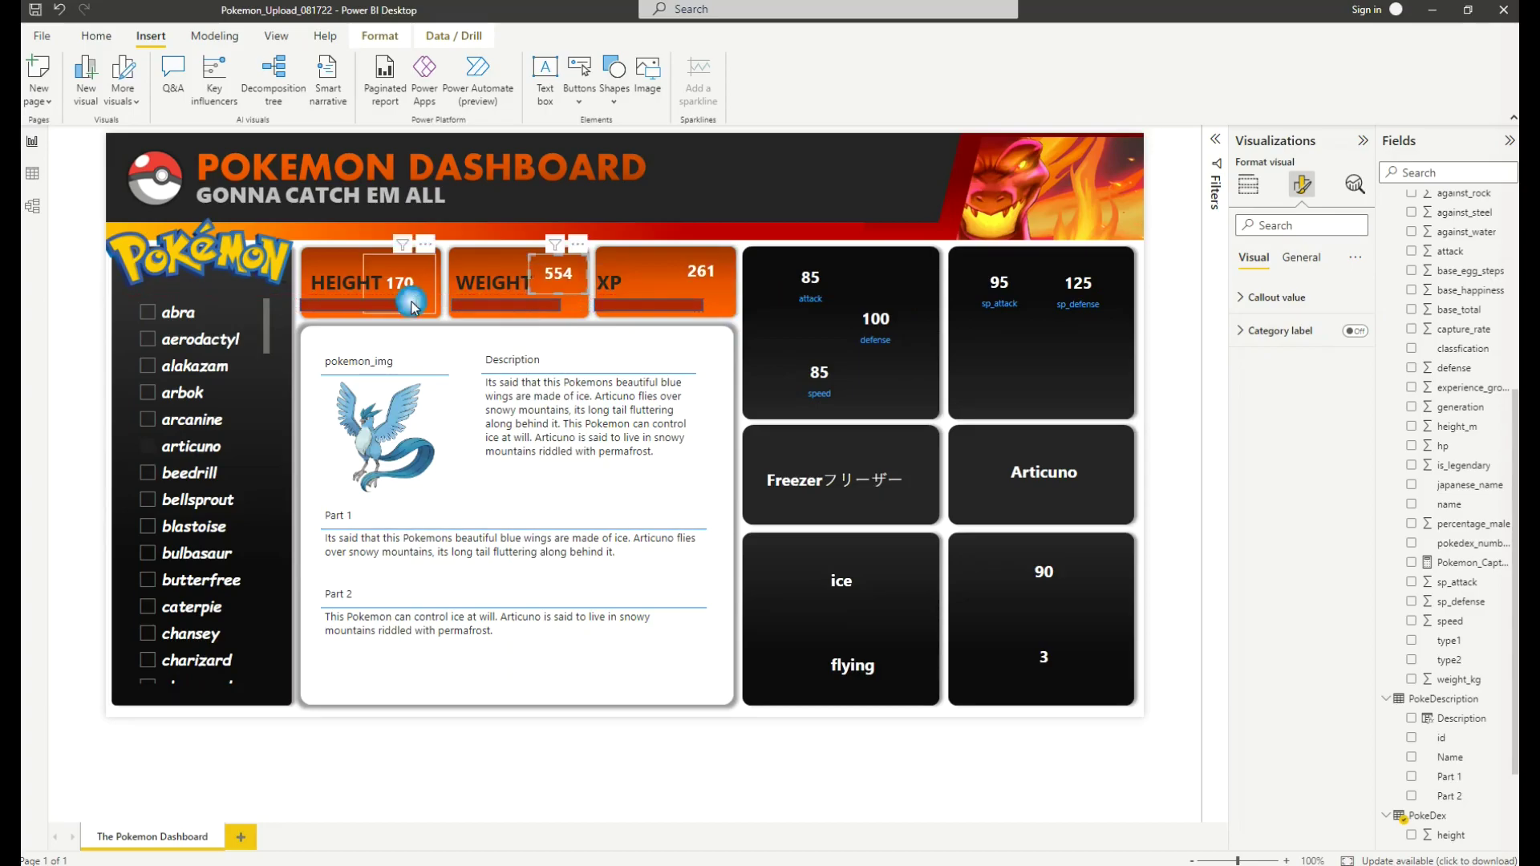
pyautogui.moveTo(372, 319); pyautogui.dragTo(411, 291)
# Step: Adjust the HEIGHT and WEIGHT labels within their orange tiles and narrow the HEIGHT text box to fit its text
pyautogui.click(318, 268)
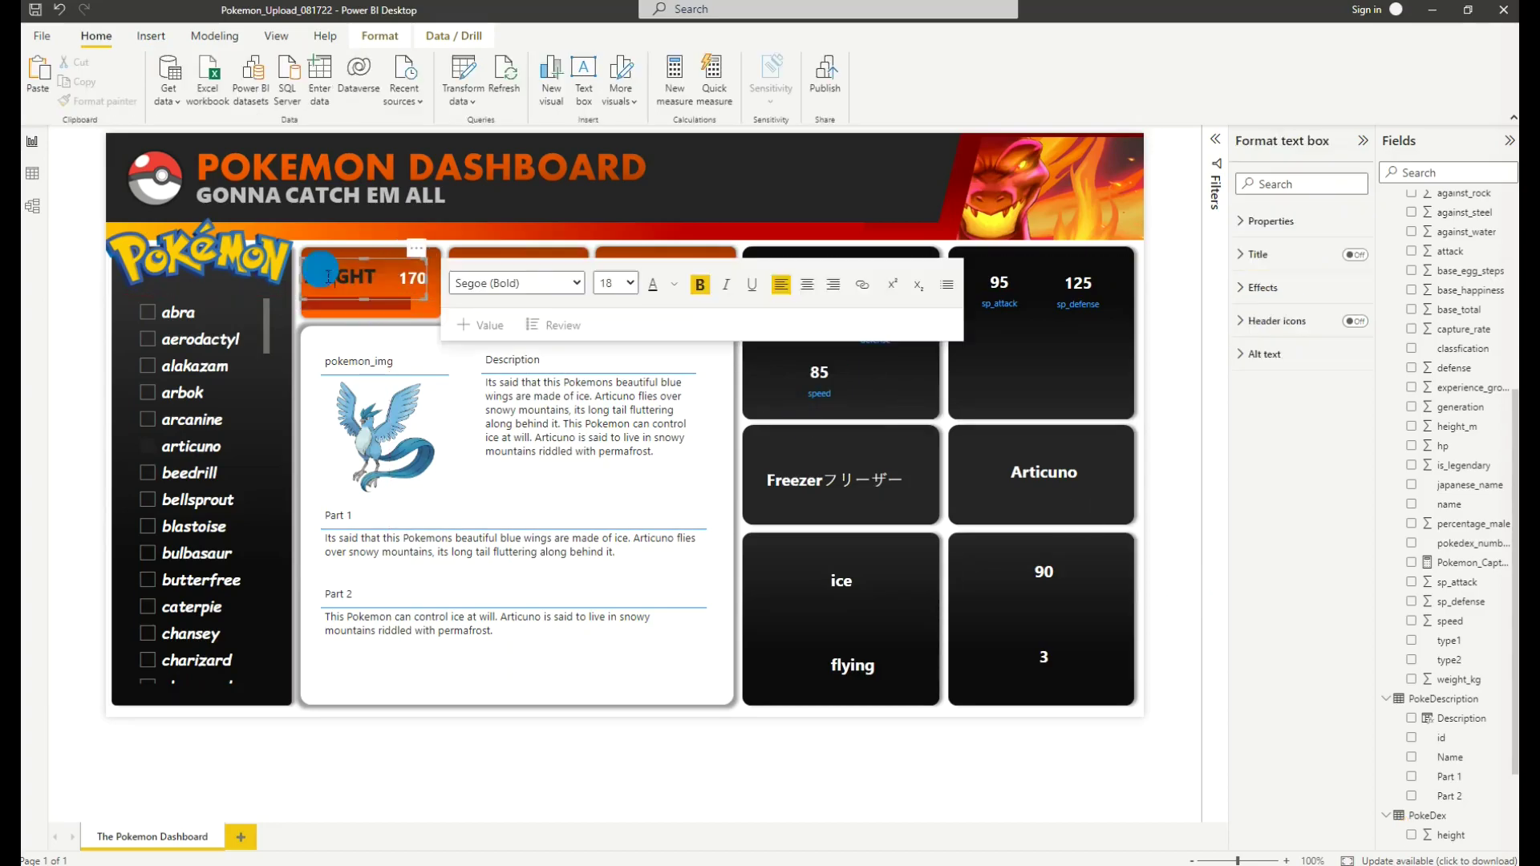
pyautogui.press('Right')
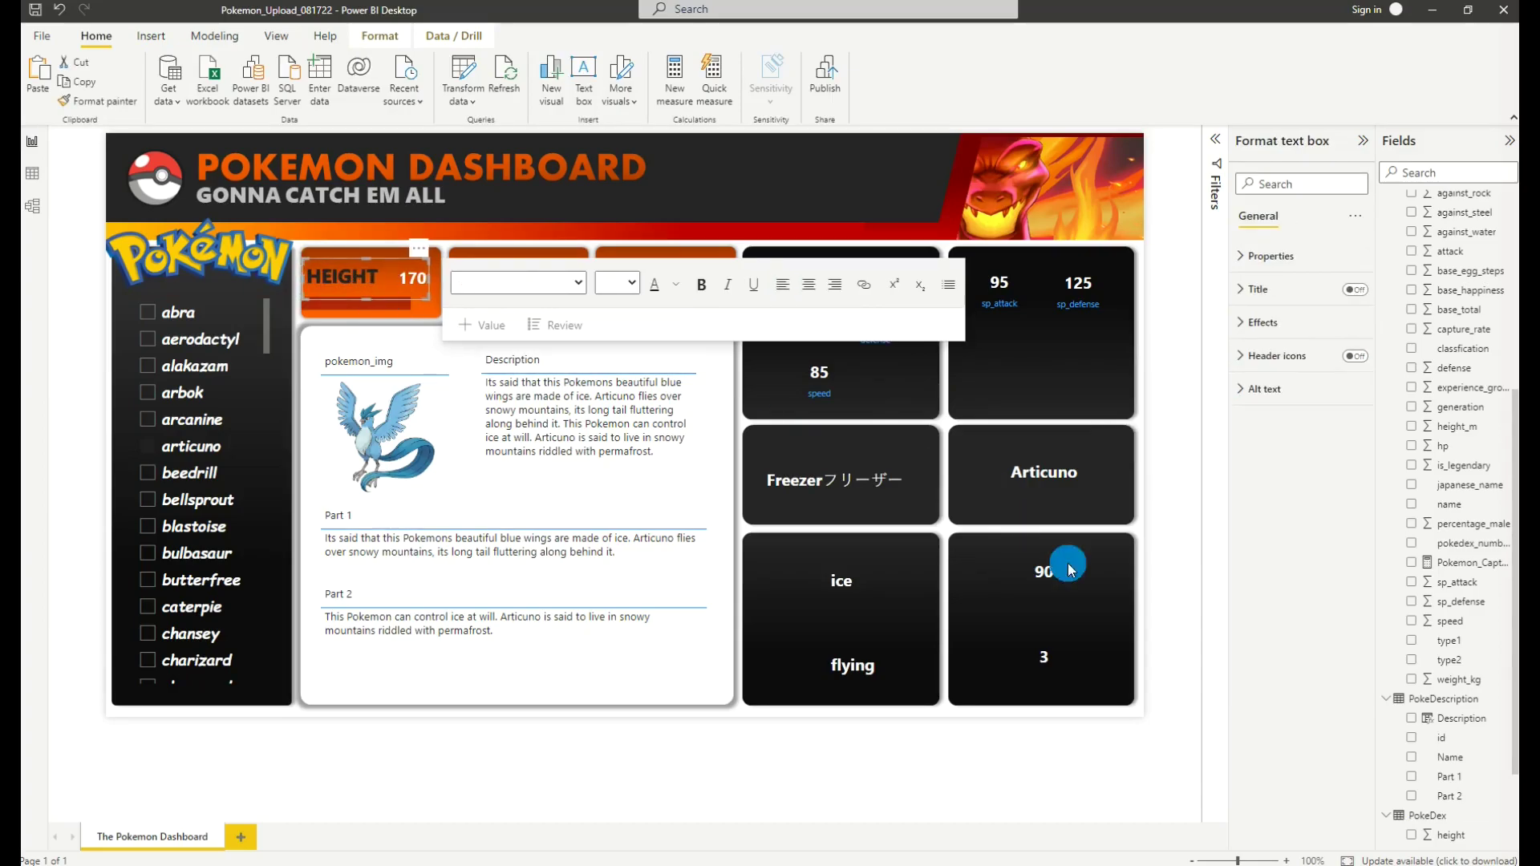
pyautogui.click(1139, 600)
pyautogui.click(506, 282)
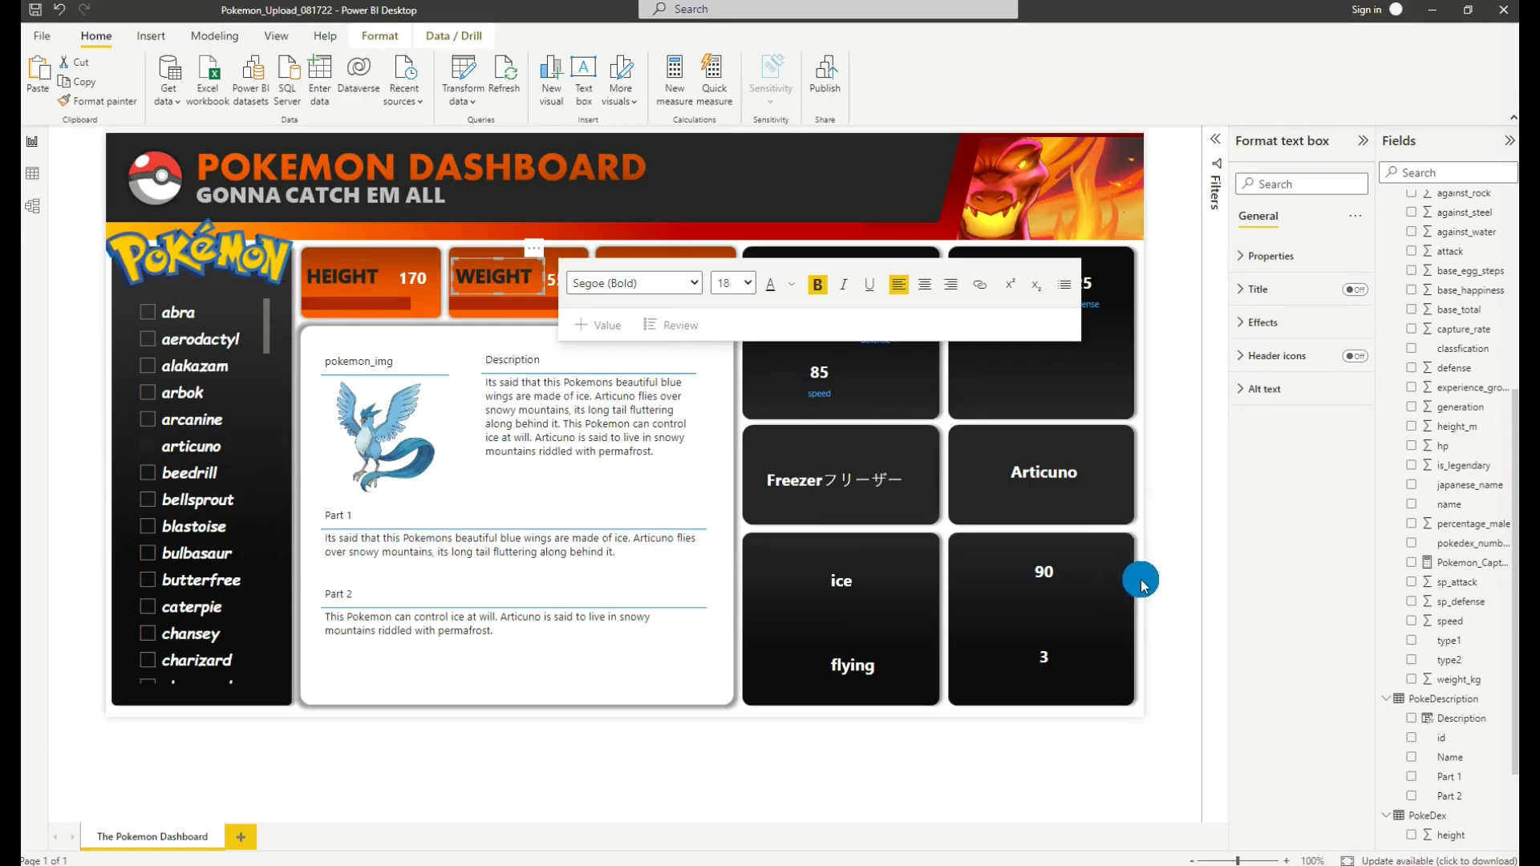
pyautogui.click(452, 265)
pyautogui.click(1167, 639)
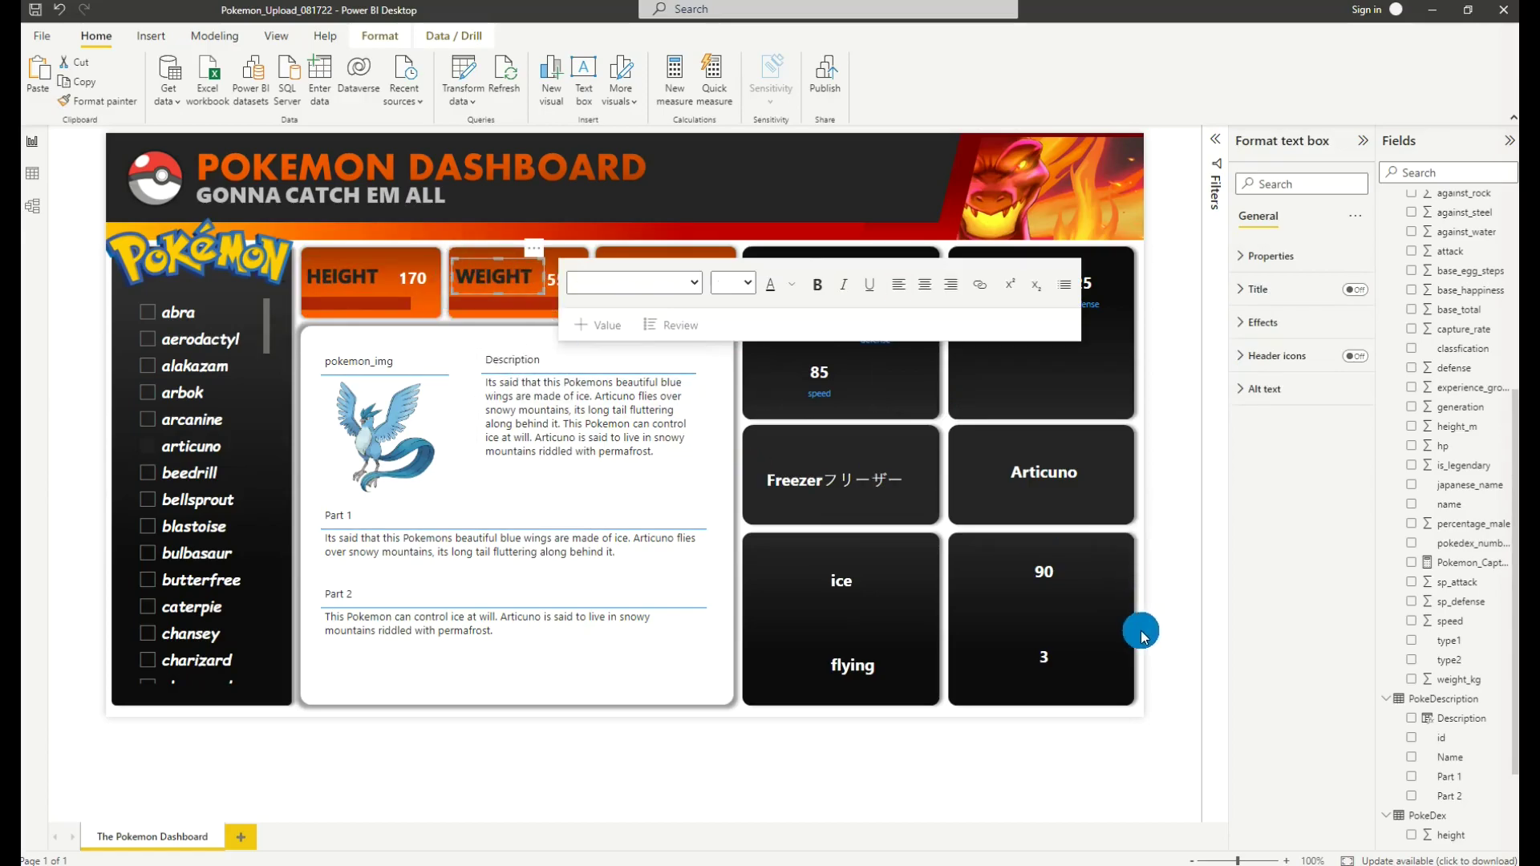
pyautogui.click(421, 291)
pyautogui.moveTo(429, 284); pyautogui.dragTo(389, 281)
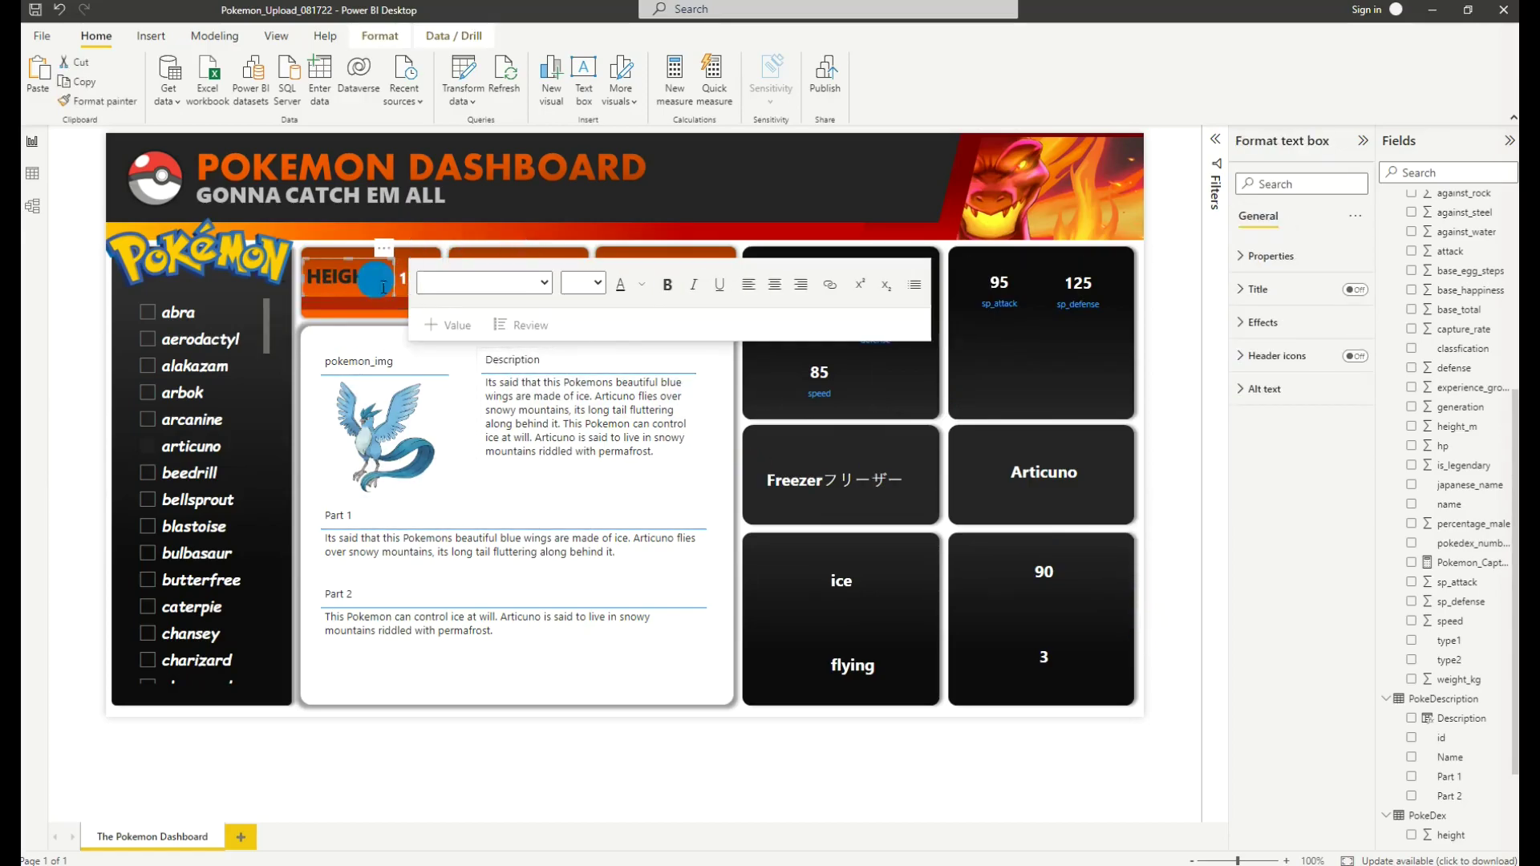
# Step: Set the callout value font size of the height, weight and xp cards together to 25
pyautogui.click(409, 280)
pyautogui.keyDown('ctrl'); pyautogui.click(559, 295); pyautogui.keyUp('ctrl')
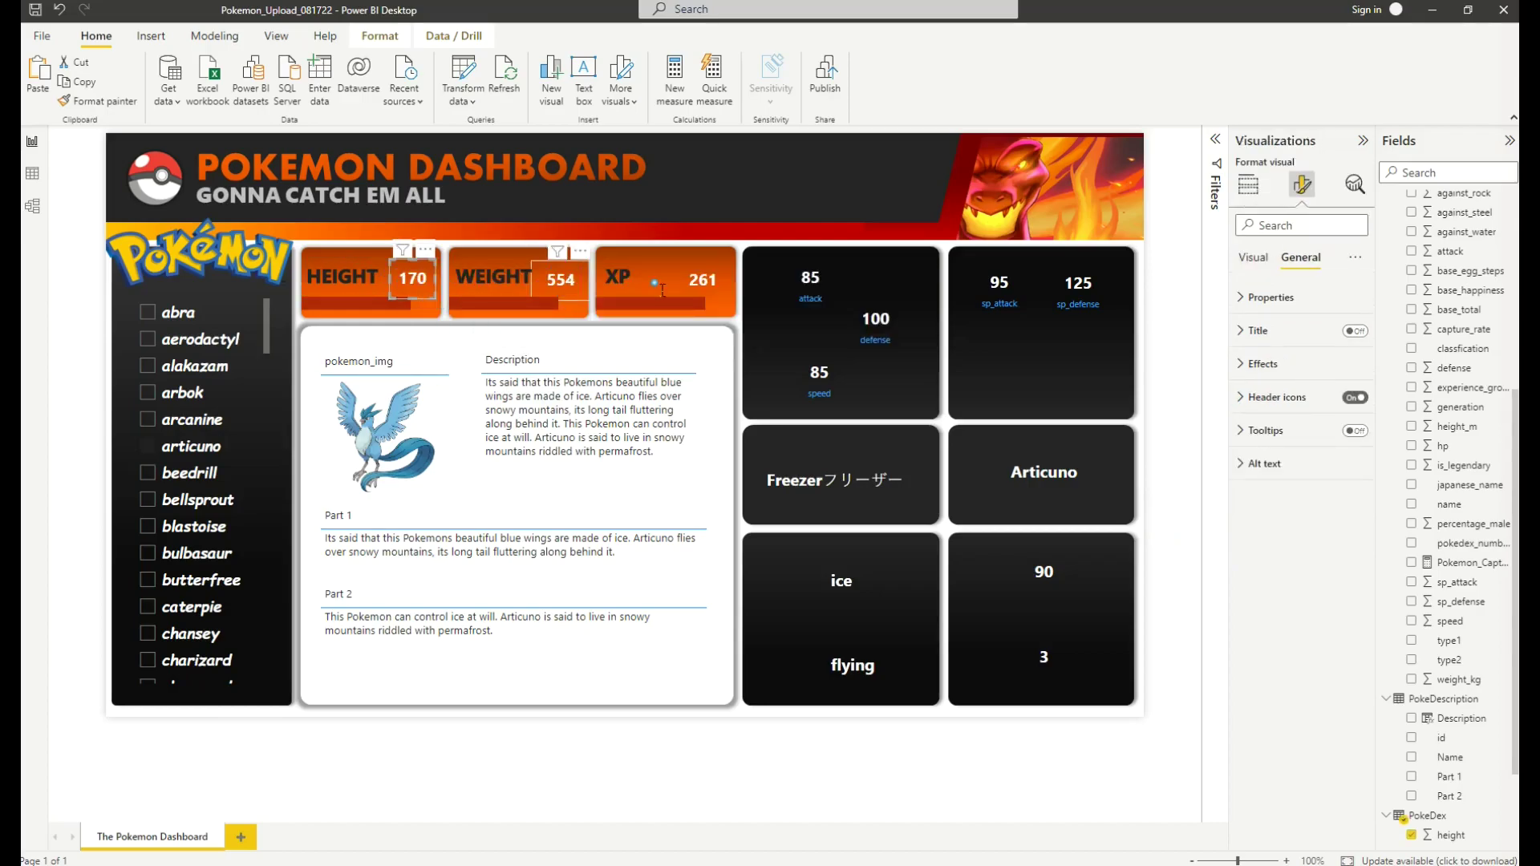
pyautogui.keyDown('ctrl'); pyautogui.click(702, 280); pyautogui.keyUp('ctrl')
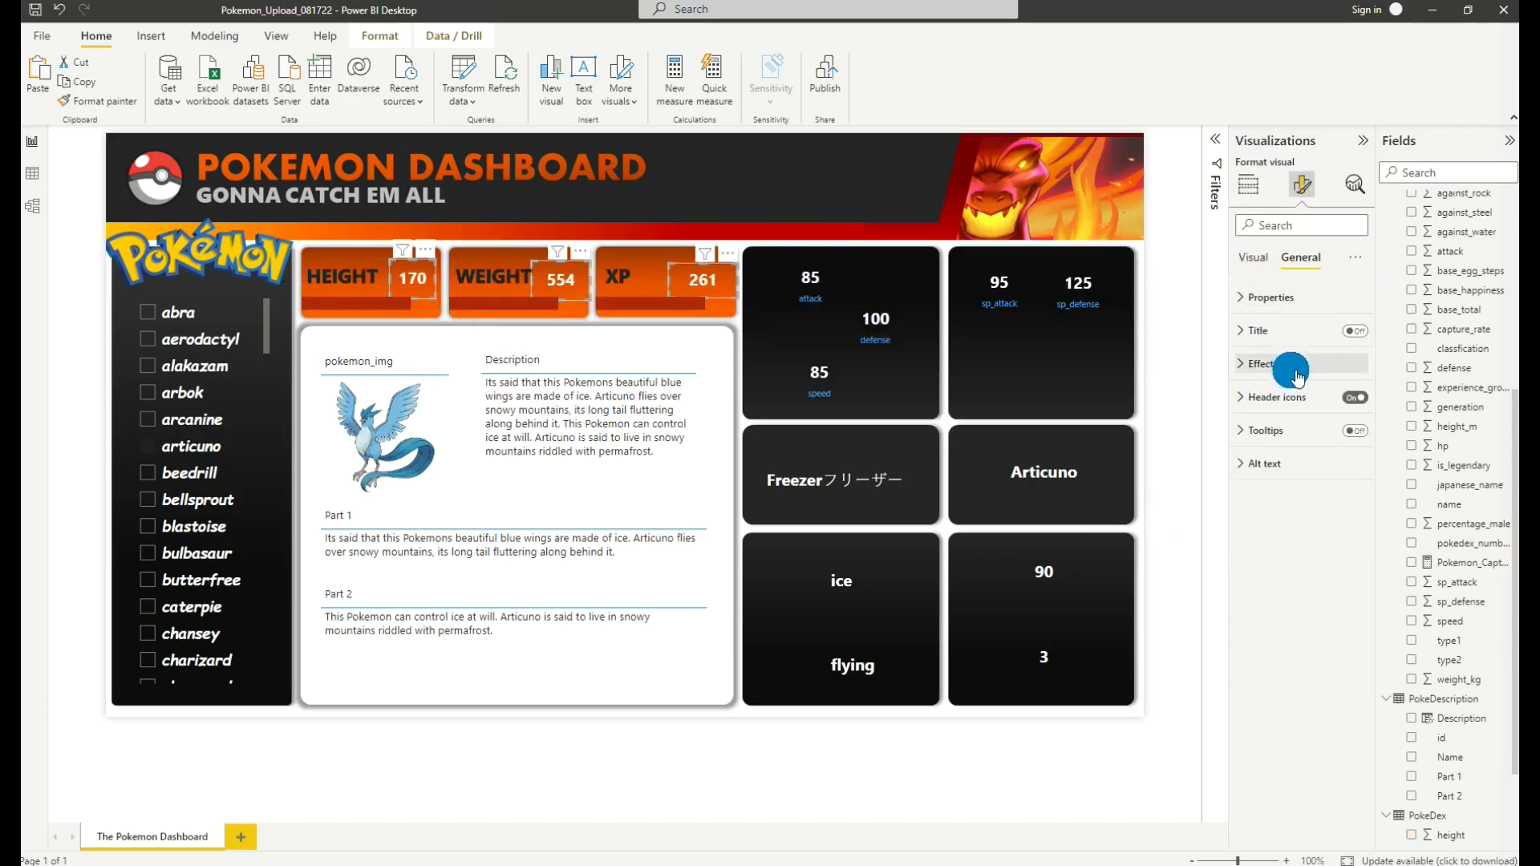
pyautogui.click(1251, 273)
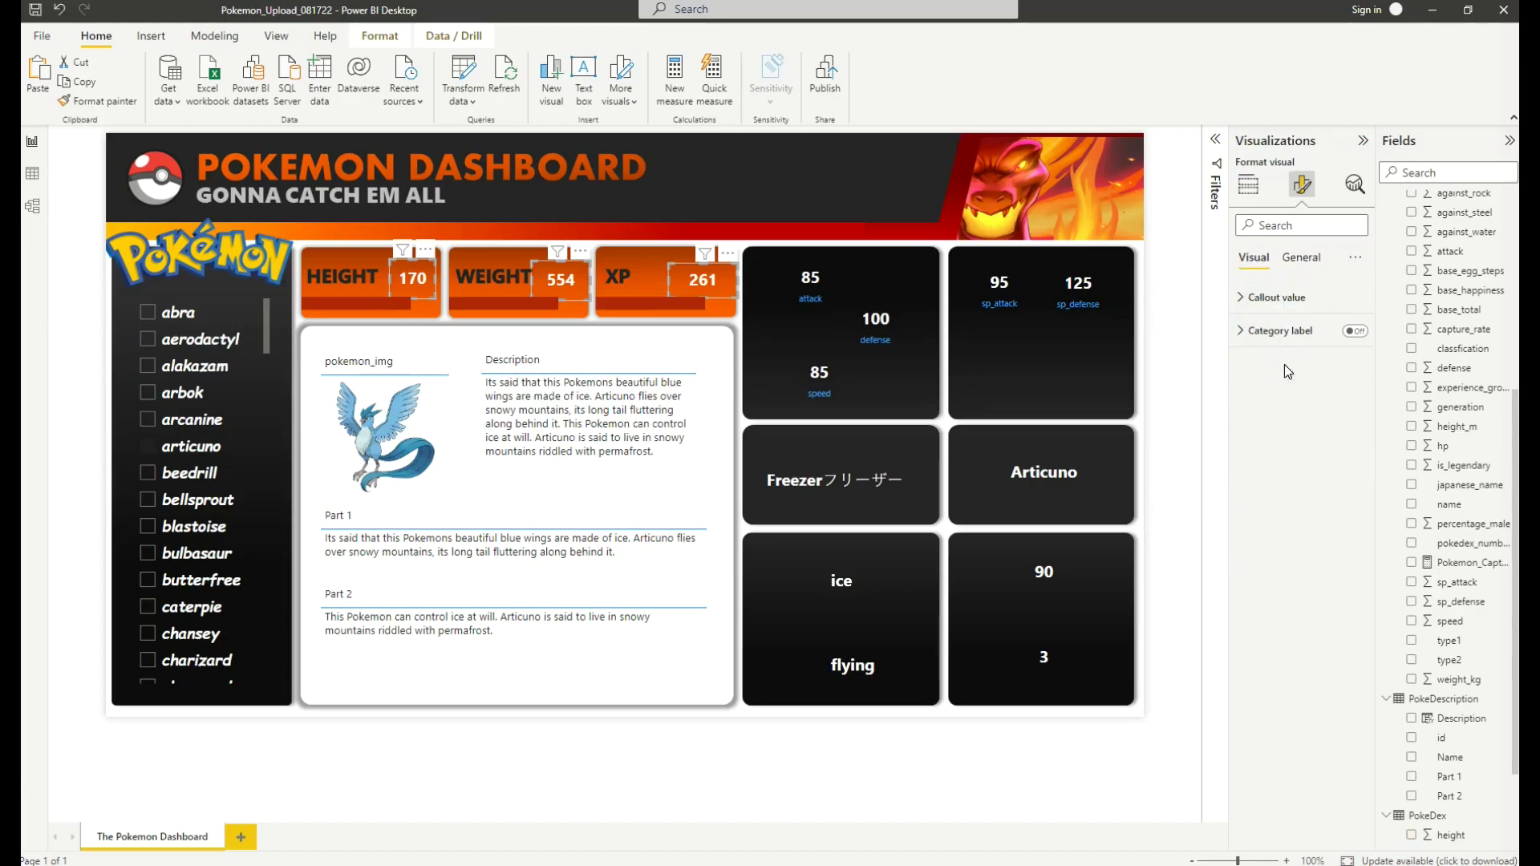
pyautogui.click(1276, 296)
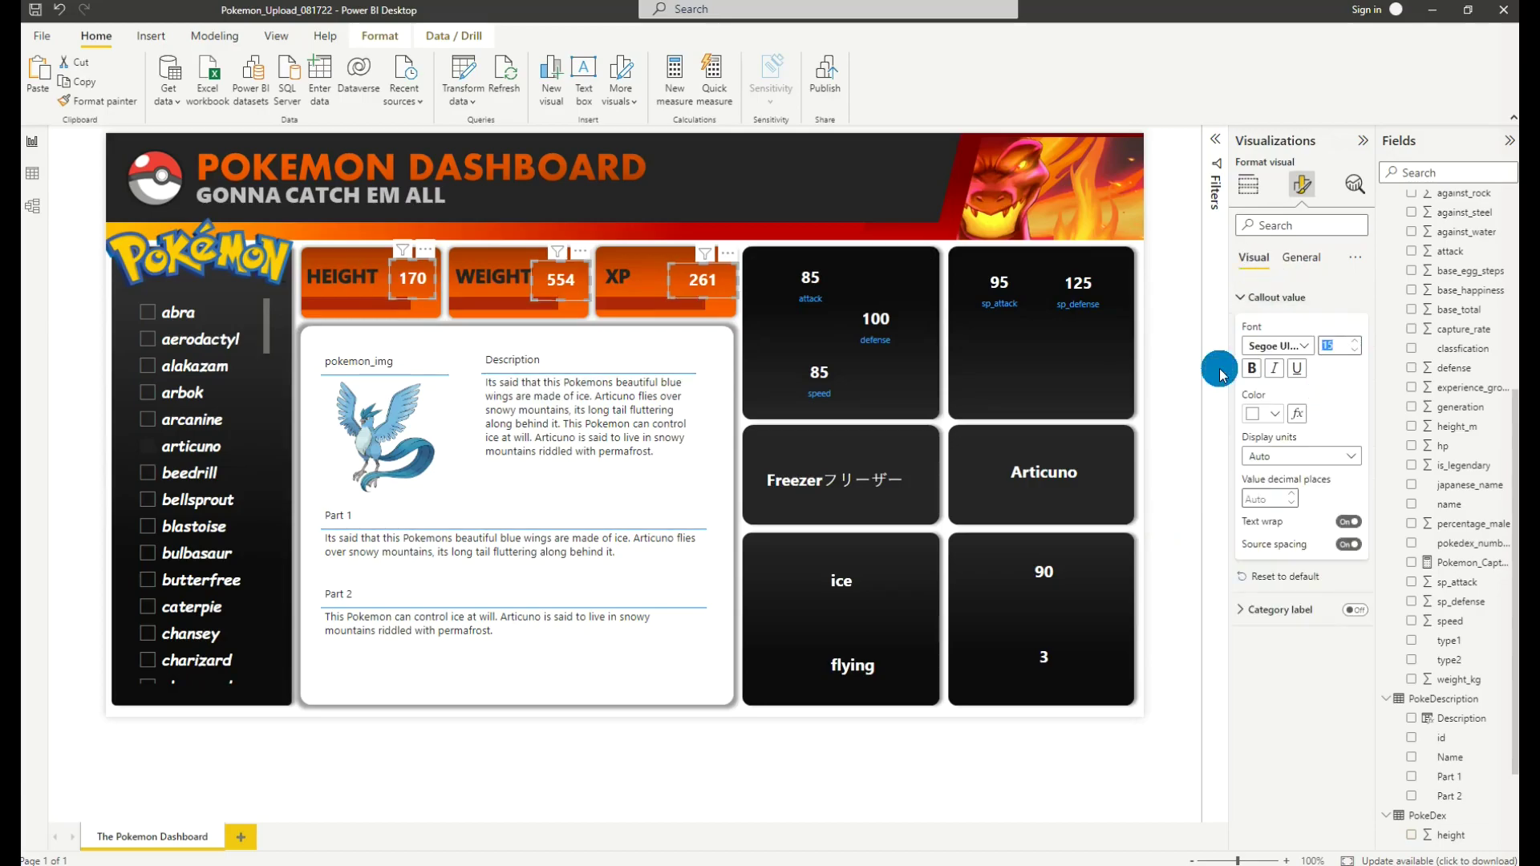
pyautogui.write('5')
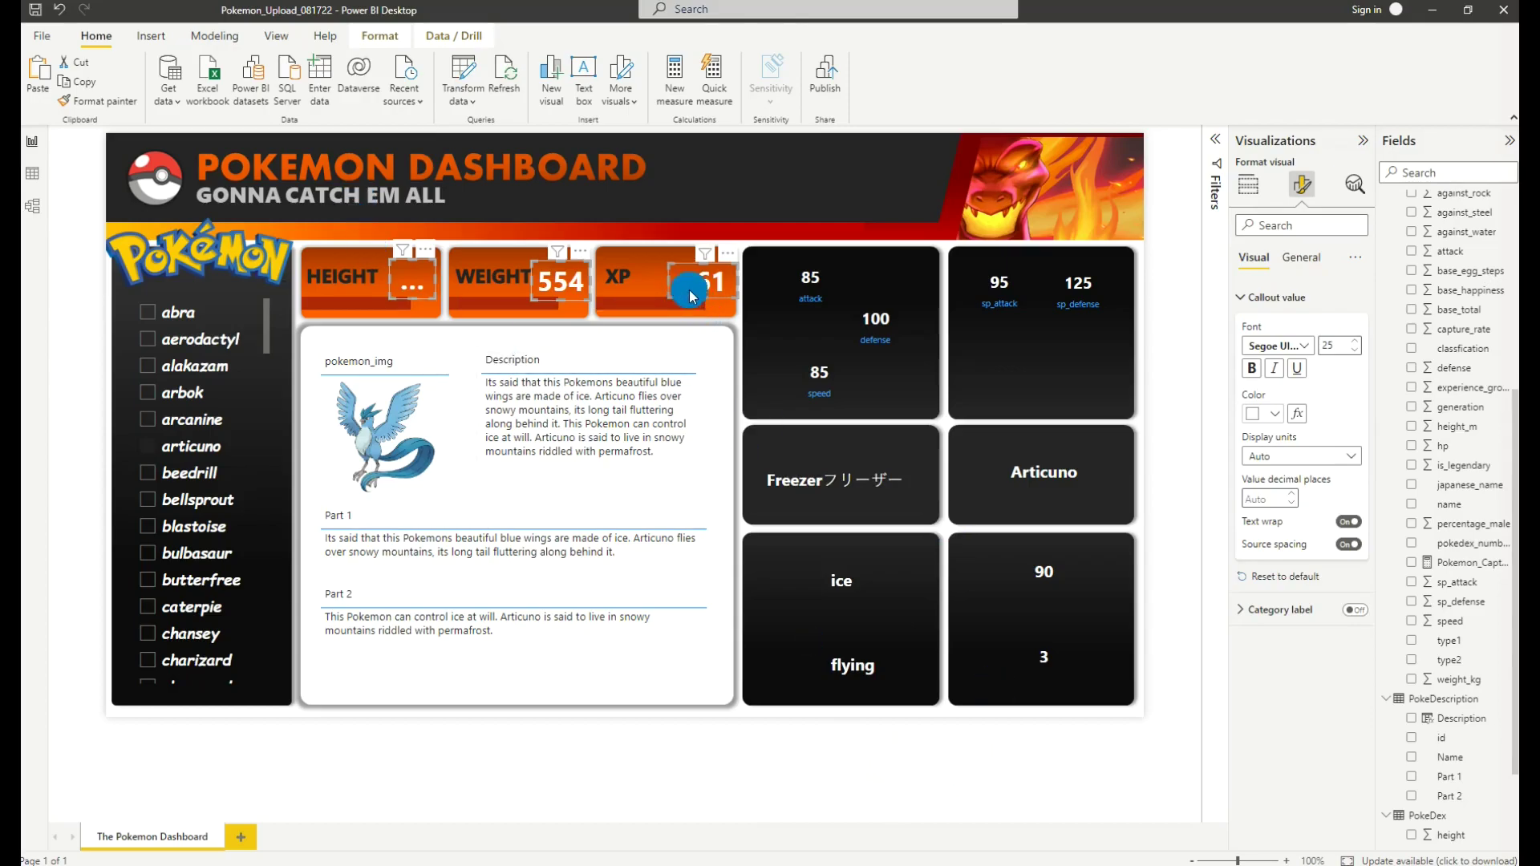
# Step: Widen the height, weight and xp cards together to 90 so their enlarged values fit
pyautogui.click(1297, 262)
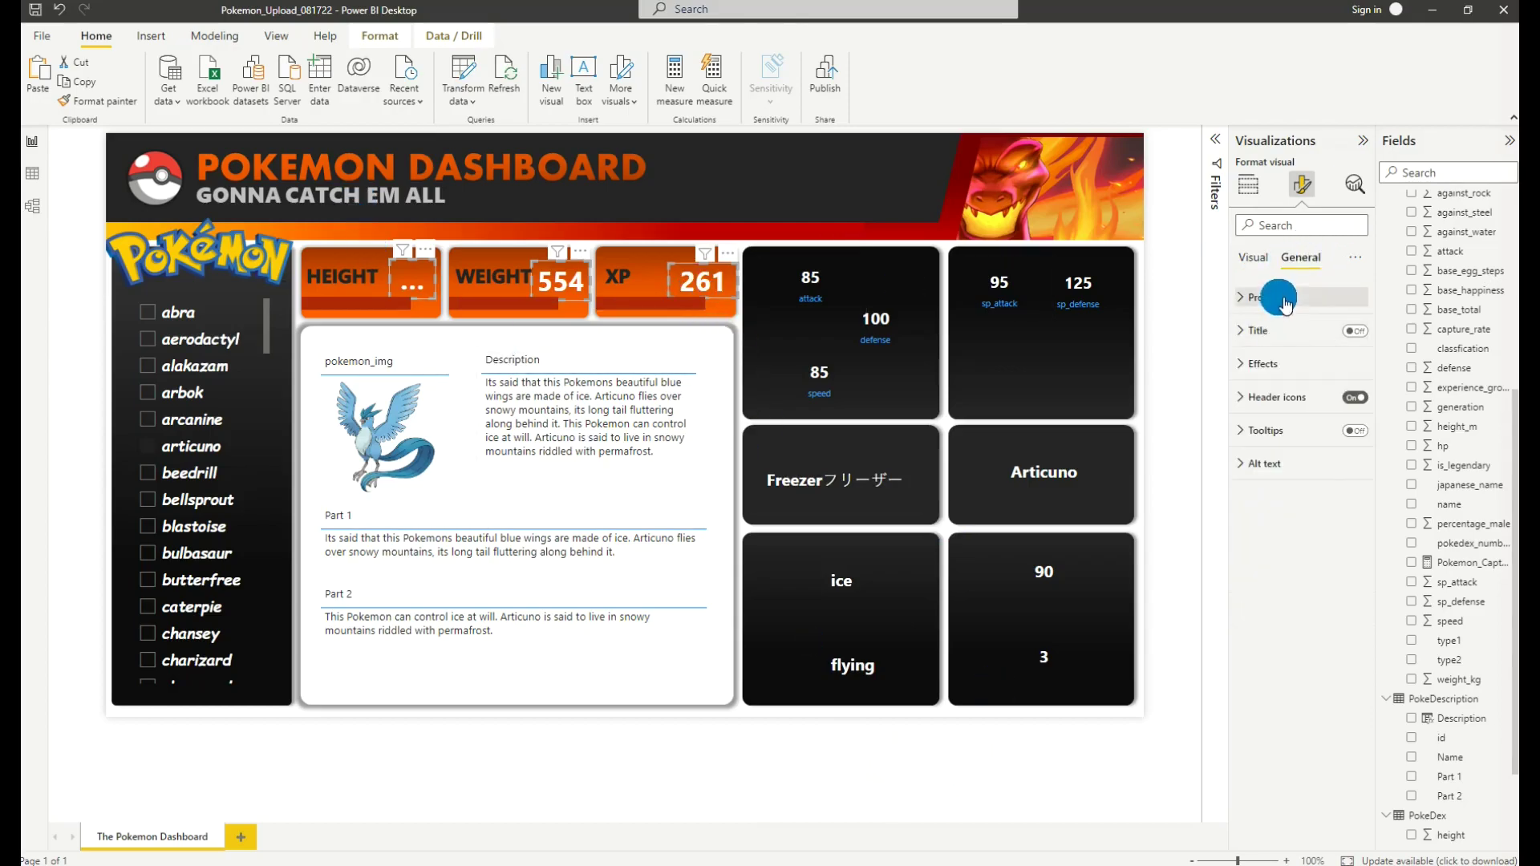
pyautogui.click(1272, 297)
pyautogui.click(1273, 377)
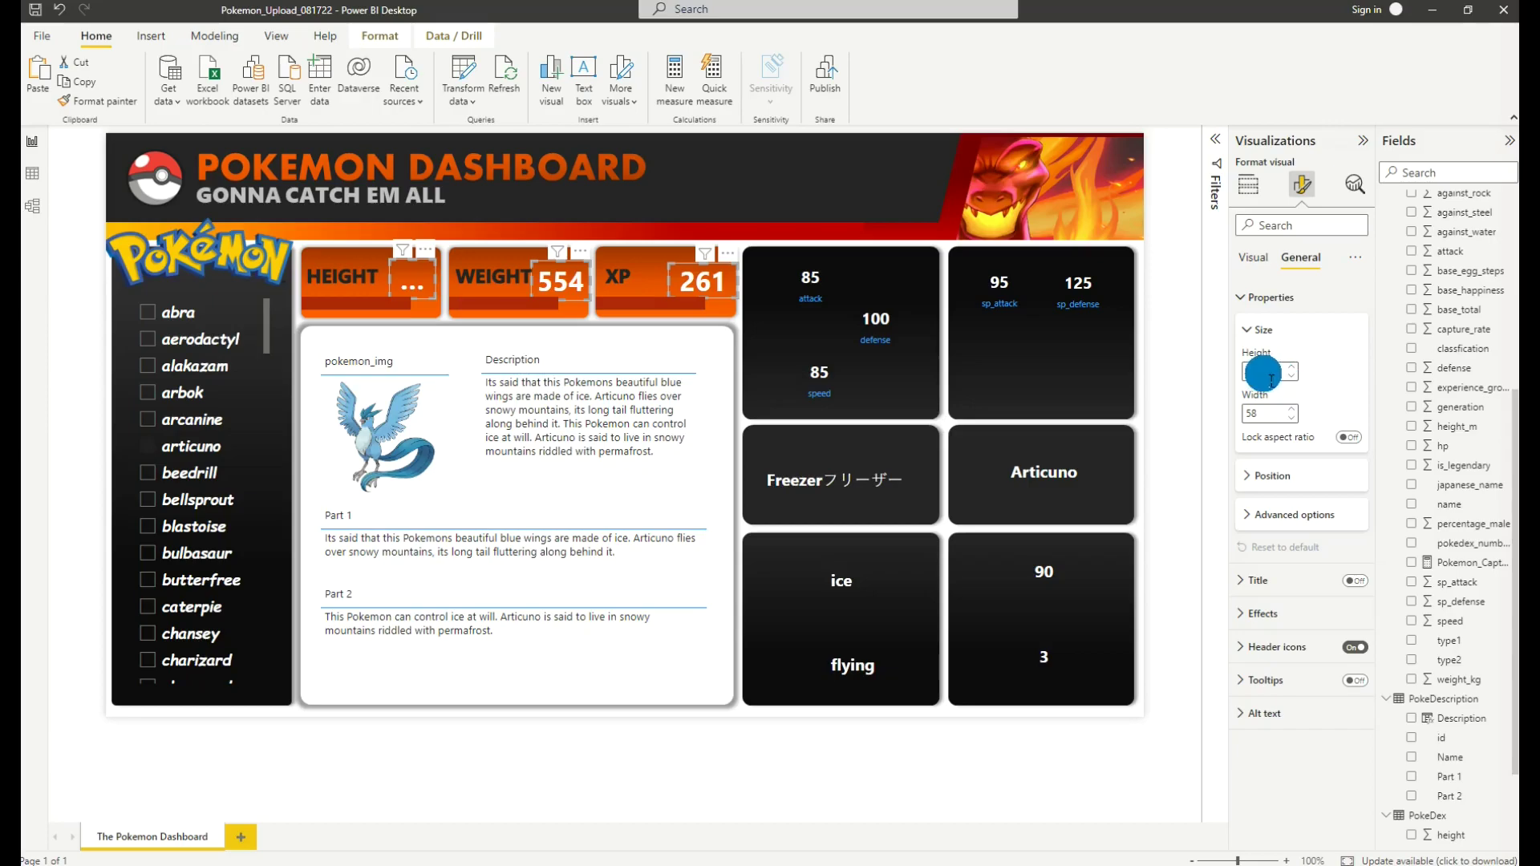
pyautogui.click(1267, 416)
pyautogui.write('2')
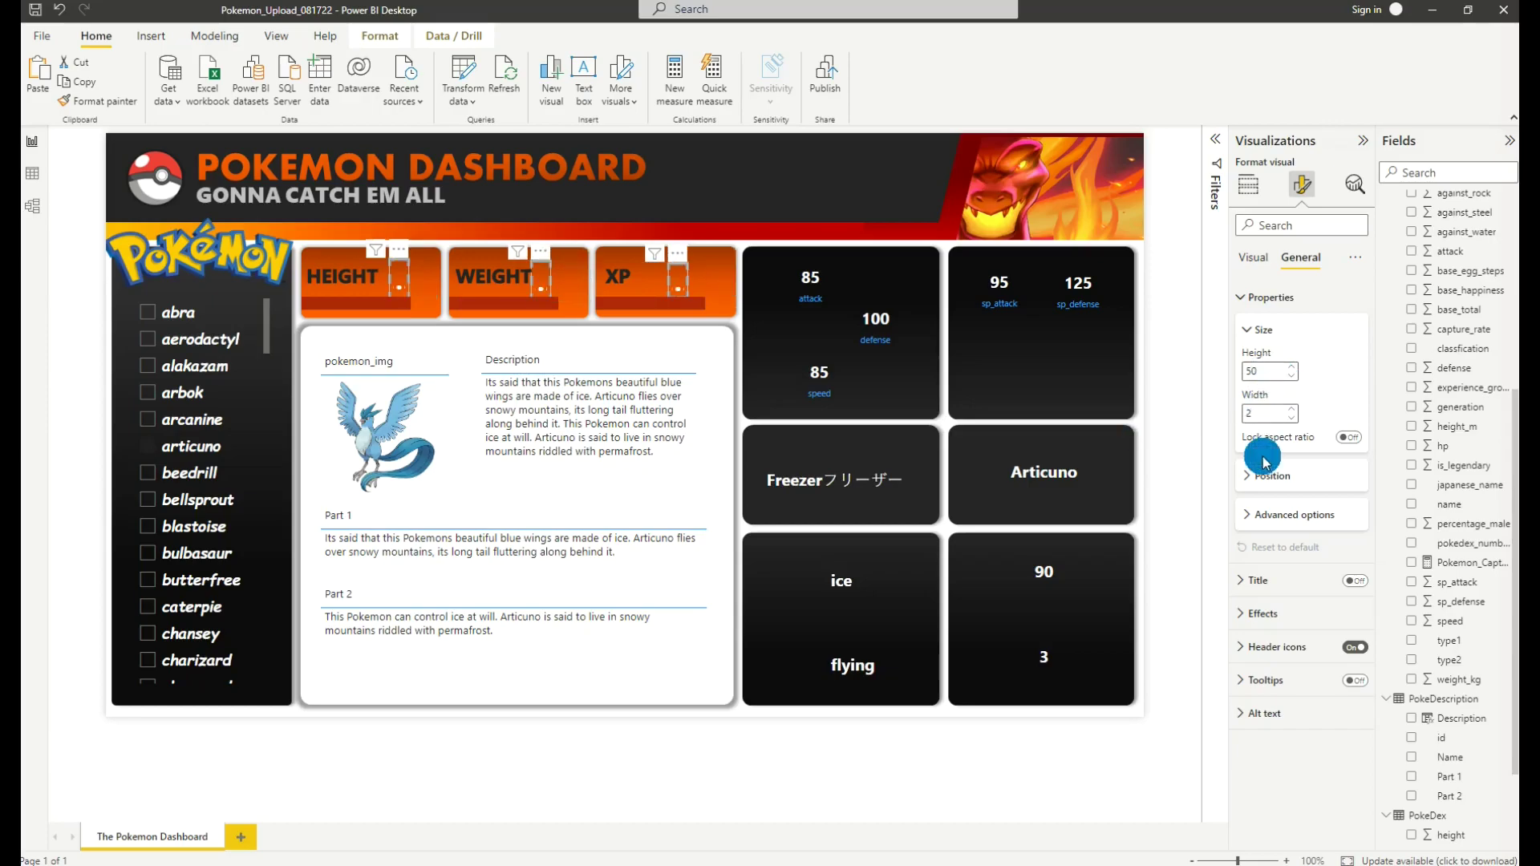
pyautogui.write('5')
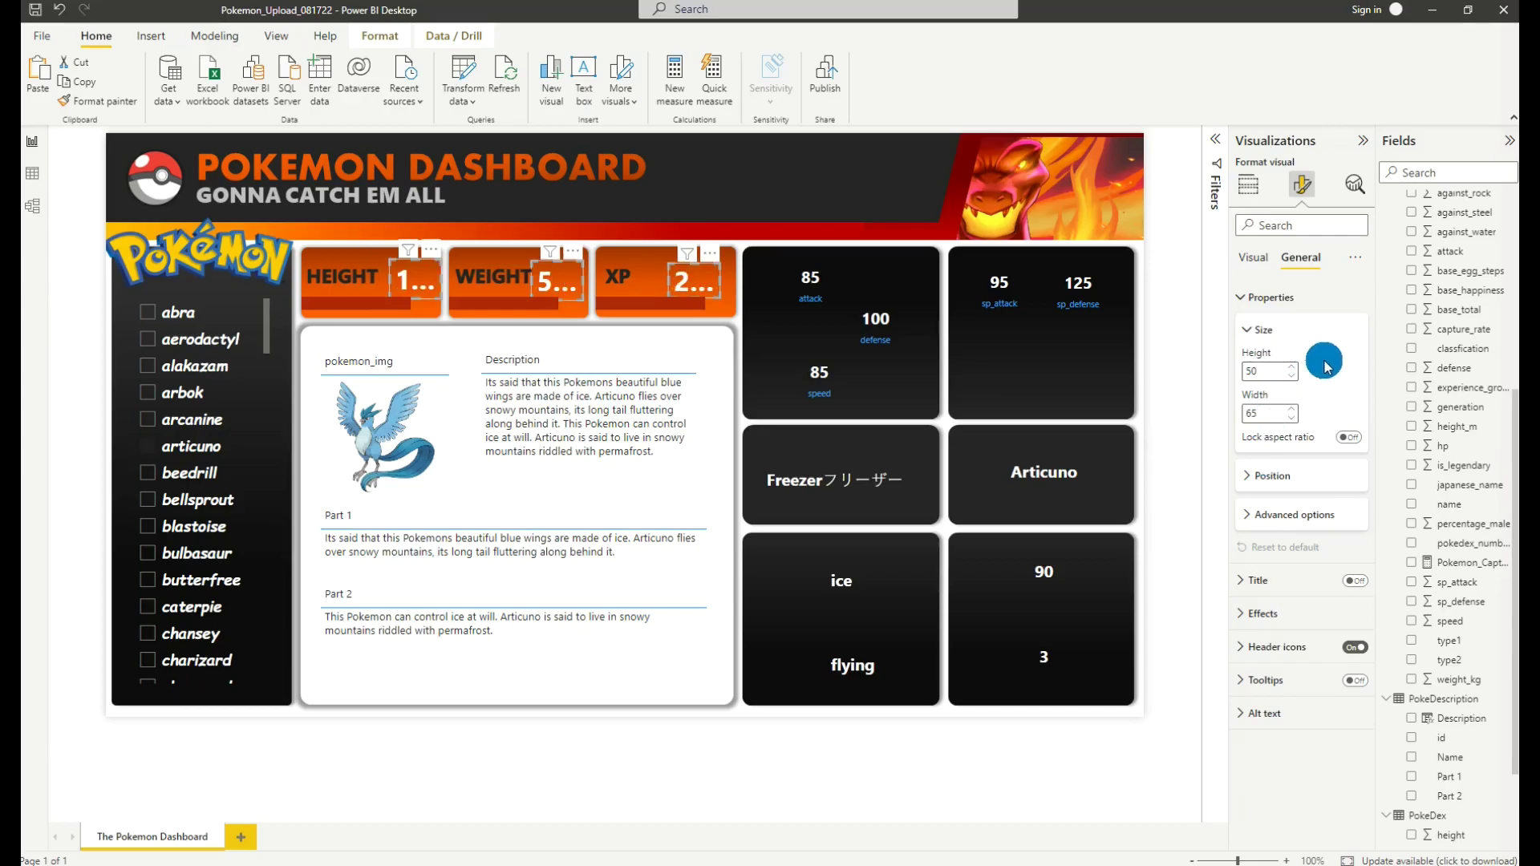
pyautogui.write('659')
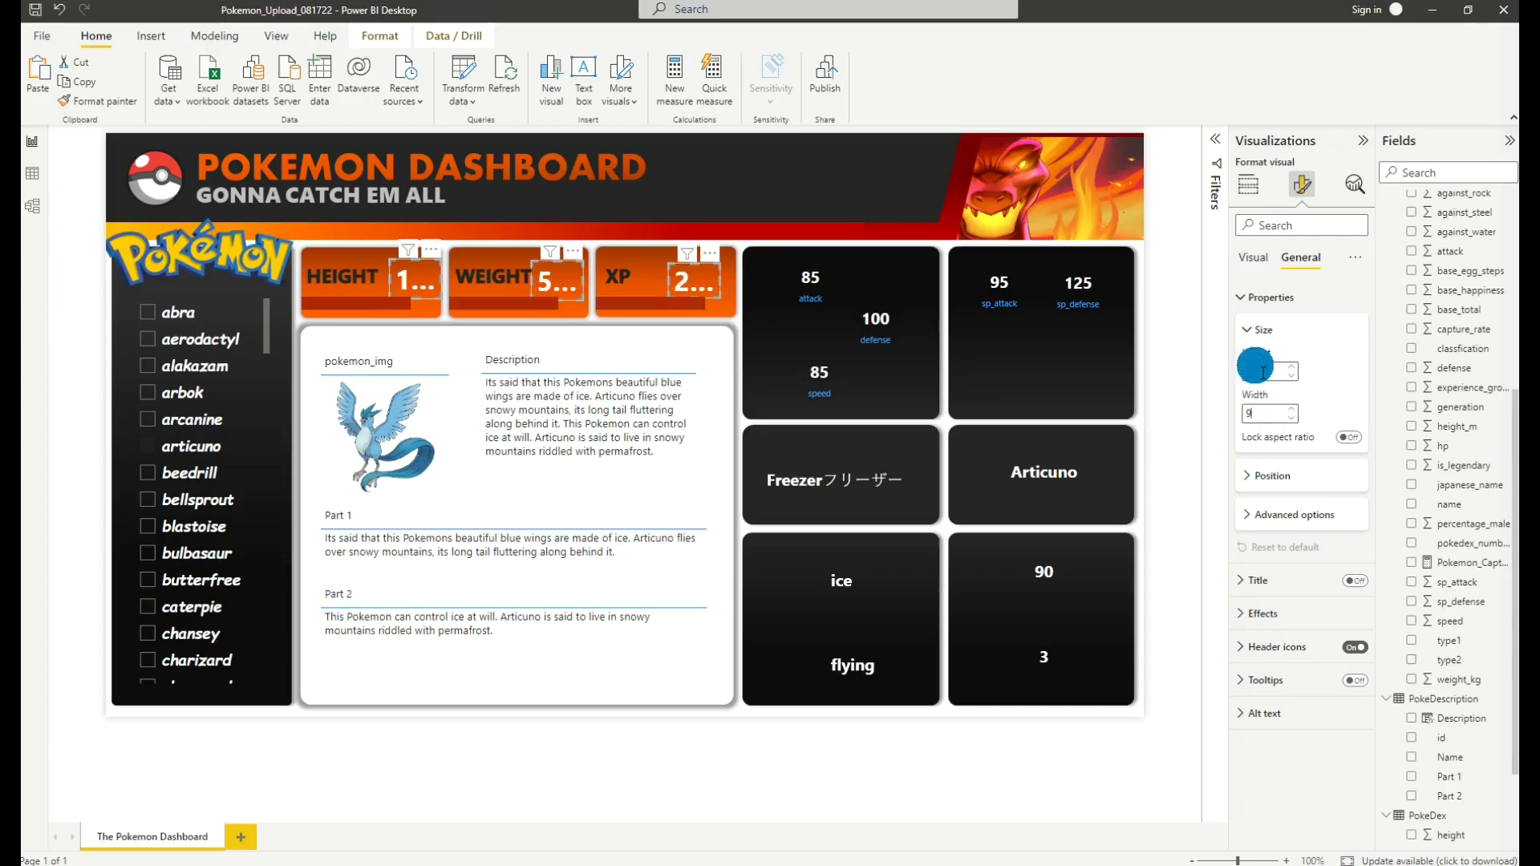
pyautogui.write('0')
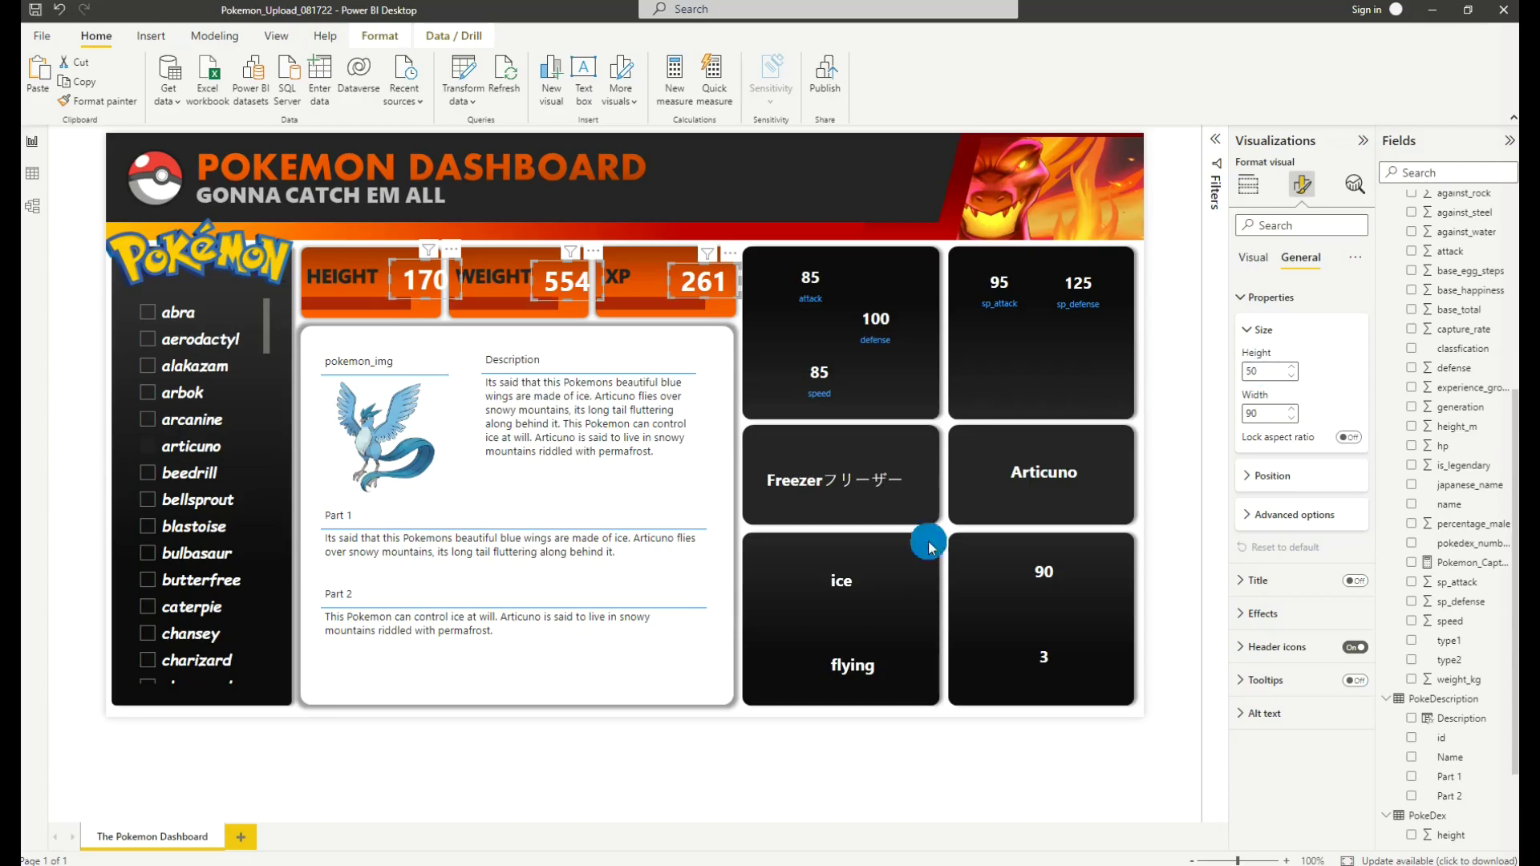
# Step: Turn off the horizontal gridlines on the pokemon_img, Description, Part 1 and Part 2 tables together
pyautogui.click(407, 498)
pyautogui.click(499, 498)
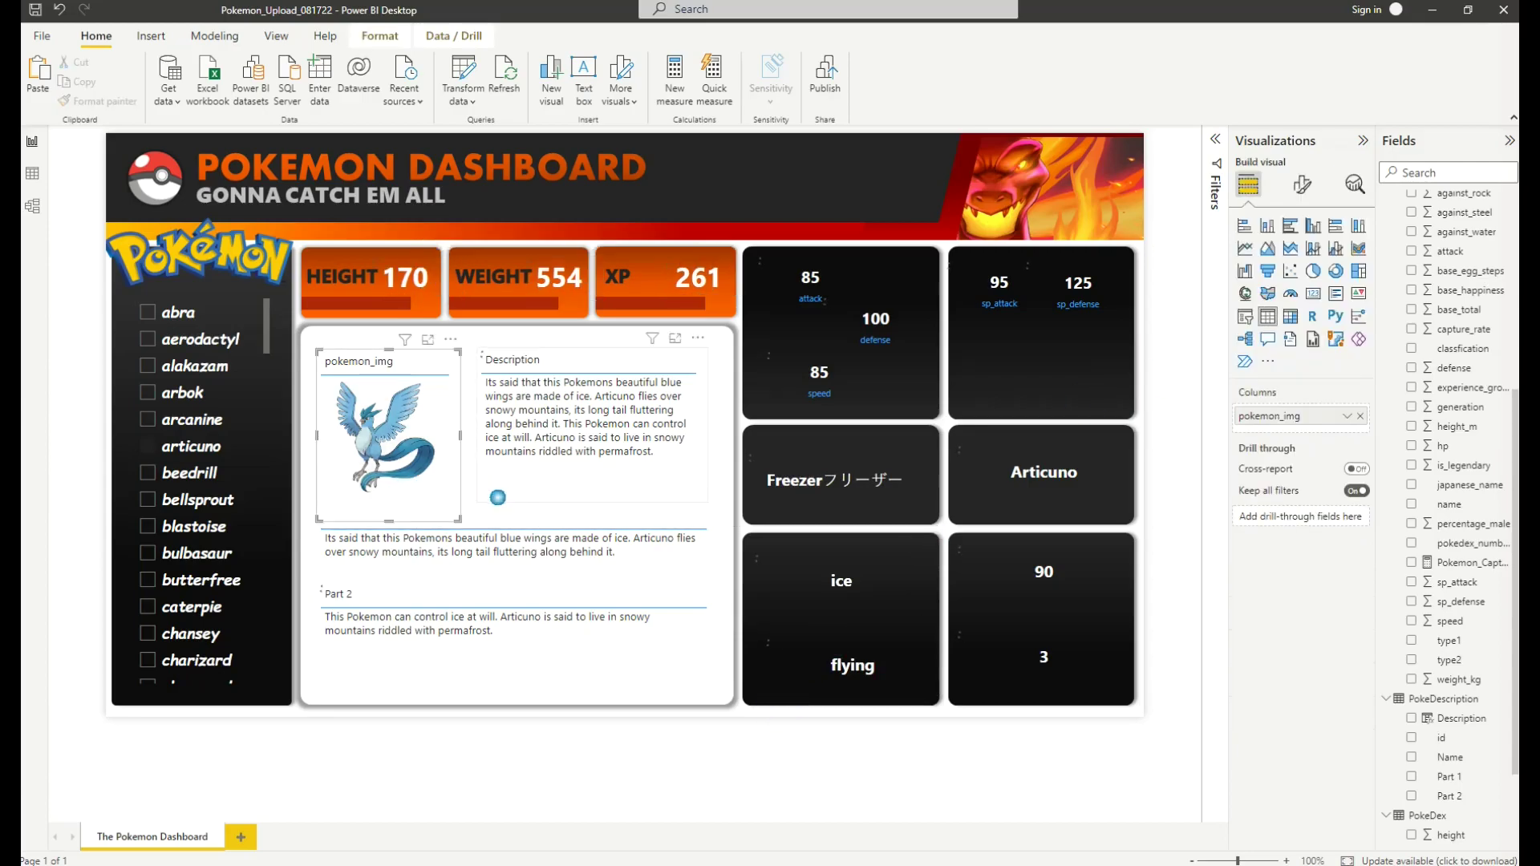
pyautogui.click(498, 497)
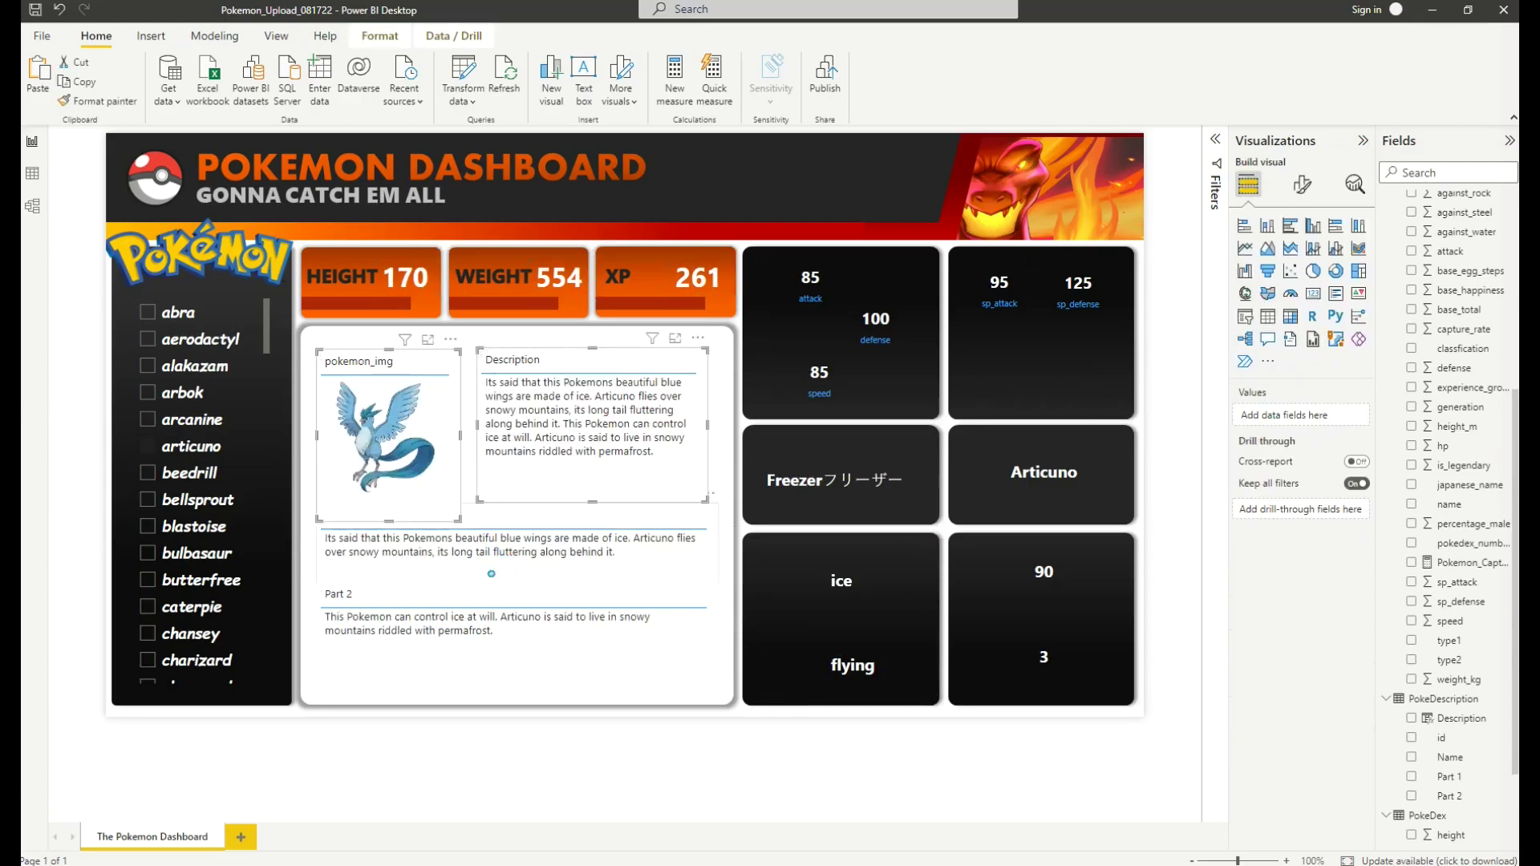
pyautogui.keyDown('ctrl'); pyautogui.click(491, 573); pyautogui.keyUp('ctrl')
pyautogui.keyDown('ctrl'); pyautogui.click(471, 653); pyautogui.keyUp('ctrl')
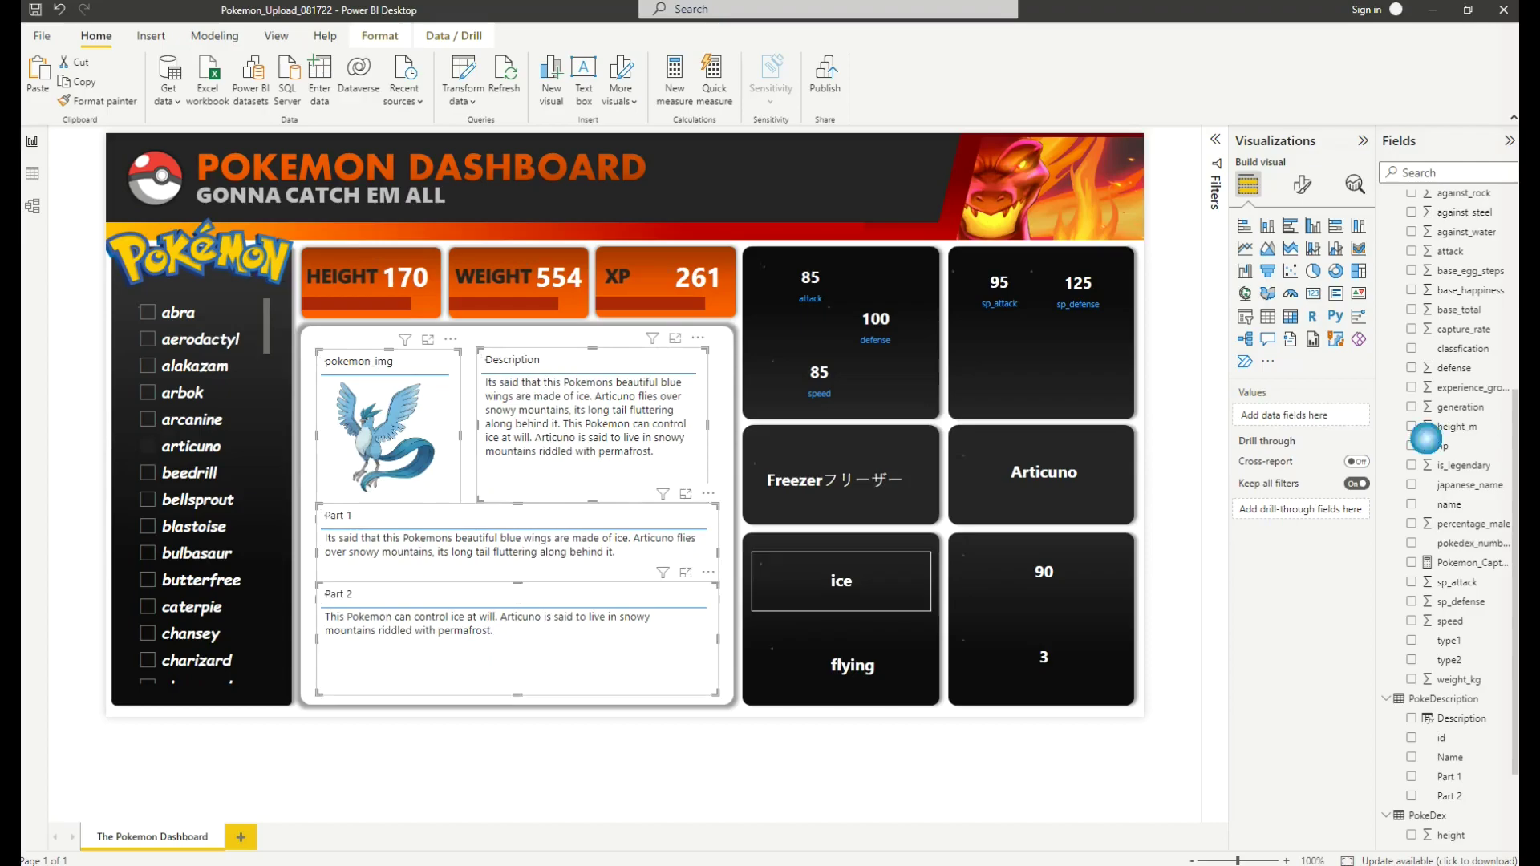
pyautogui.click(1303, 186)
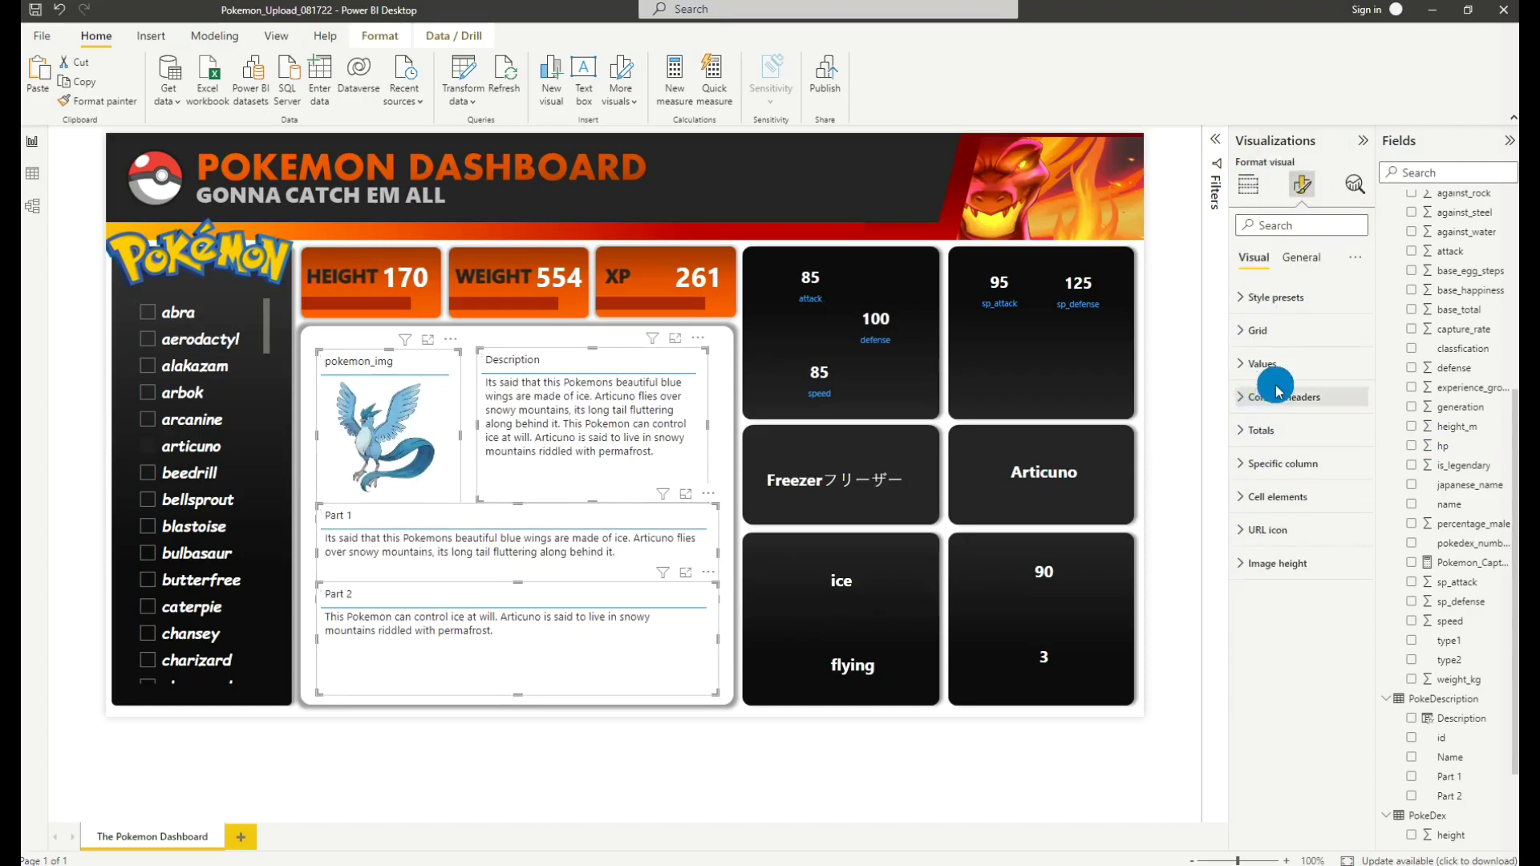
pyautogui.click(1262, 340)
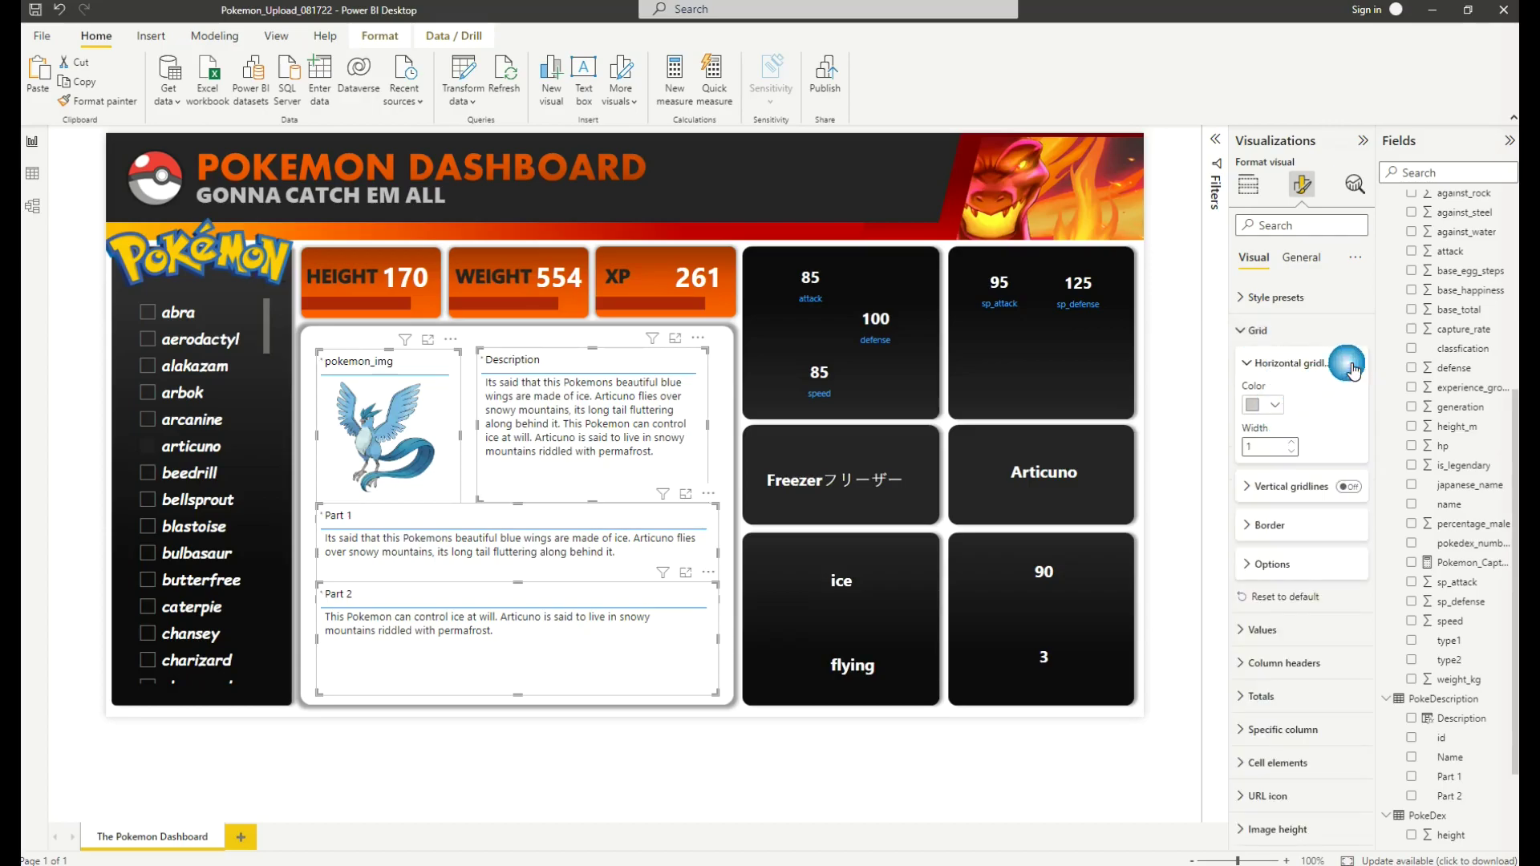
# Step: Set the grid border color of the four selected tables to white
pyautogui.click(1272, 525)
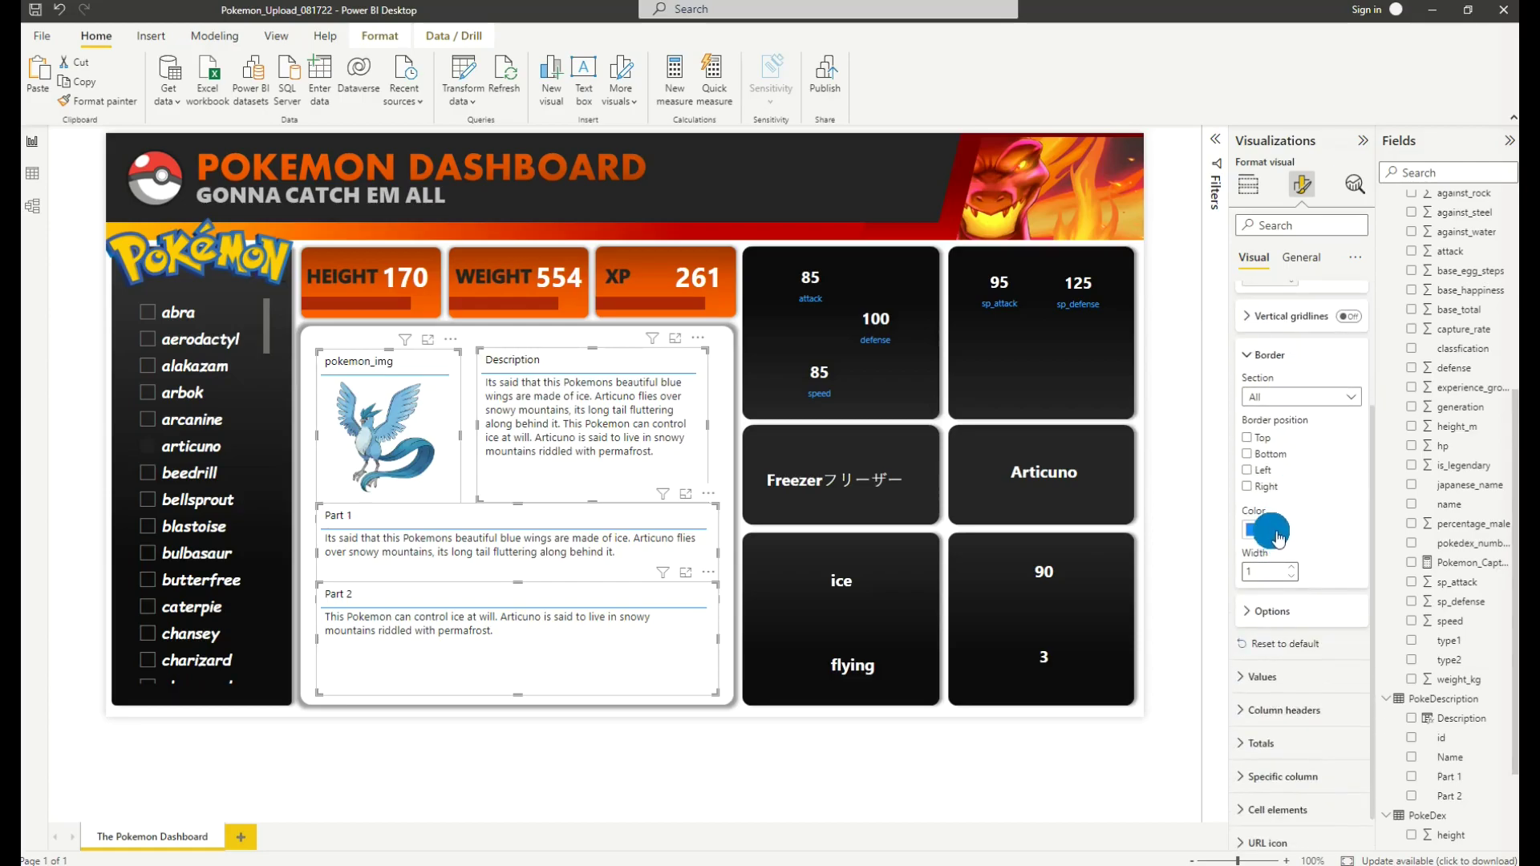
pyautogui.click(1279, 532)
pyautogui.click(1267, 588)
pyautogui.scroll(3, 1263, 381)
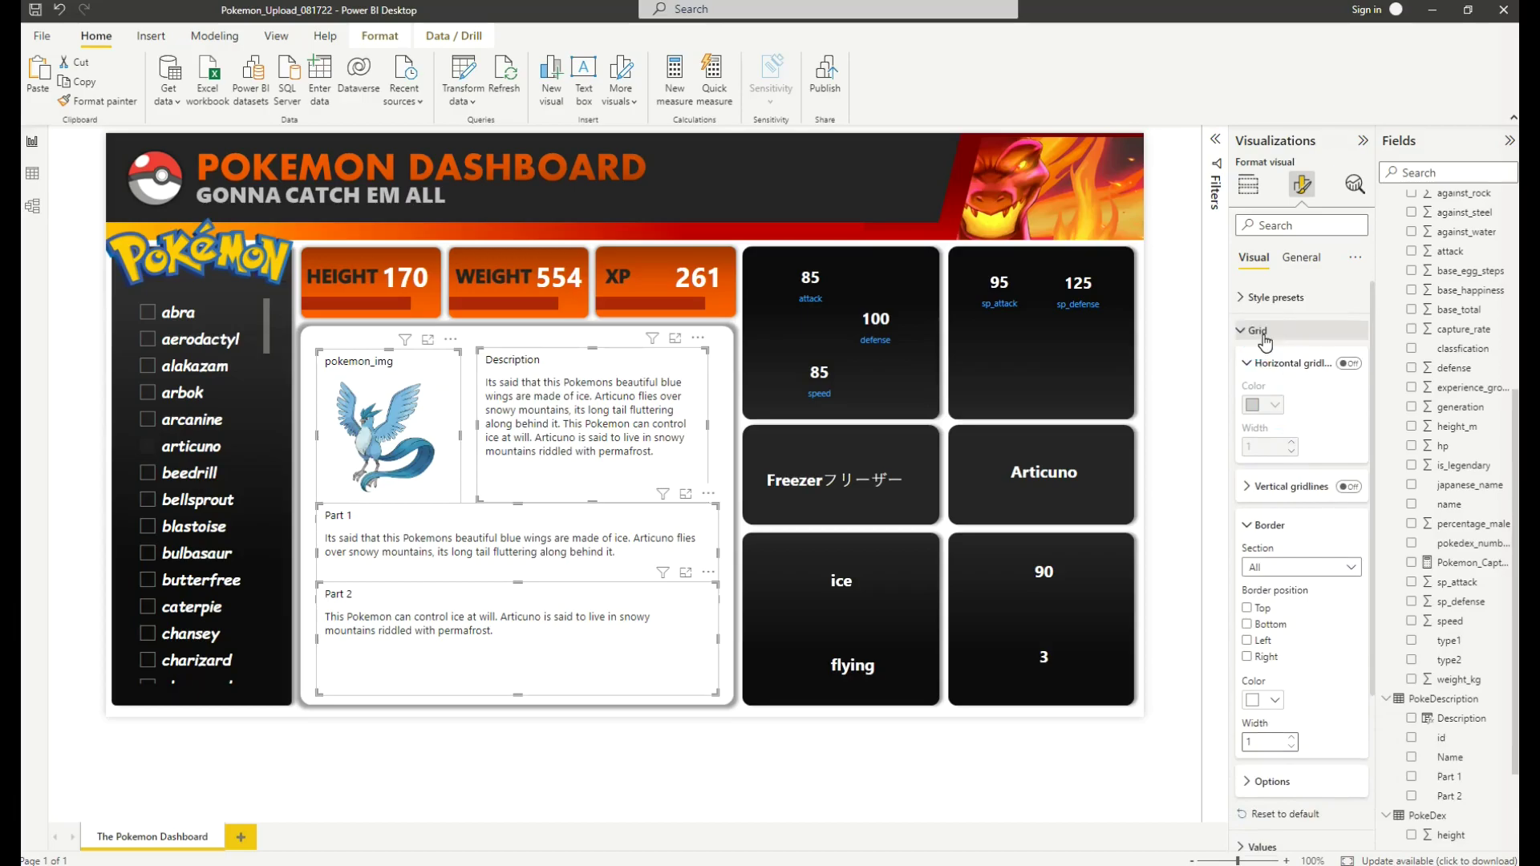
pyautogui.click(1265, 343)
# Step: Format the column headers of the four selected tables in Segoe UI Bold at size 20
pyautogui.click(1281, 401)
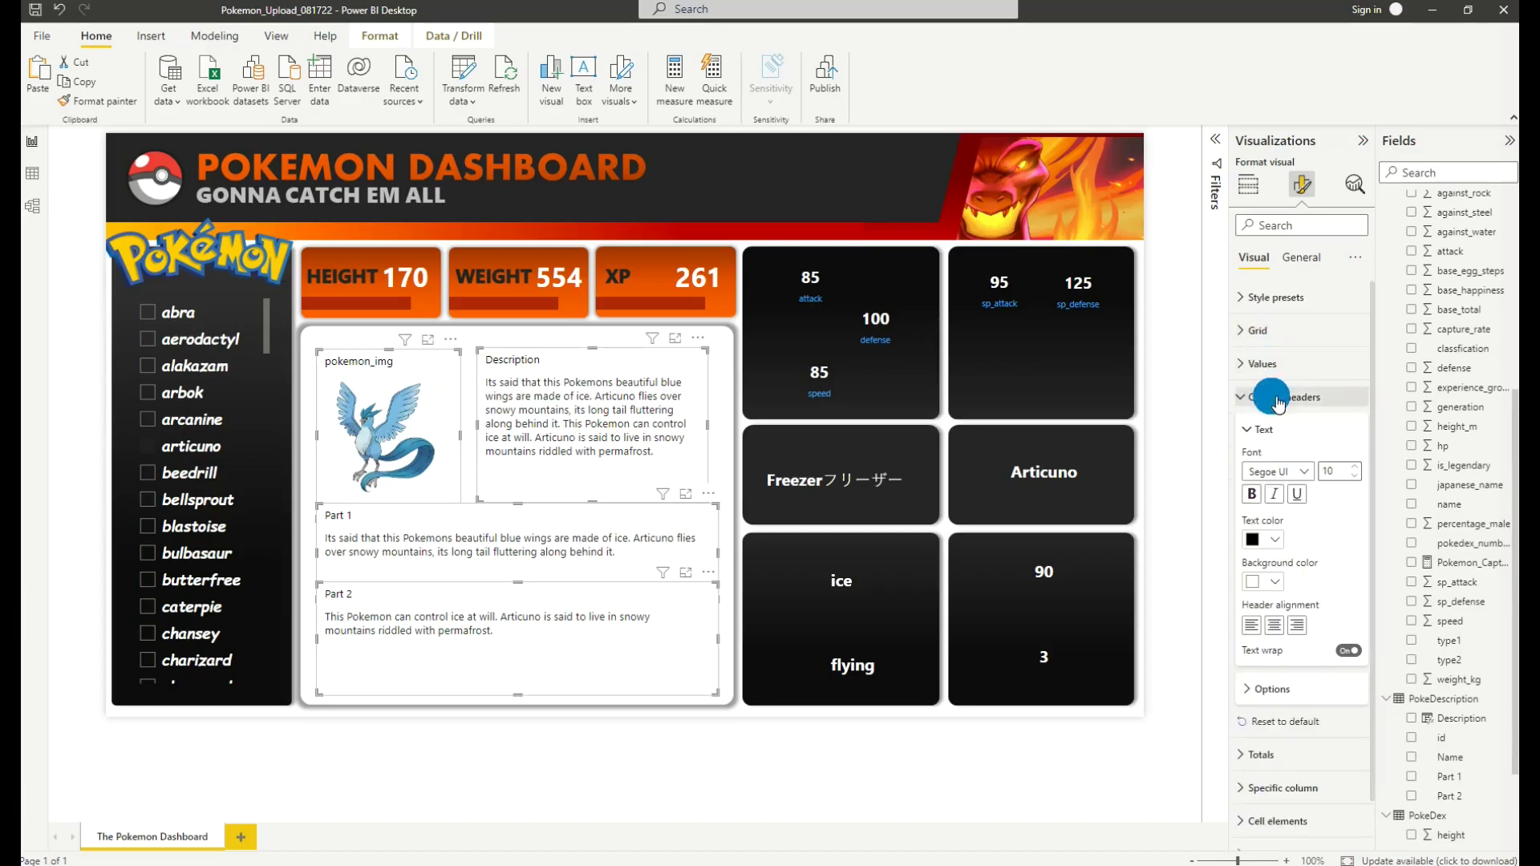
pyautogui.click(1301, 473)
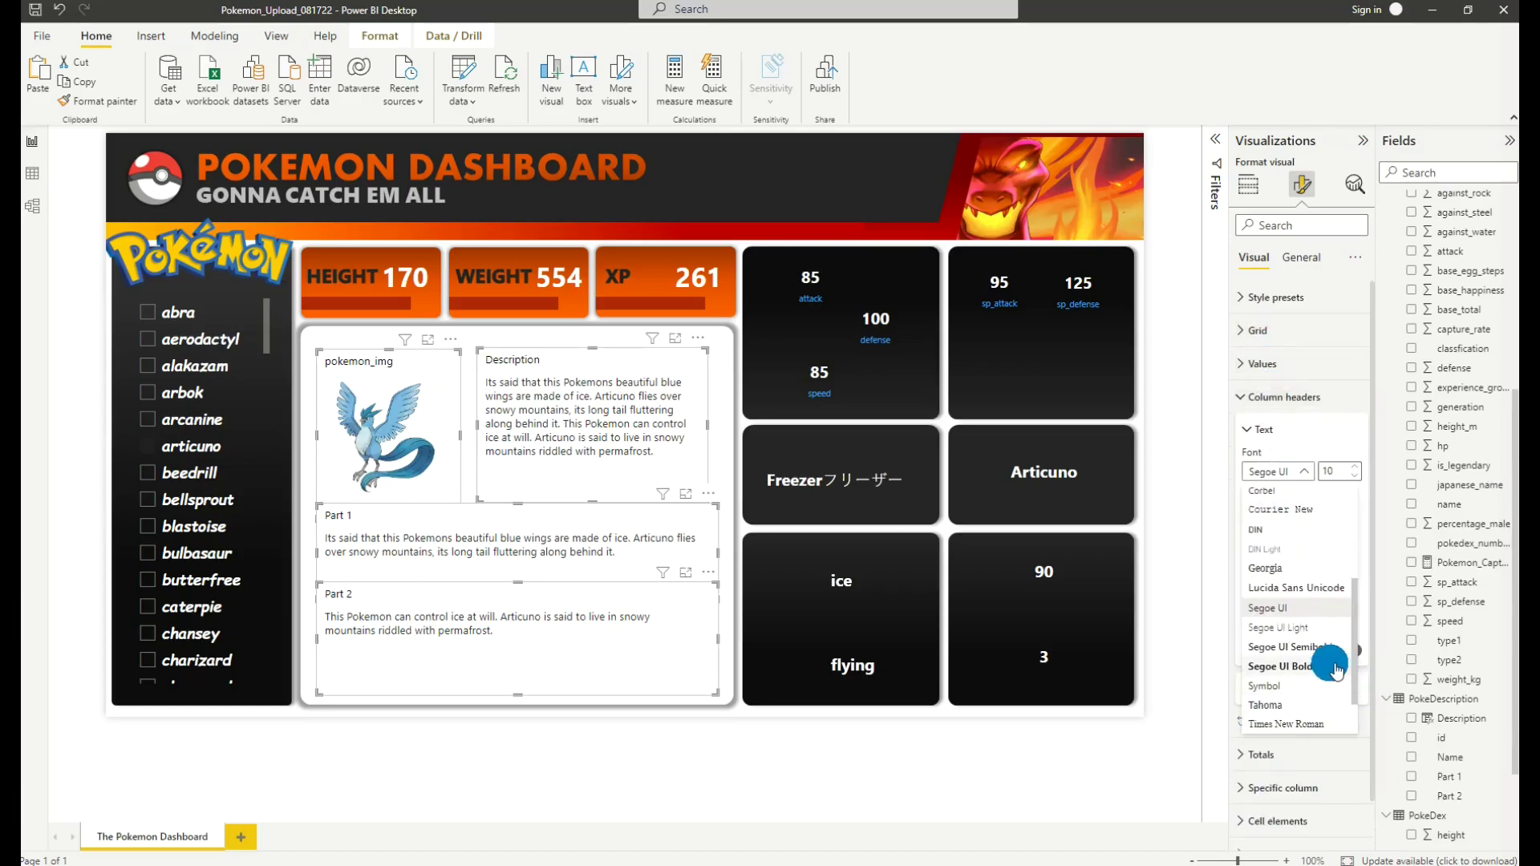
pyautogui.click(1329, 671)
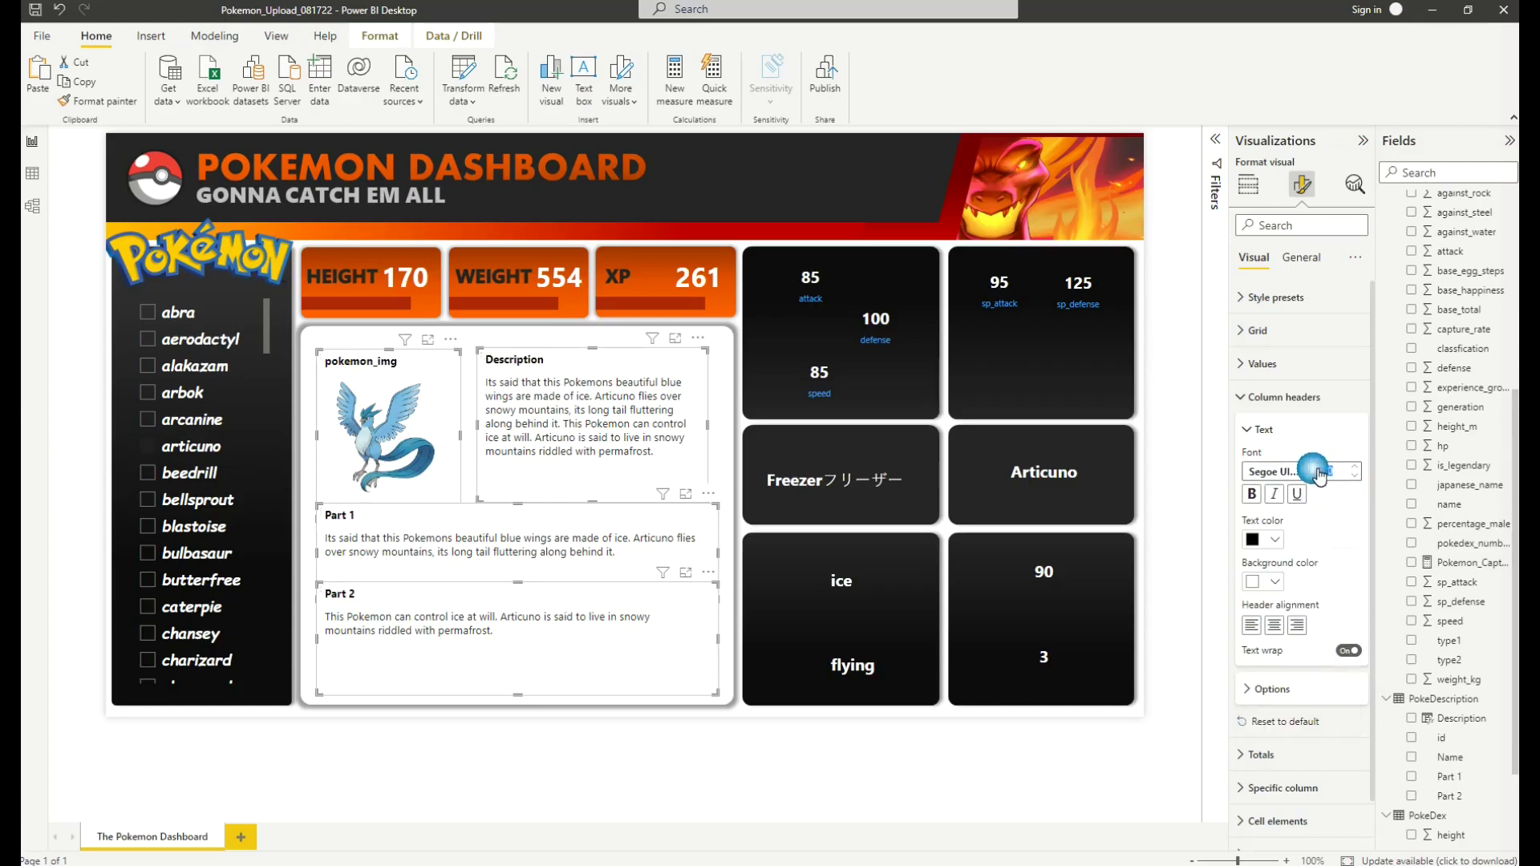
pyautogui.write('16')
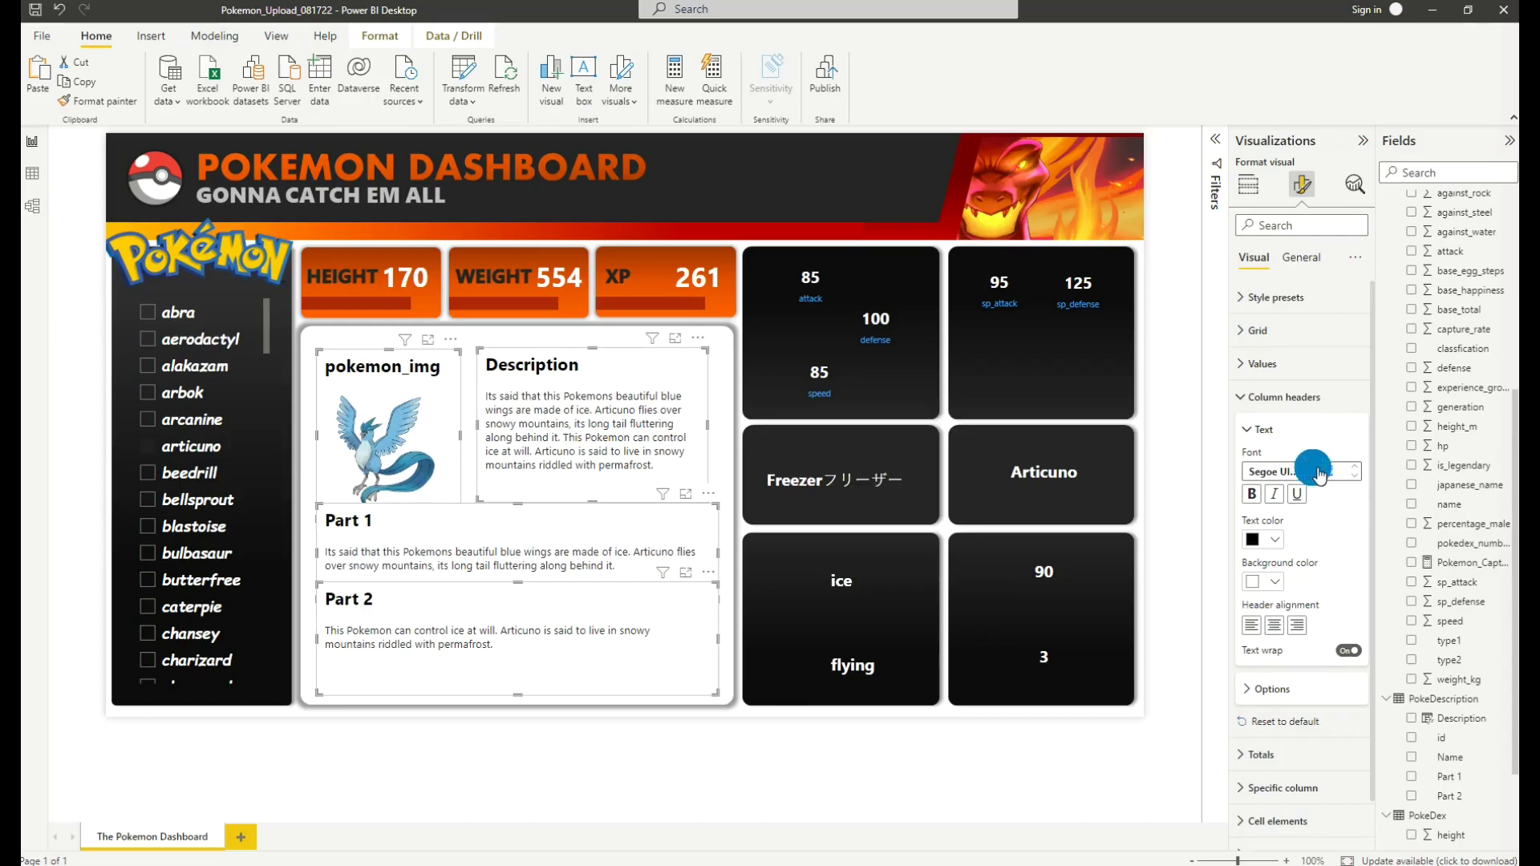
pyautogui.write('20')
# Step: Set the values font size of the four selected tables to 13
pyautogui.click(1289, 363)
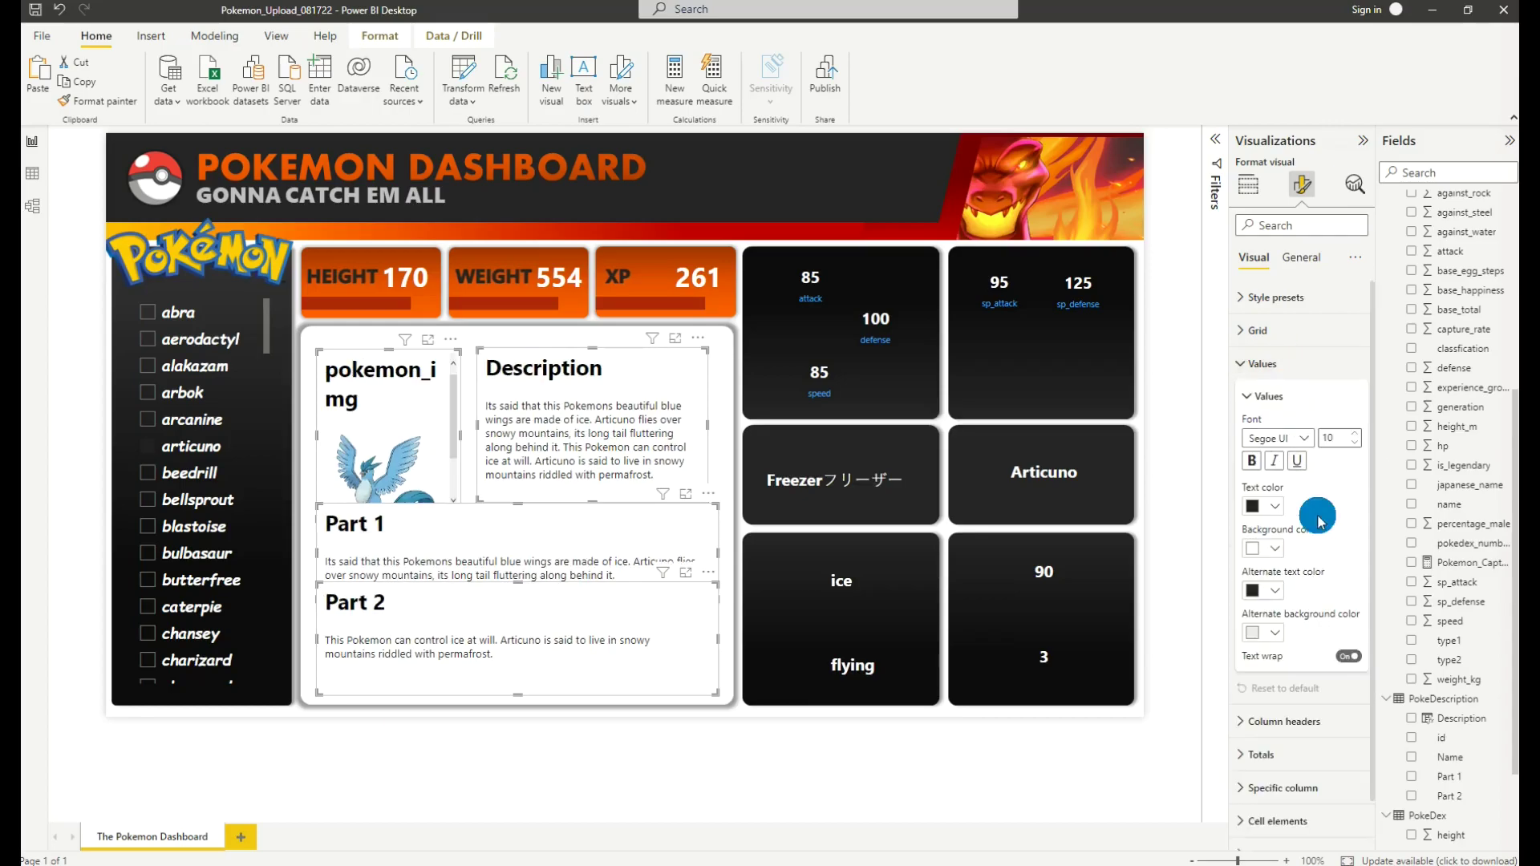
pyautogui.write('15')
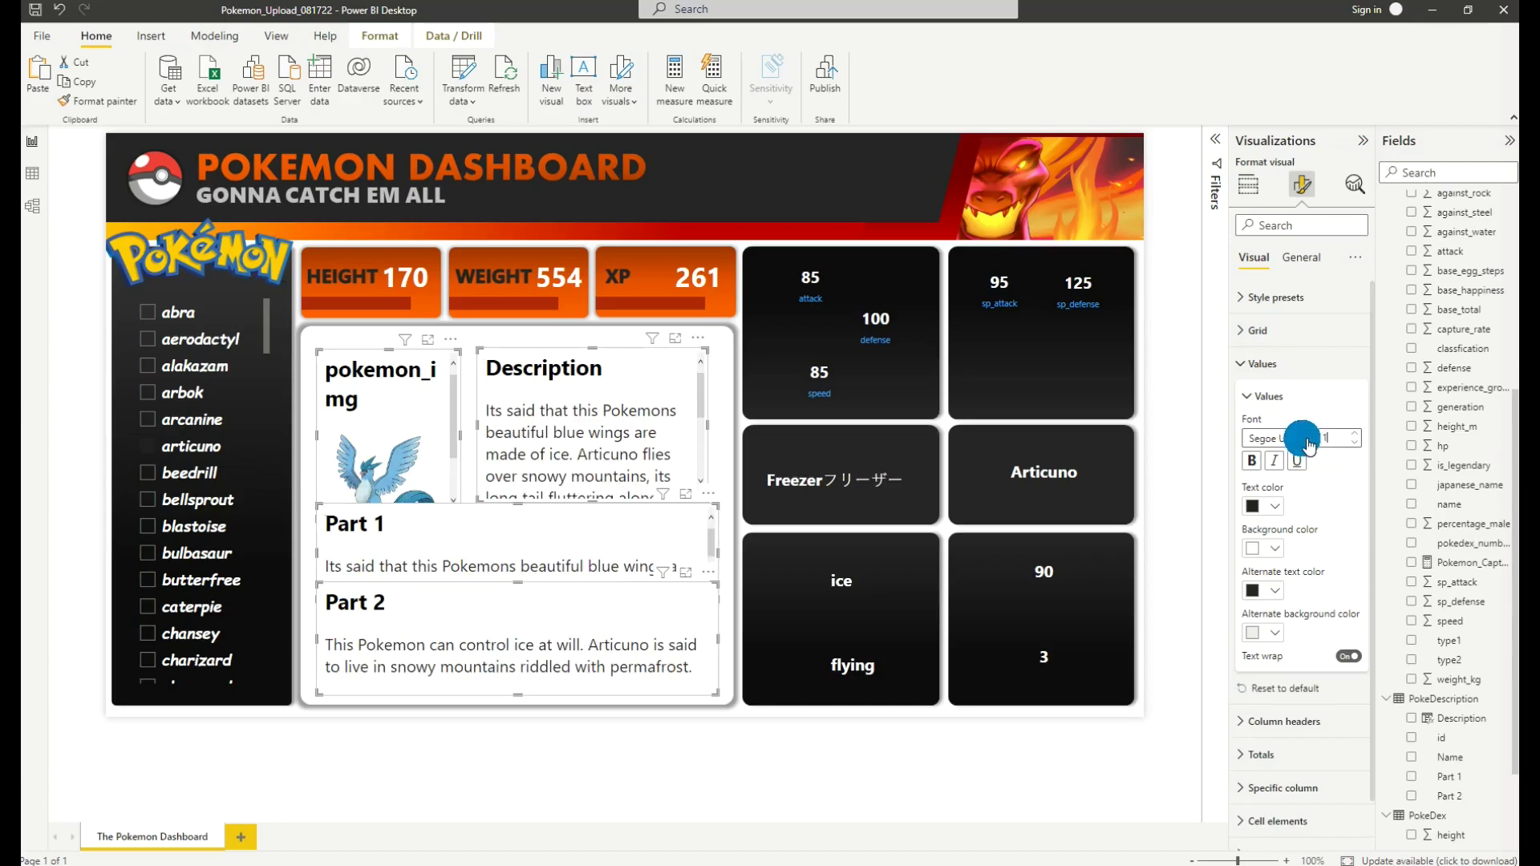
pyautogui.write('3')
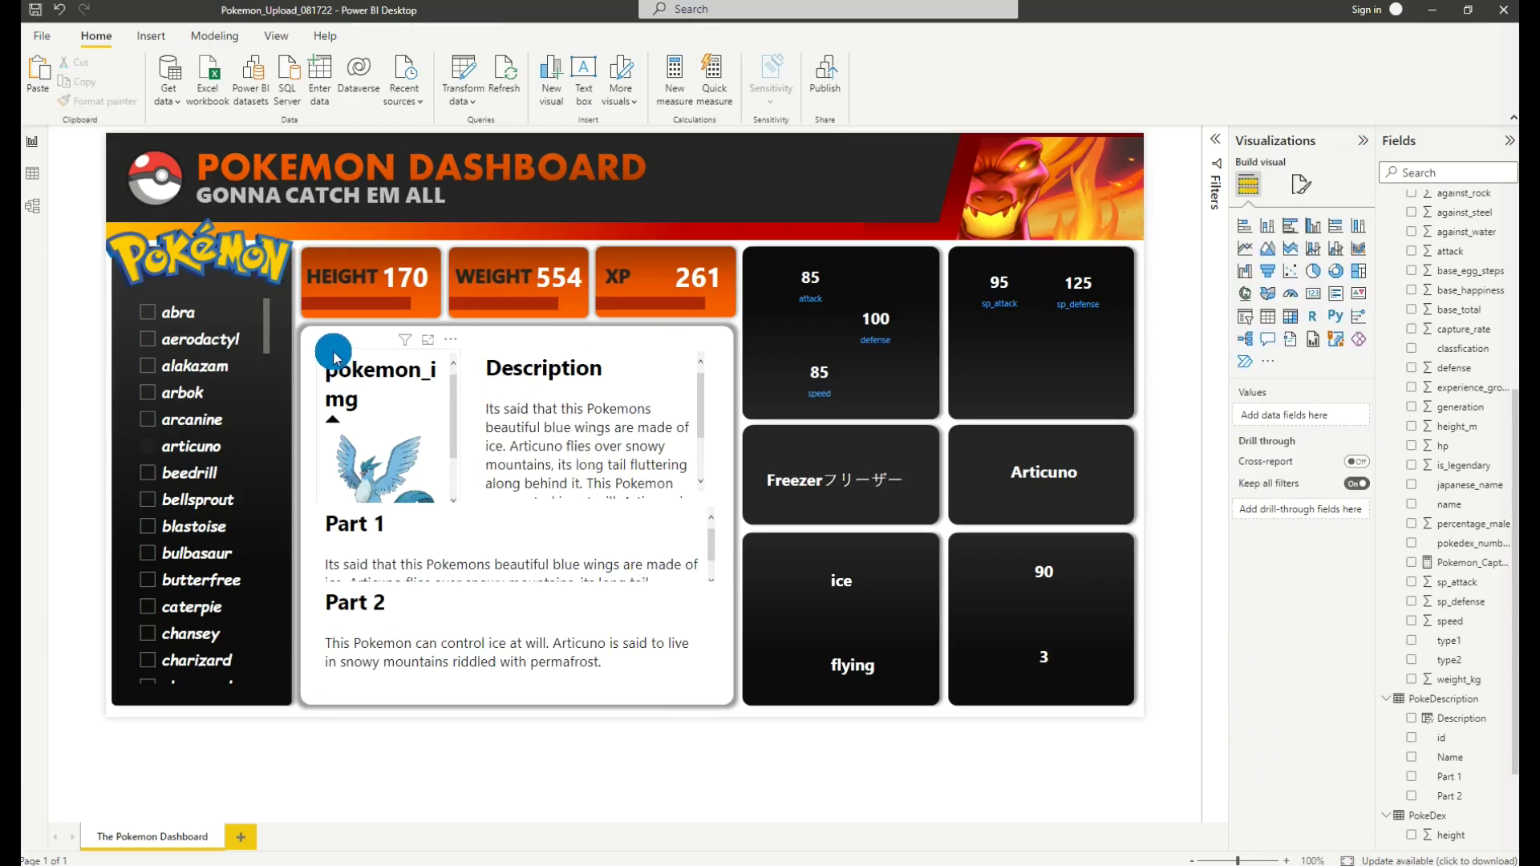
# Step: Move the picture table into the white panel's upper-left corner, rename its column to Pokemon for this visual and enlarge the table slightly
pyautogui.click(333, 357)
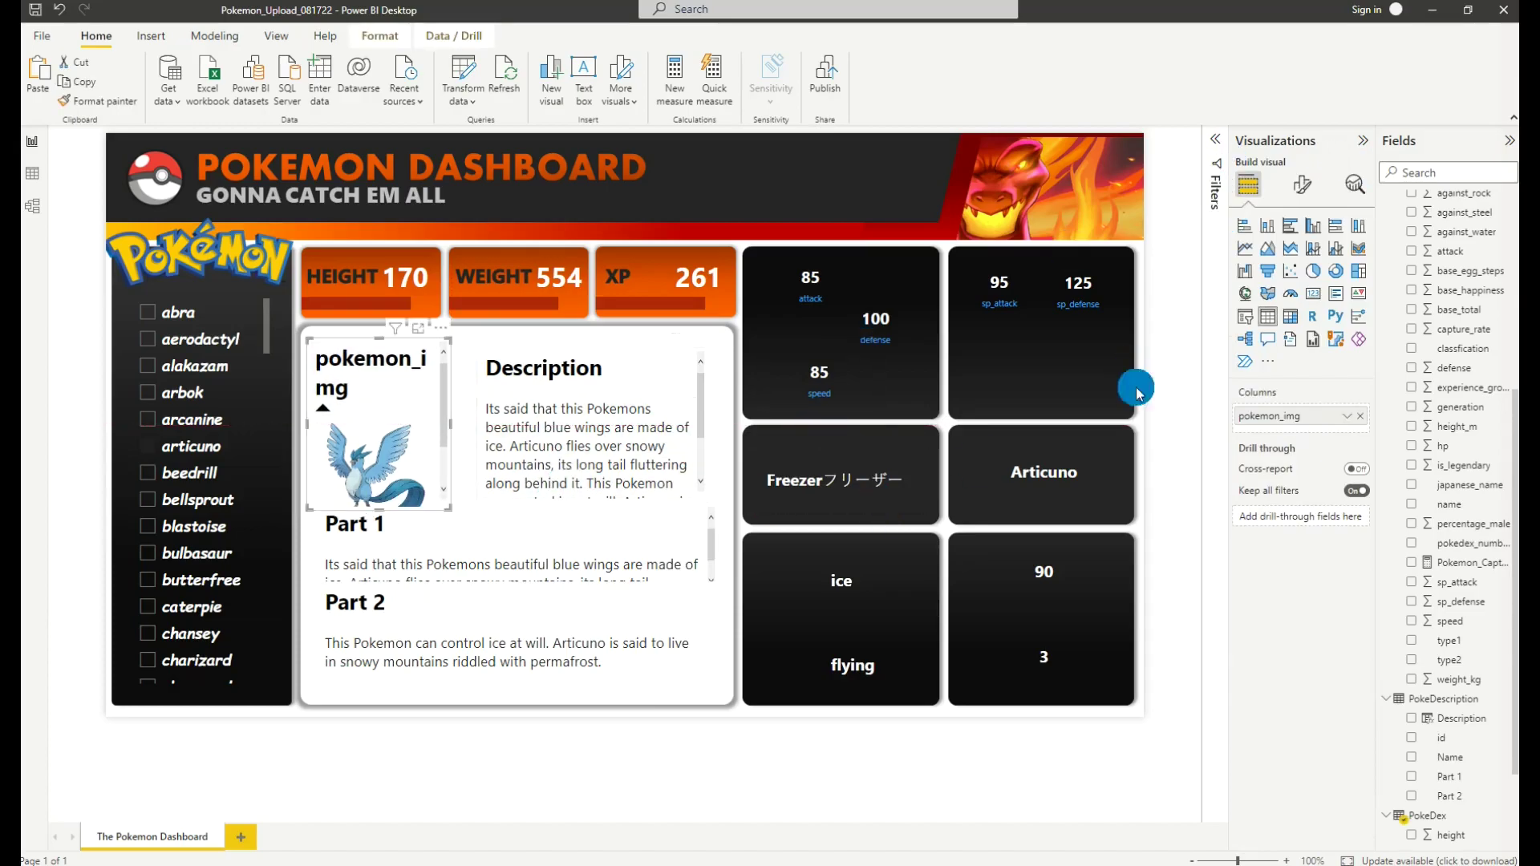
pyautogui.click(1347, 415)
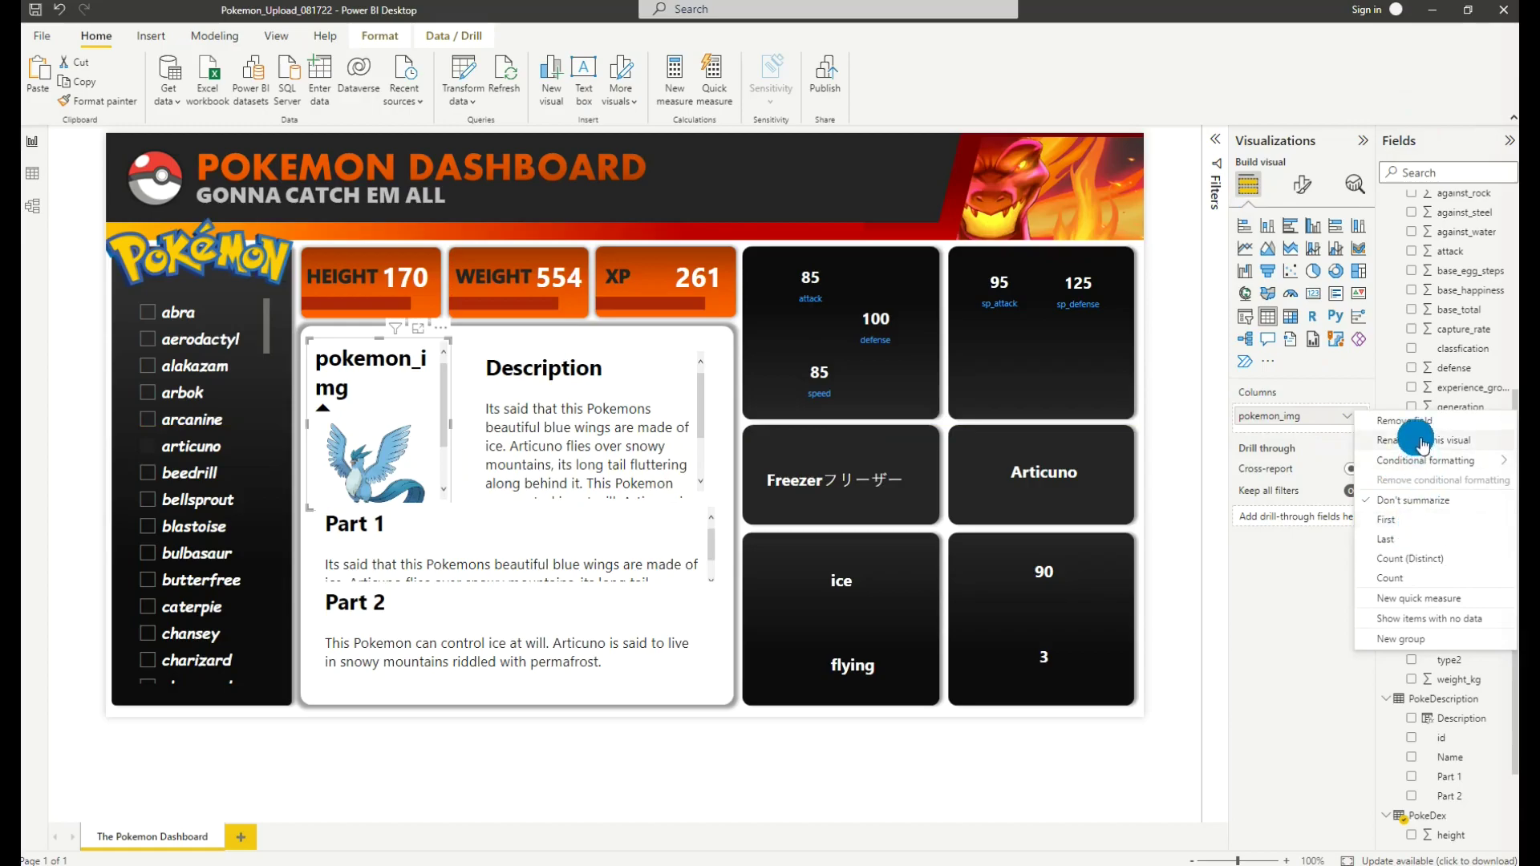
pyautogui.click(1423, 441)
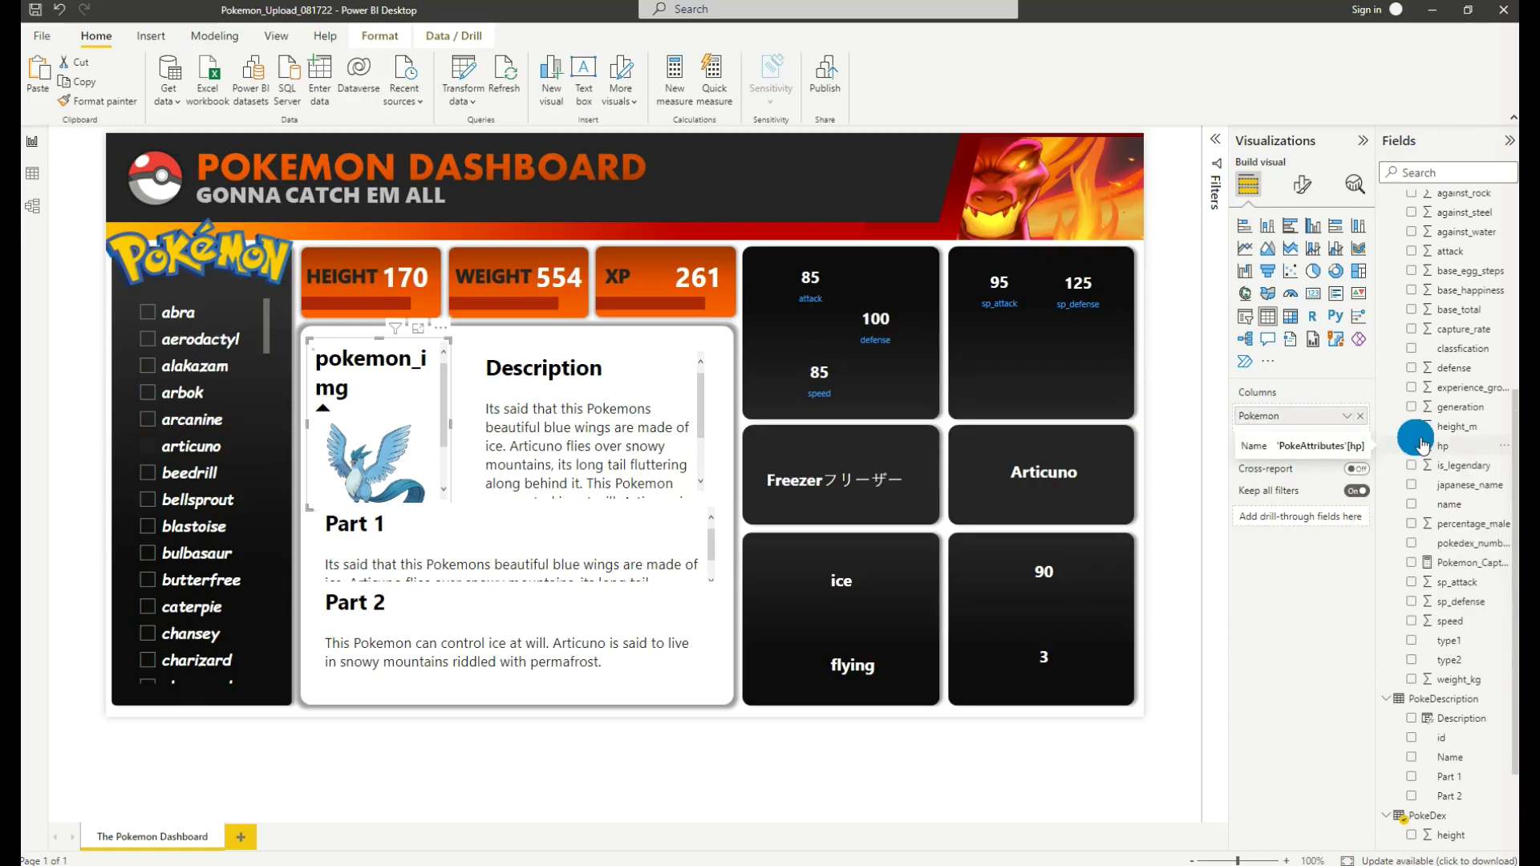
pyautogui.press('Return')
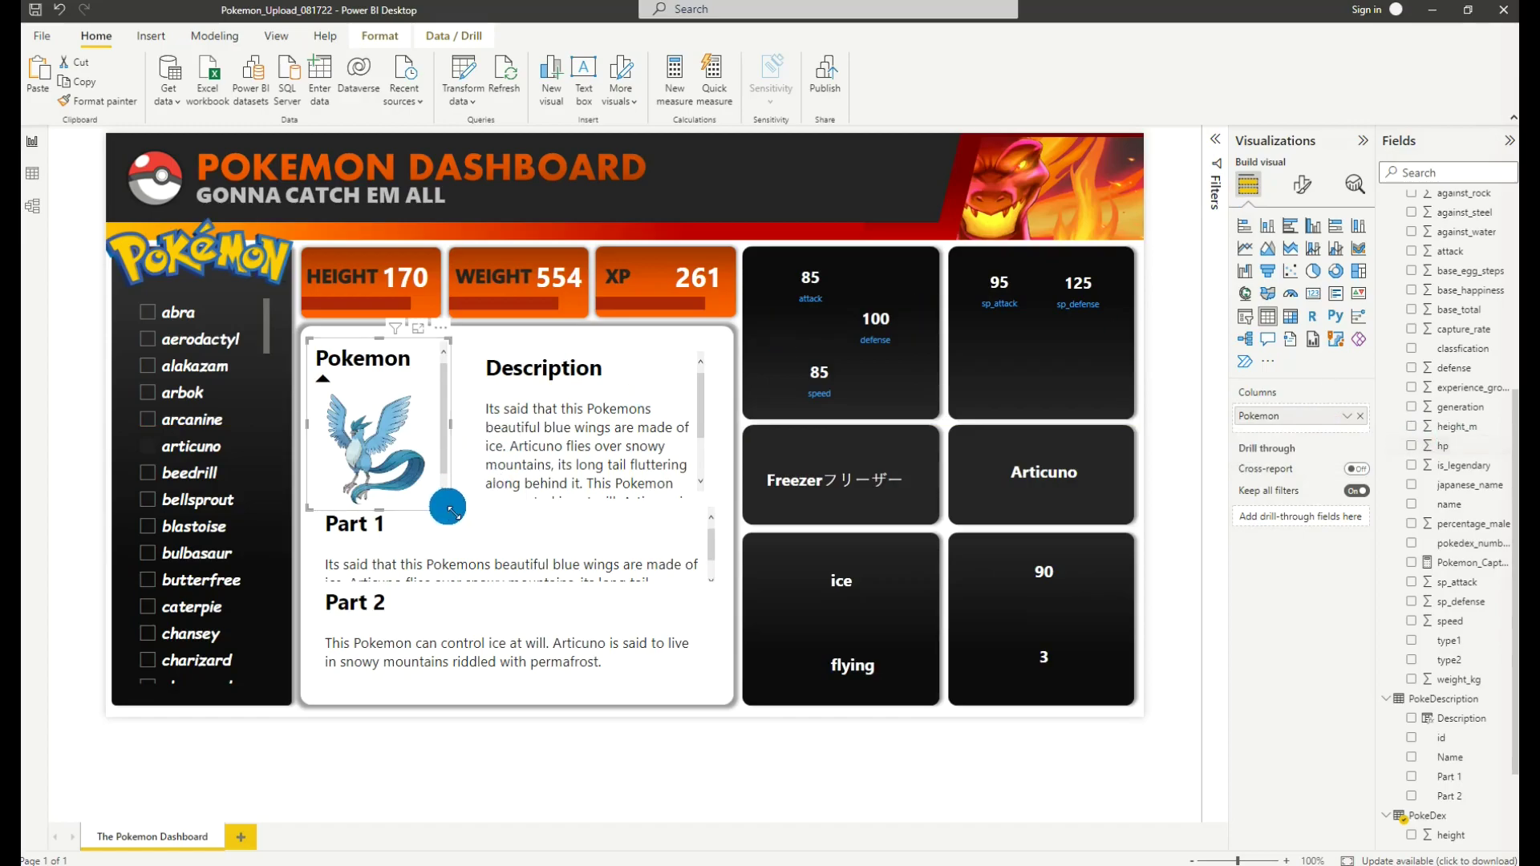
pyautogui.moveTo(454, 513)
pyautogui.mouseDown()
pyautogui.moveTo(475, 533)
pyautogui.moveTo(455, 523)
pyautogui.mouseUp()
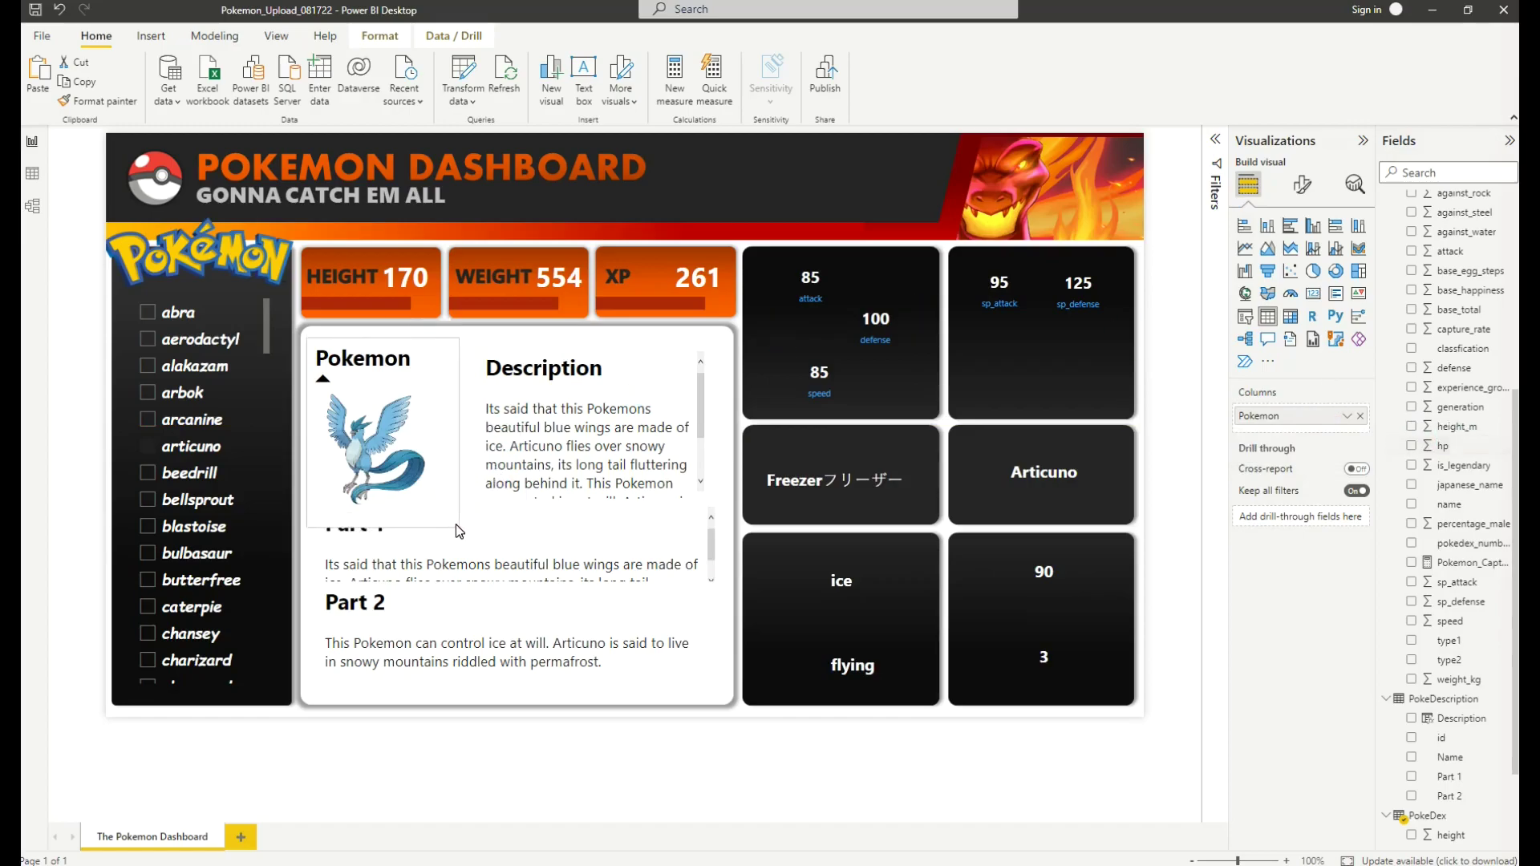
# Step: Place the Description table beside the picture, enlarge it to show the full text, and delete the Part 1 and Part 2 tables
pyautogui.moveTo(482, 349); pyautogui.dragTo(464, 340)
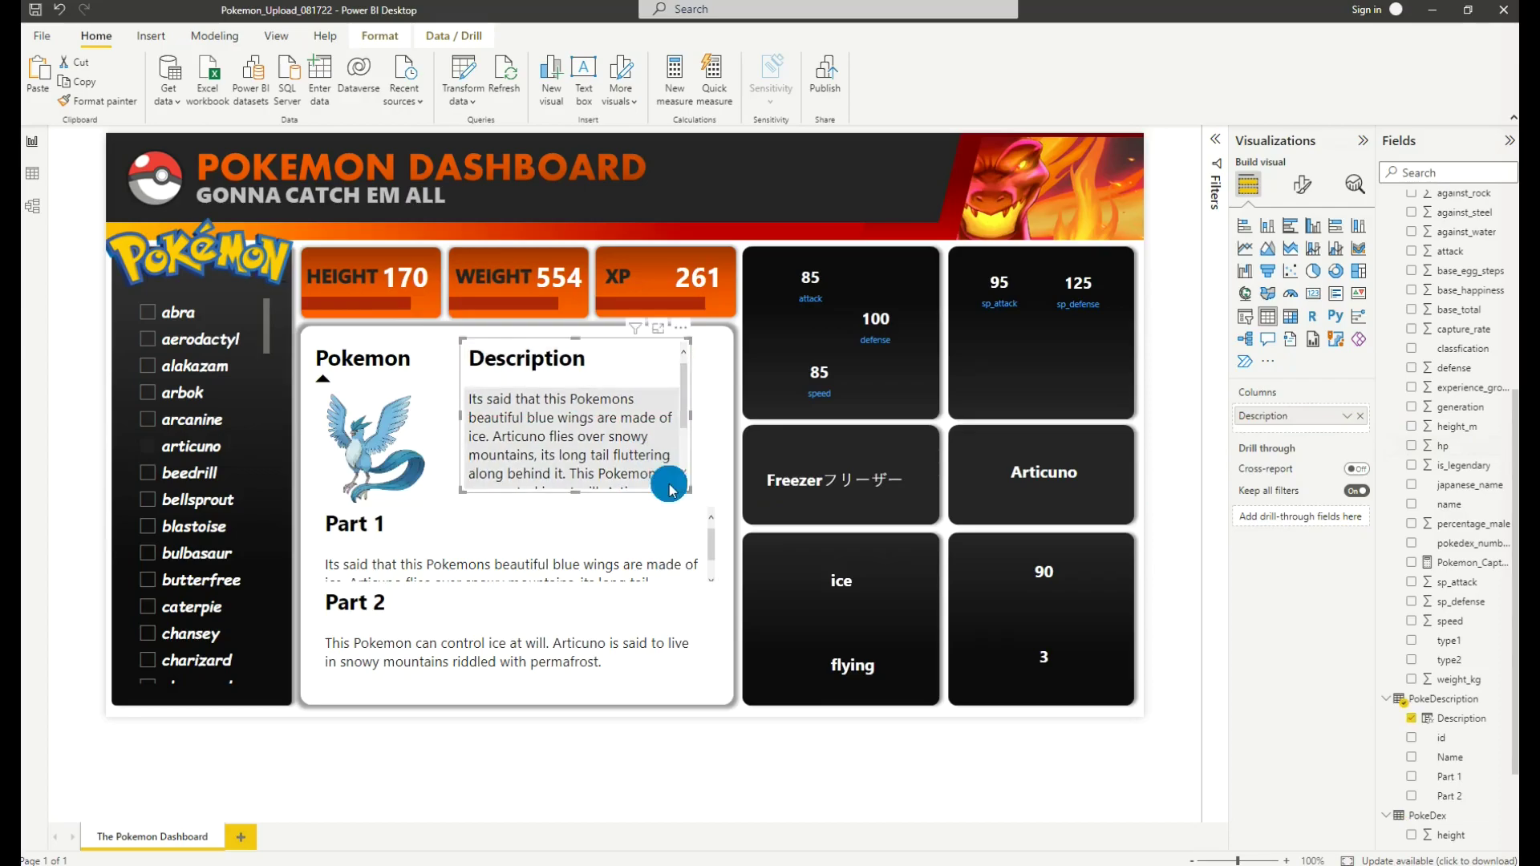
pyautogui.moveTo(692, 492); pyautogui.dragTo(722, 550)
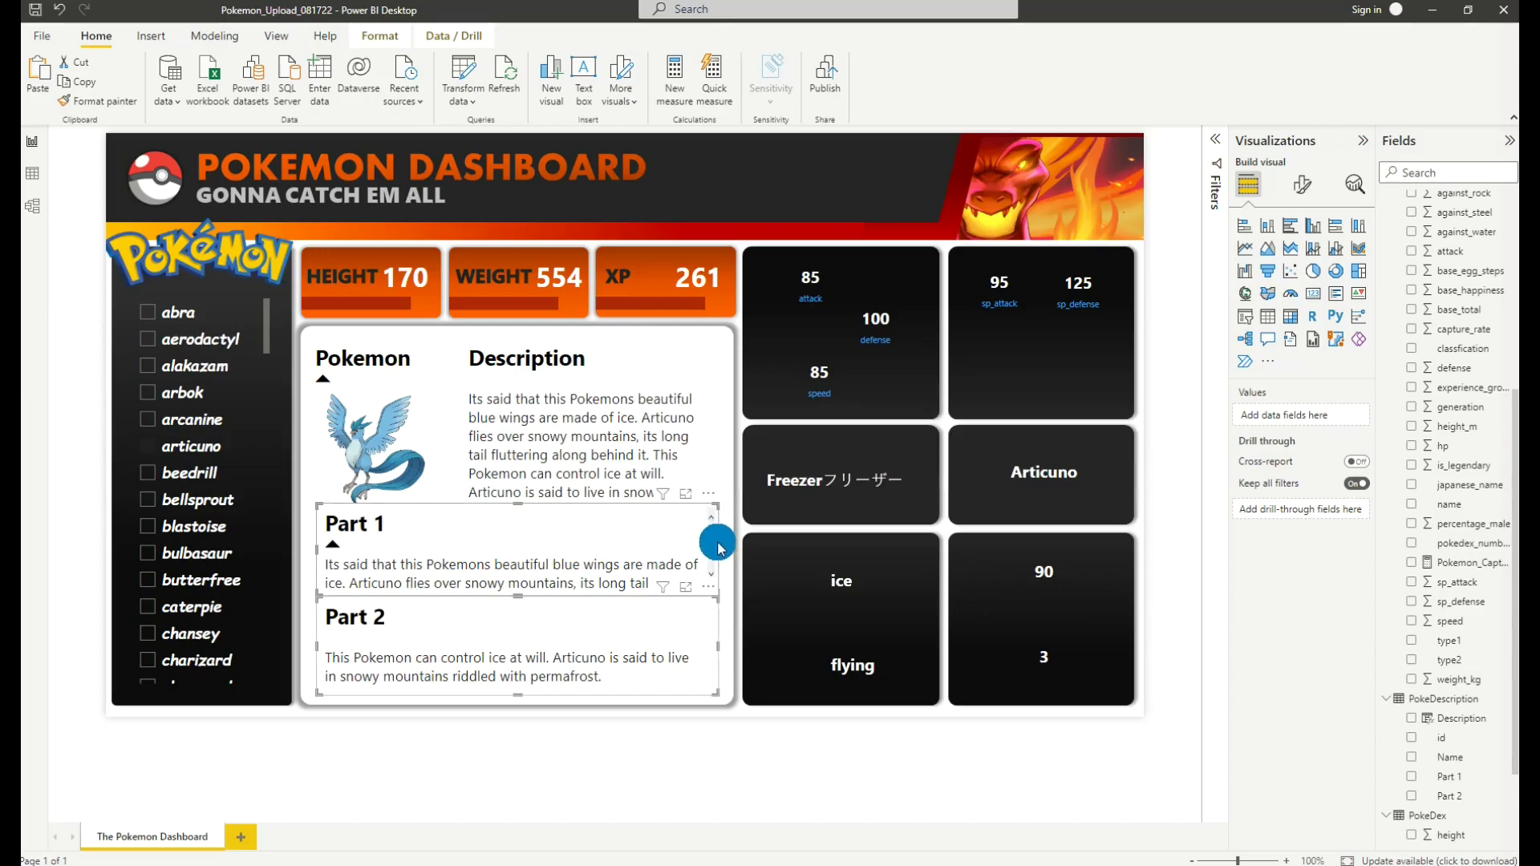
pyautogui.press('Delete')
# Step: Move the type1 and type2 cards from the black tile side by side into the empty lower part of the white panel
pyautogui.moveTo(866, 594); pyautogui.dragTo(430, 595)
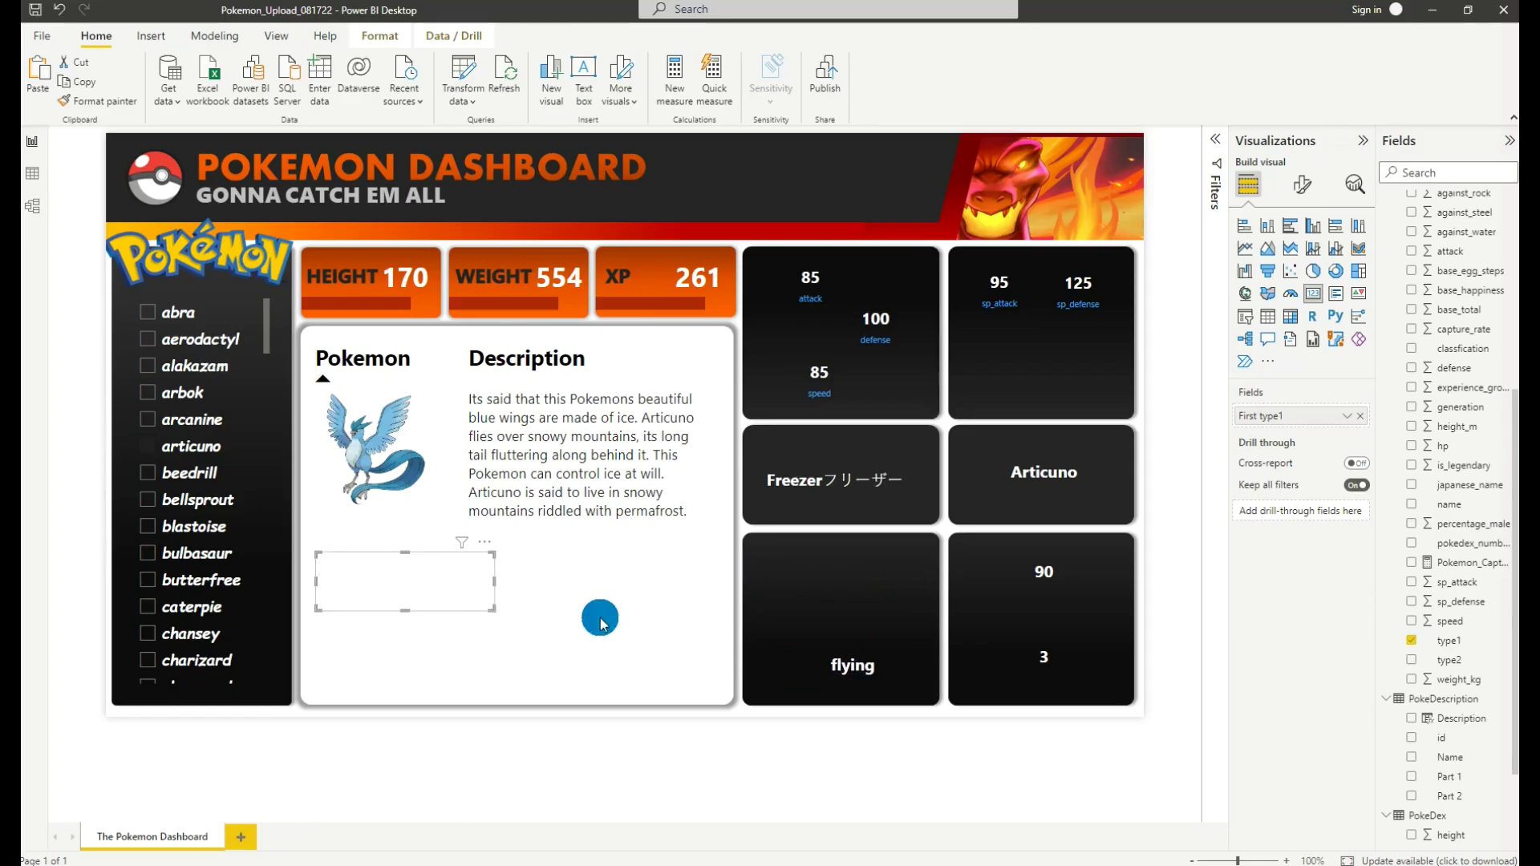
pyautogui.hotkey('ctrl', 'z')
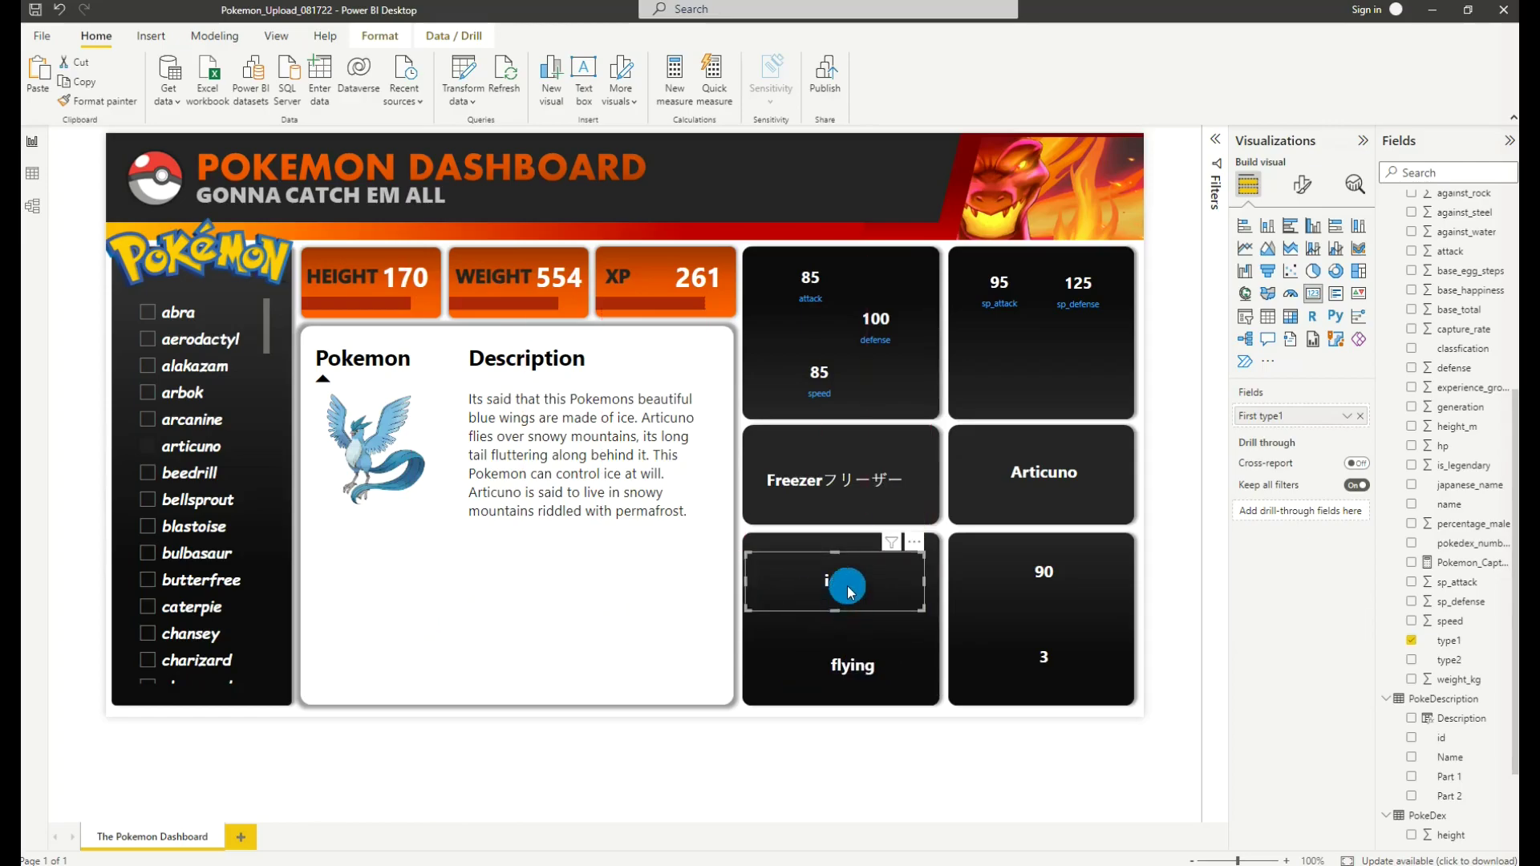
pyautogui.moveTo(851, 592); pyautogui.dragTo(422, 612)
pyautogui.moveTo(859, 677); pyautogui.dragTo(619, 622)
pyautogui.click(365, 595)
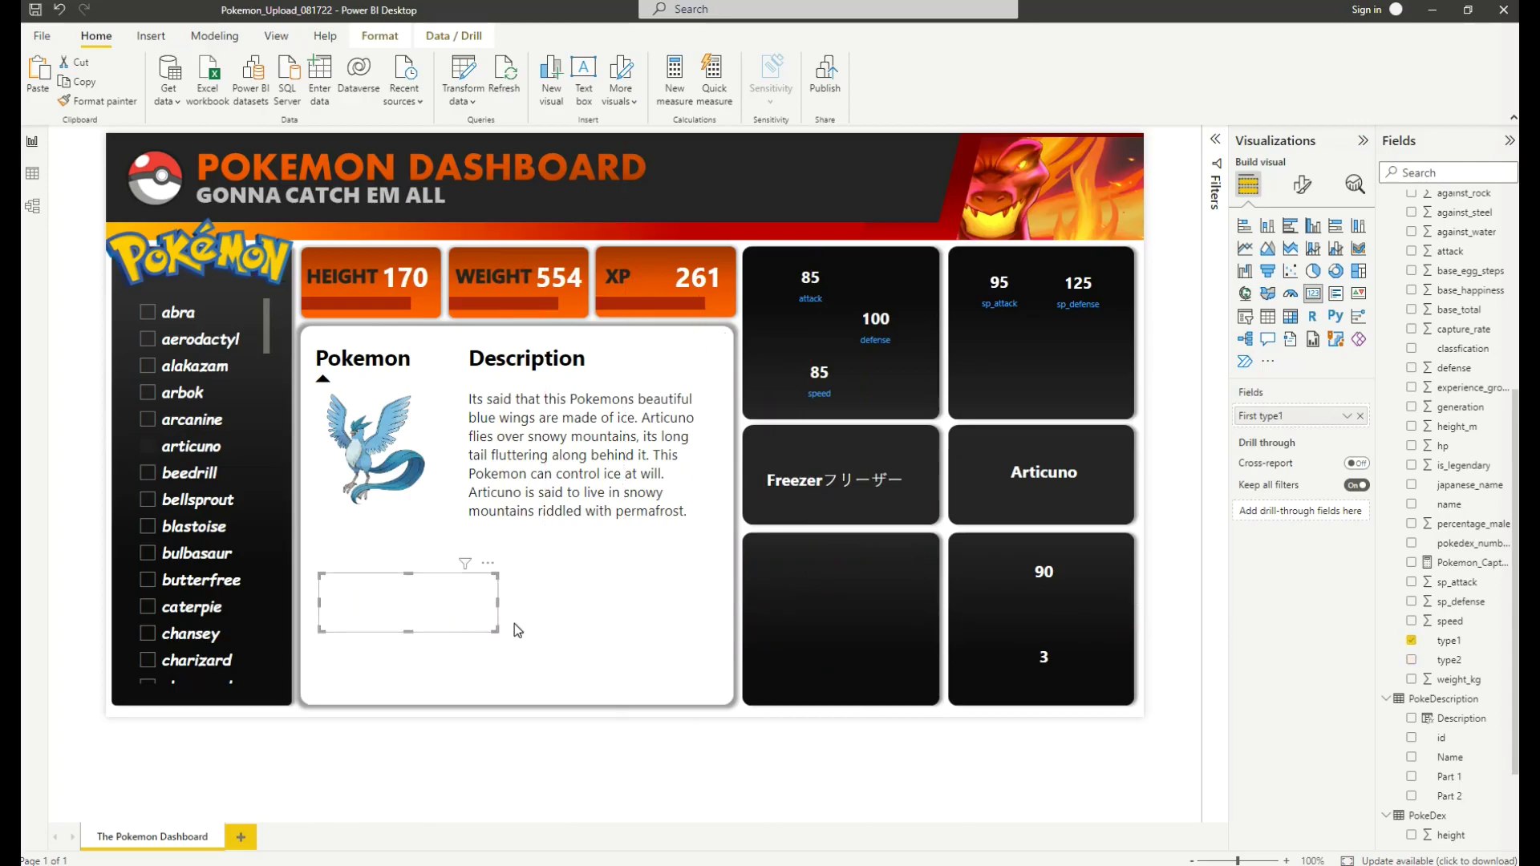
# Step: Set the callout values of both the type1 and type2 cards to black with font size 45 and reposition the cards slightly
pyautogui.click(605, 592)
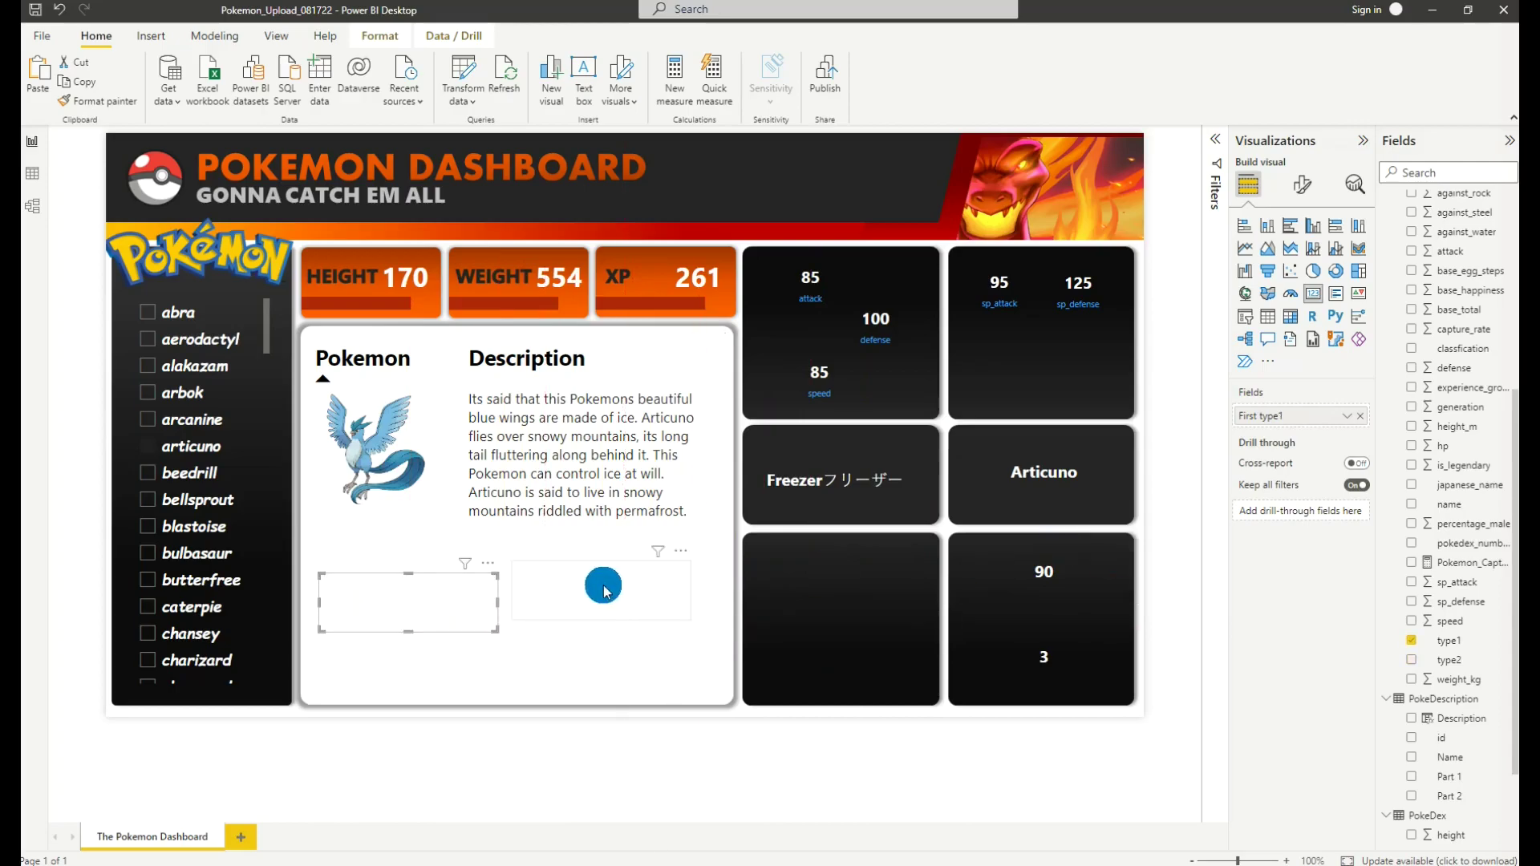
pyautogui.click(1302, 185)
pyautogui.click(1274, 298)
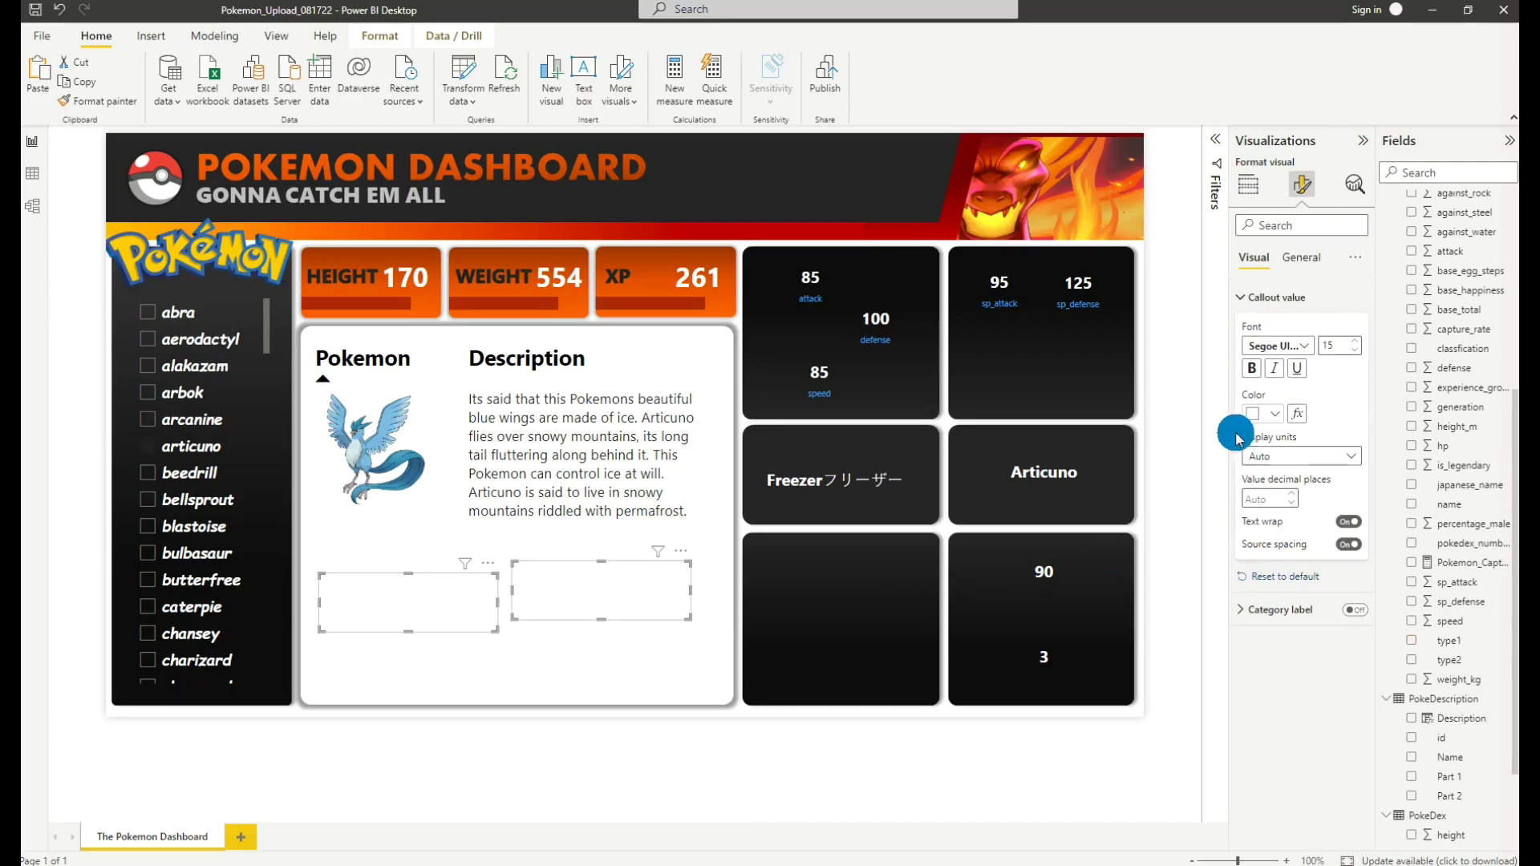
pyautogui.click(1267, 413)
pyautogui.click(1266, 662)
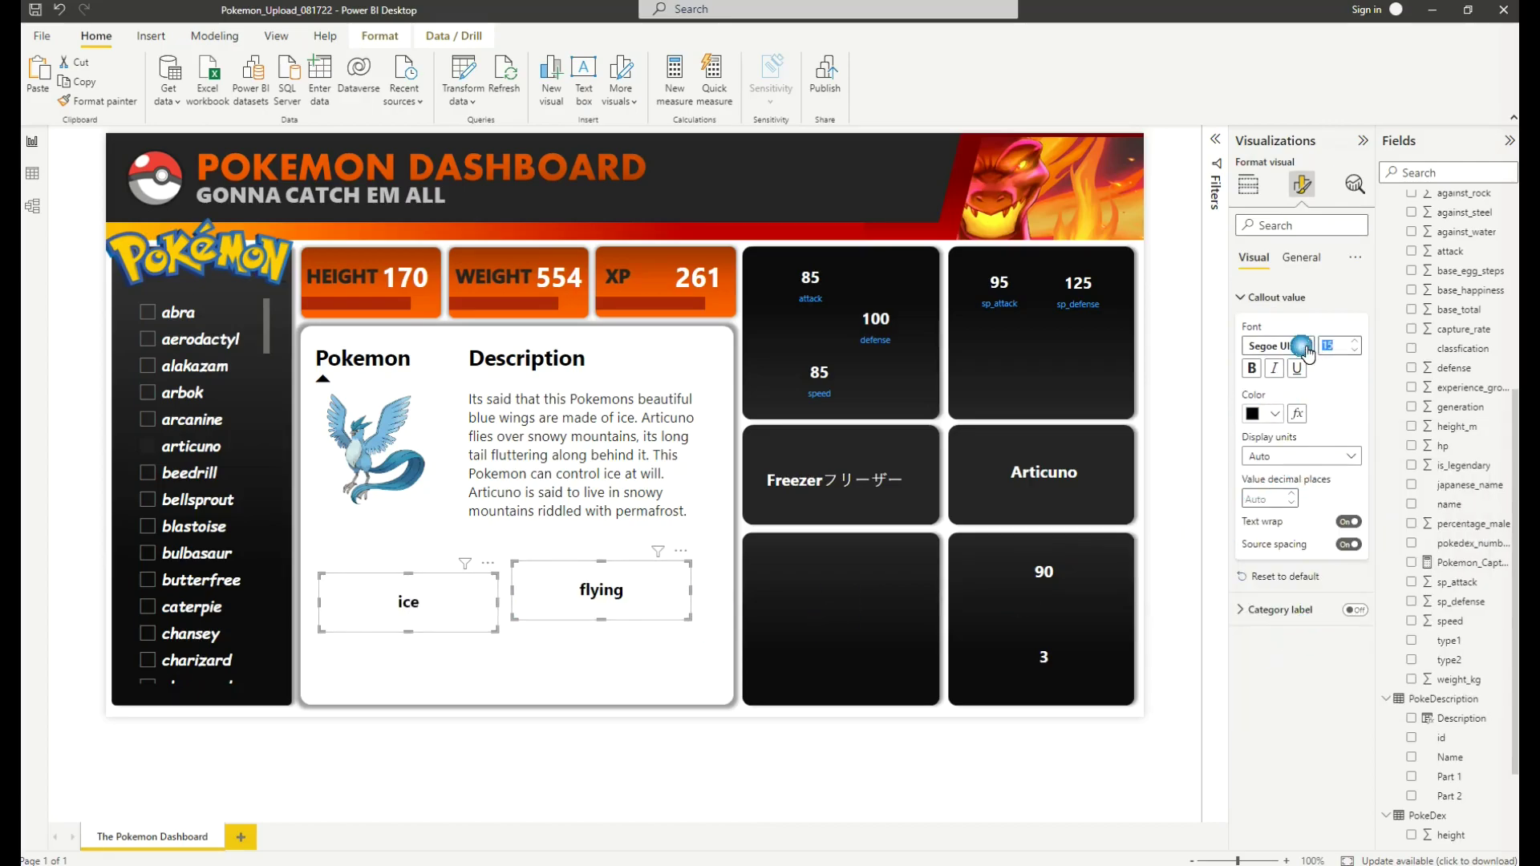
pyautogui.write('45')
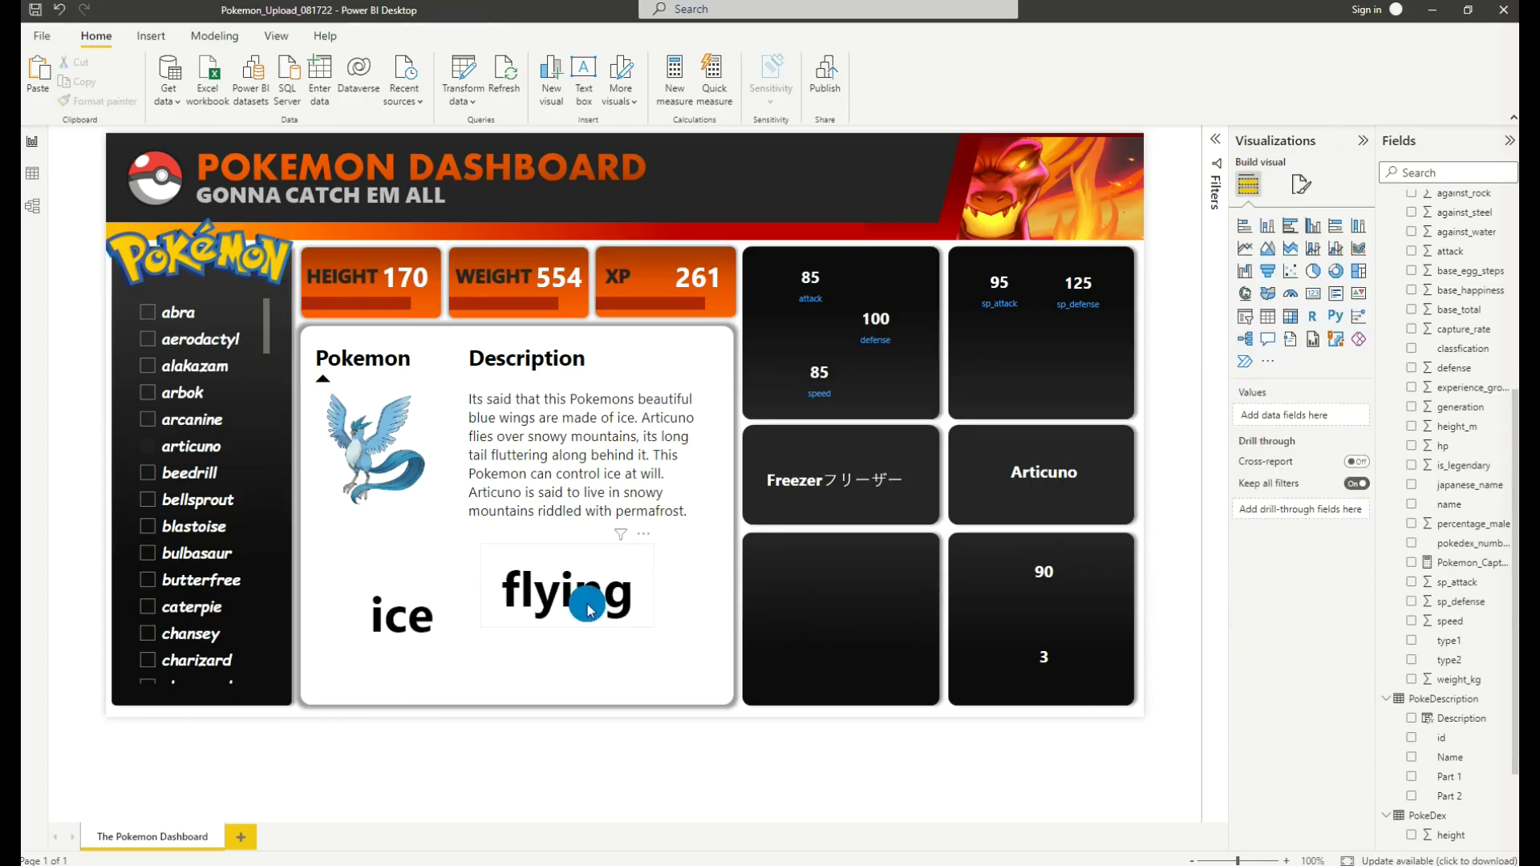
pyautogui.moveTo(593, 602)
pyautogui.mouseDown()
pyautogui.moveTo(623, 612)
pyautogui.moveTo(604, 612)
pyautogui.mouseUp()
# Step: Duplicate the type2 card, replace the copy's field with abilities, and widen the copy
pyautogui.hotkey('ctrl', 'c')
pyautogui.hotkey('ctrl', 'v')
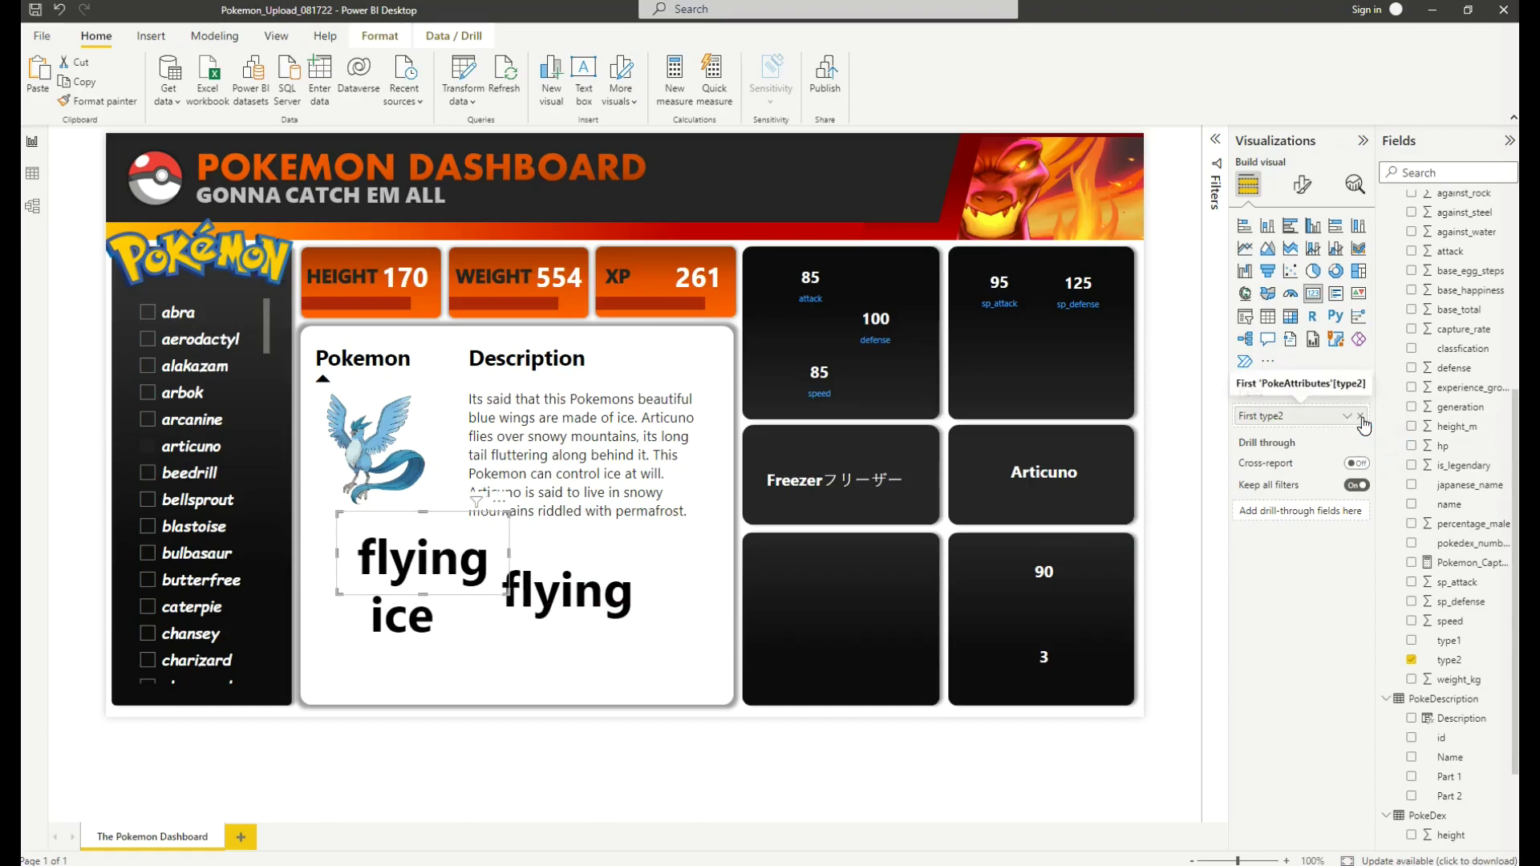
pyautogui.click(1360, 415)
pyautogui.scroll(5, 1410, 241)
pyautogui.click(1411, 220)
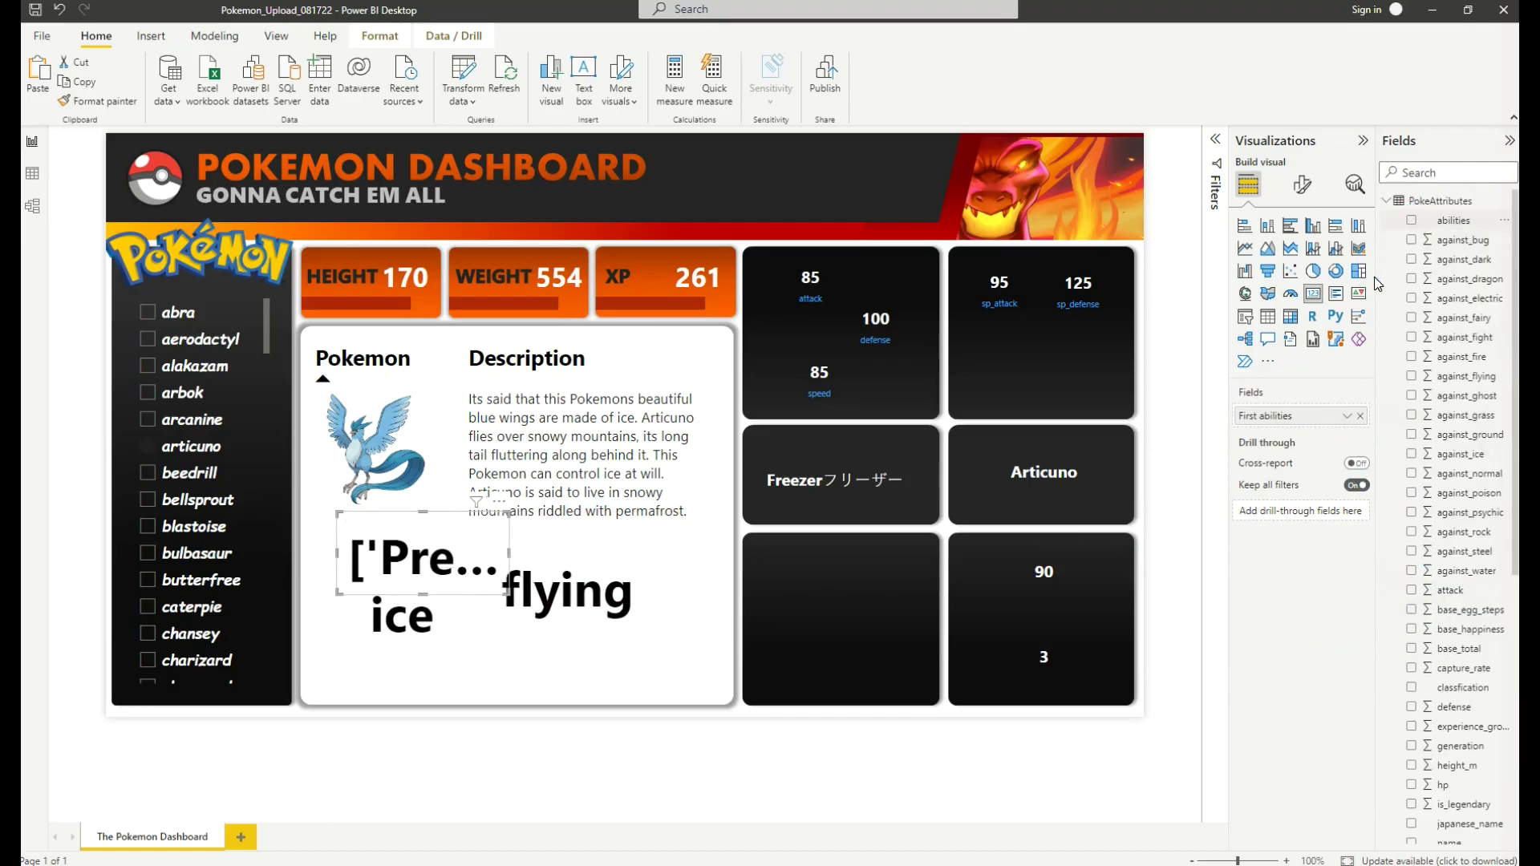
pyautogui.moveTo(507, 594); pyautogui.dragTo(686, 591)
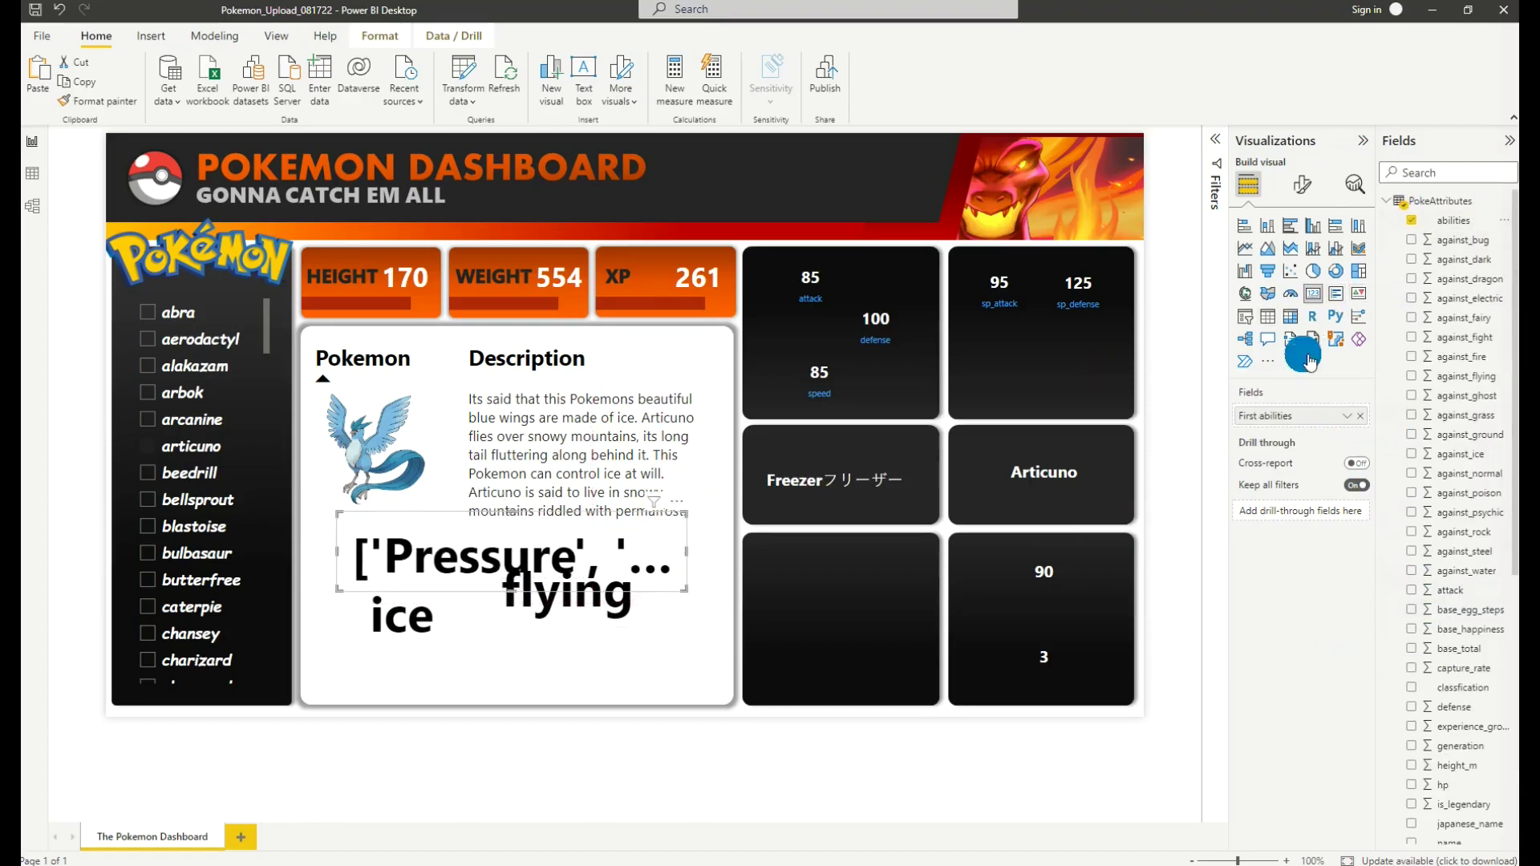
# Step: Set the abilities card's callout value font size to 25
pyautogui.click(1303, 184)
pyautogui.click(1276, 297)
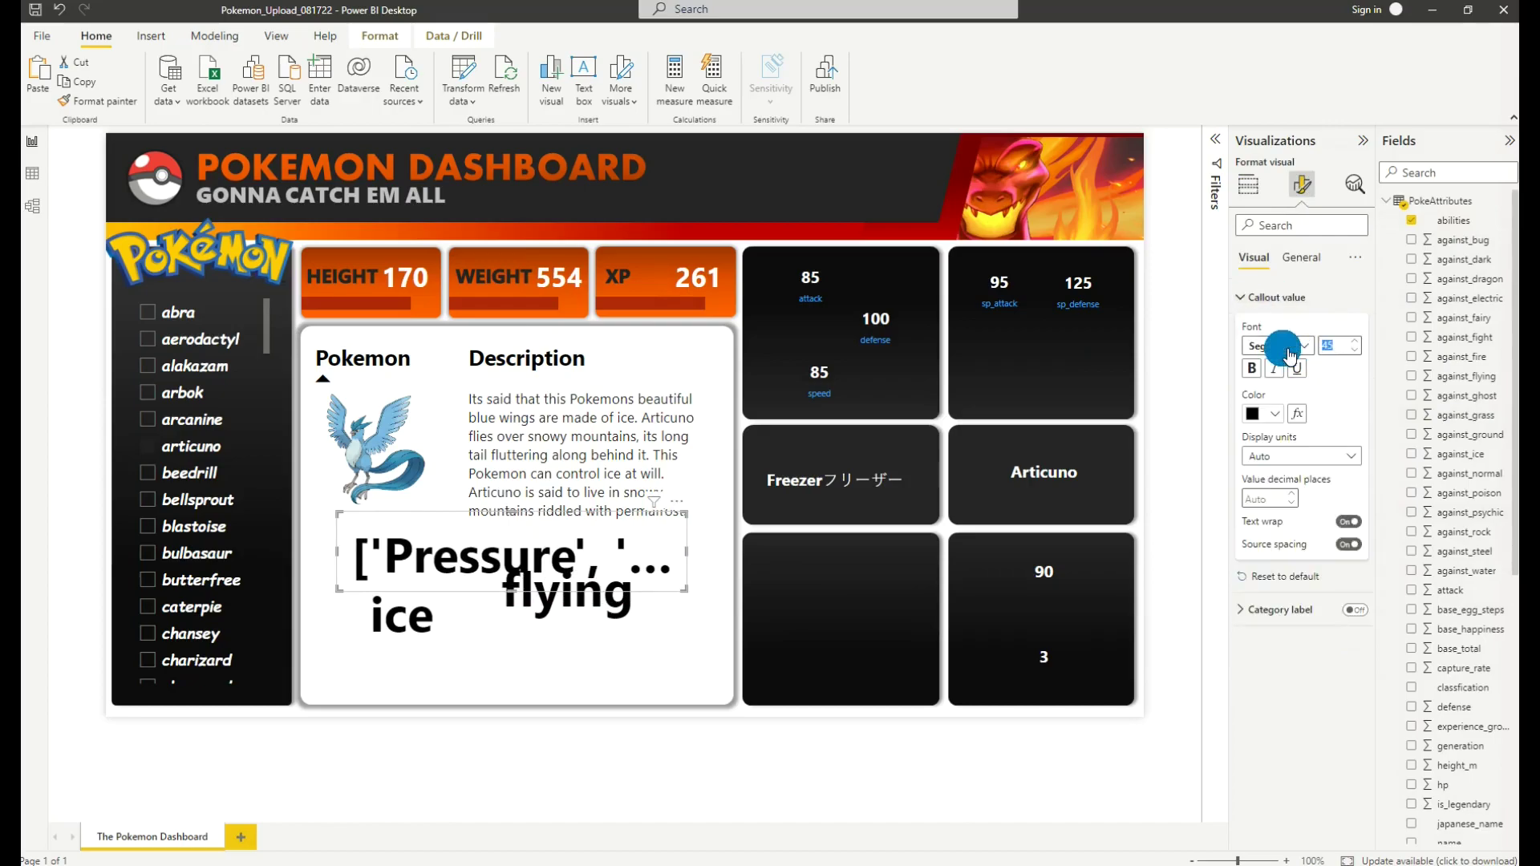
pyautogui.write('2')
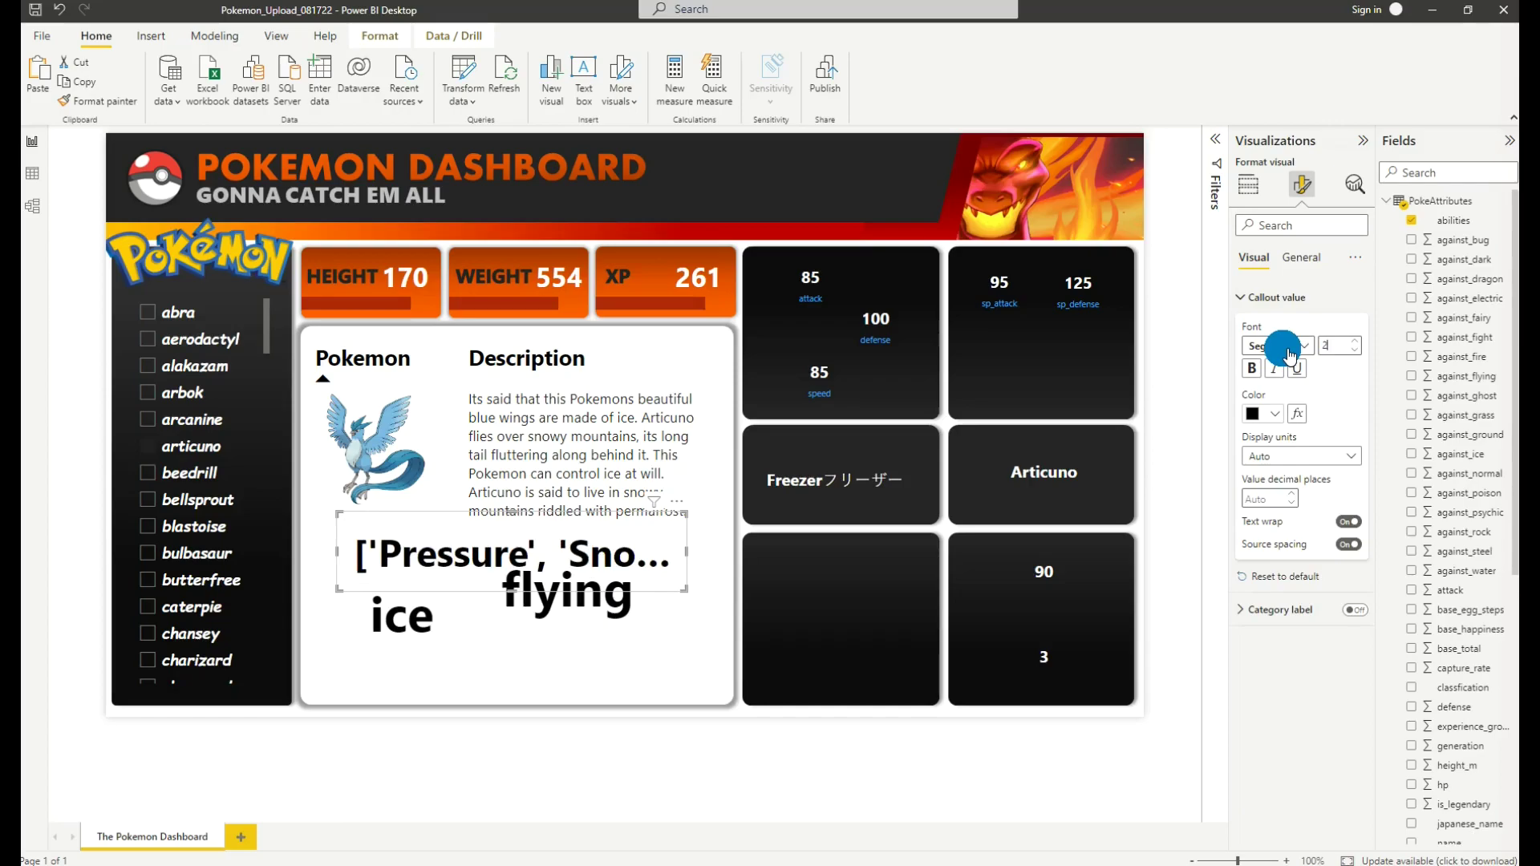
pyautogui.write('5')
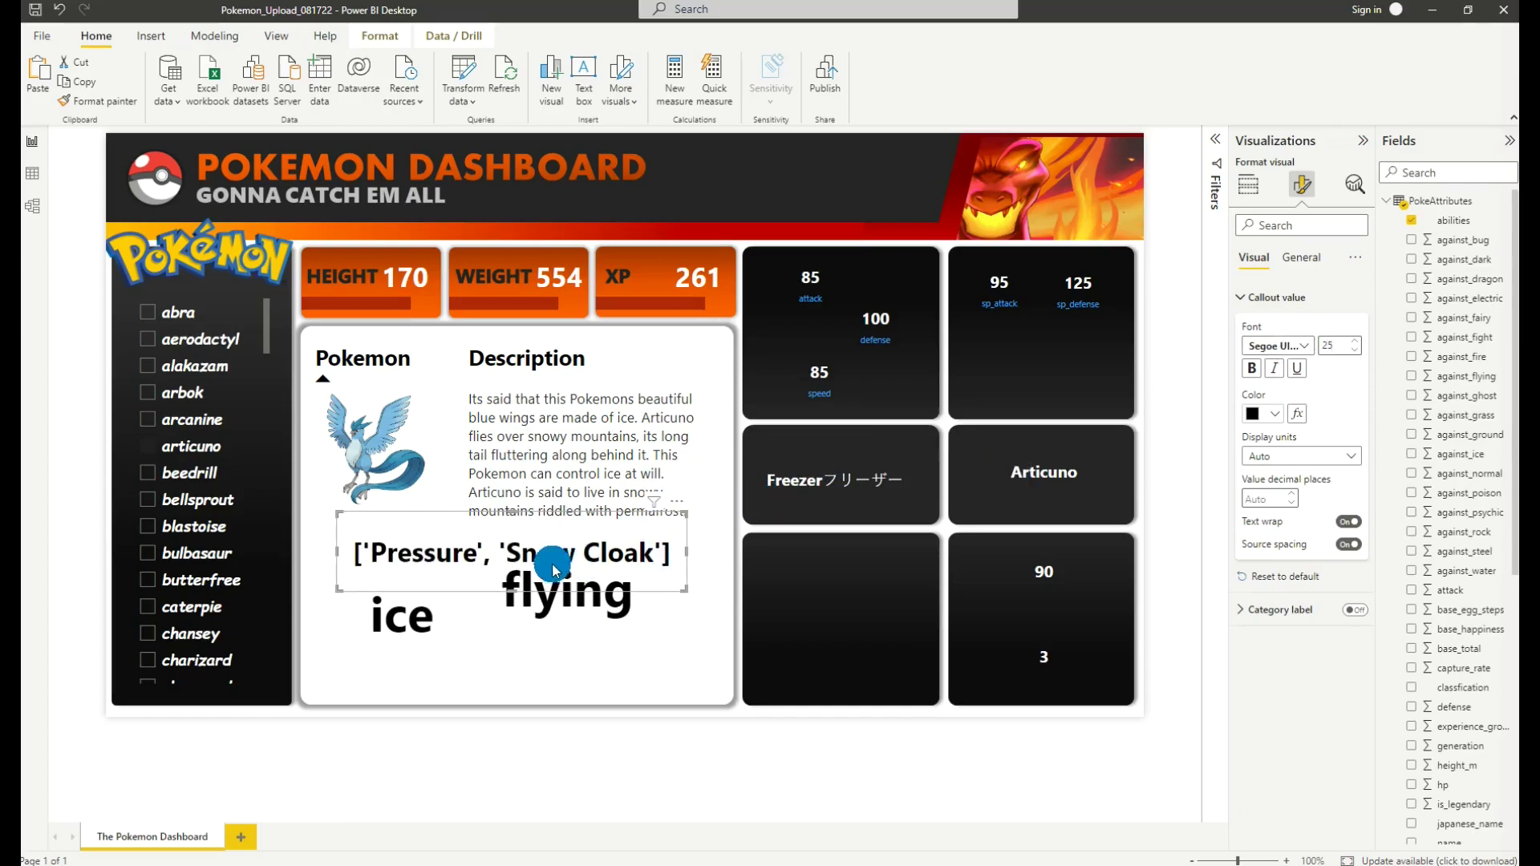
# Step: Place the abilities card under the picture and description, stretch it across the white panel, and move the type cards below it
pyautogui.moveTo(538, 569); pyautogui.dragTo(541, 578)
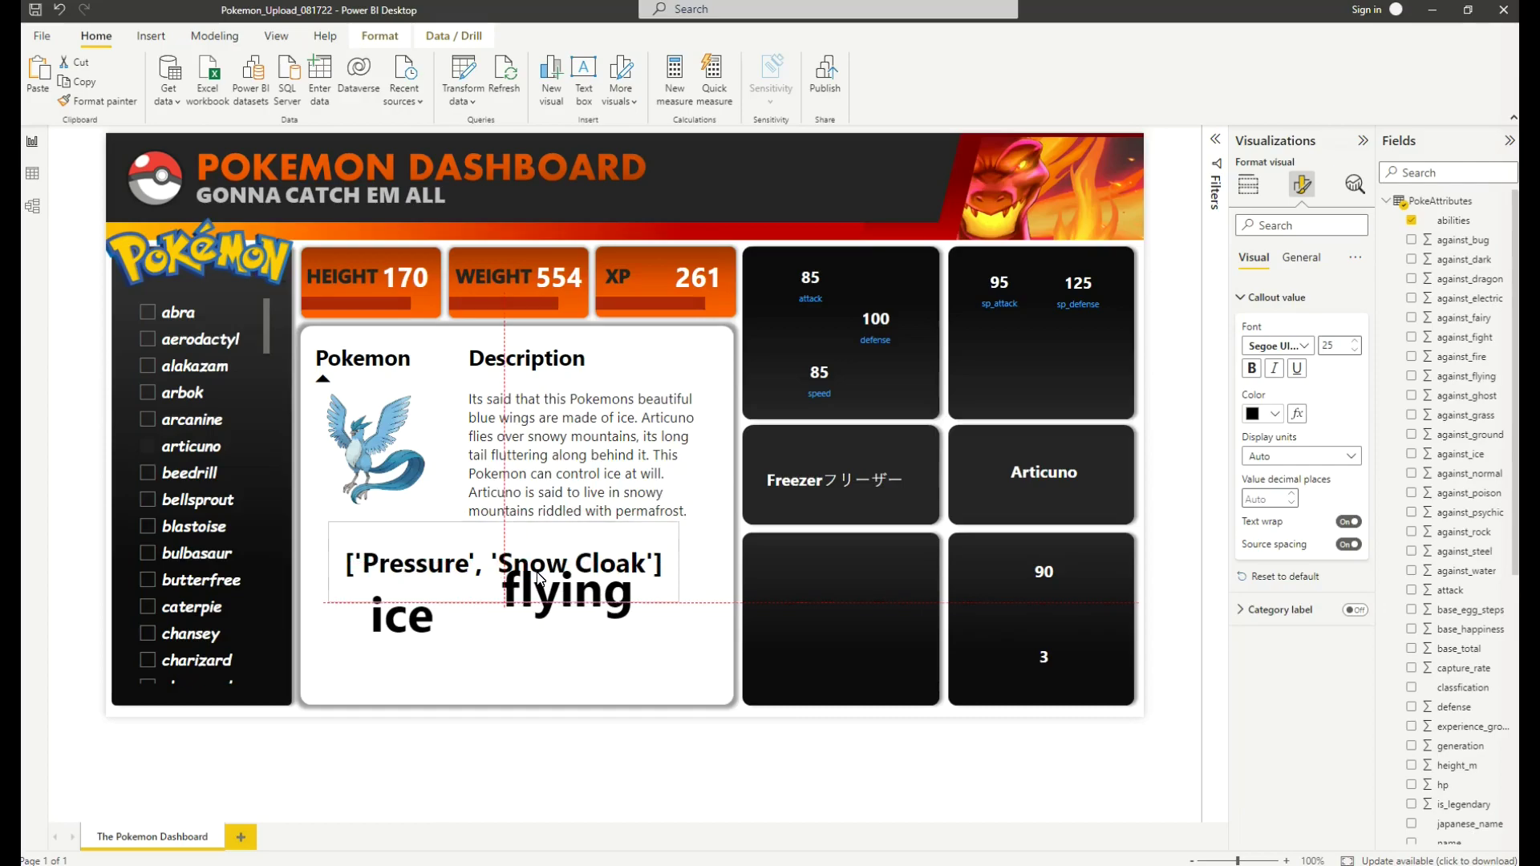
pyautogui.click(533, 574)
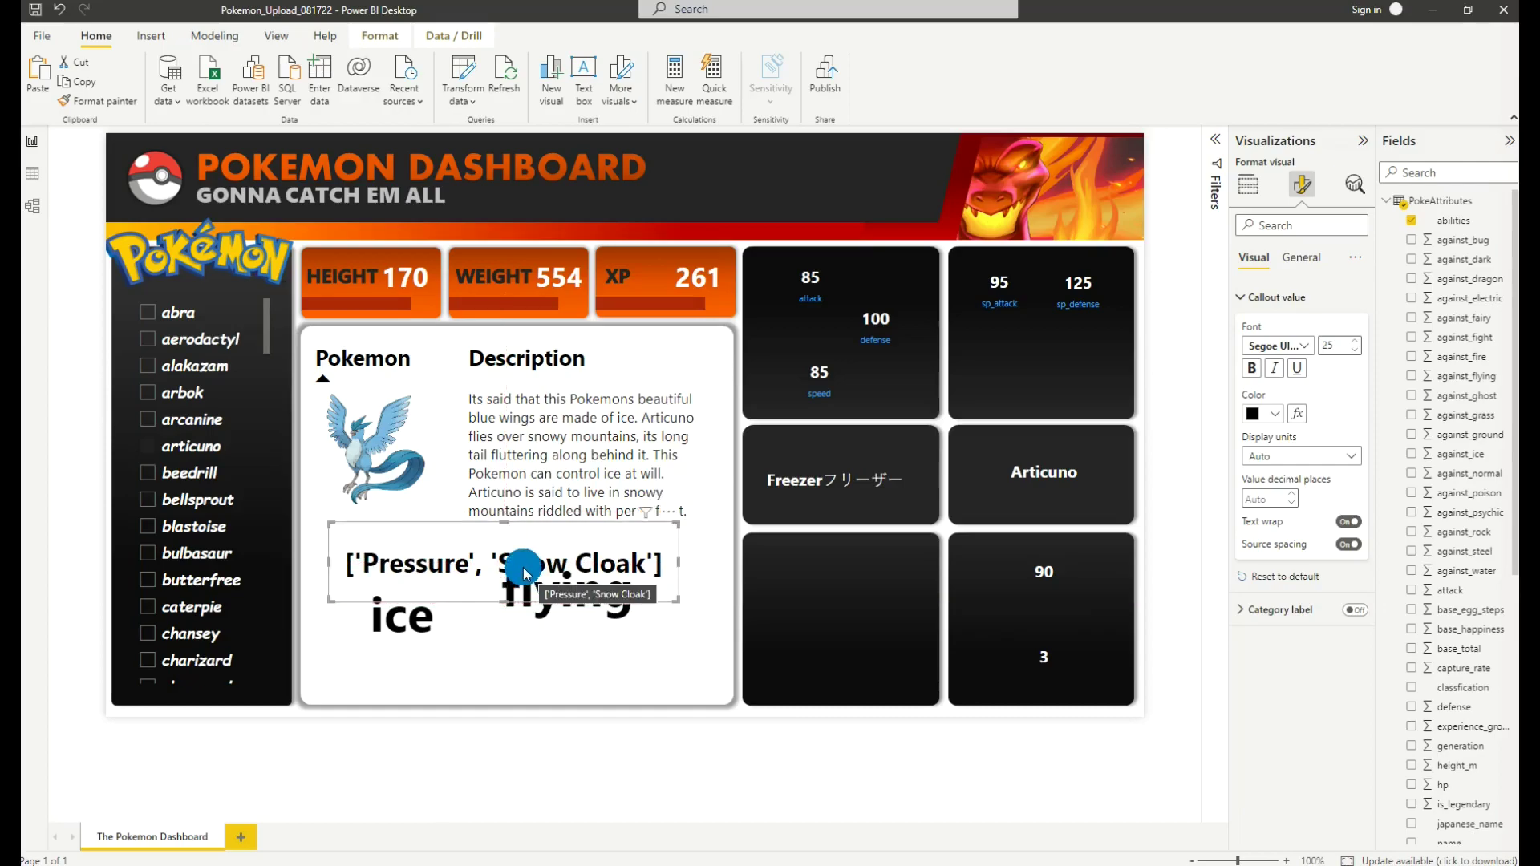
pyautogui.moveTo(525, 567)
pyautogui.mouseDown()
pyautogui.moveTo(542, 568)
pyautogui.moveTo(497, 560)
pyautogui.mouseUp()
pyautogui.moveTo(659, 599); pyautogui.dragTo(723, 571)
pyautogui.moveTo(550, 606); pyautogui.dragTo(591, 638)
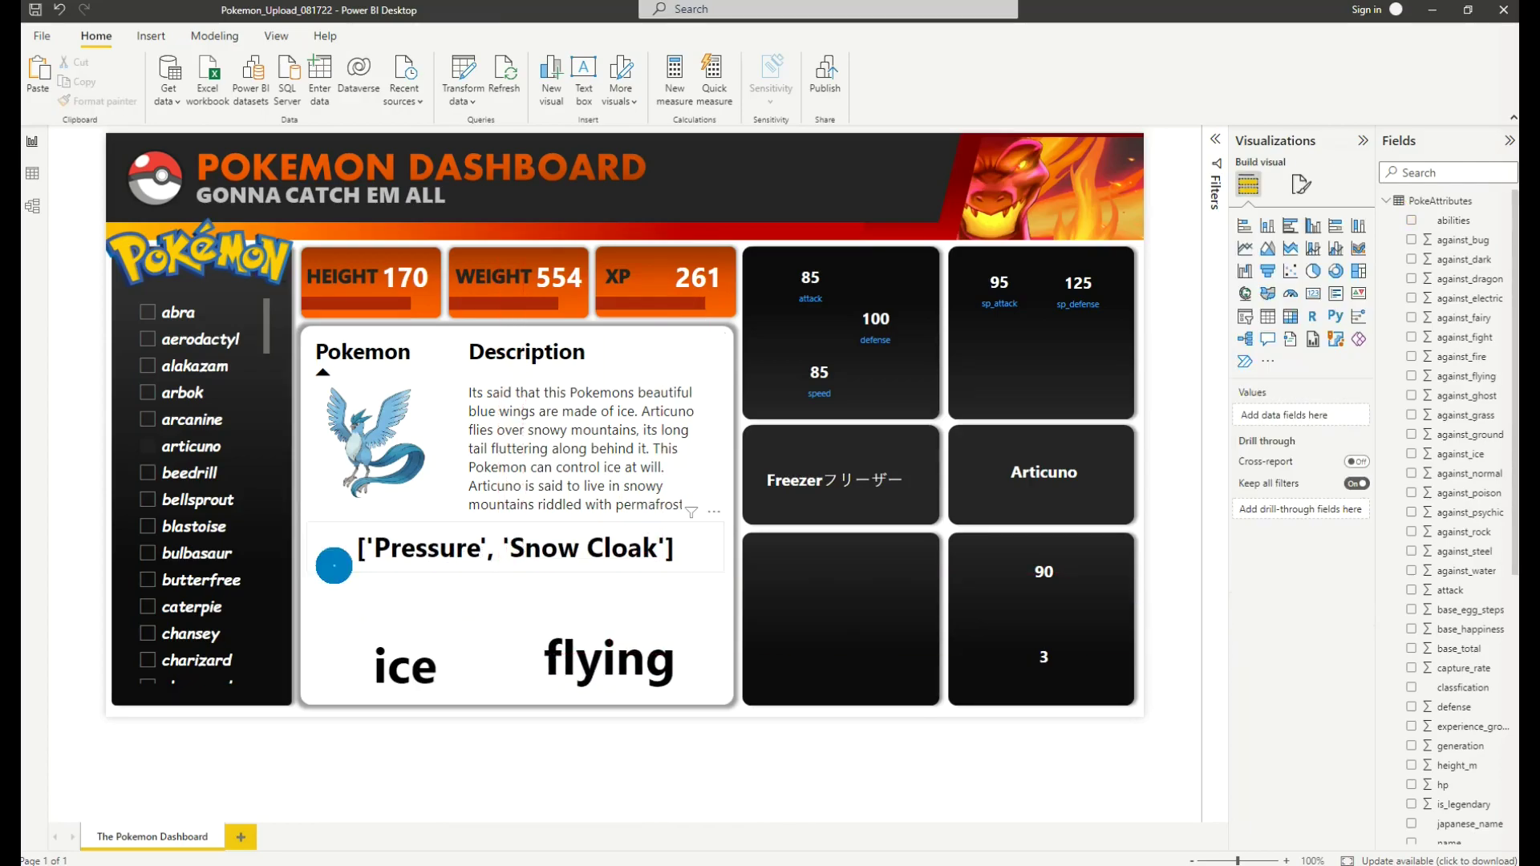
pyautogui.click(334, 560)
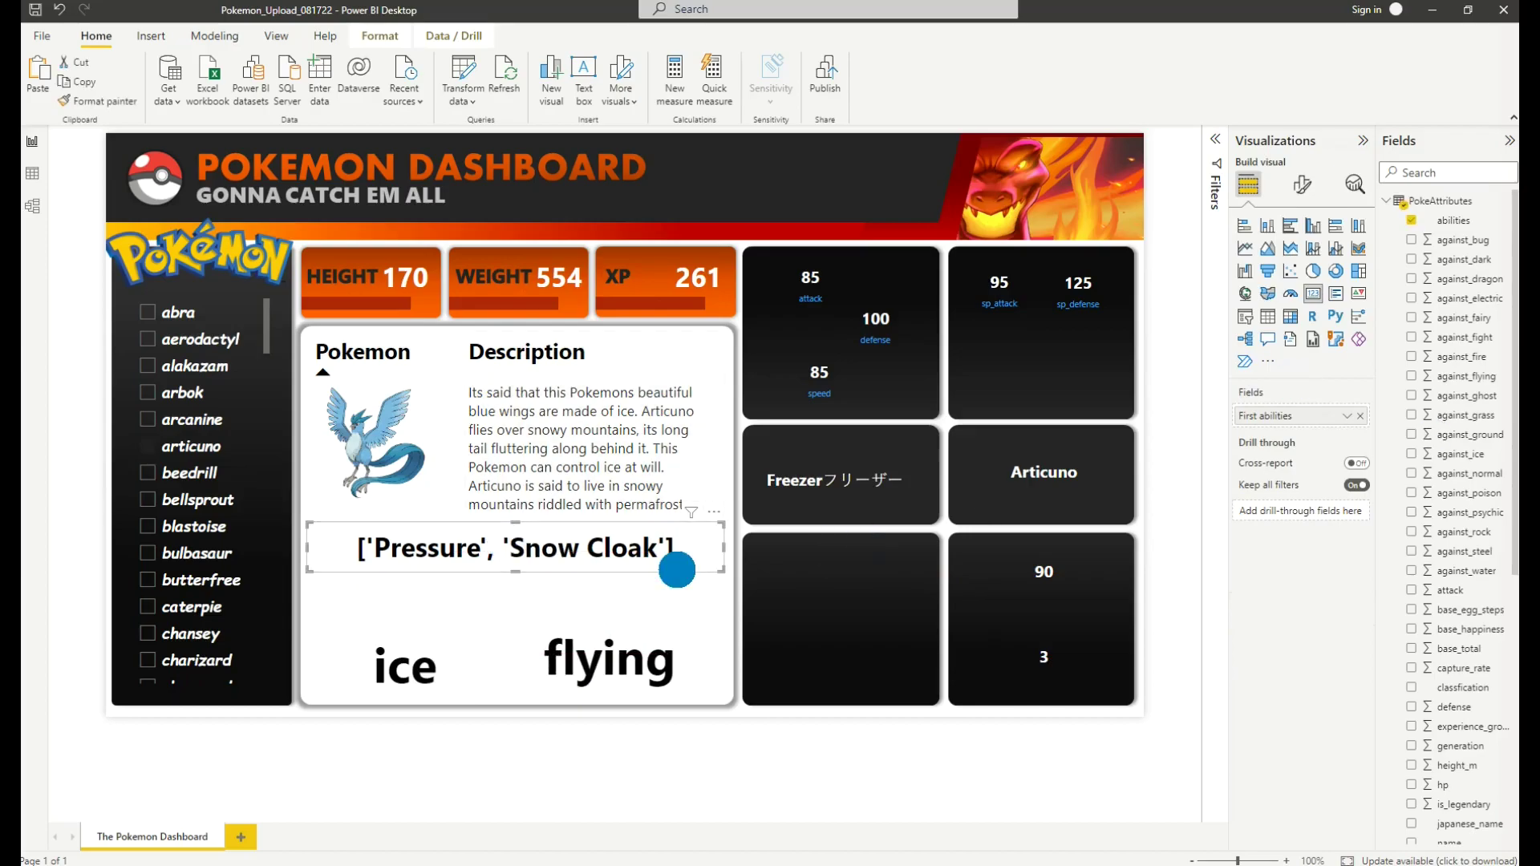
# Step: Turn on the abilities card's background and open its background color choices
pyautogui.click(1302, 184)
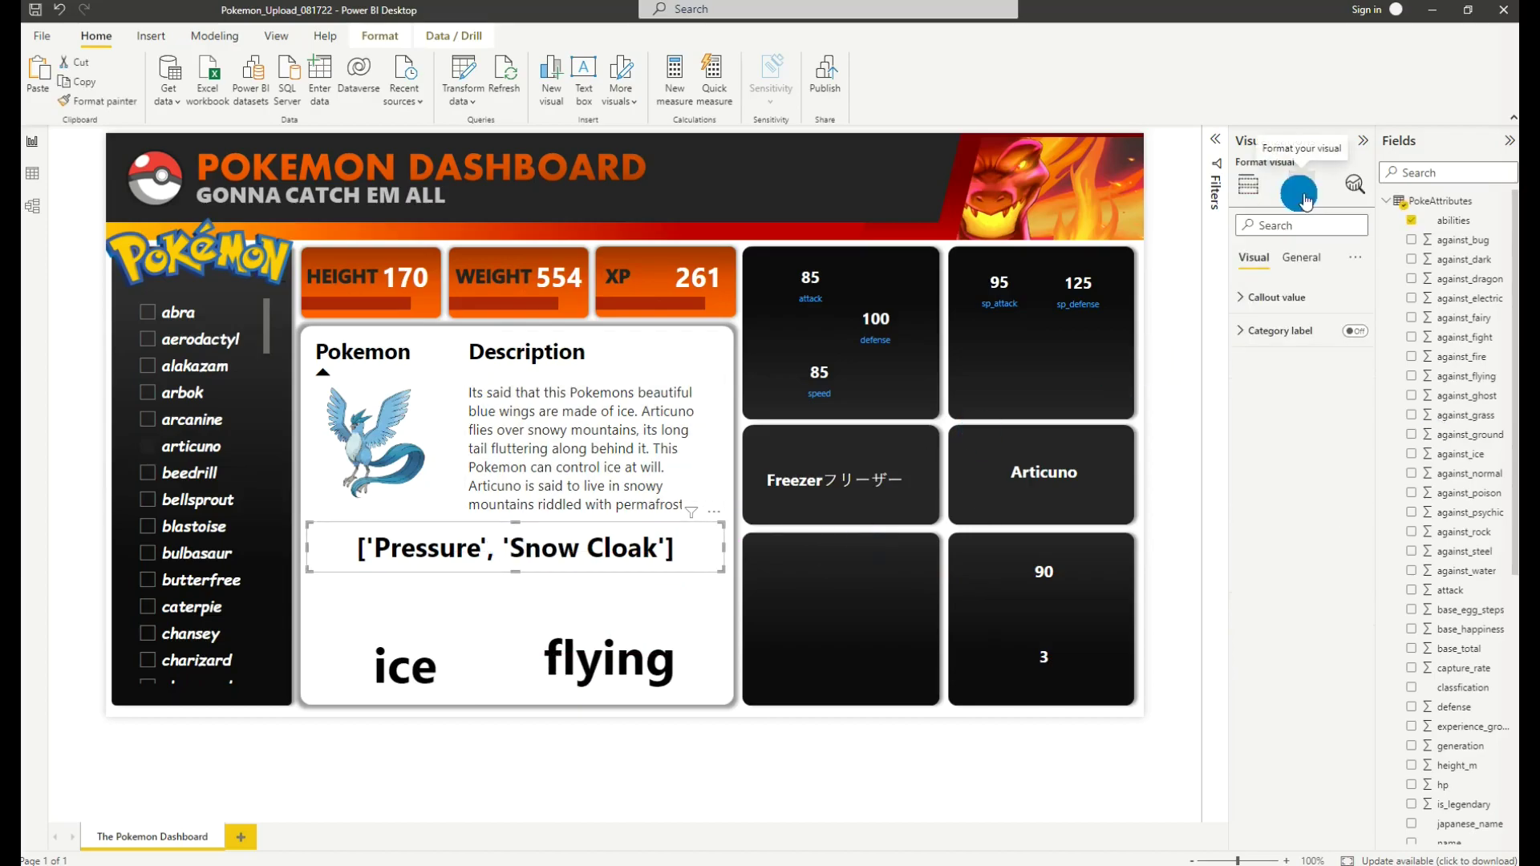
pyautogui.click(1317, 253)
pyautogui.click(1275, 365)
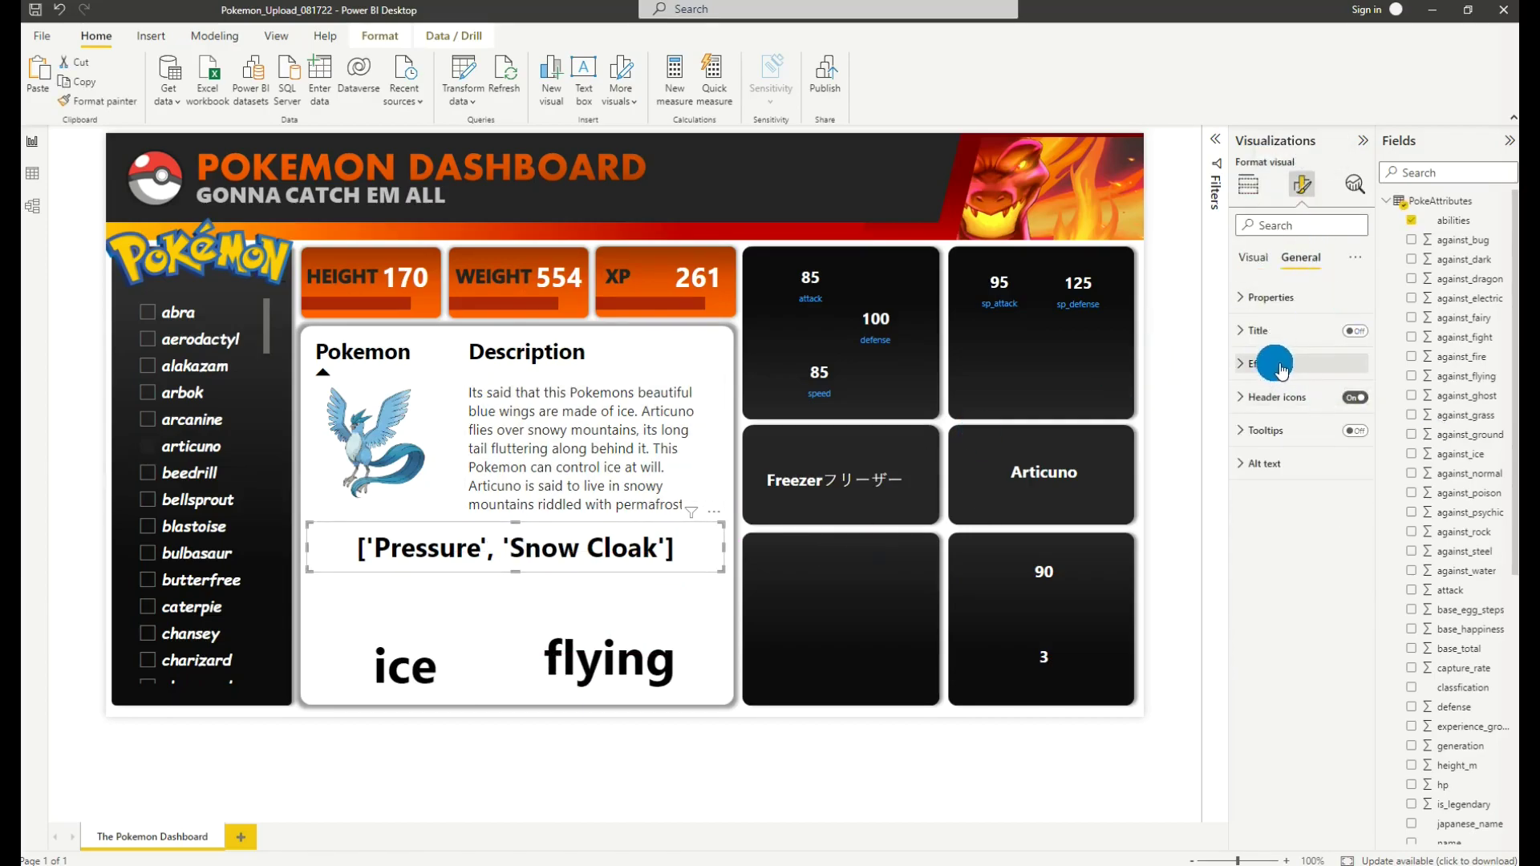
pyautogui.click(1354, 405)
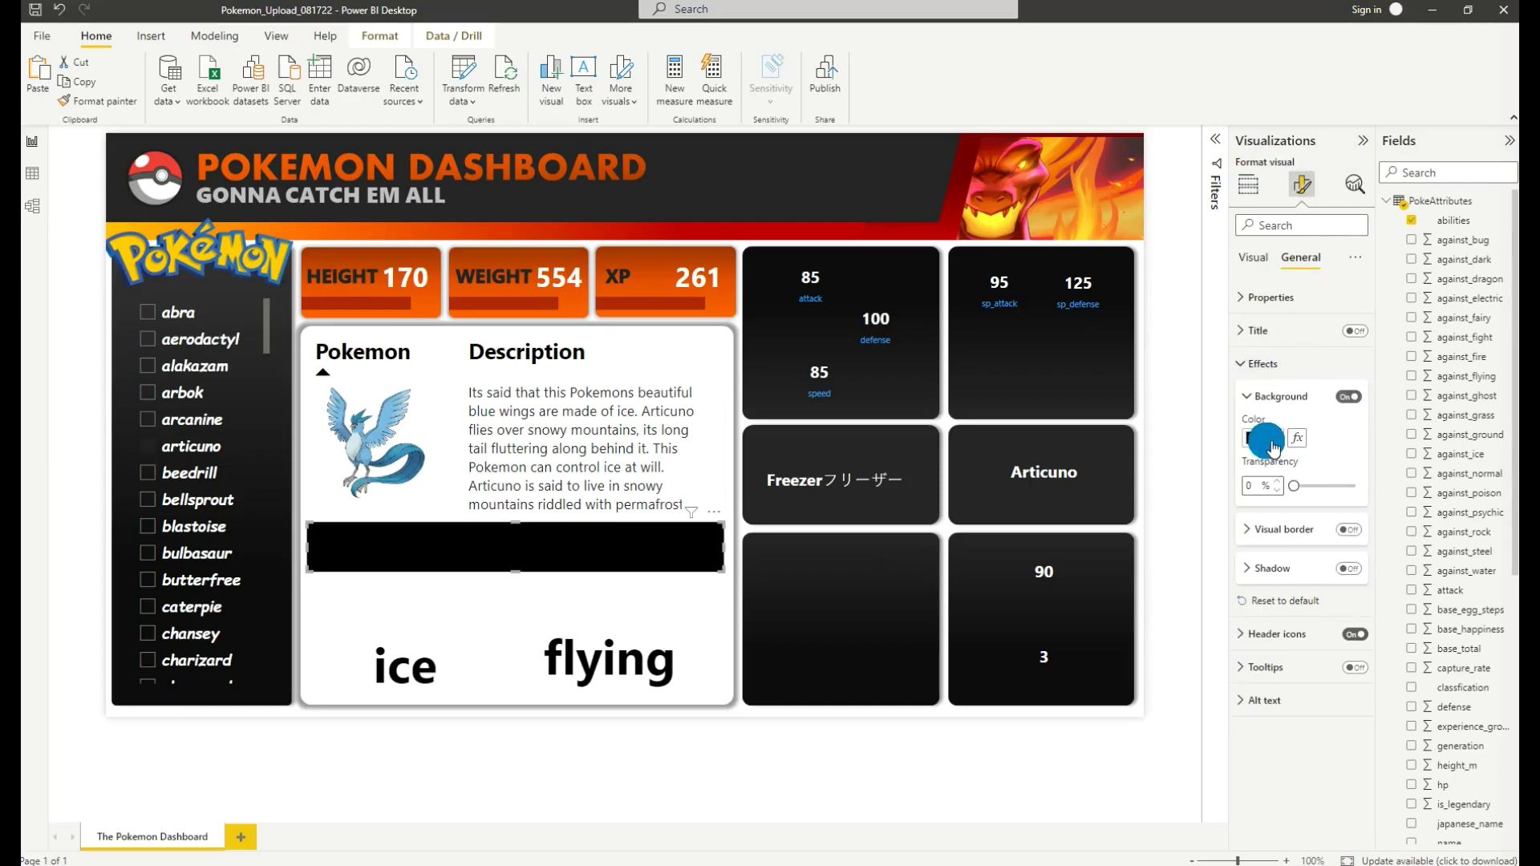
pyautogui.click(1267, 438)
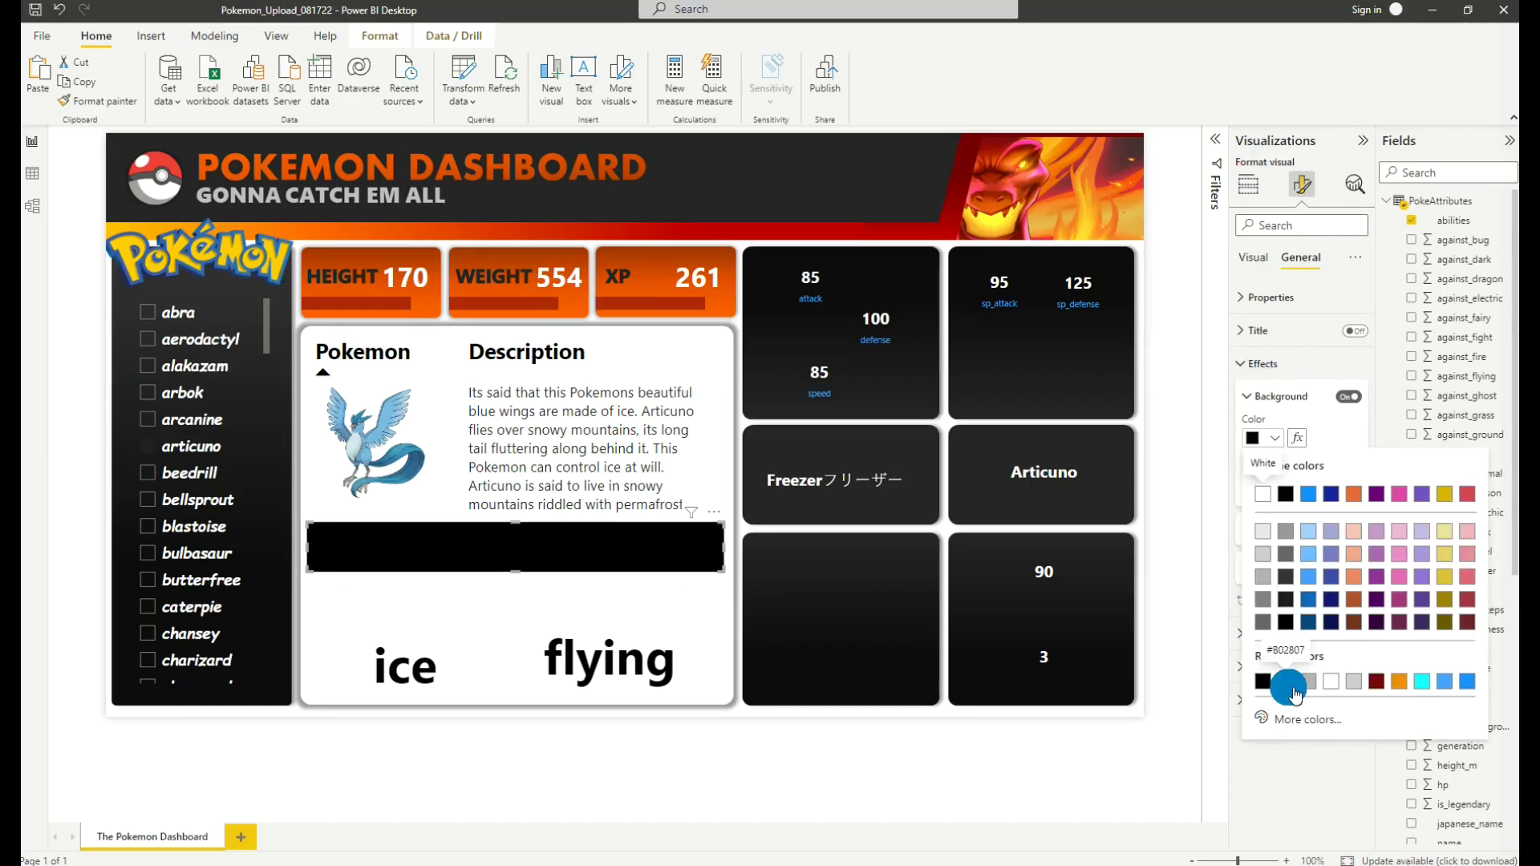